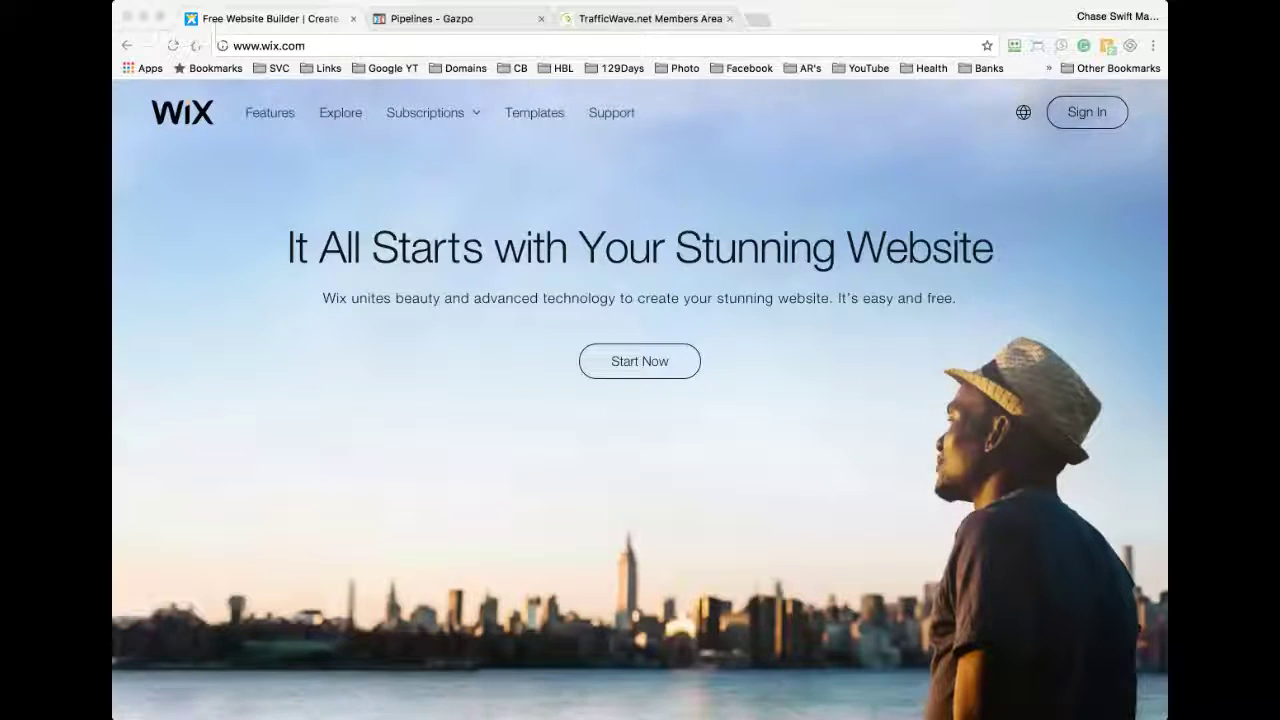
Step: Load Facebook from the bookmarks in a new tab and go to your profile
left_click(1091, 177)
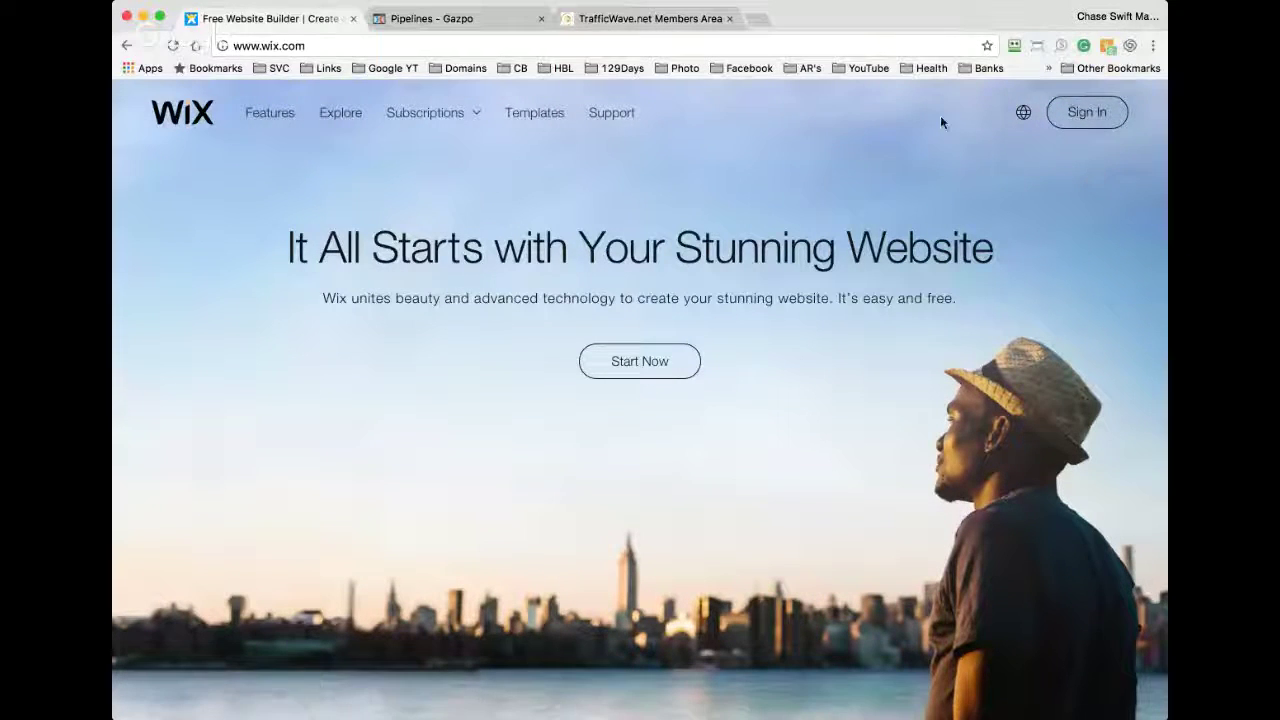
left_click(760, 23)
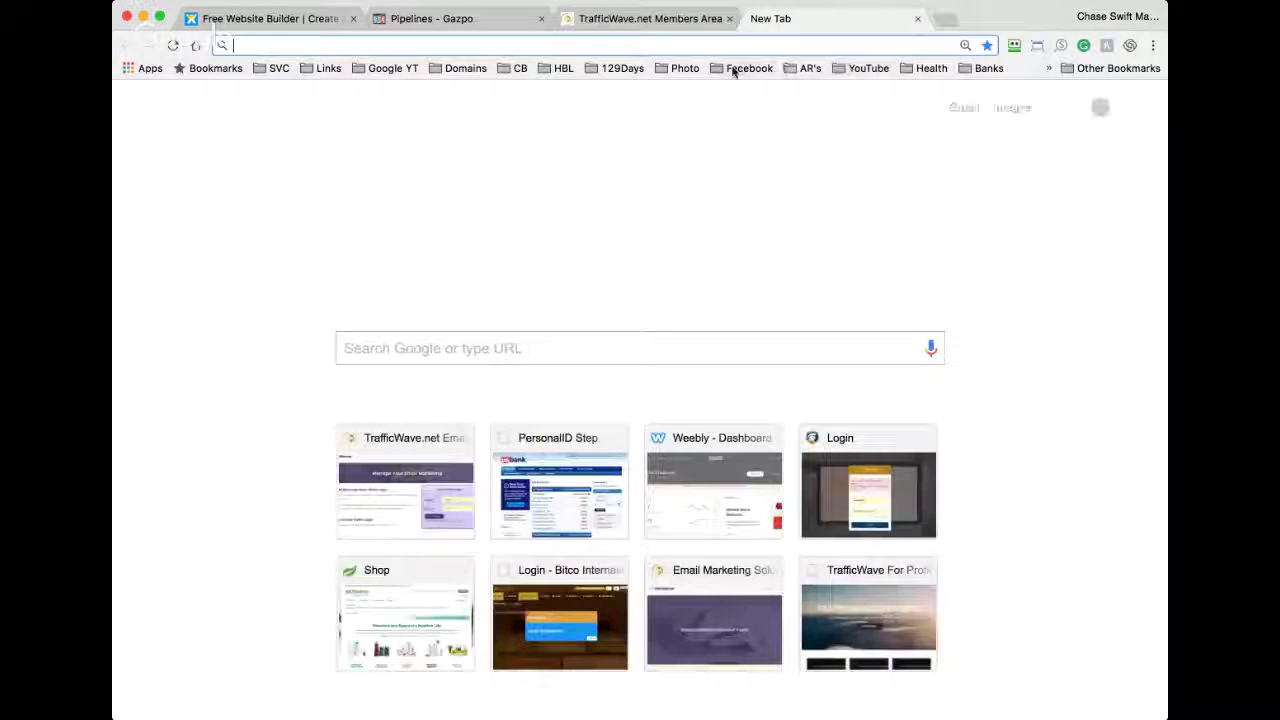
left_click(745, 68)
left_click(748, 92)
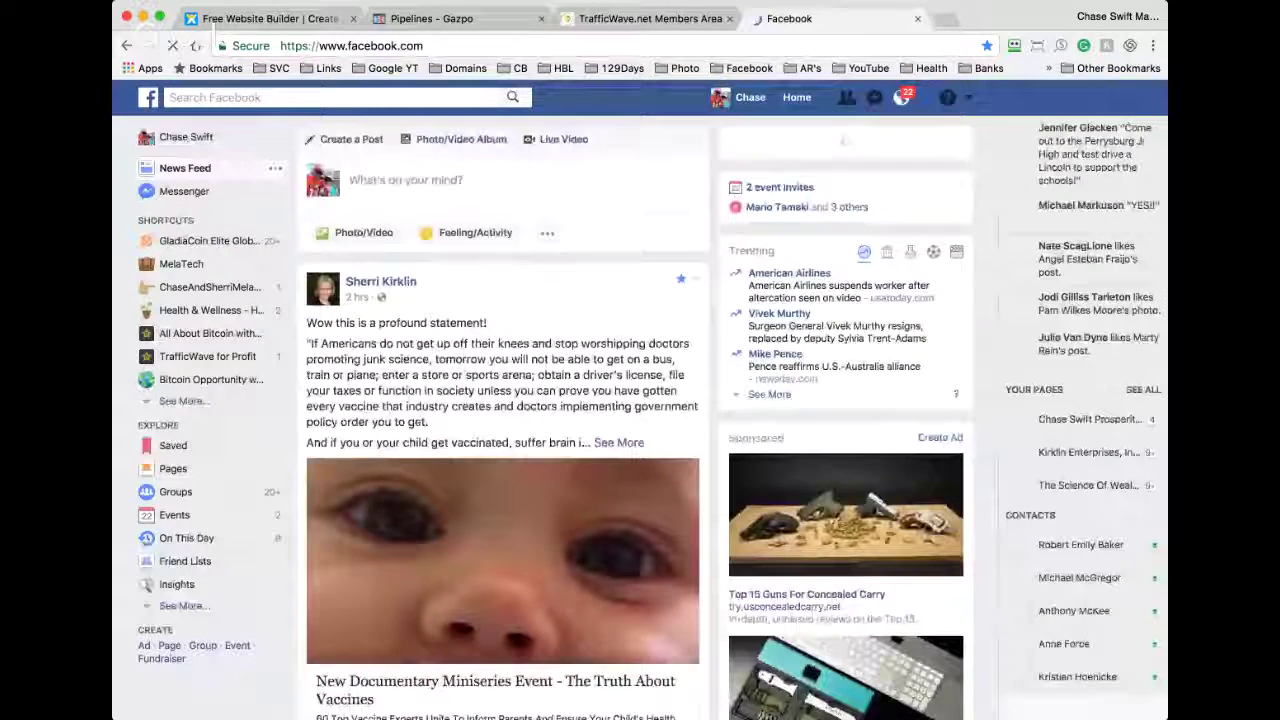
left_click(752, 100)
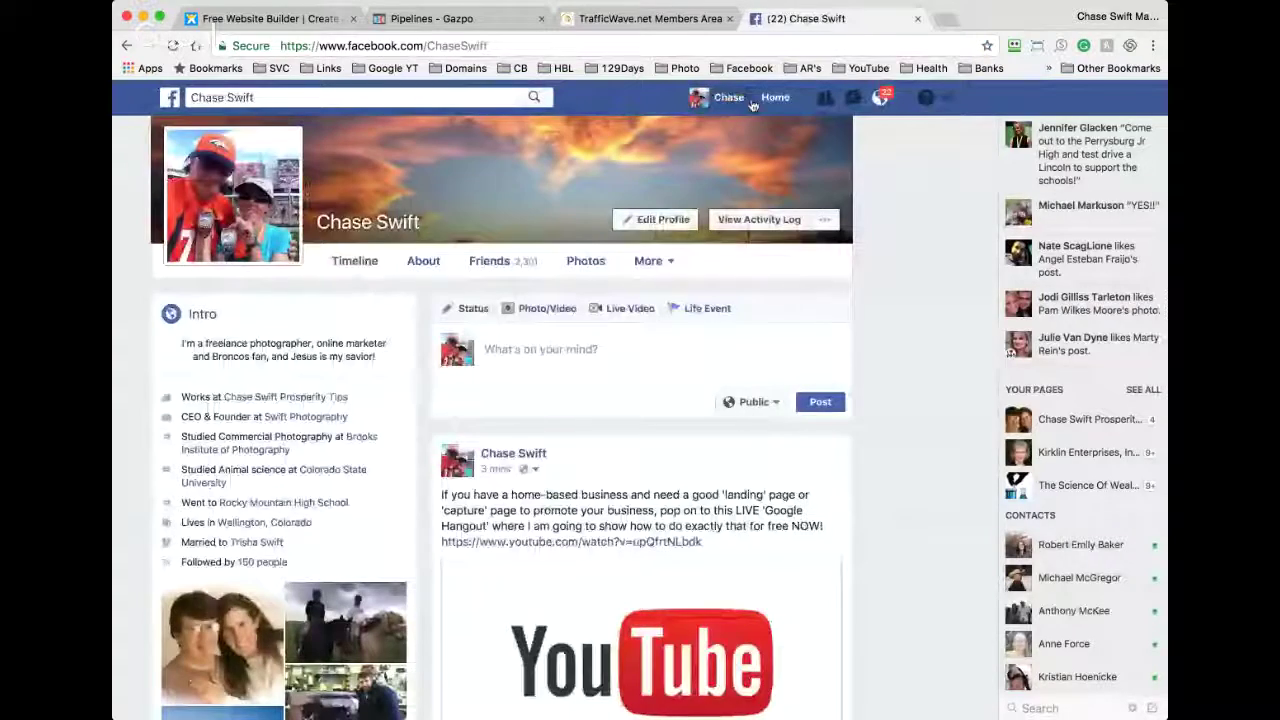
Step: Like the post with the YouTube link, then open and close its video page
scroll(760, 540, "down", 5)
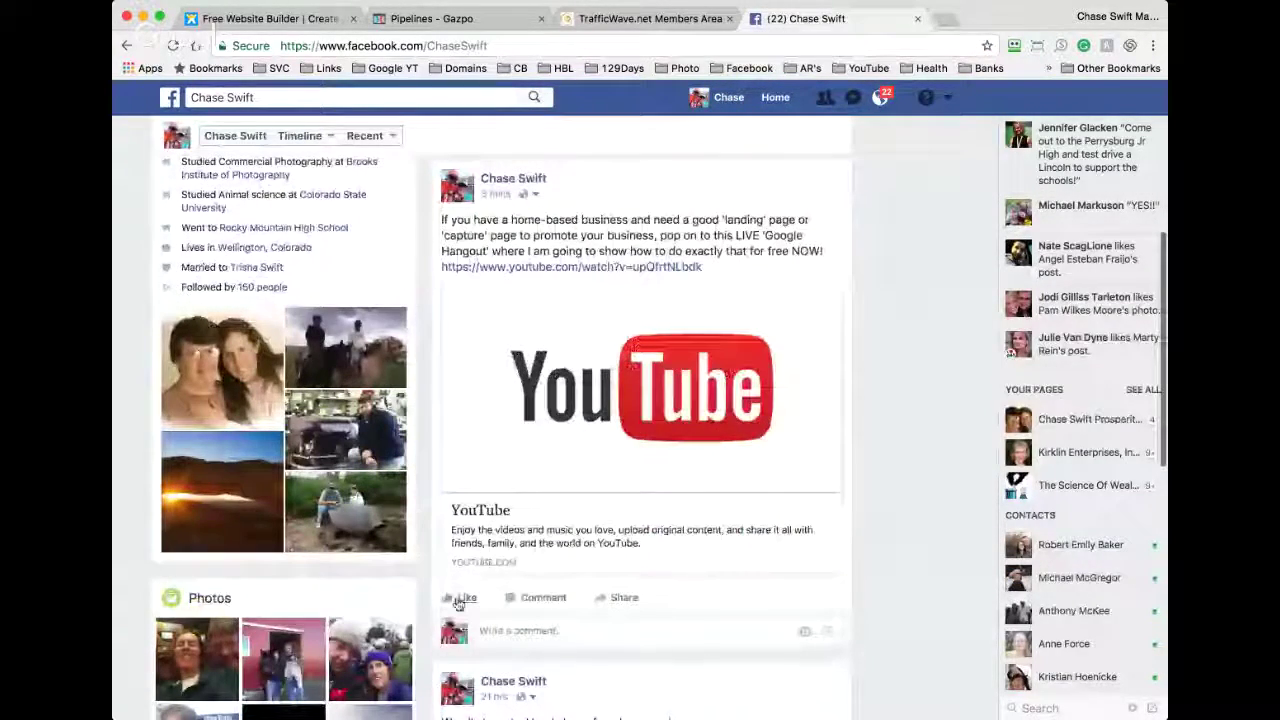
mouse_move(459, 601)
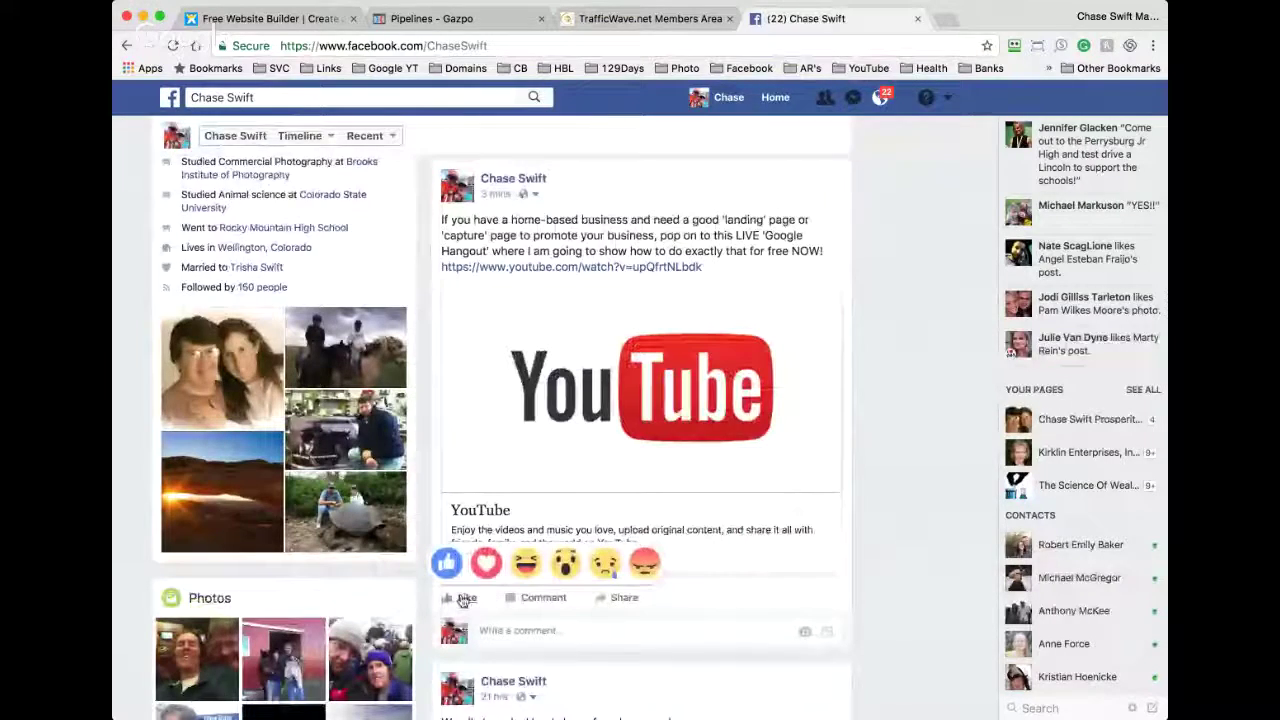
left_click(463, 600)
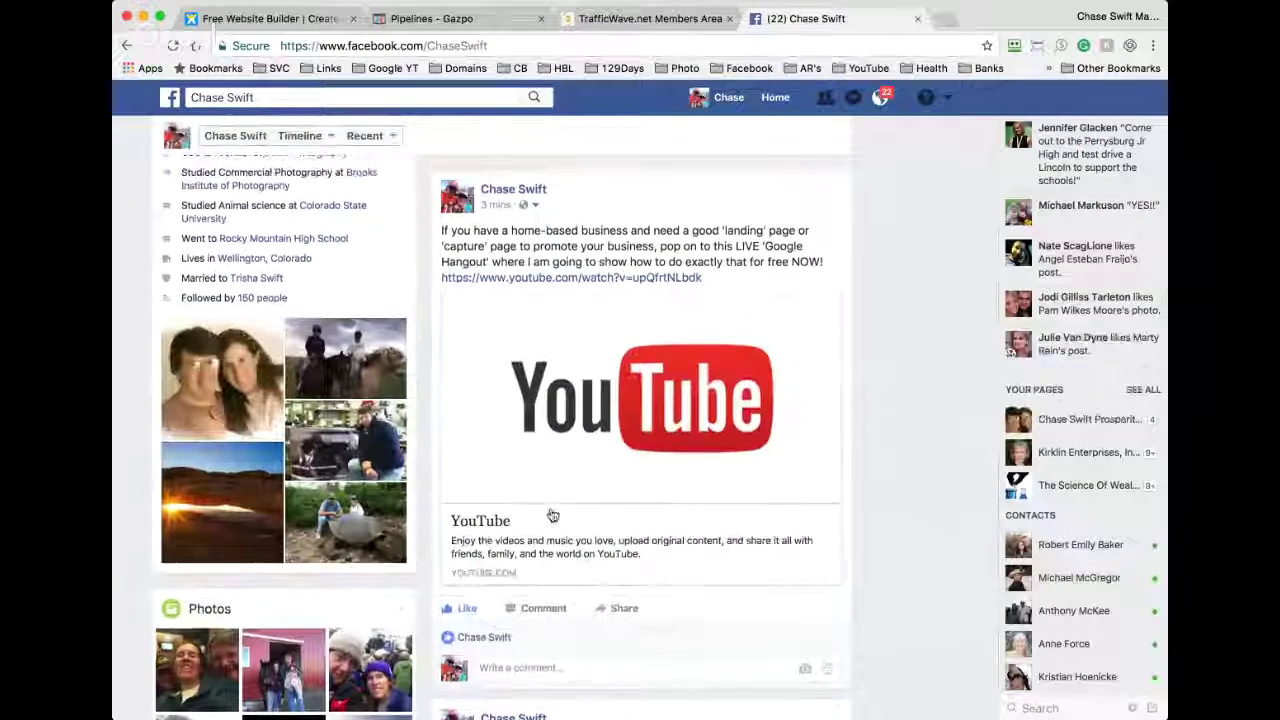
scroll(552, 515, "up", 2)
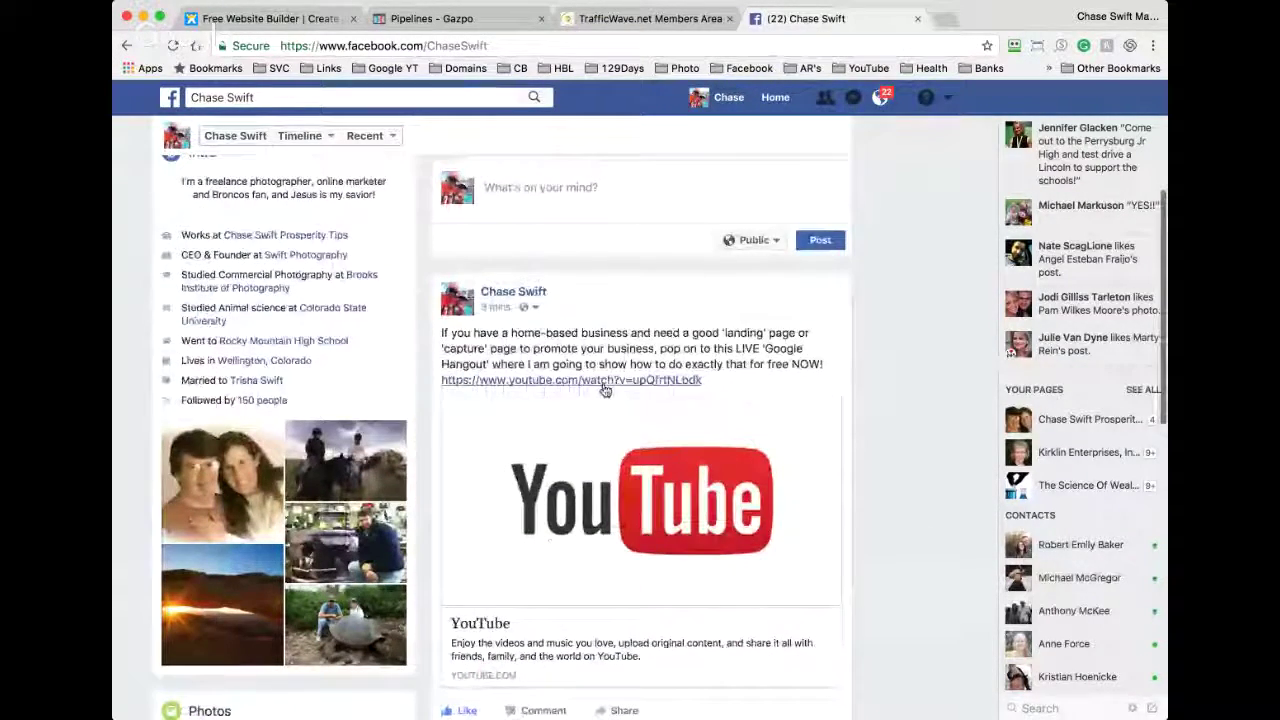
left_click(590, 381)
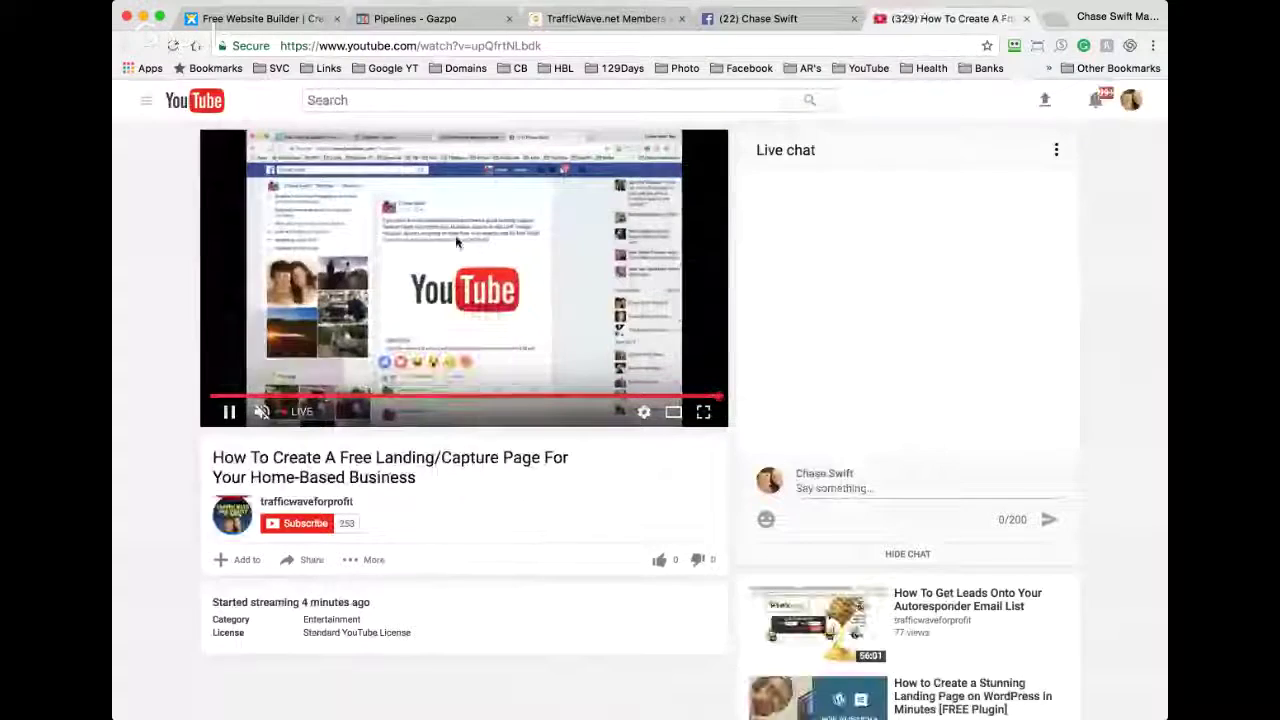
left_click(1025, 19)
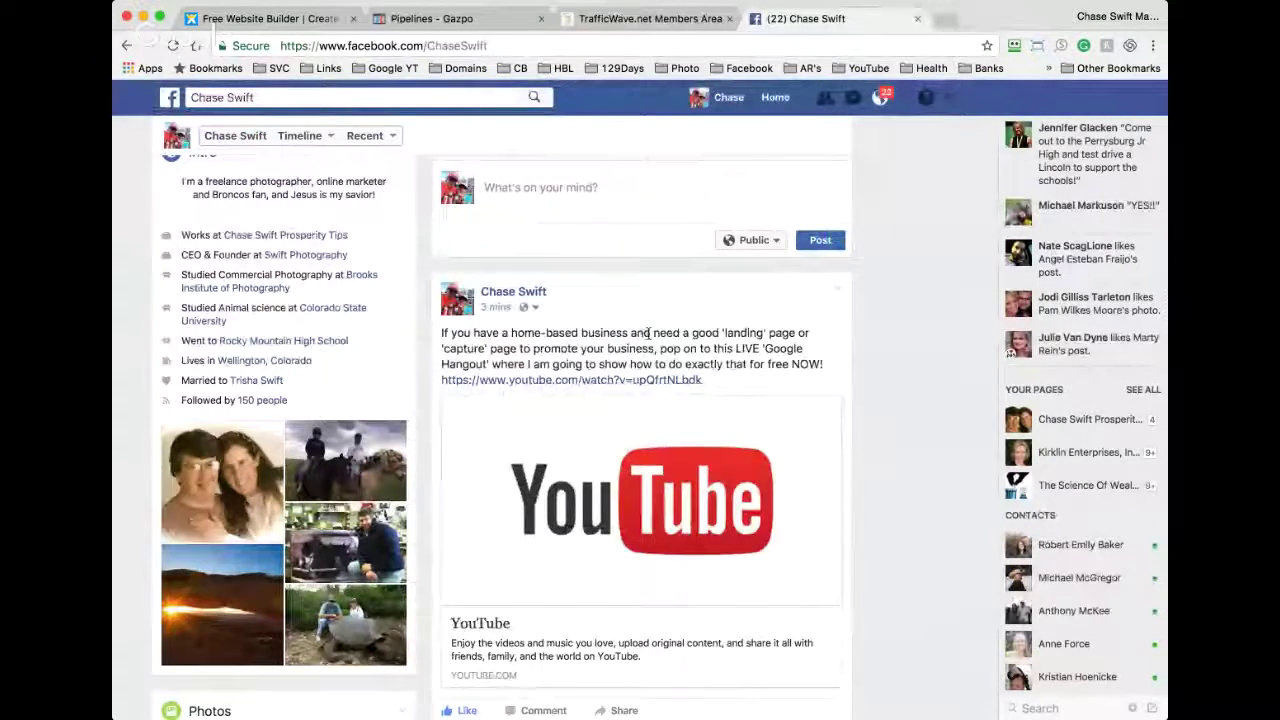
Step: Put the cursor in the post's comment box, then leave it without commenting
scroll(551, 554, "down", 5)
left_click(566, 548)
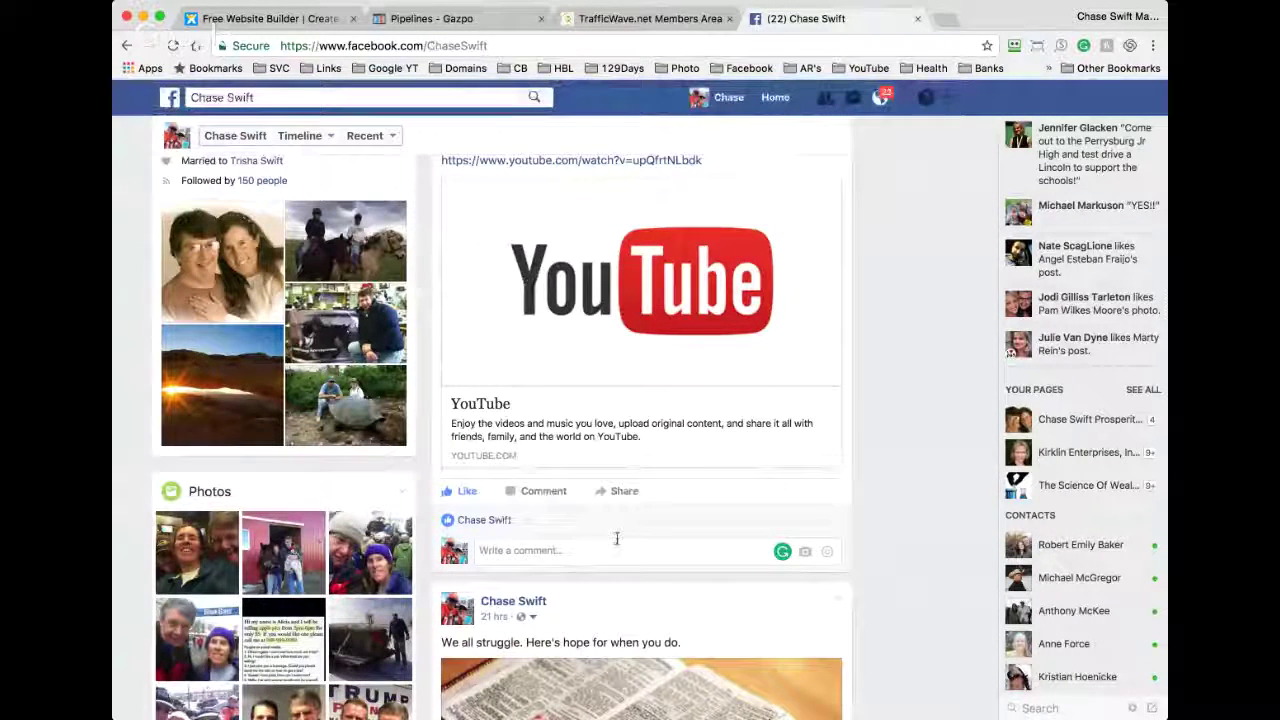
left_click(577, 533)
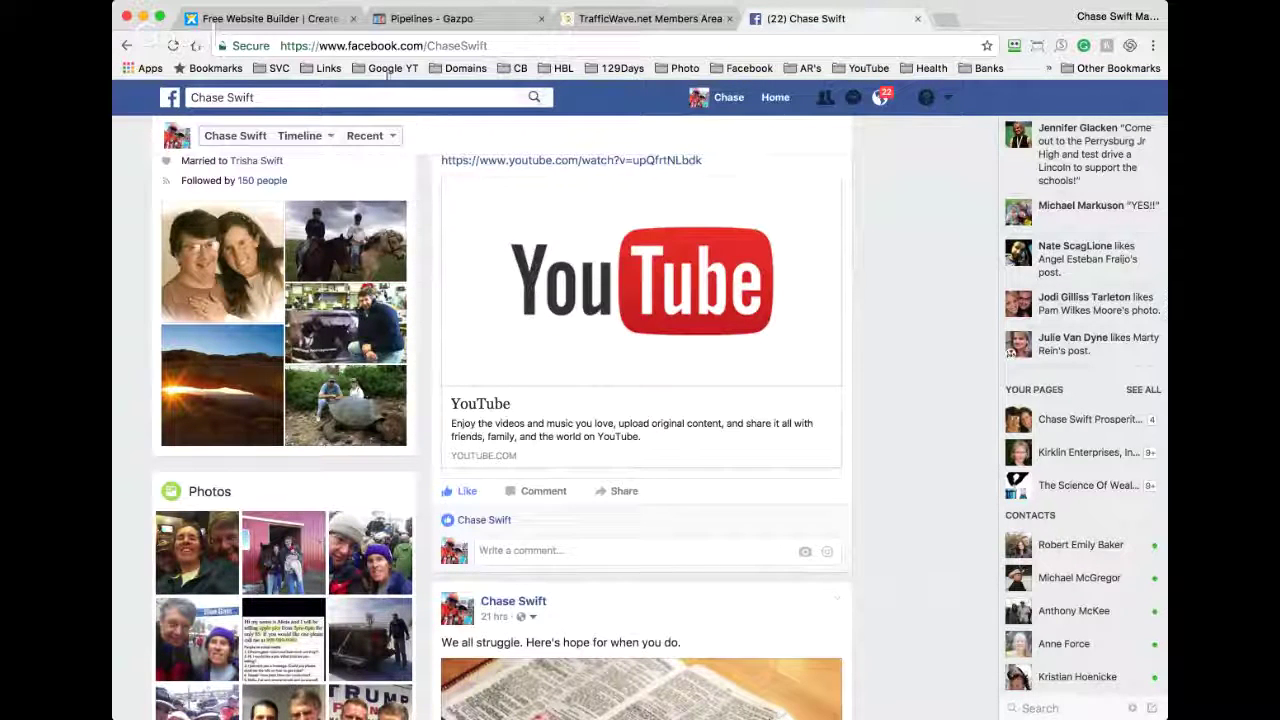
Step: On the pipeline landing page, delete the text in the name field
left_click(413, 18)
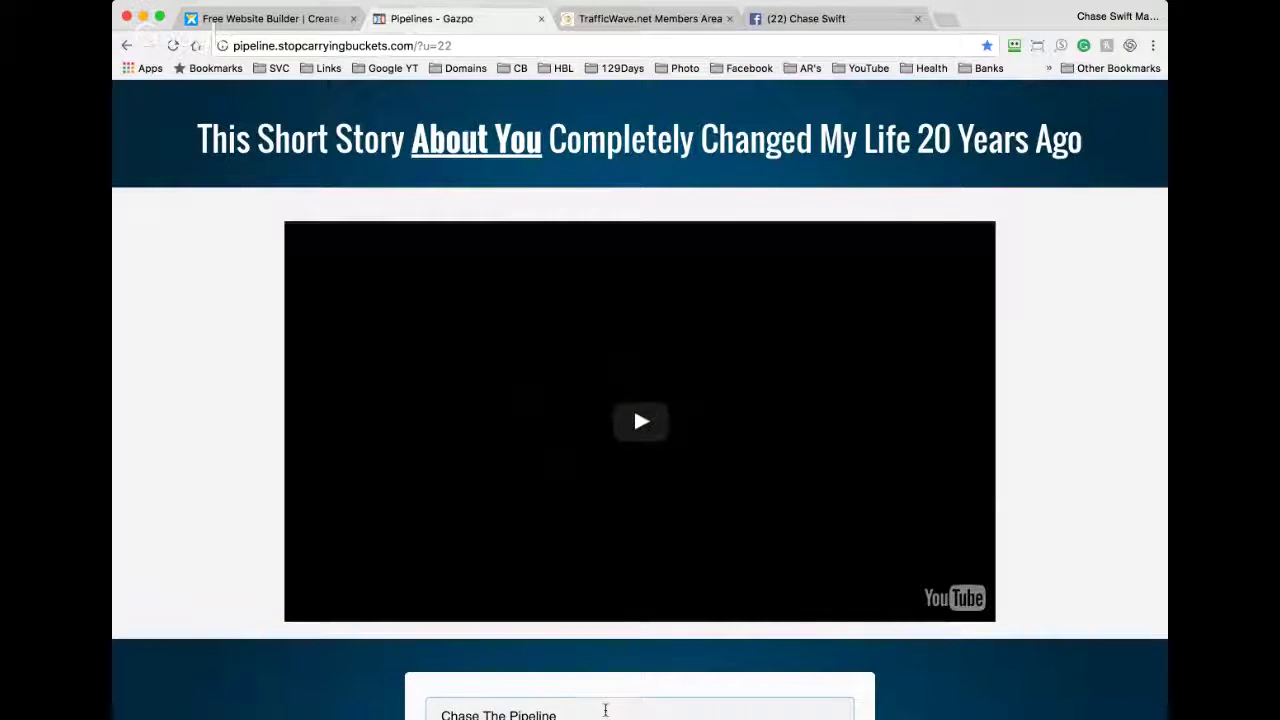
left_click(605, 710)
key("BackSpace")
scroll(605, 710, "down", 1)
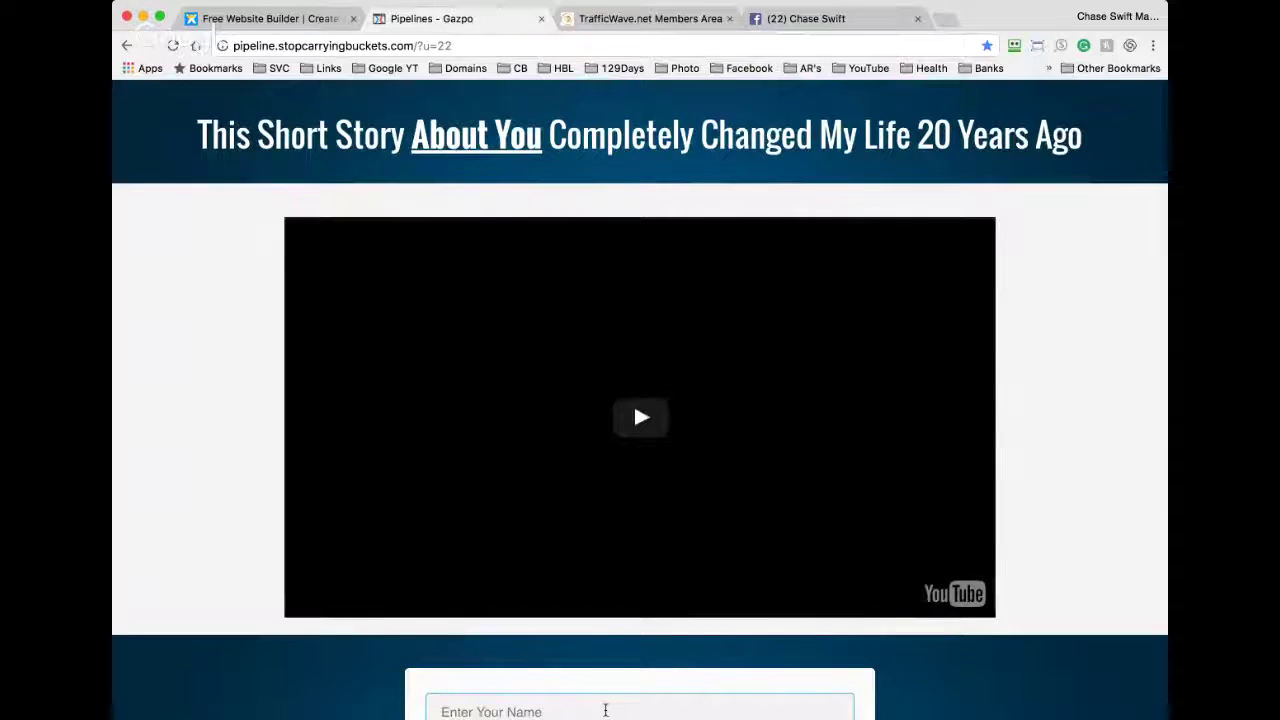
scroll(605, 710, "down", 3)
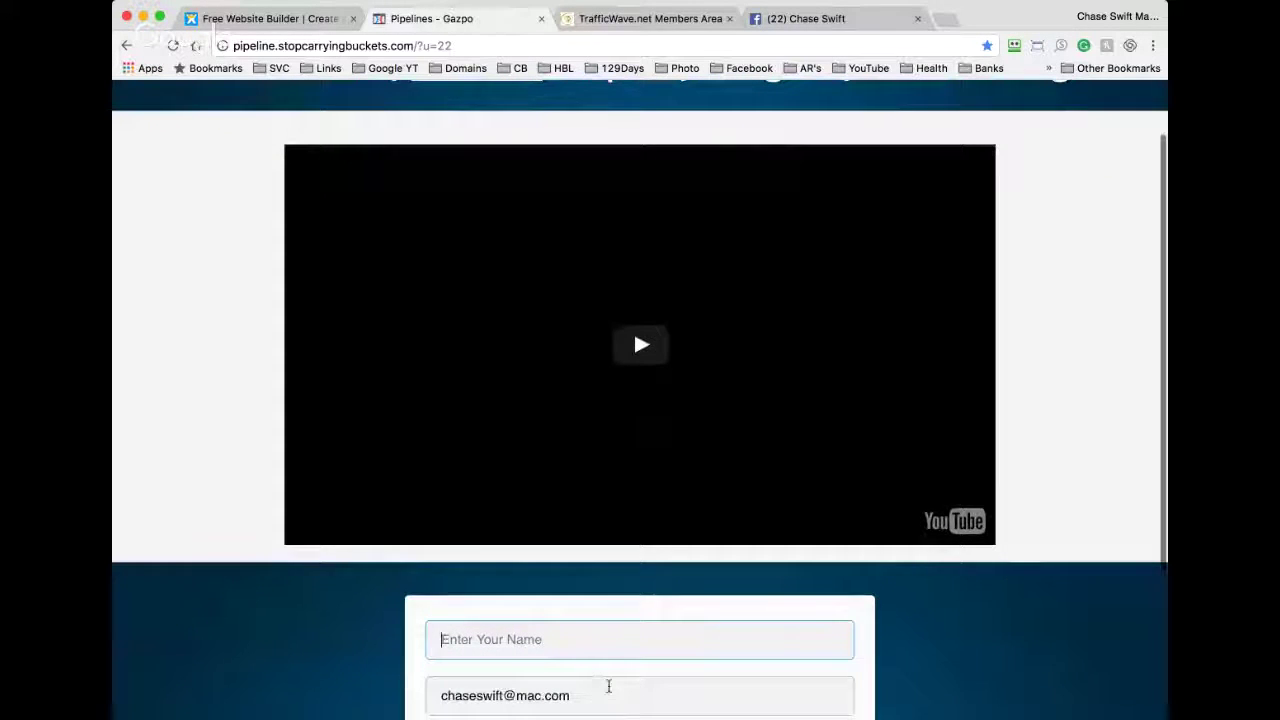
Step: Clear the email address field on the opt-in form
double_click(607, 694)
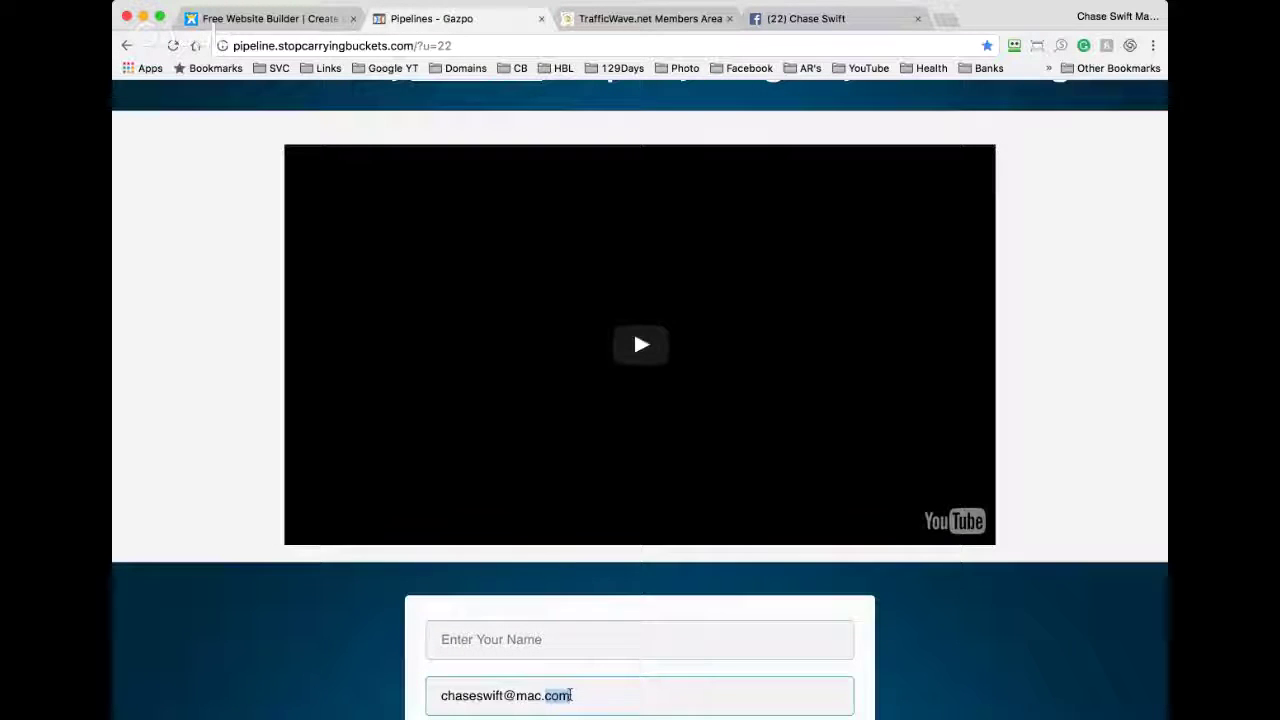
key("super+a")
key("BackSpace")
scroll(570, 695, "down", 3)
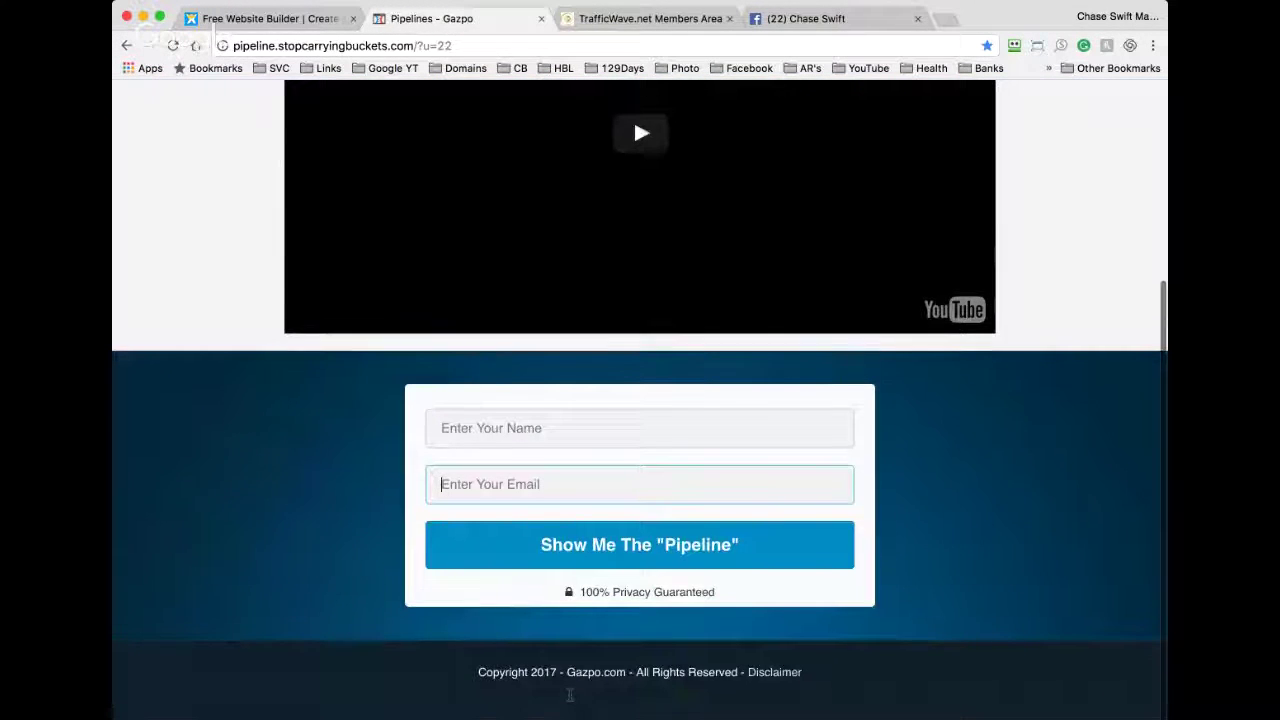
scroll(570, 695, "up", 2)
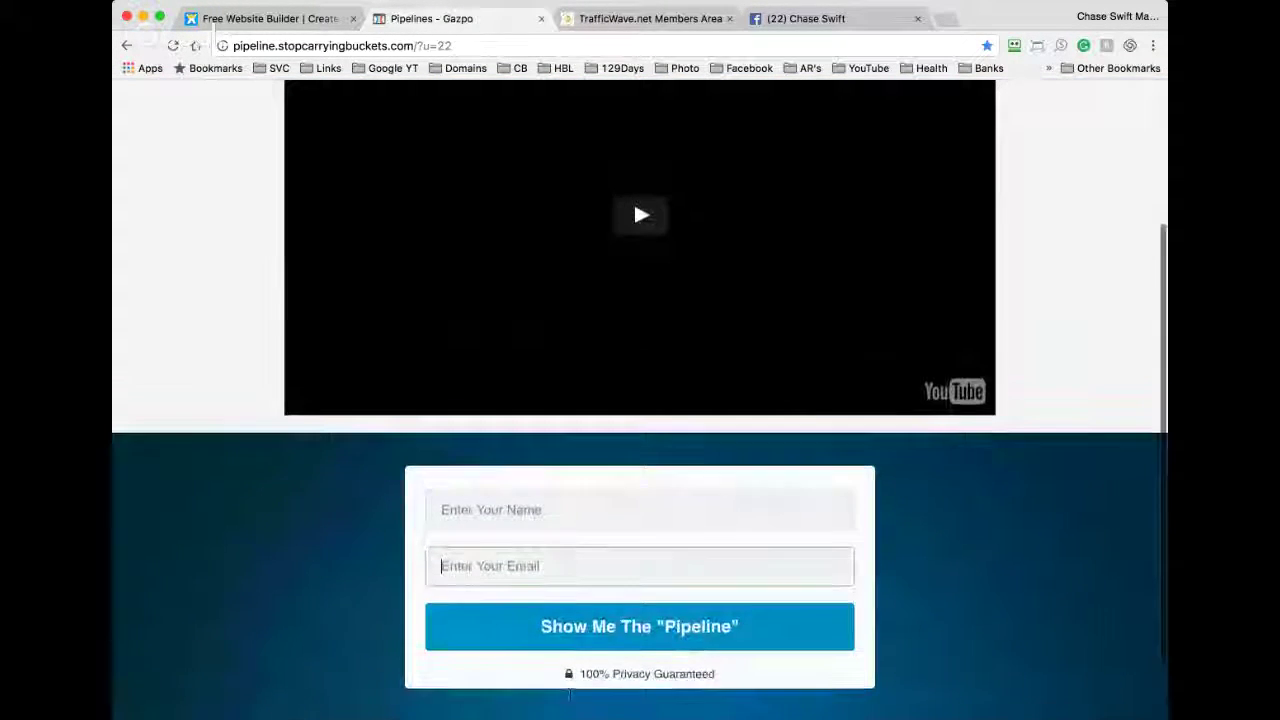
scroll(569, 693, "up", 1)
scroll(475, 492, "down", 3)
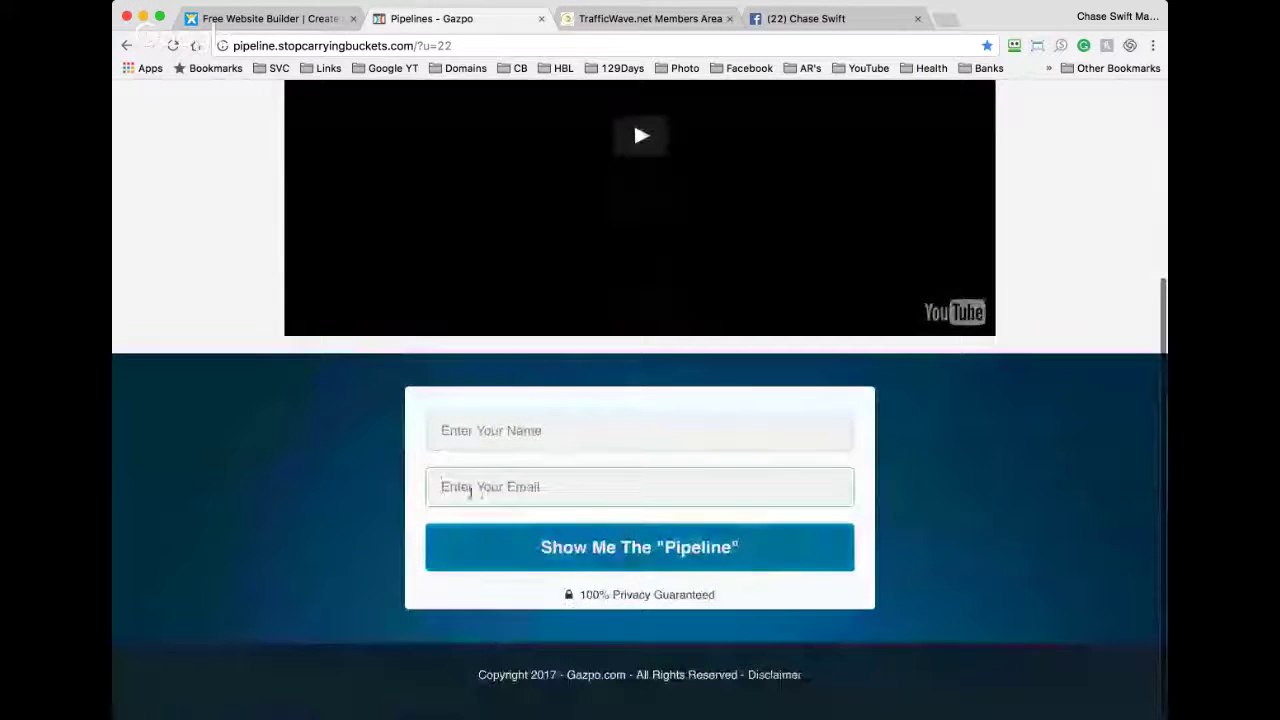
left_click(386, 500)
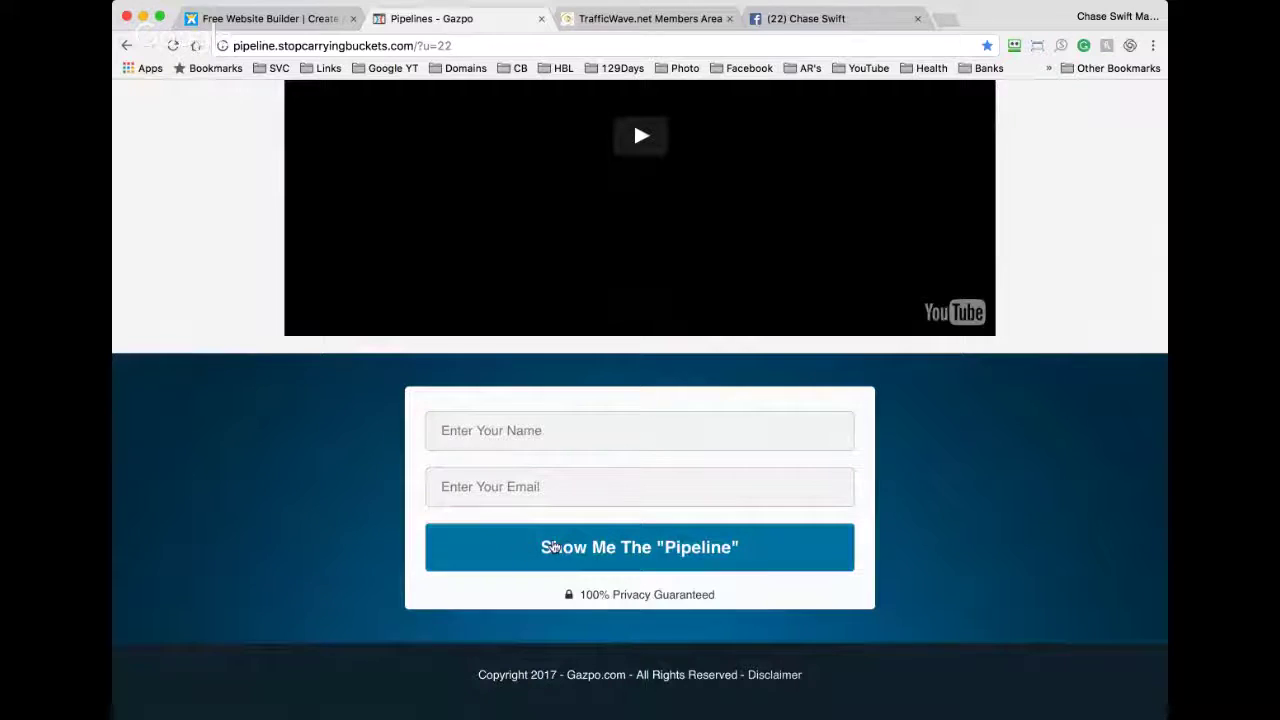
Step: Click Show Me The Pipeline, then select and deselect the headline before going back
left_click(679, 557)
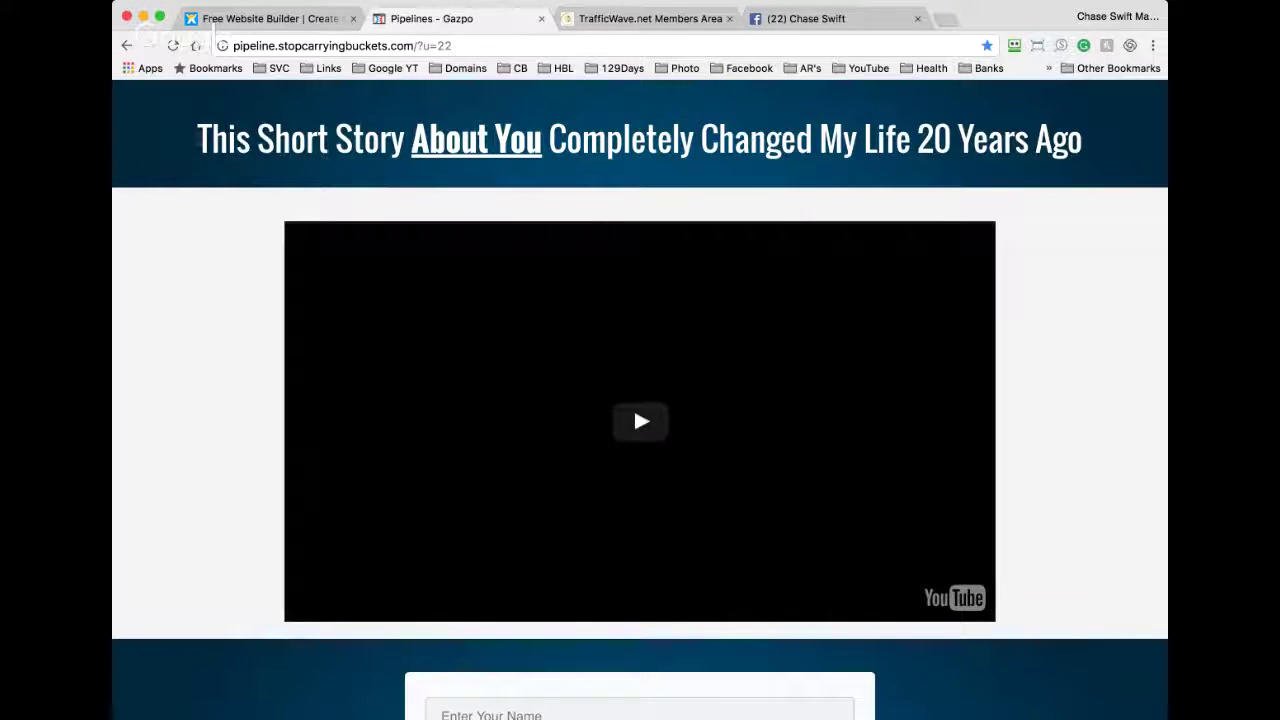
left_click_drag(198, 140, 1110, 153)
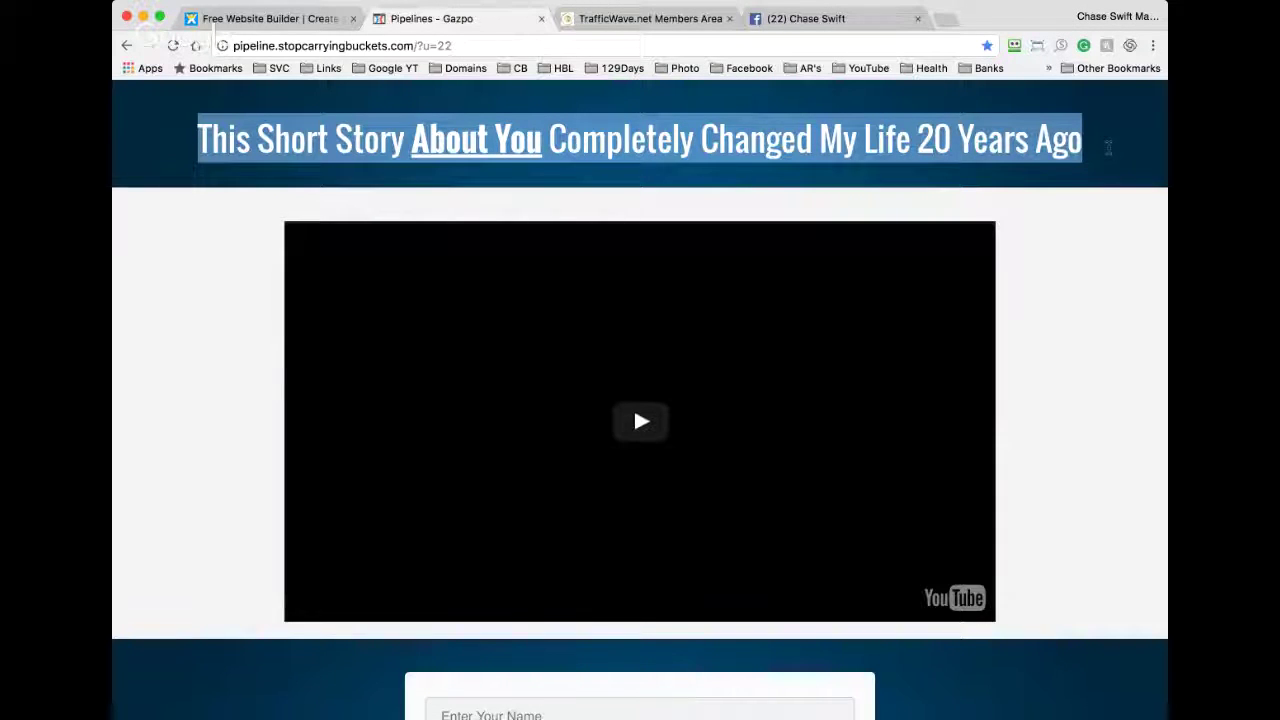
left_click(1099, 203)
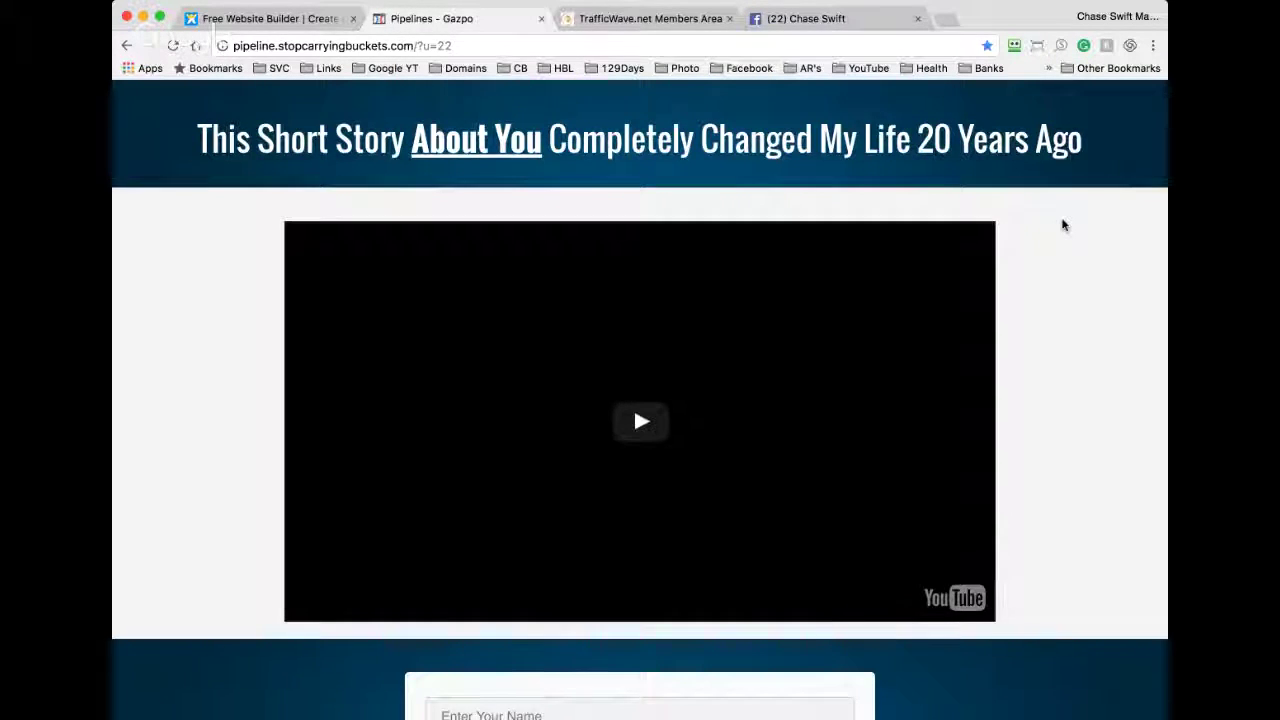
scroll(1063, 224, "down", 1)
scroll(1064, 225, "left", 5)
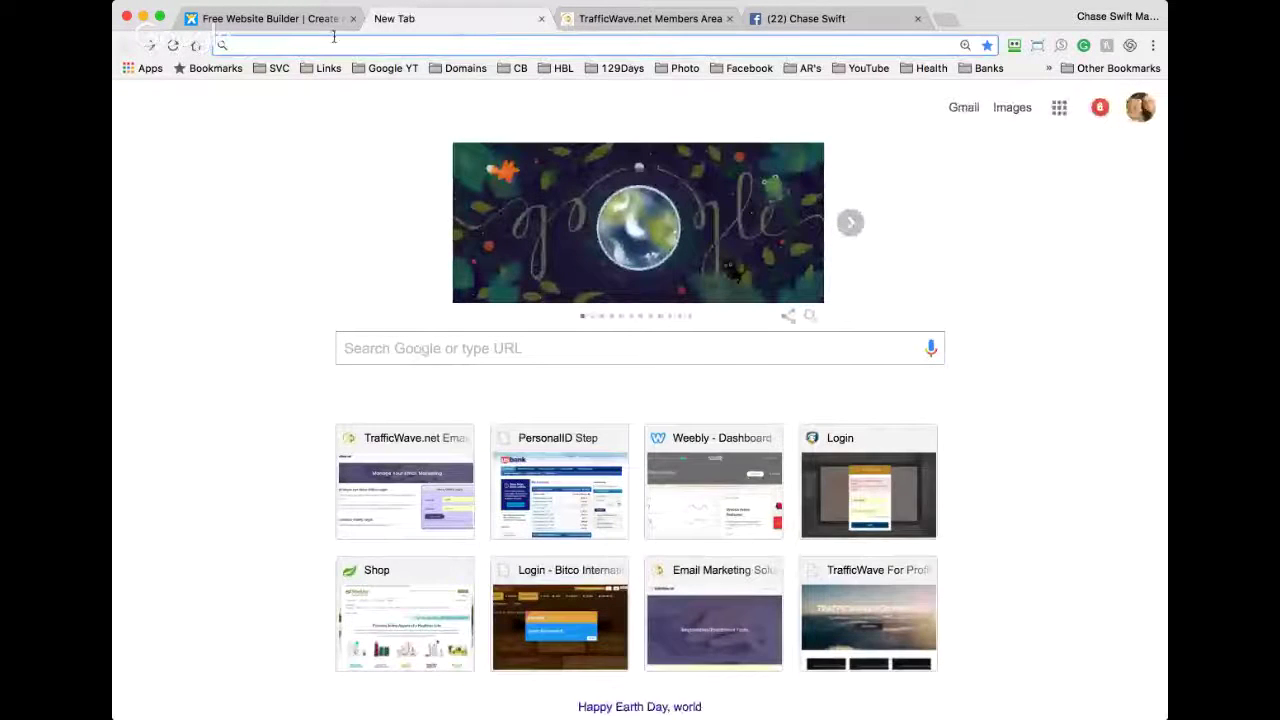
Step: Load the pipeline page from the Health bookmarks folder and scroll through it
left_click(929, 68)
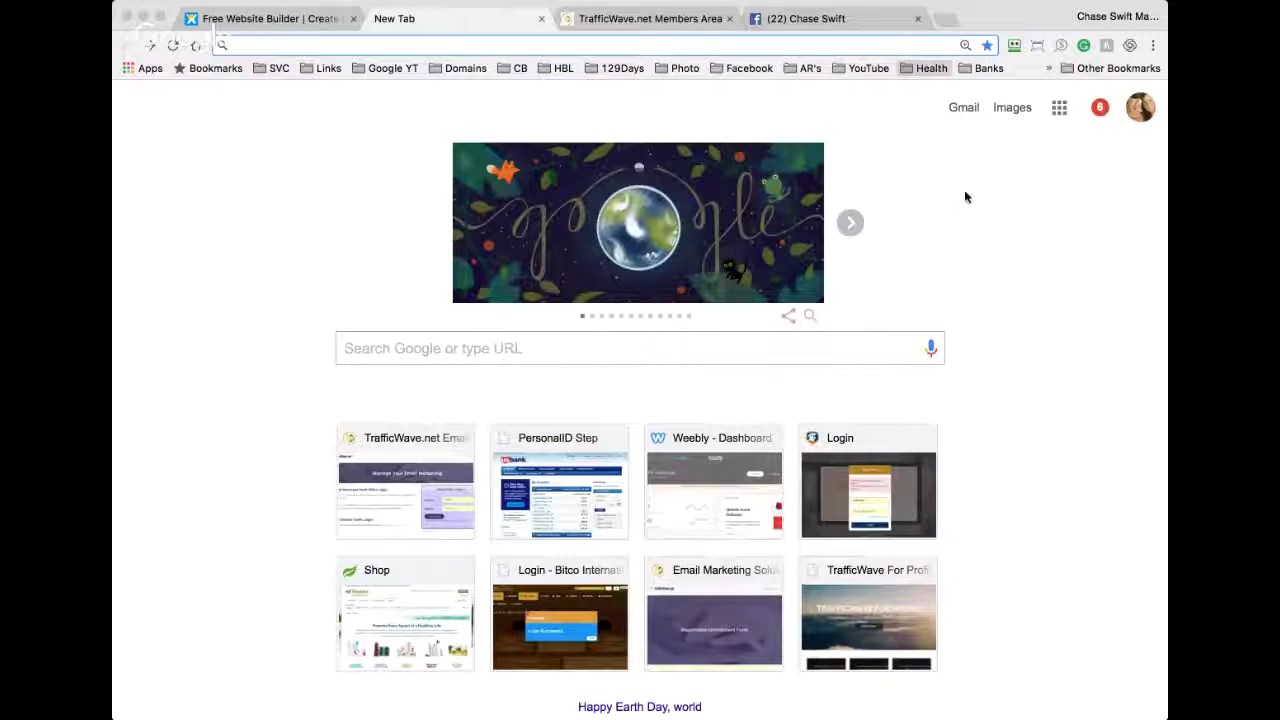
key("Return")
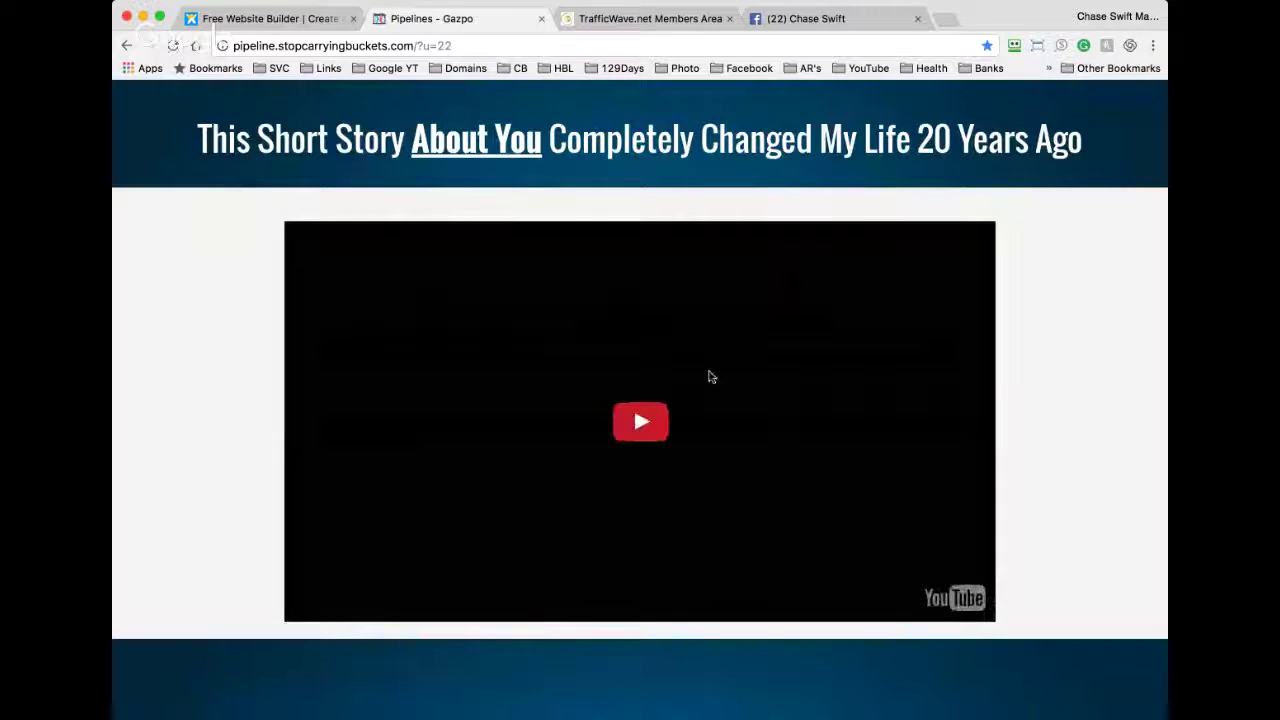
scroll(769, 381, "down", 5)
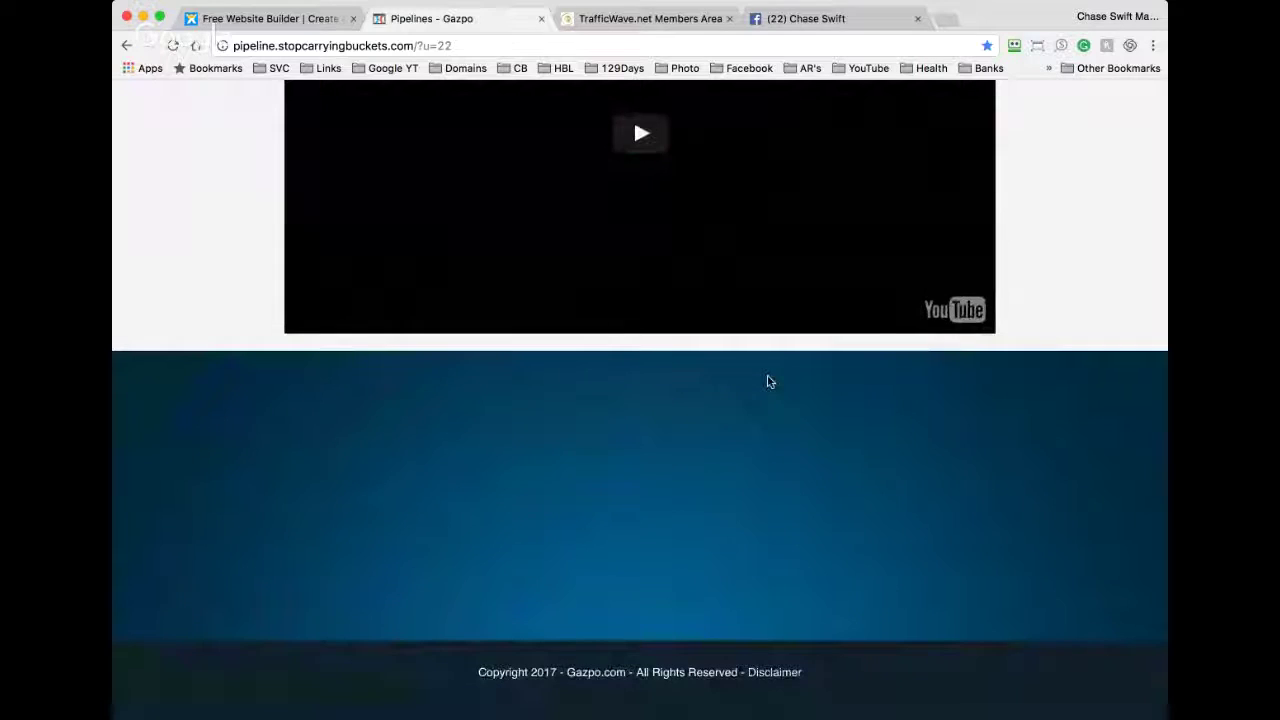
scroll(768, 381, "up", 2)
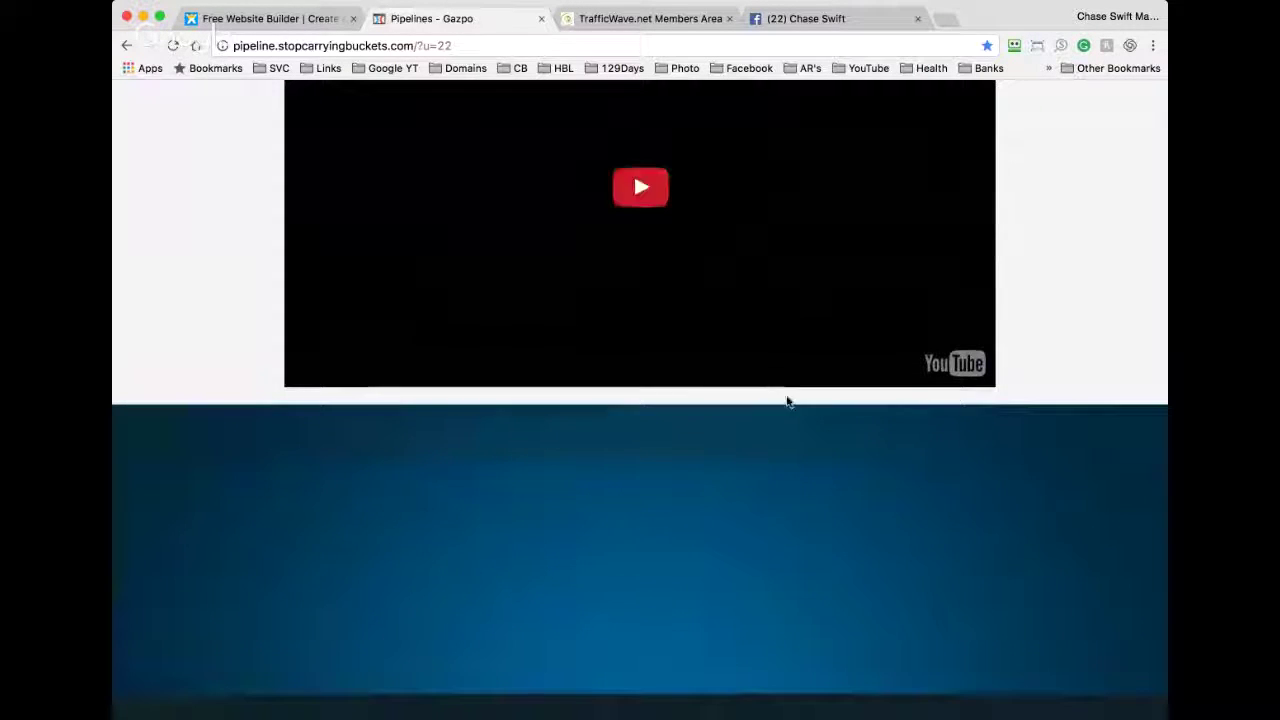
scroll(793, 417, "up", 1)
scroll(792, 417, "up", 4)
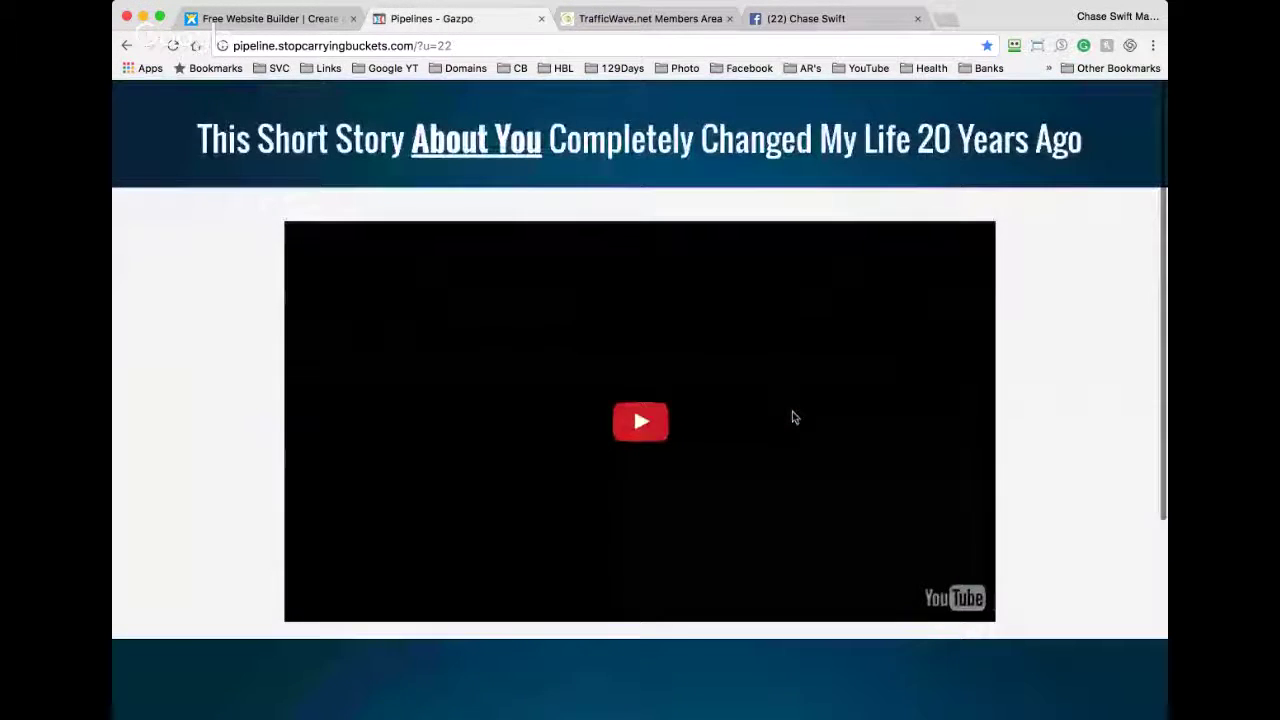
Step: Go back, reopen the pipeline page from bookmarks, and switch to the Free Website Builder tab
key("super+Left")
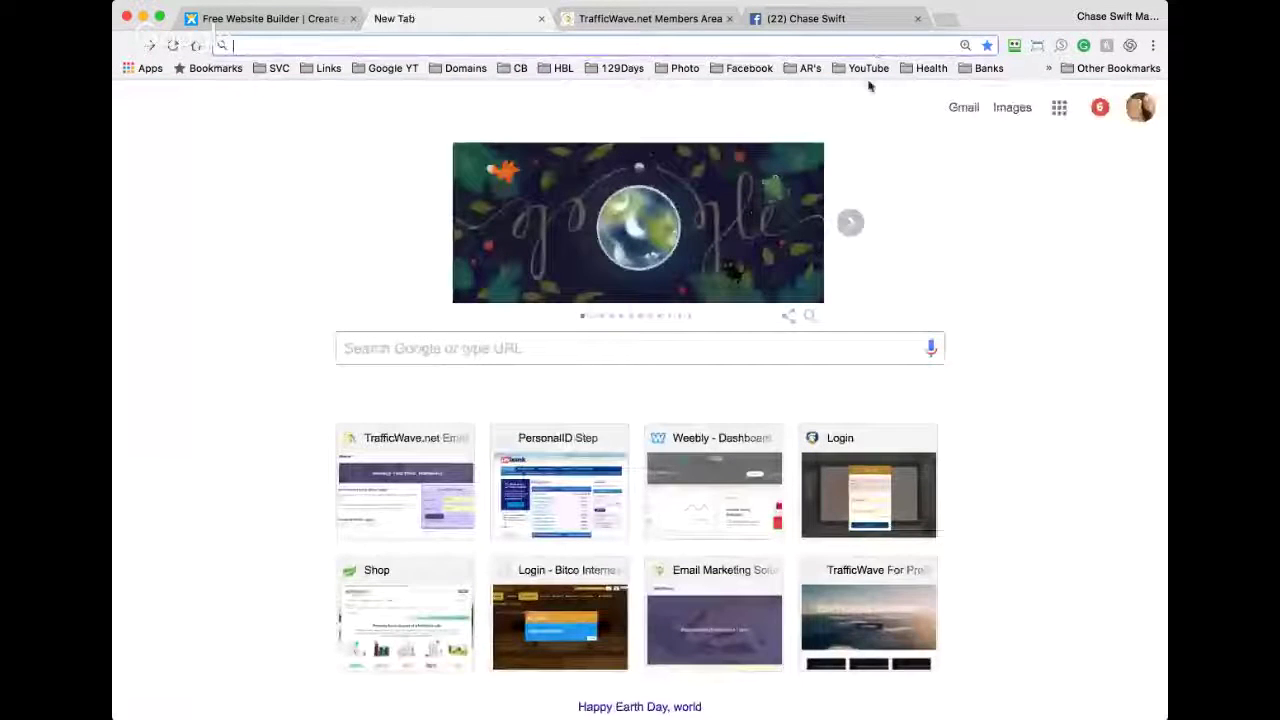
left_click(990, 170)
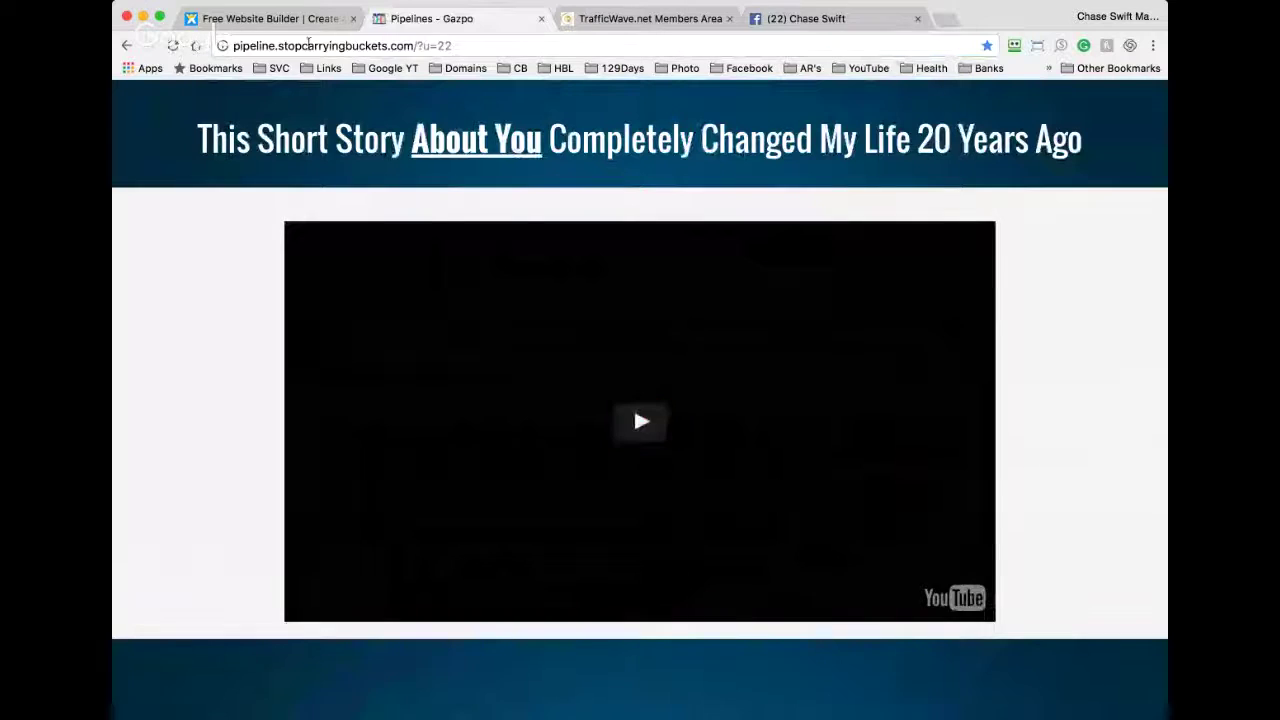
left_click(300, 24)
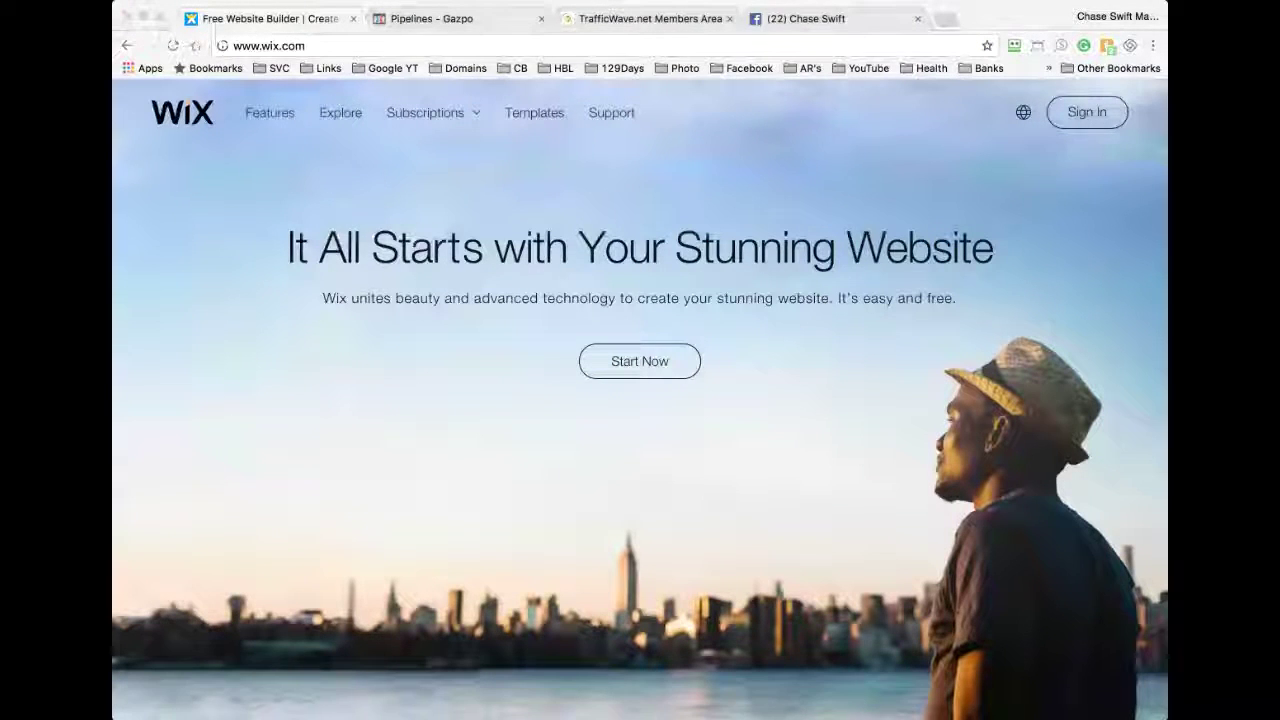
Step: Log in to Wix with the saved e-mail and password to reach the 'watch' dashboard
left_click(1150, 174)
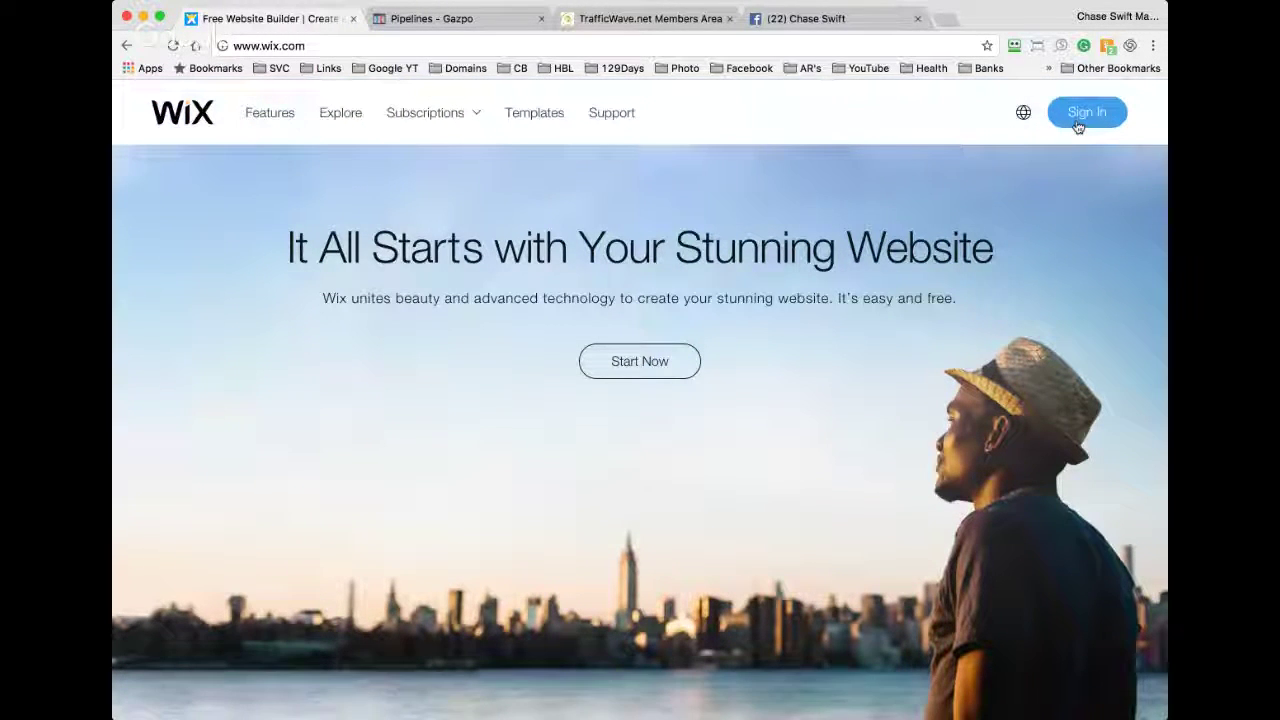
left_click(640, 362)
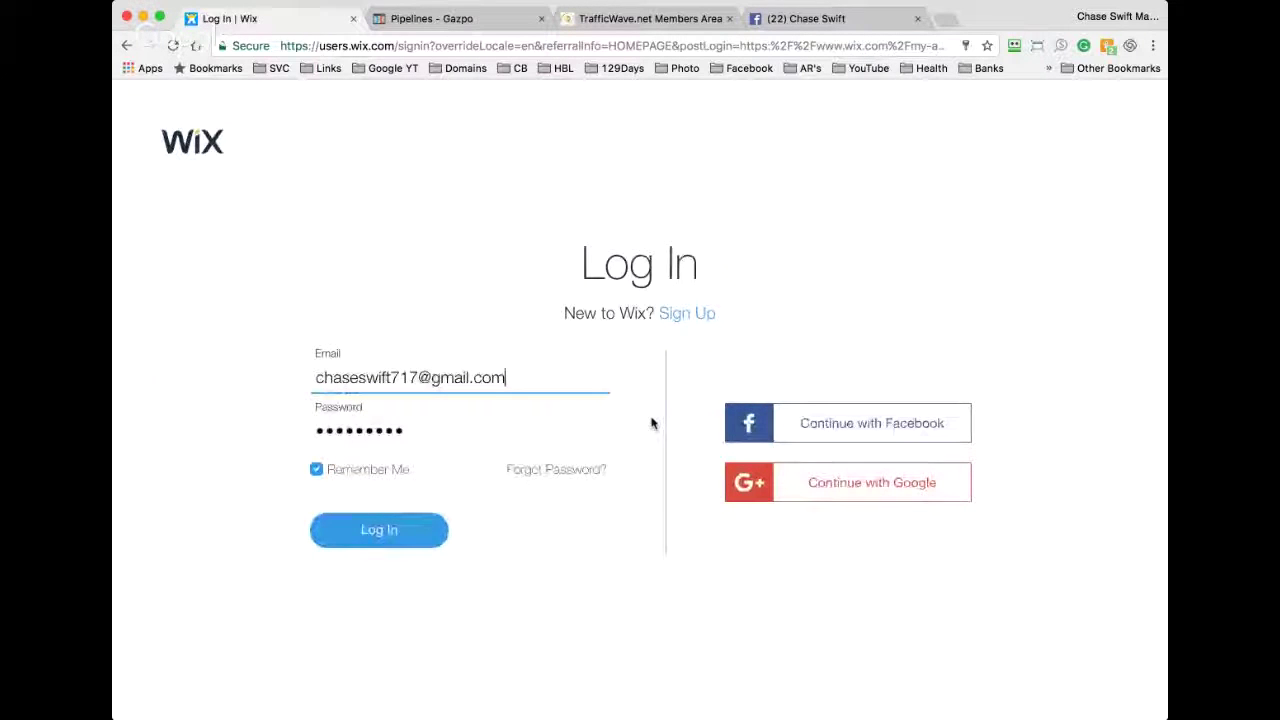
left_click(376, 532)
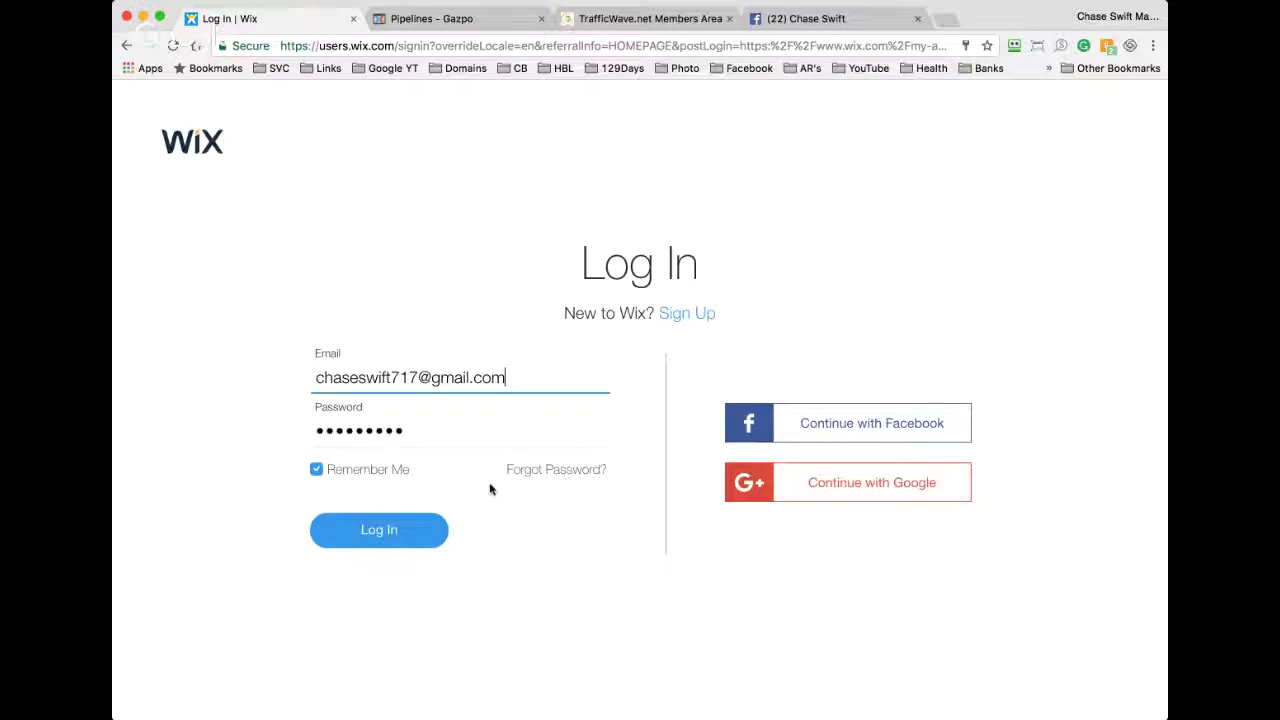
left_click(405, 525)
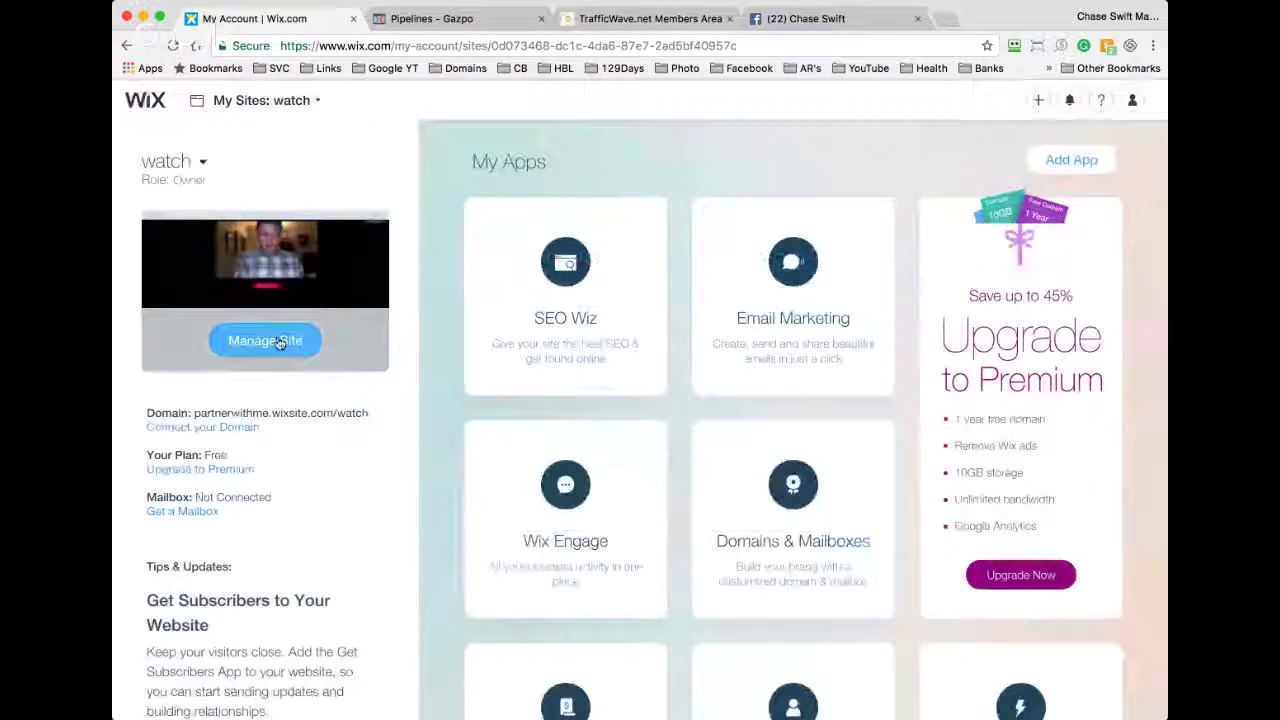
Step: Choose Create a new site from the My Sites dropdown
left_click(202, 164)
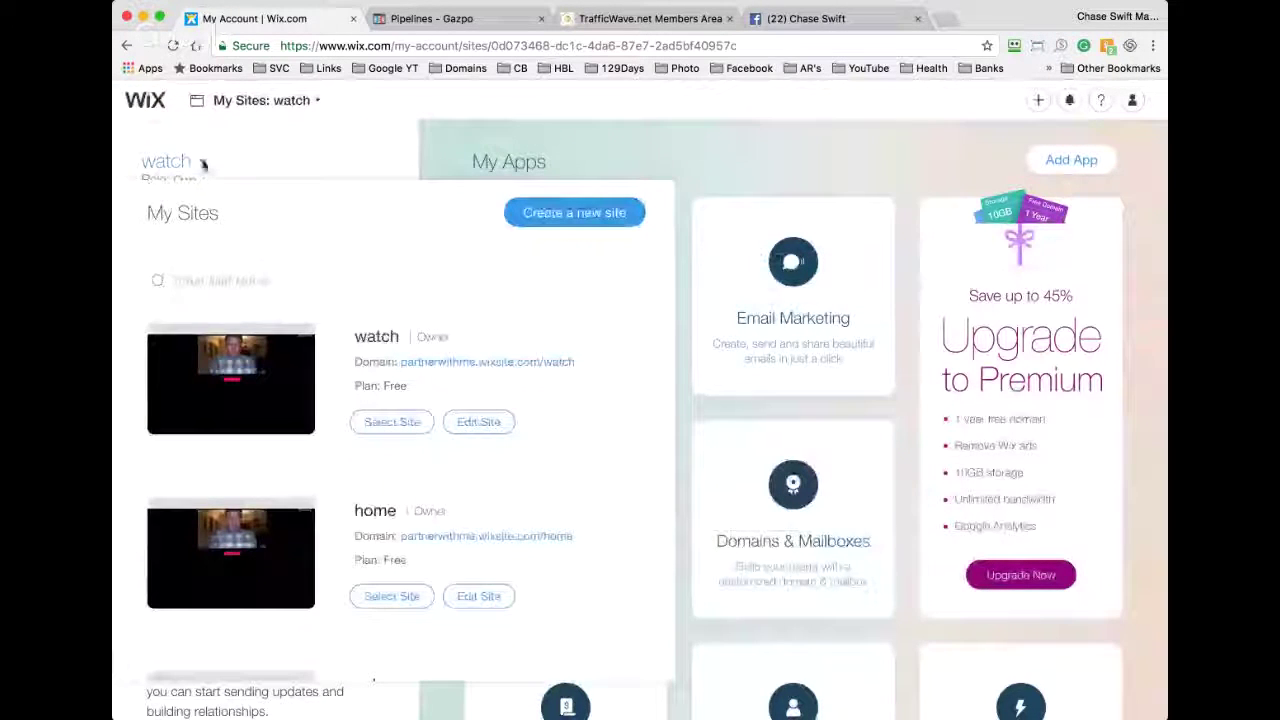
left_click(557, 214)
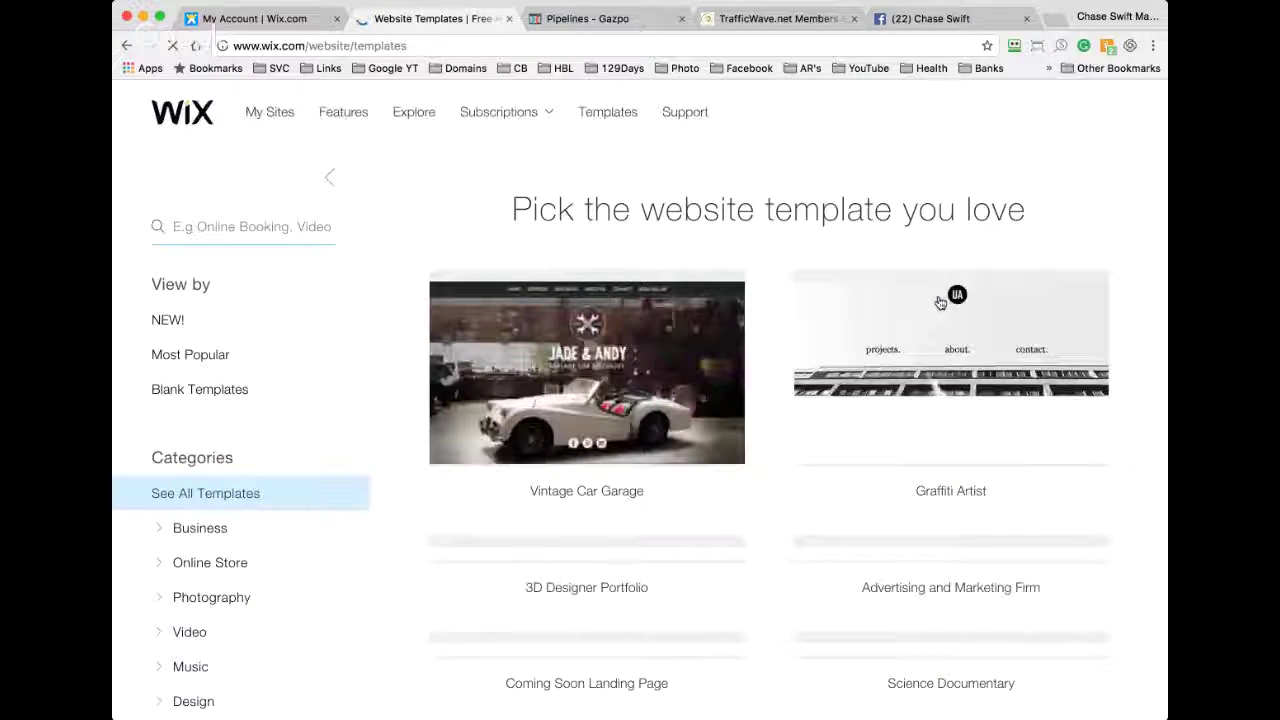
Step: Filter templates to Landing Pages and scroll through the coming-soon designs
scroll(343, 534, "down", 2)
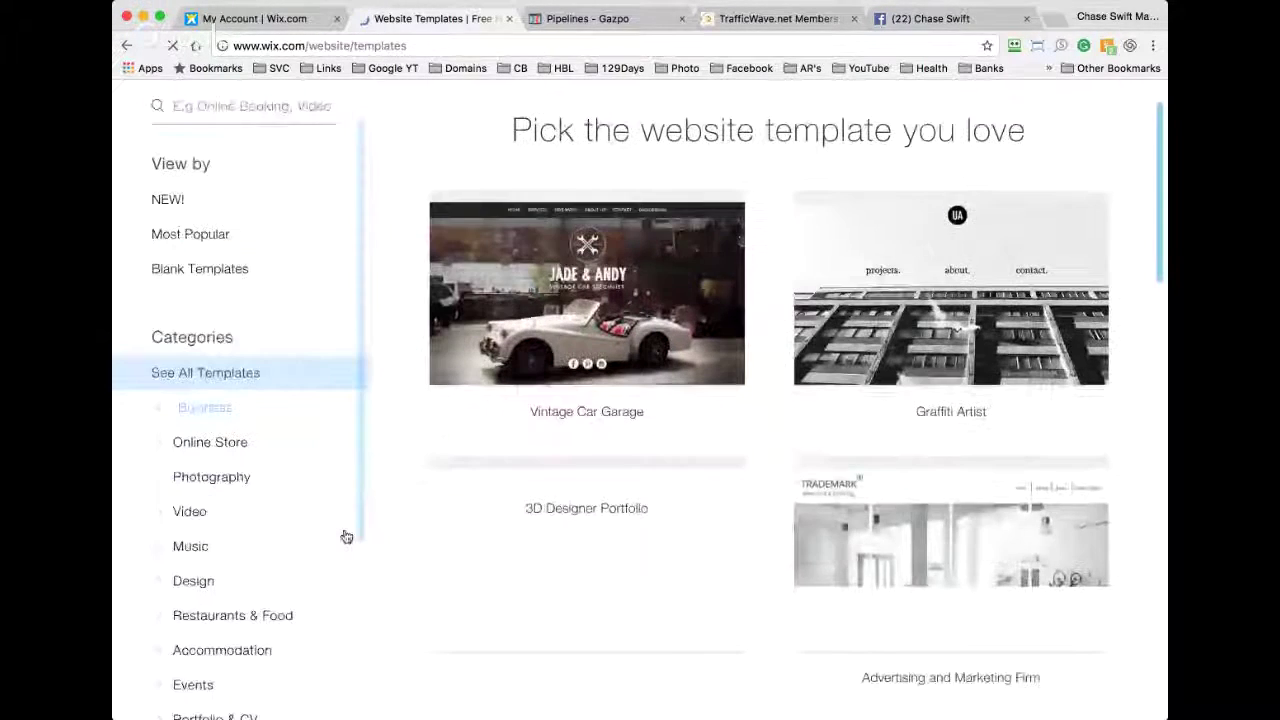
scroll(218, 572, "down", 2)
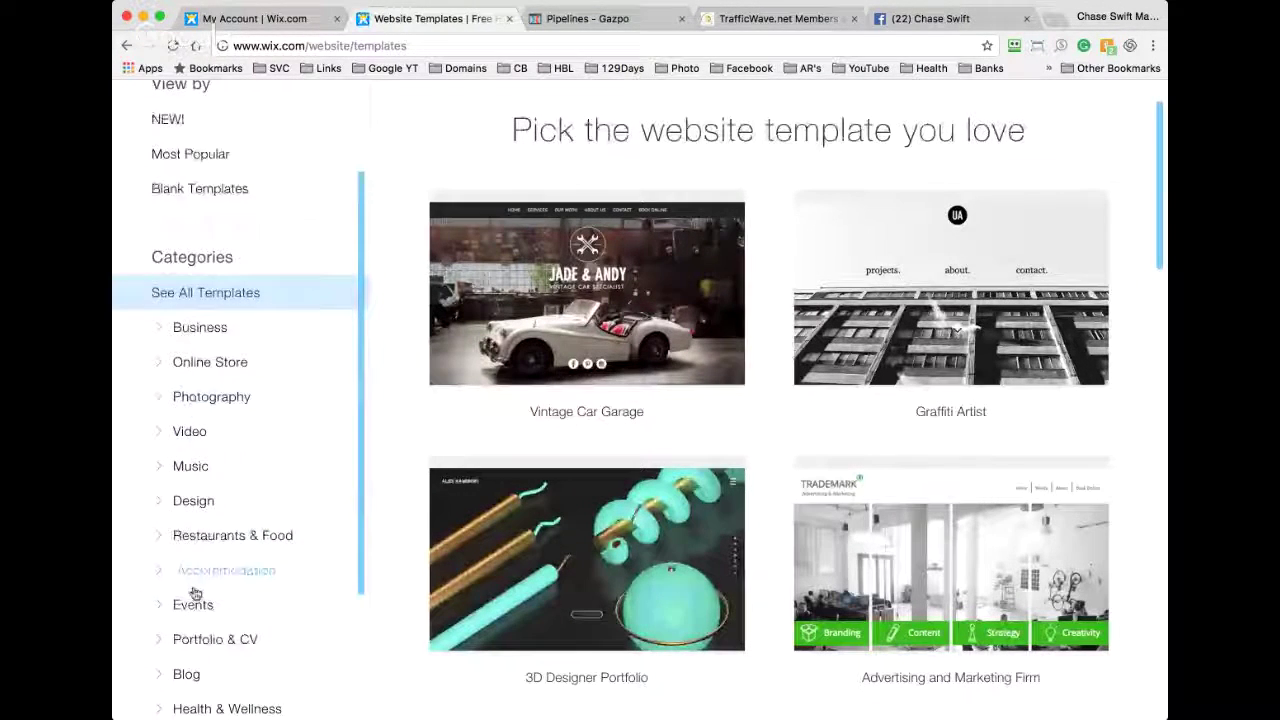
scroll(195, 590, "down", 4)
scroll(195, 593, "down", 1)
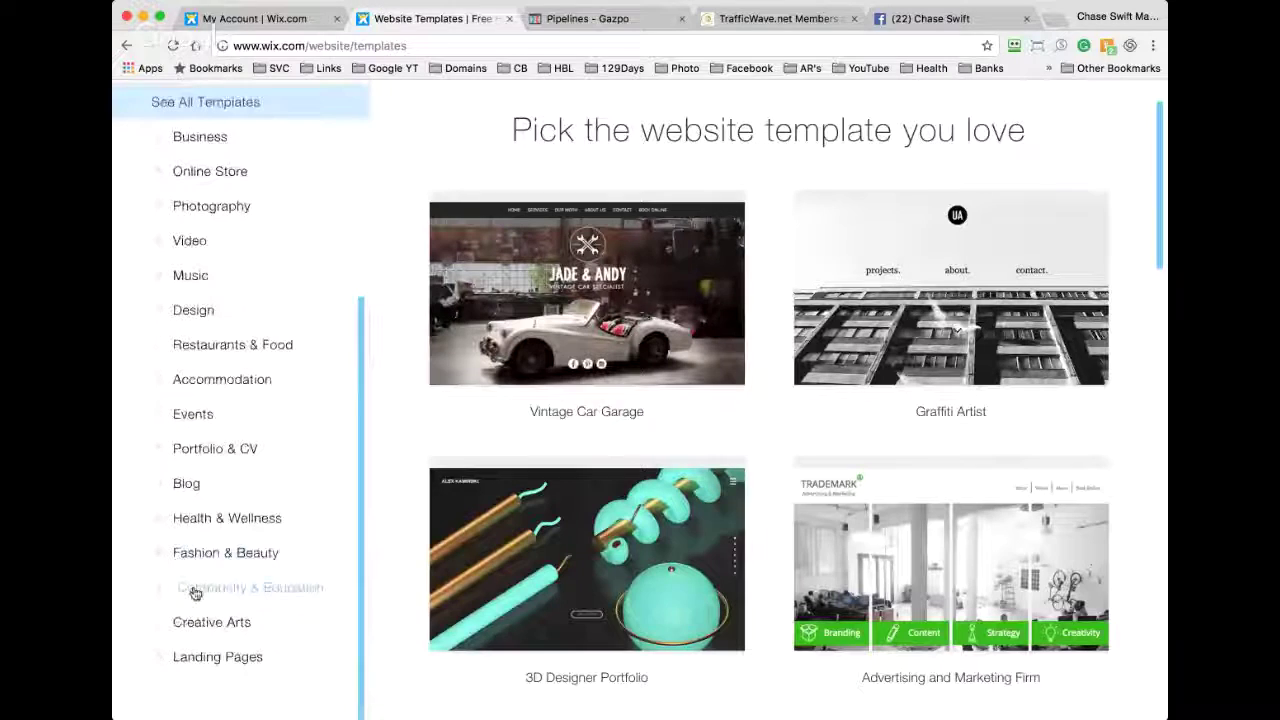
left_click(205, 657)
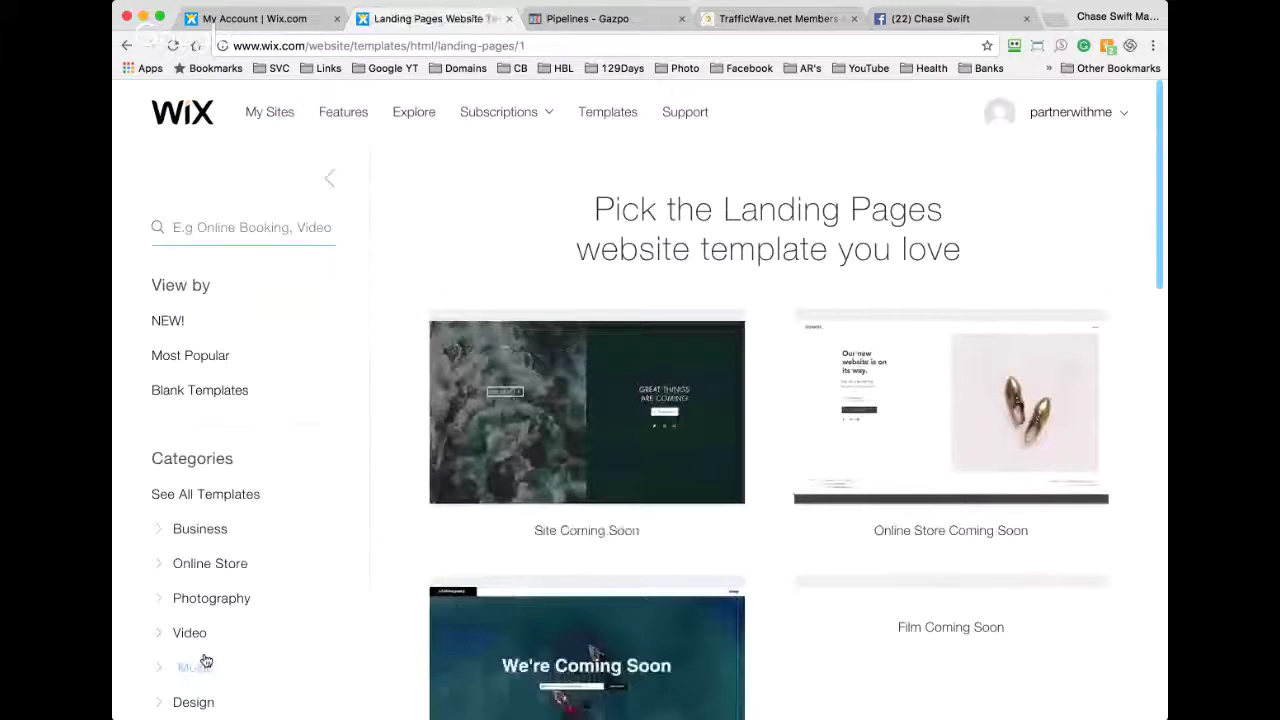
mouse_move(668, 437)
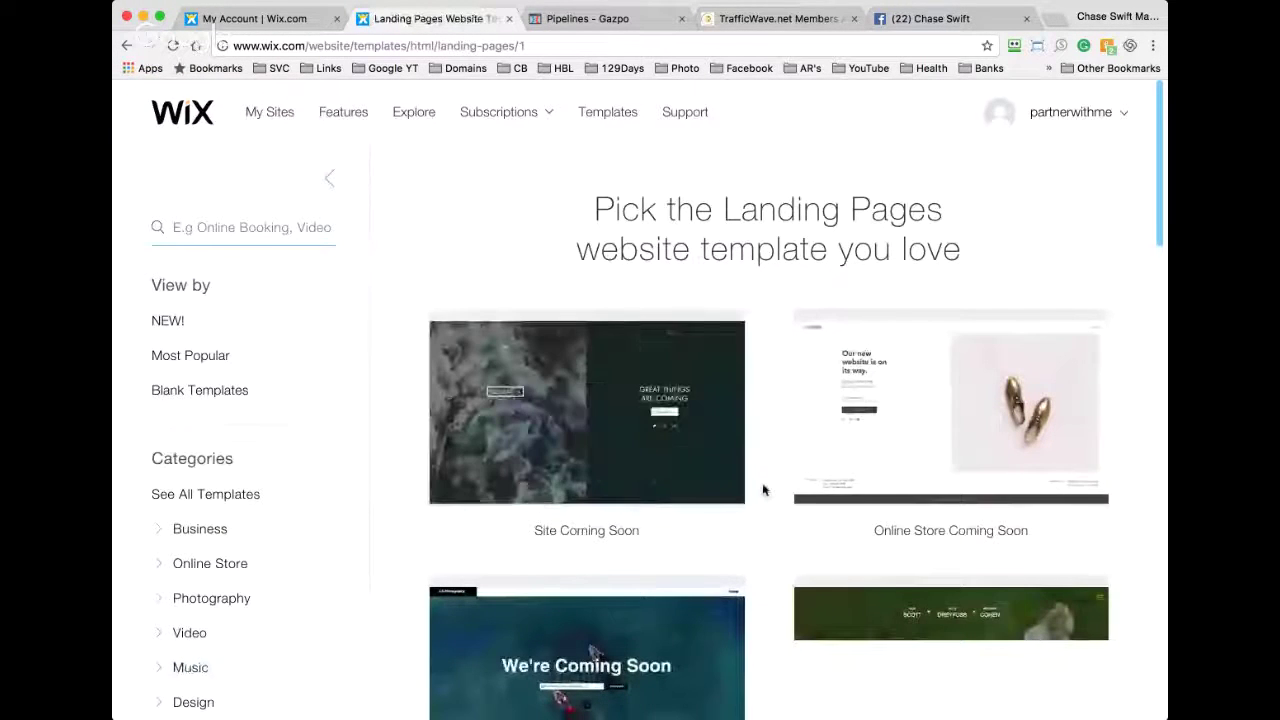
scroll(763, 489, "down", 3)
scroll(763, 489, "down", 4)
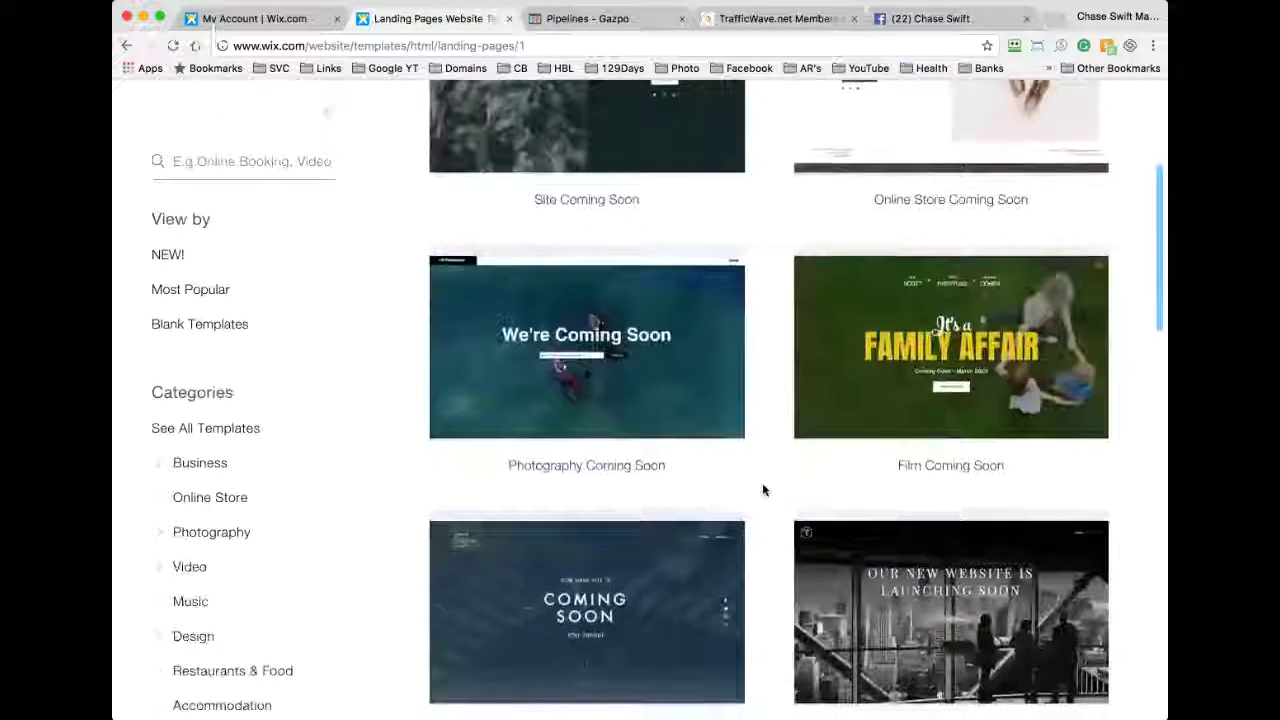
scroll(763, 489, "down", 5)
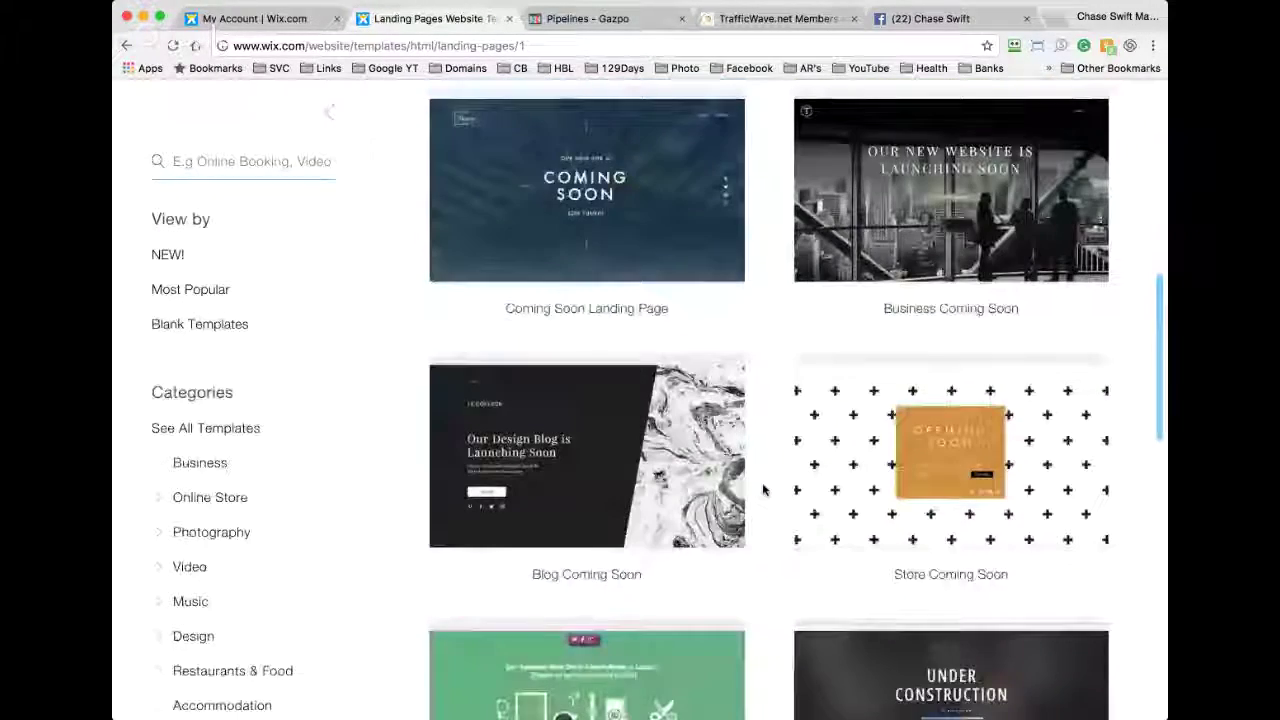
scroll(762, 489, "down", 4)
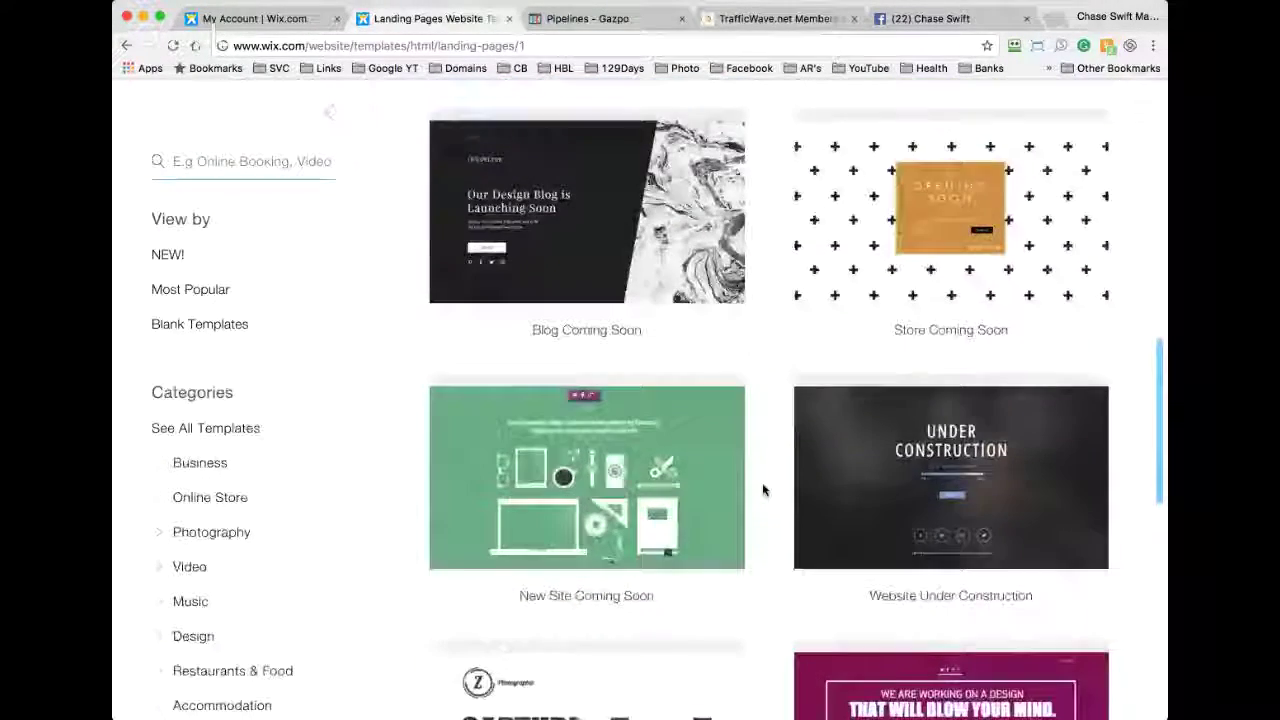
scroll(762, 489, "down", 1)
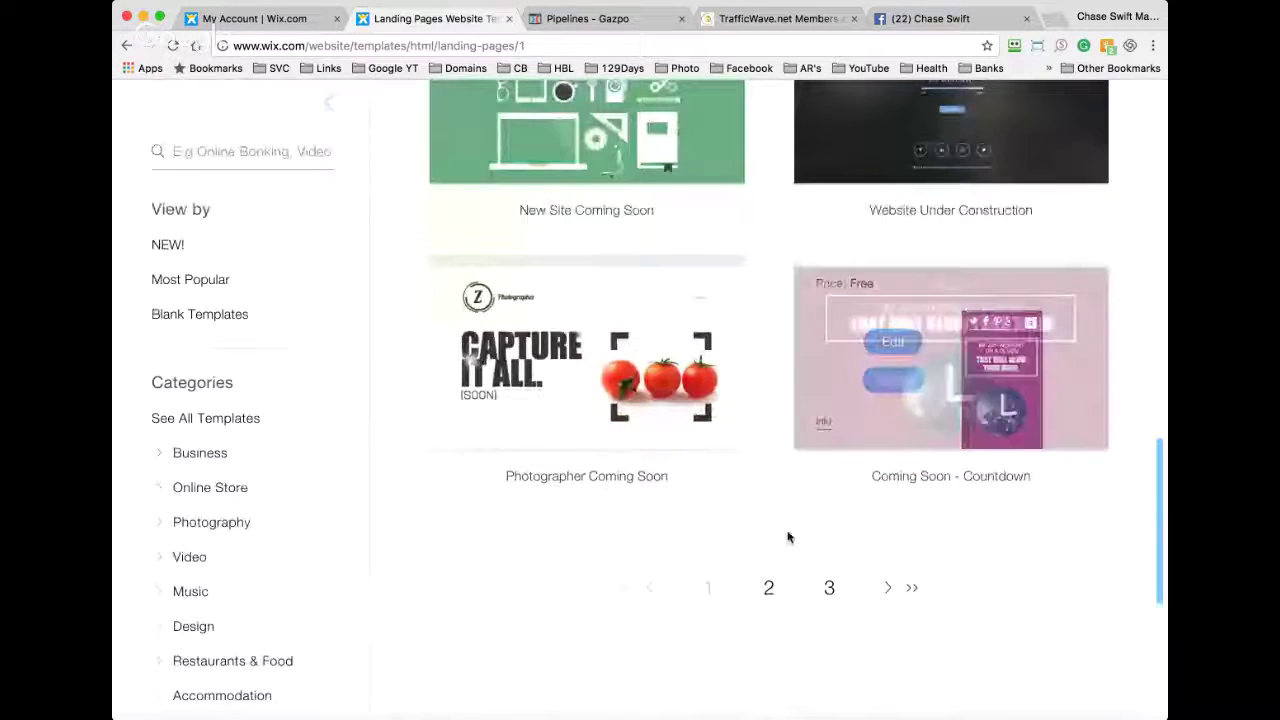
scroll(781, 480, "down", 1)
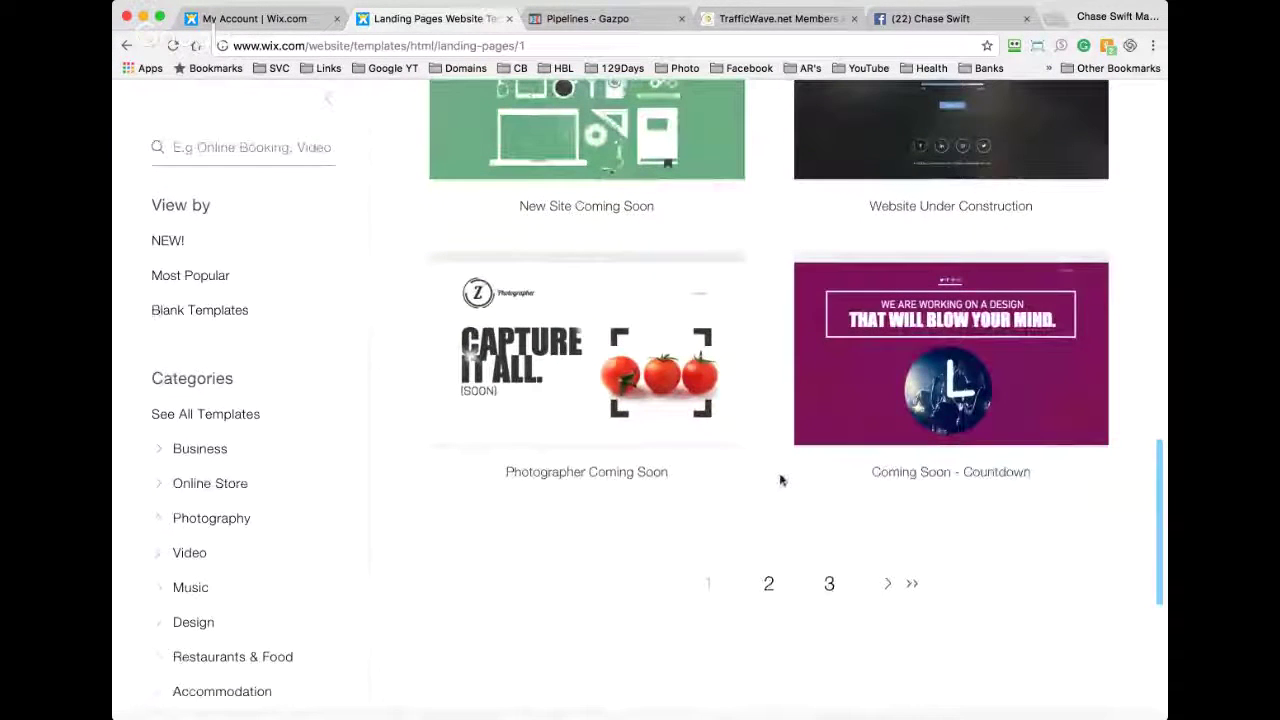
scroll(768, 397, "up", 7)
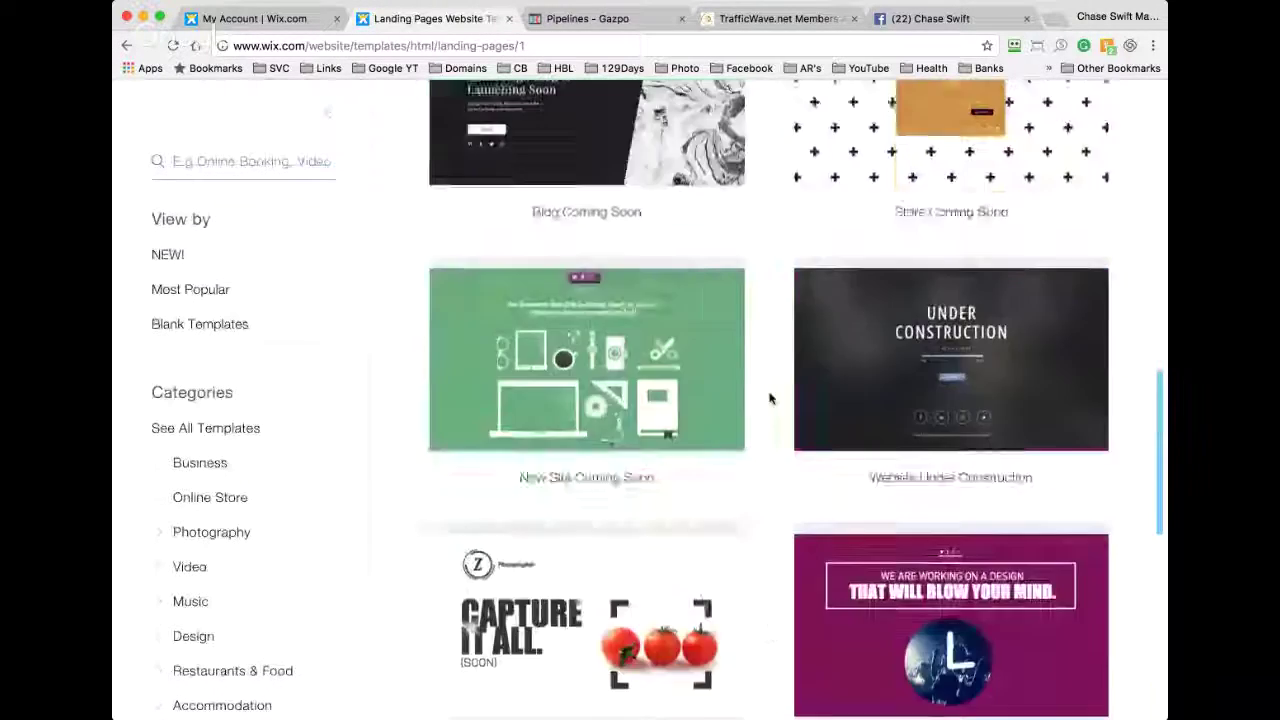
scroll(769, 398, "up", 6)
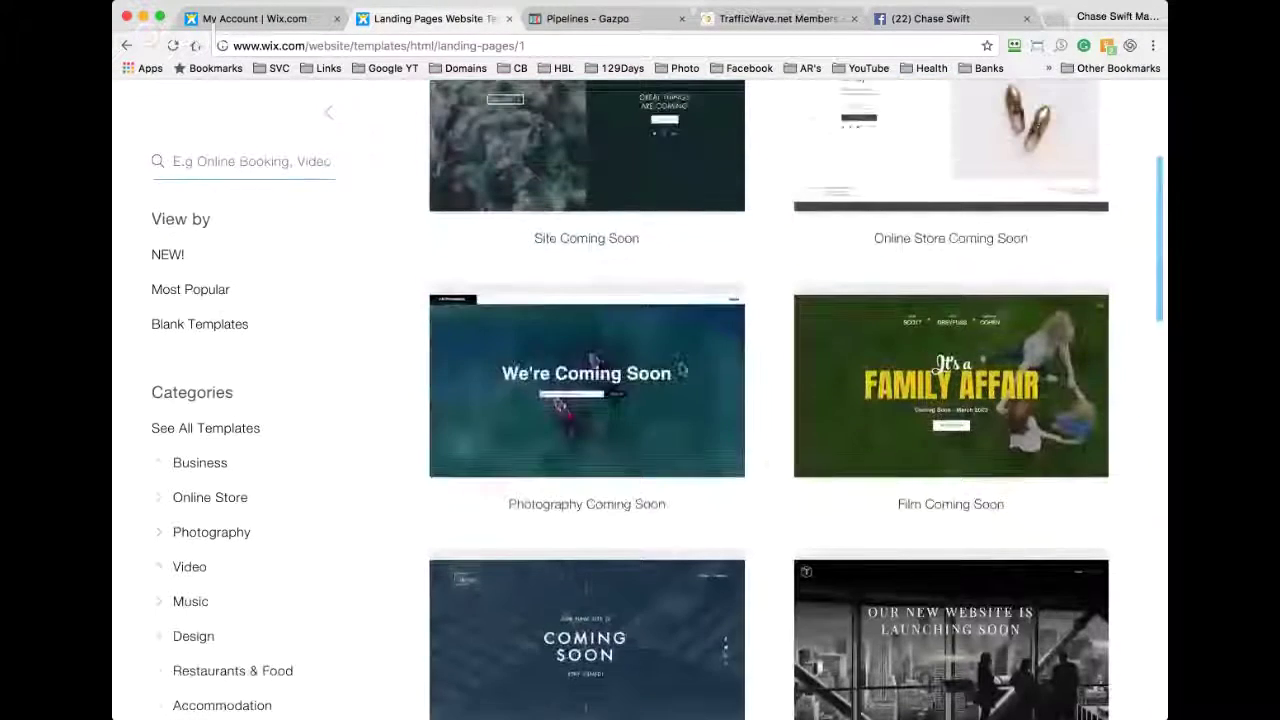
Step: Under Blank Templates, edit the Start from Scratch template
left_click(255, 324)
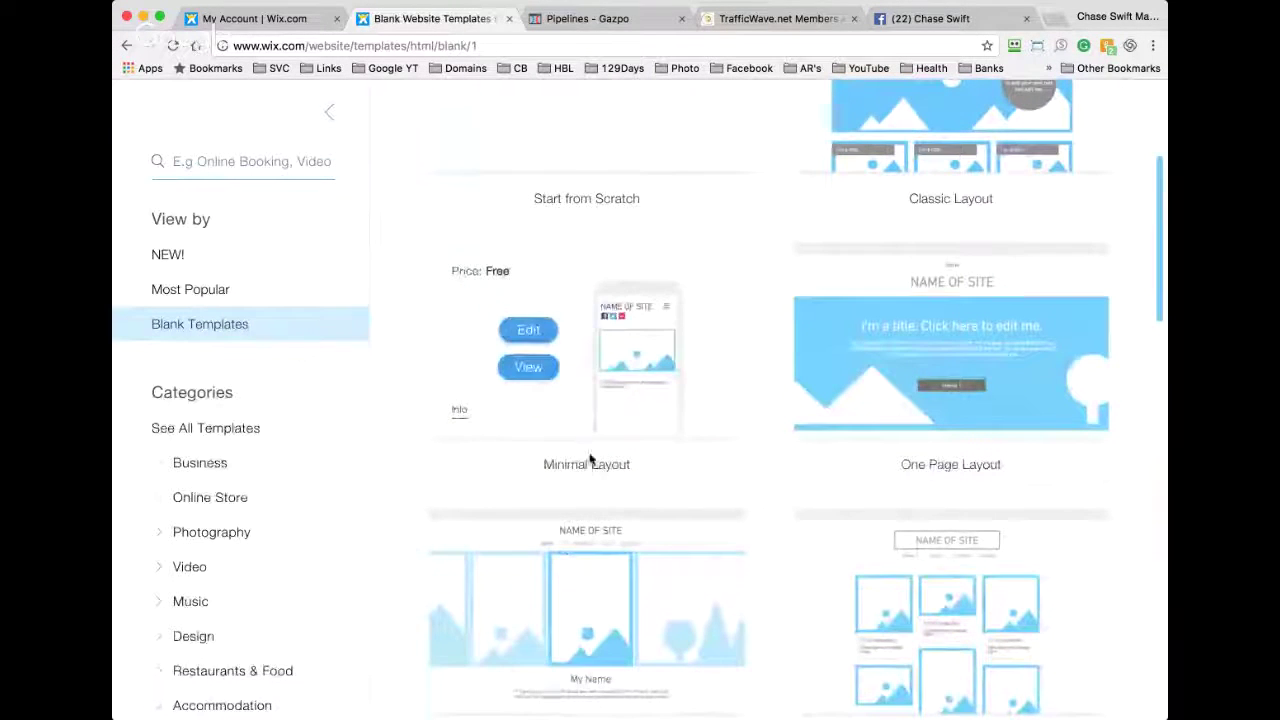
scroll(762, 466, "down", 7)
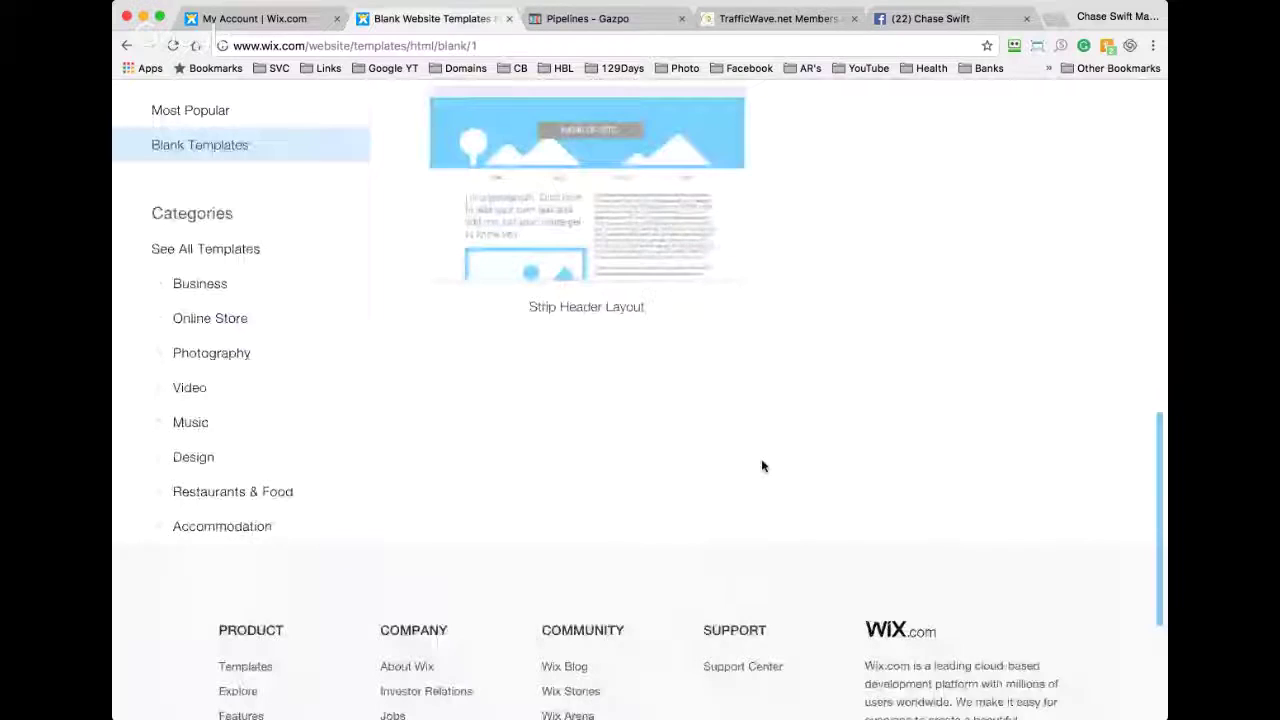
scroll(760, 462, "up", 8)
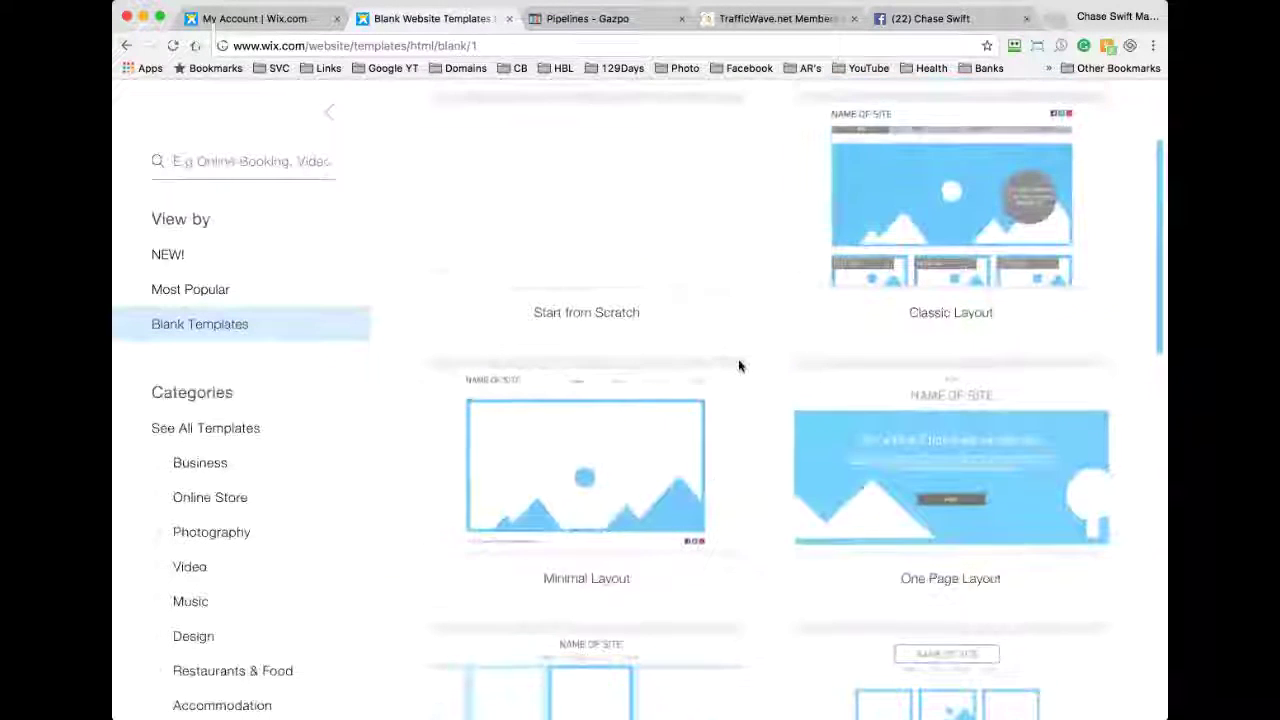
scroll(597, 320, "up", 2)
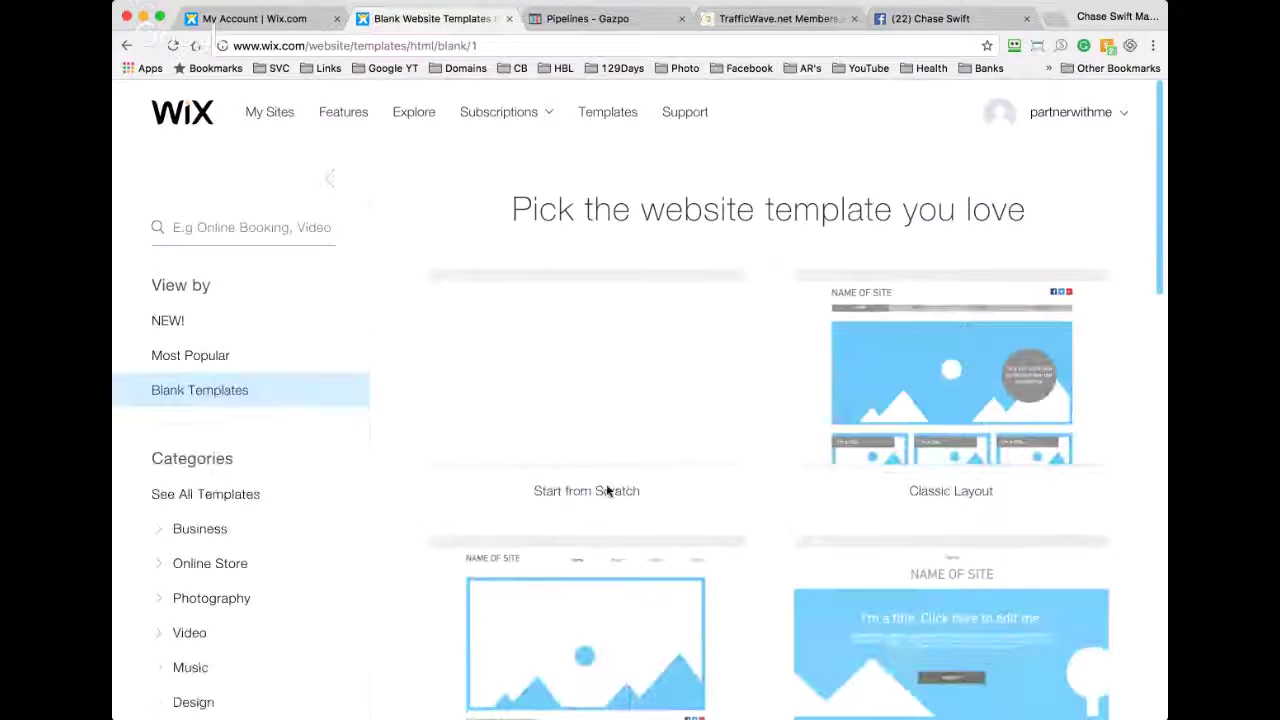
mouse_move(586, 363)
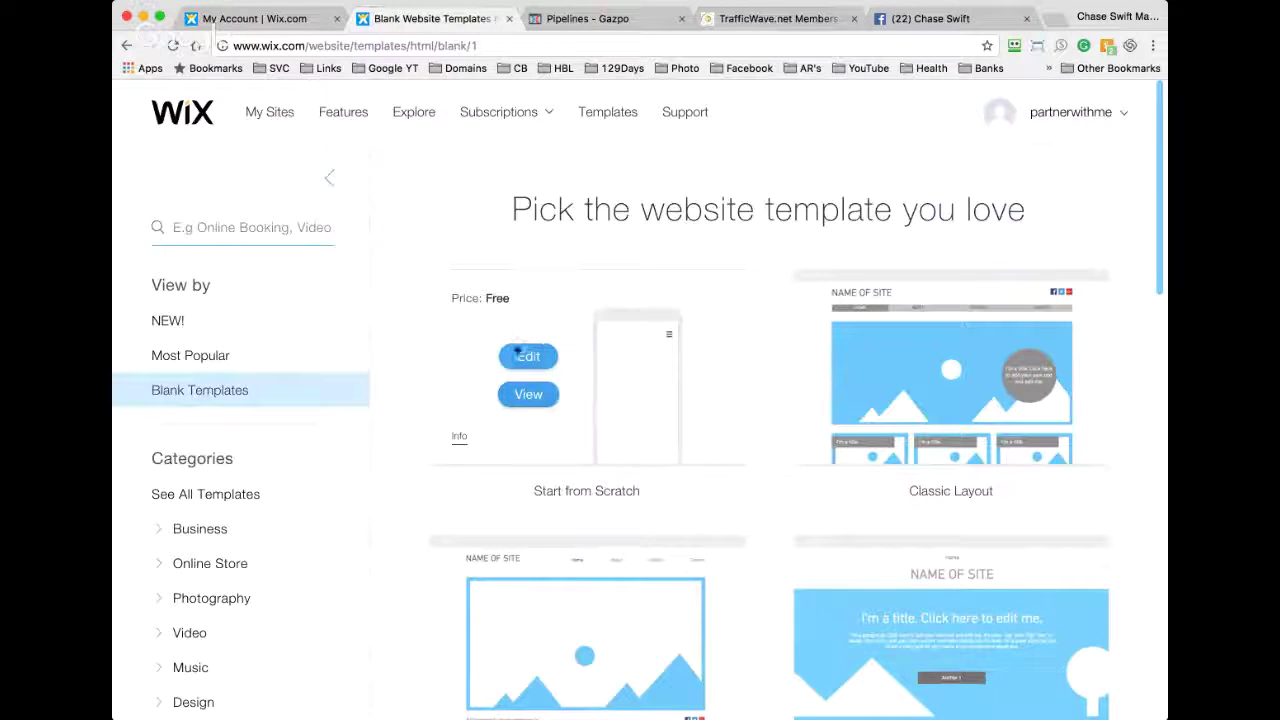
left_click(528, 358)
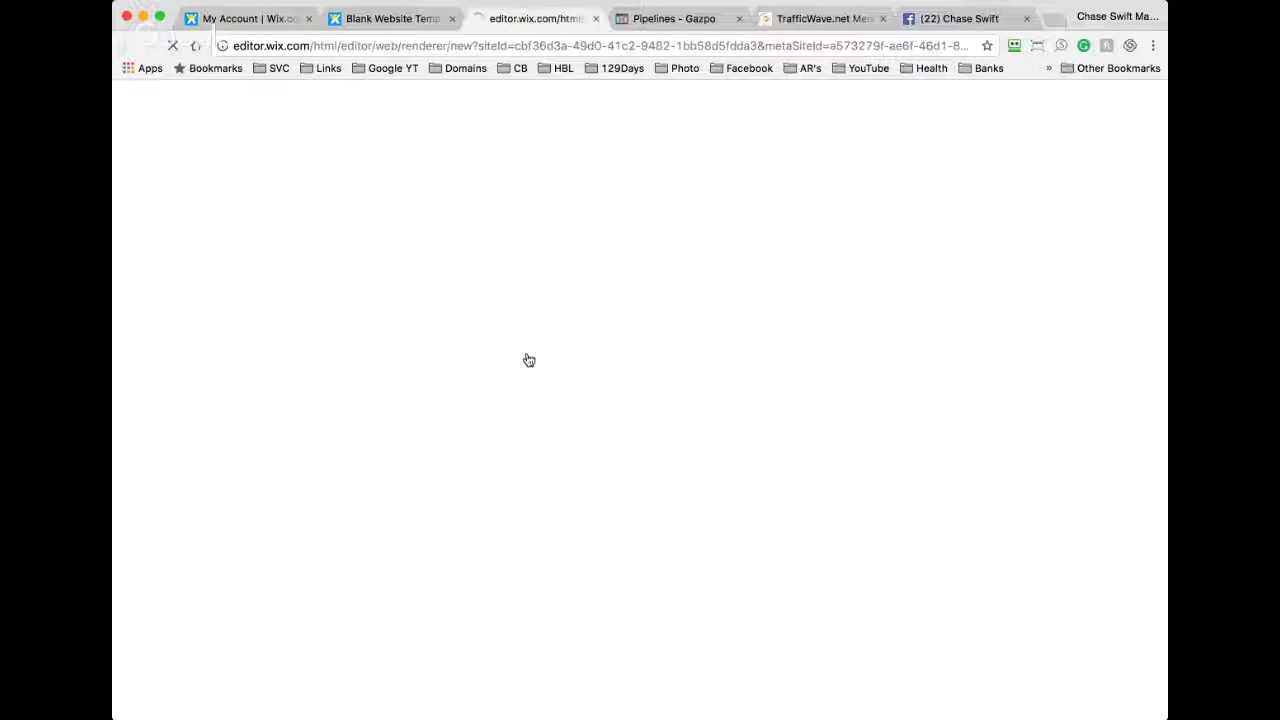
Step: Copy the full headline sentence from the Pipelines page, then return to the Wix editor
left_click(688, 20)
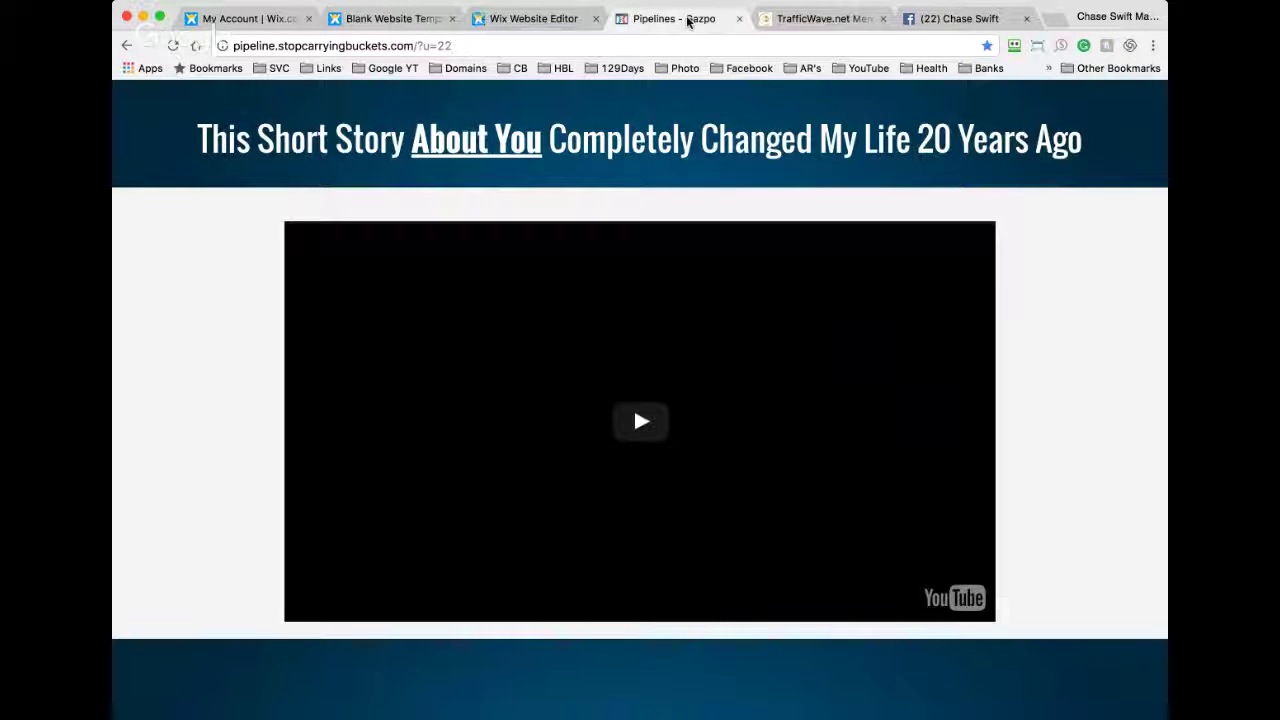
left_click(530, 19)
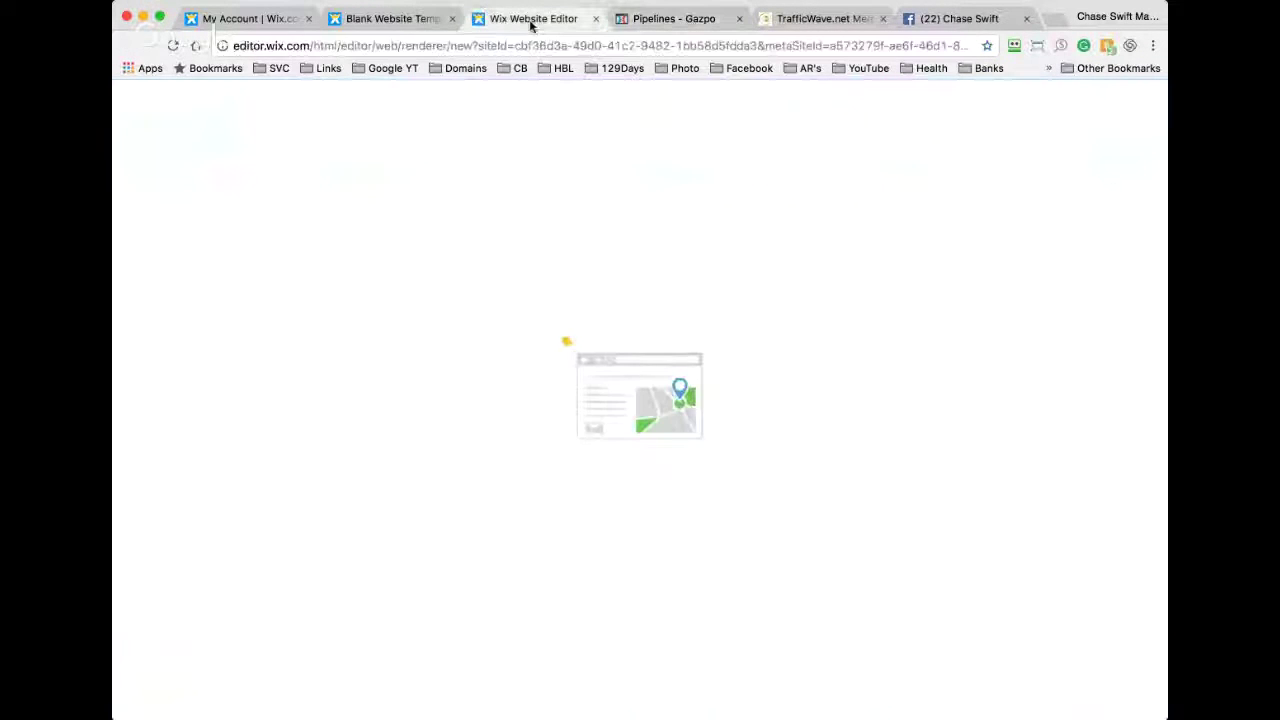
left_click(676, 22)
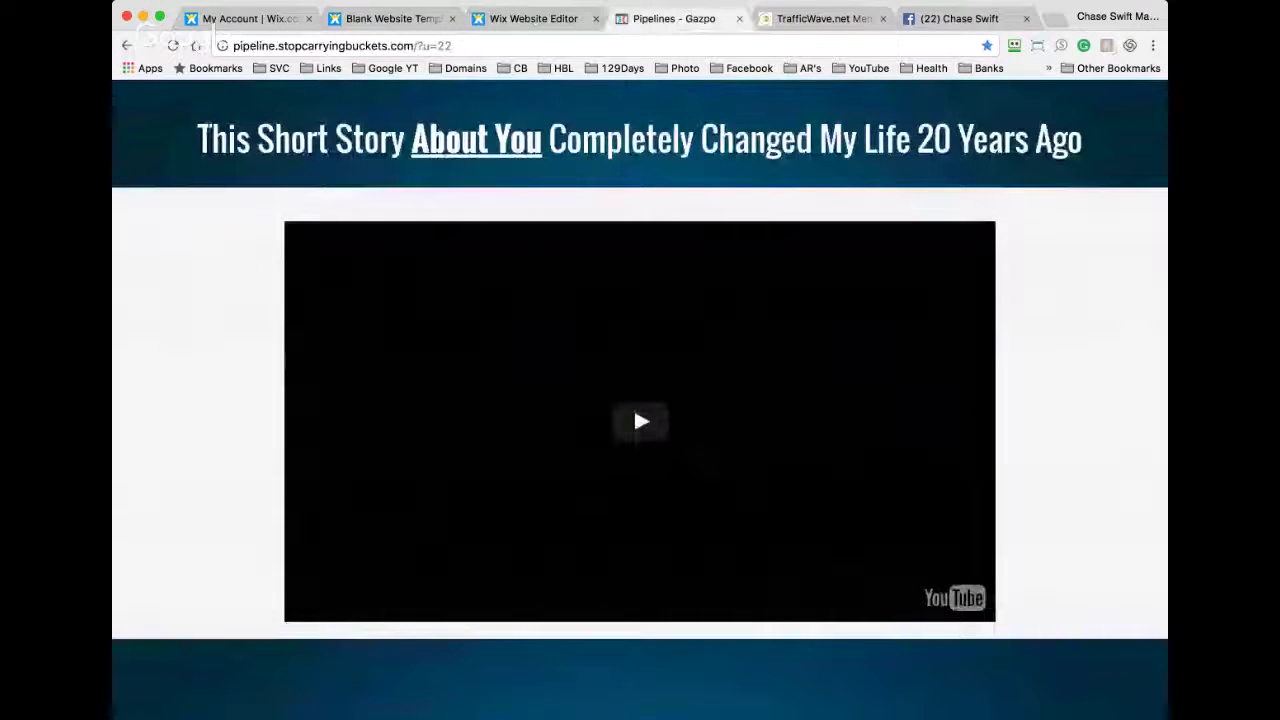
left_click_drag(211, 140, 353, 140)
left_click(217, 140)
left_click_drag(197, 140, 1082, 140)
key("super+c")
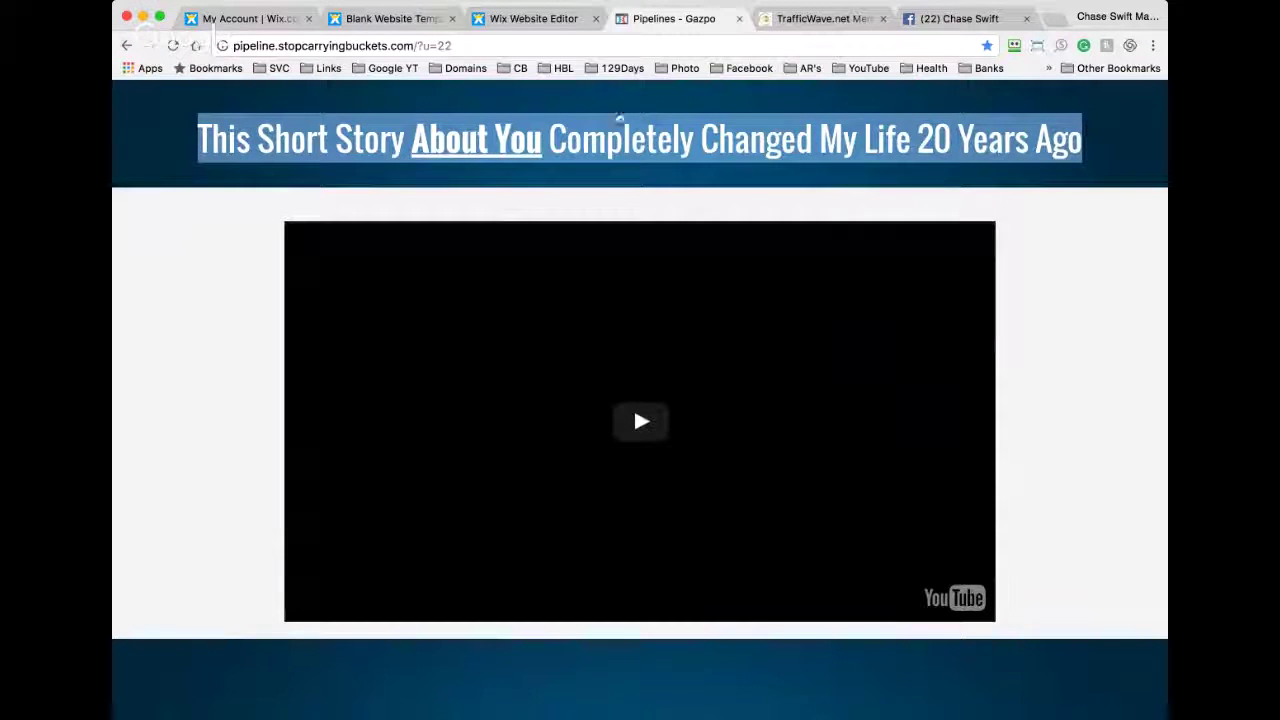
key("super+Tab")
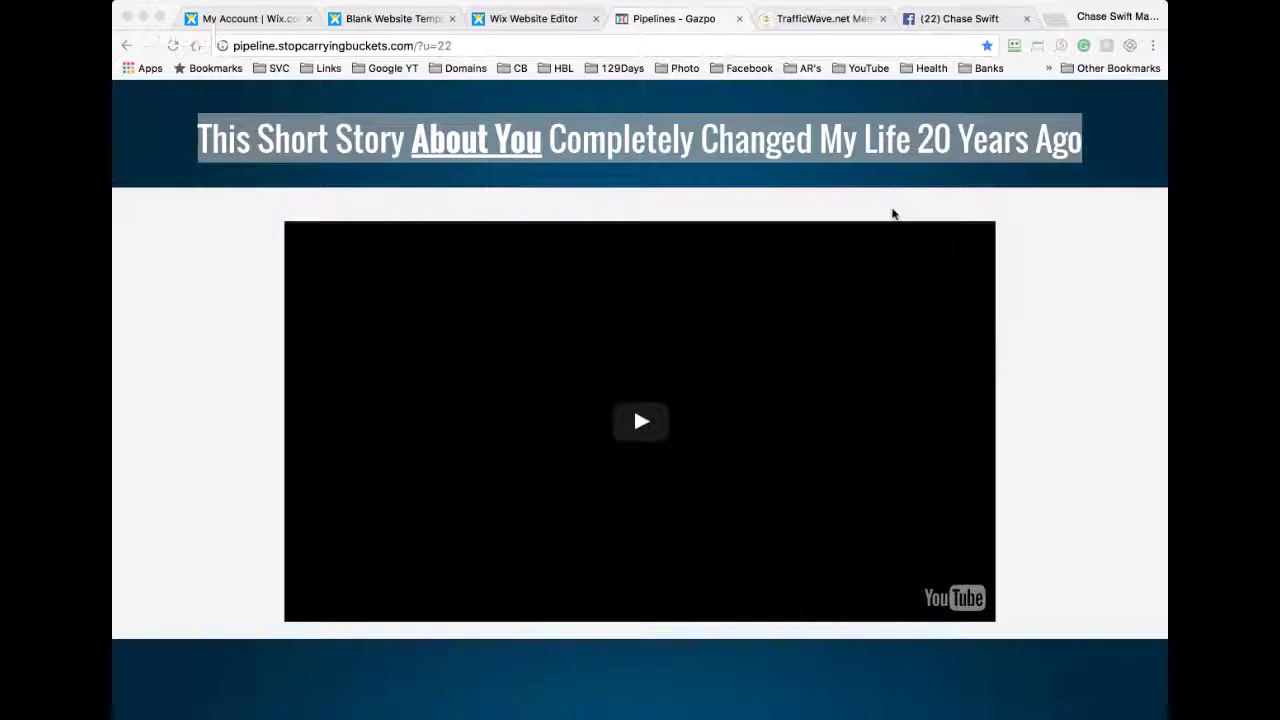
left_click(551, 20)
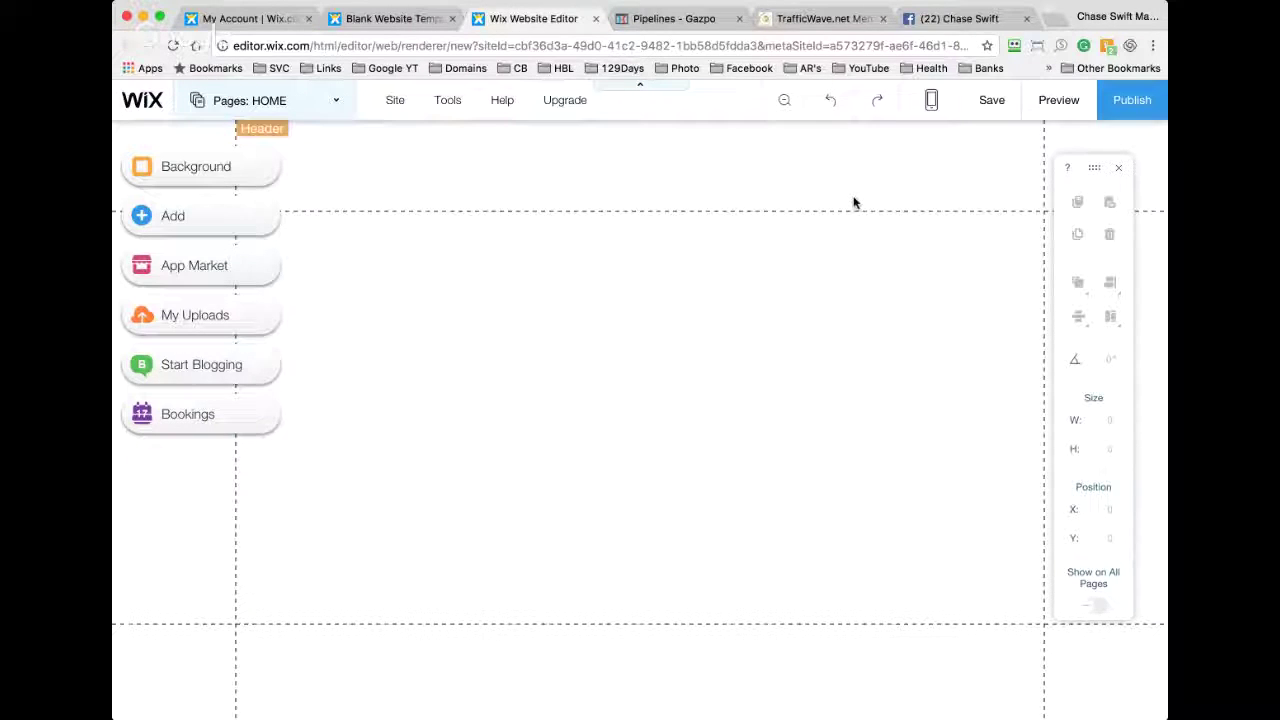
Step: Drag the header's bottom handle to cut its height from 311 to 20
left_click(853, 203)
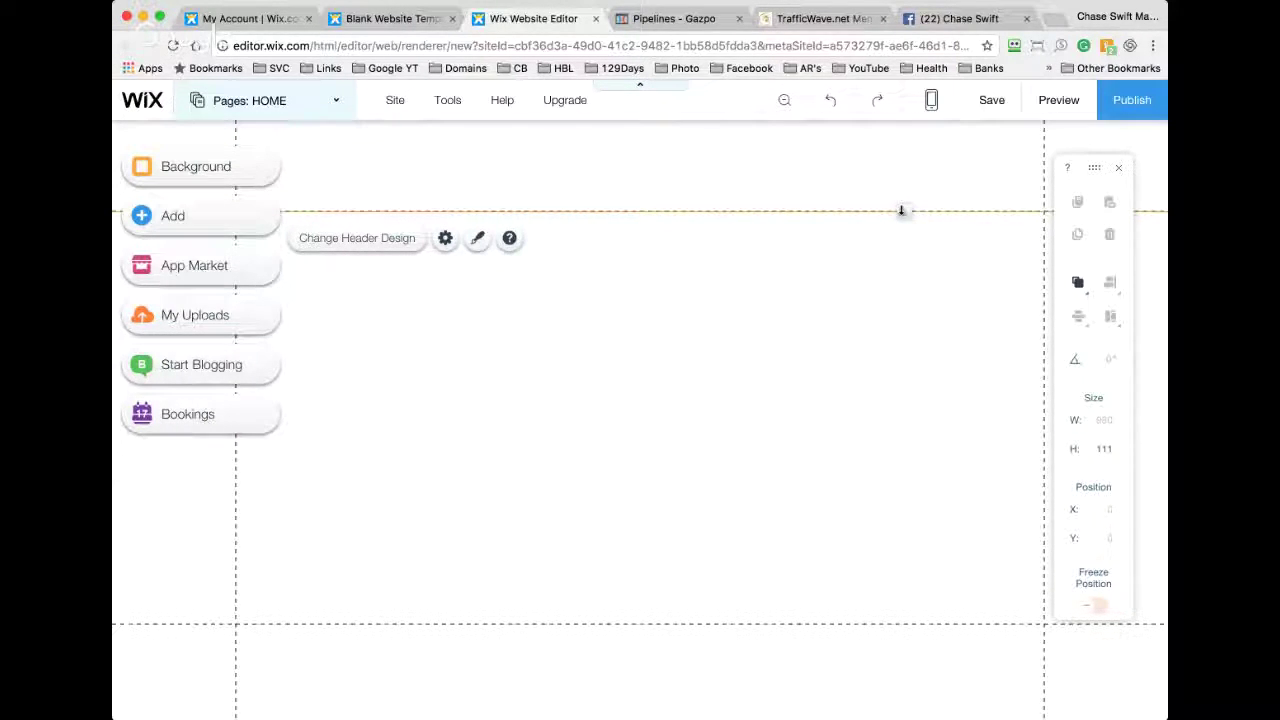
left_click_drag(901, 210, 894, 379)
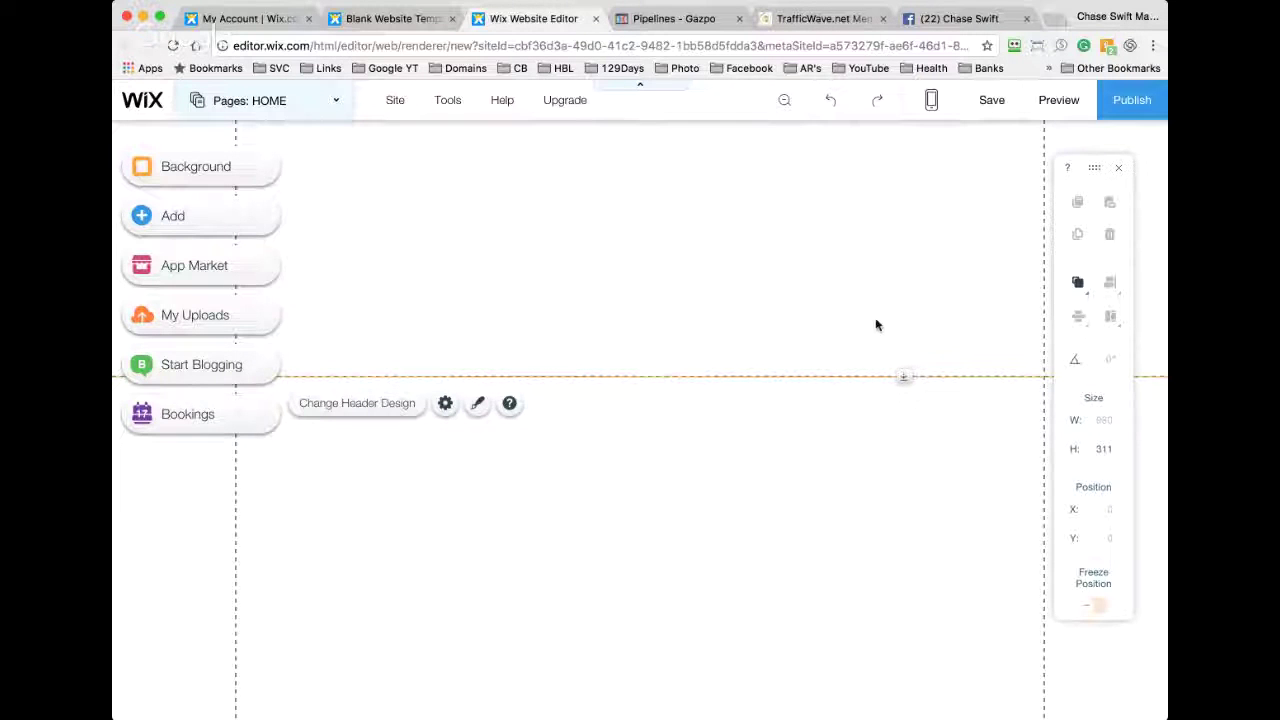
left_click_drag(902, 375, 895, 138)
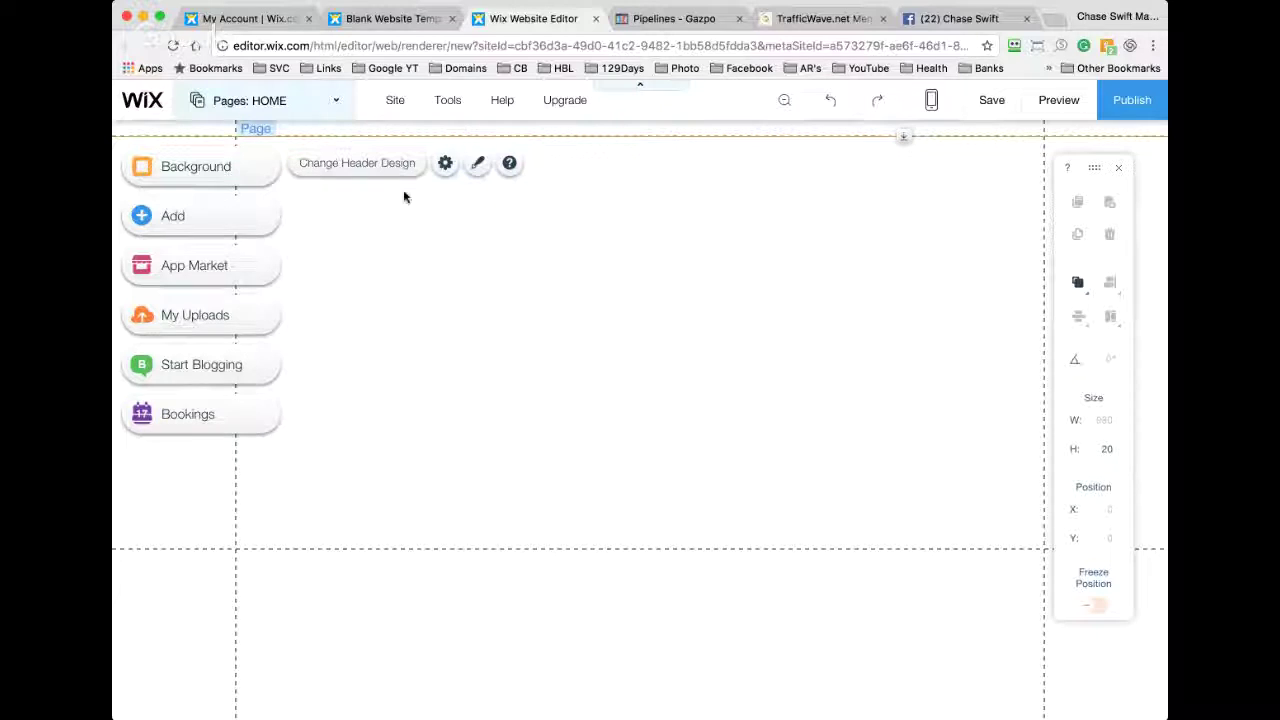
Step: Drag a Large Heading from Add > Text onto the page just below the header
left_click(197, 216)
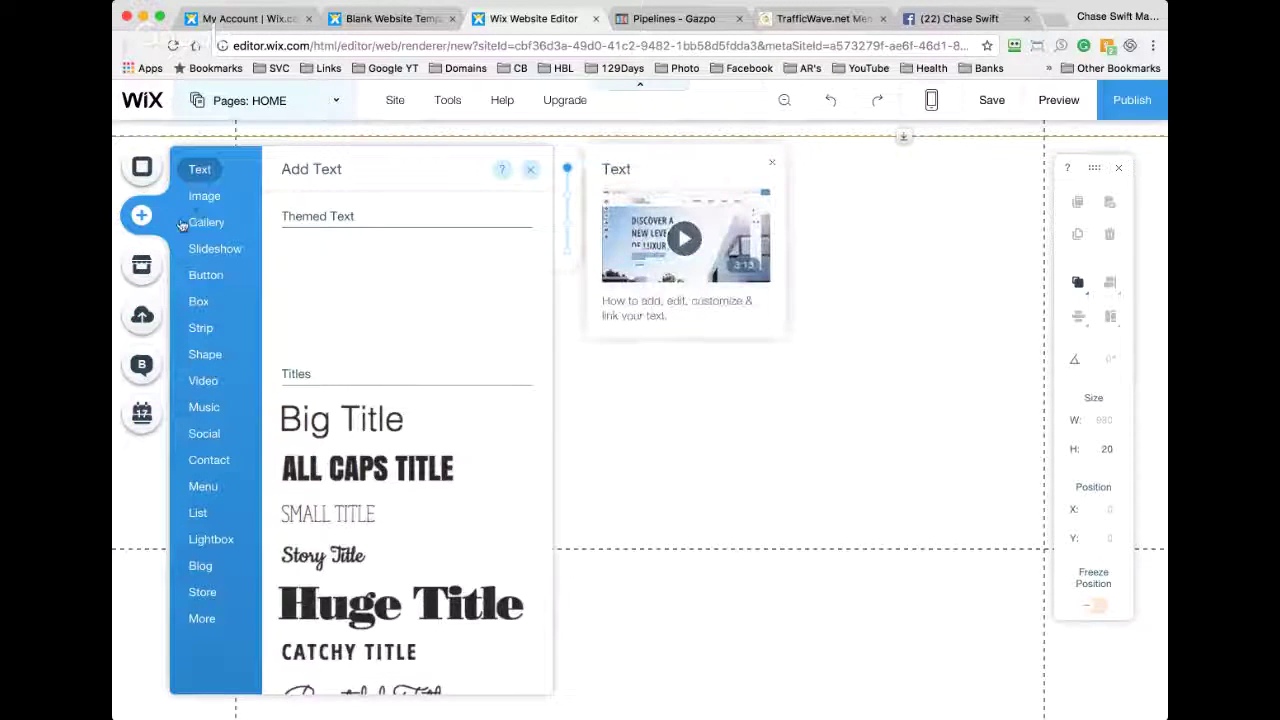
mouse_move(172, 230)
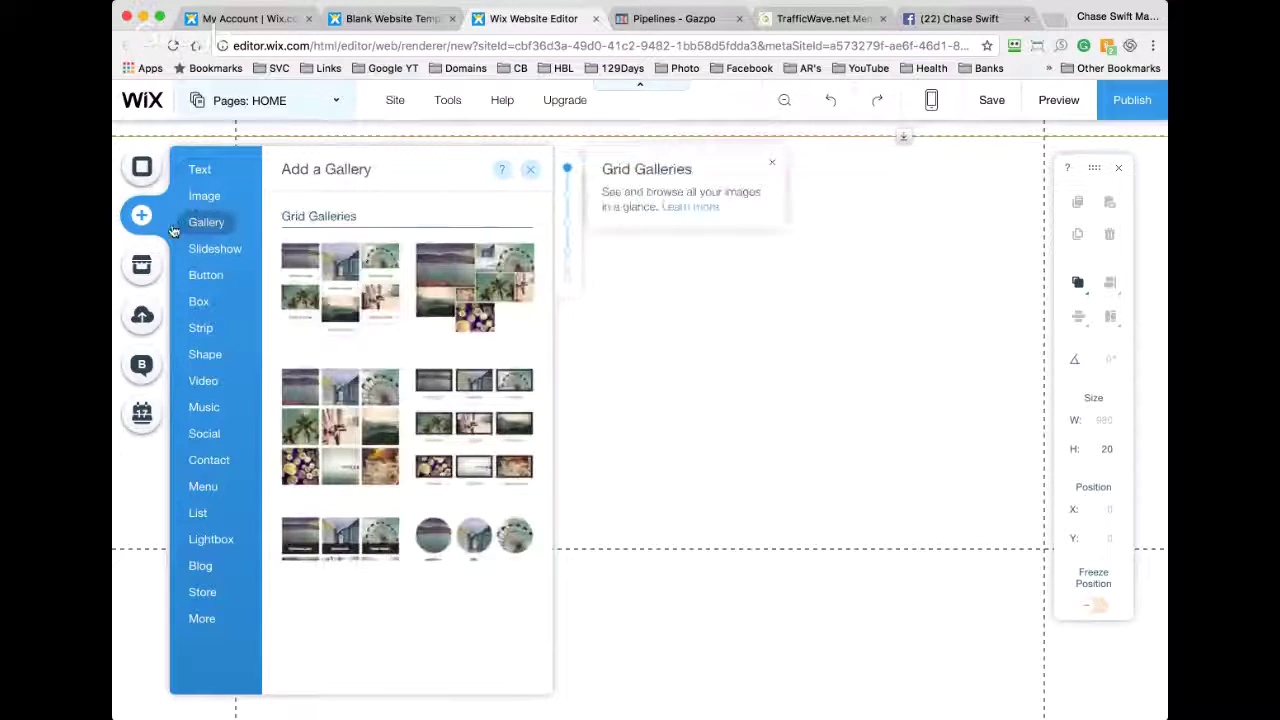
mouse_move(207, 170)
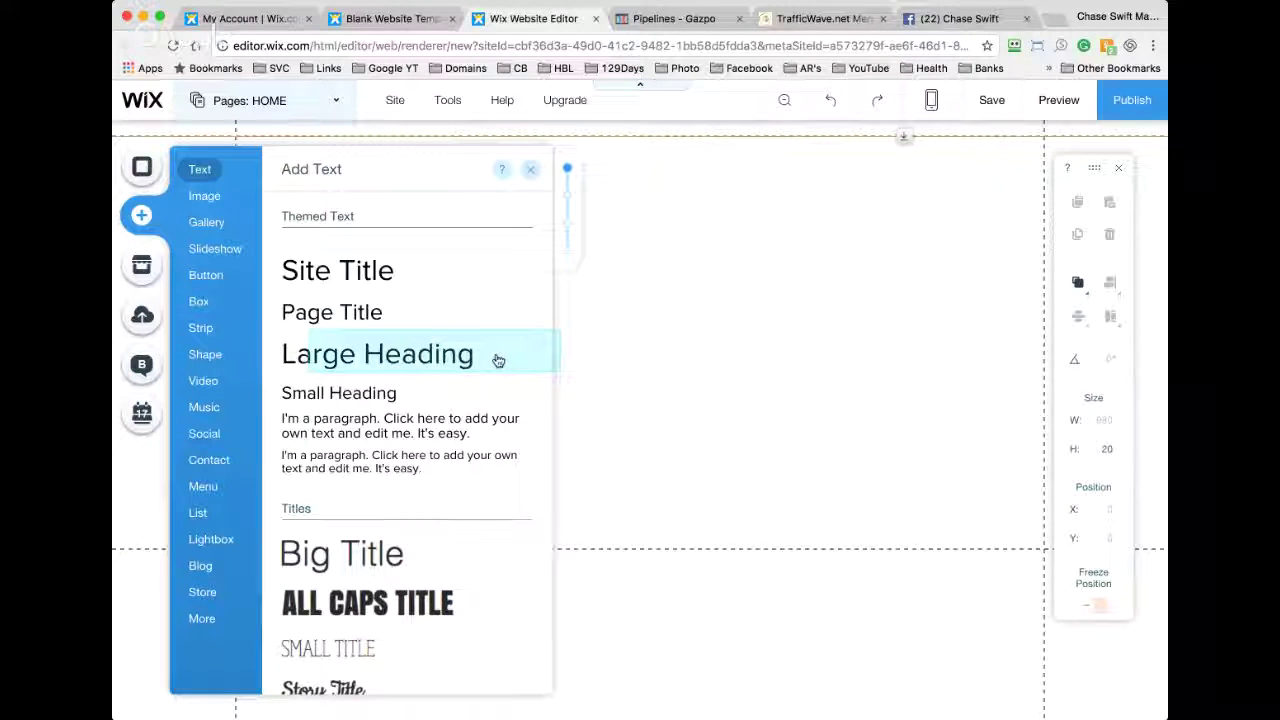
left_click_drag(498, 360, 652, 224)
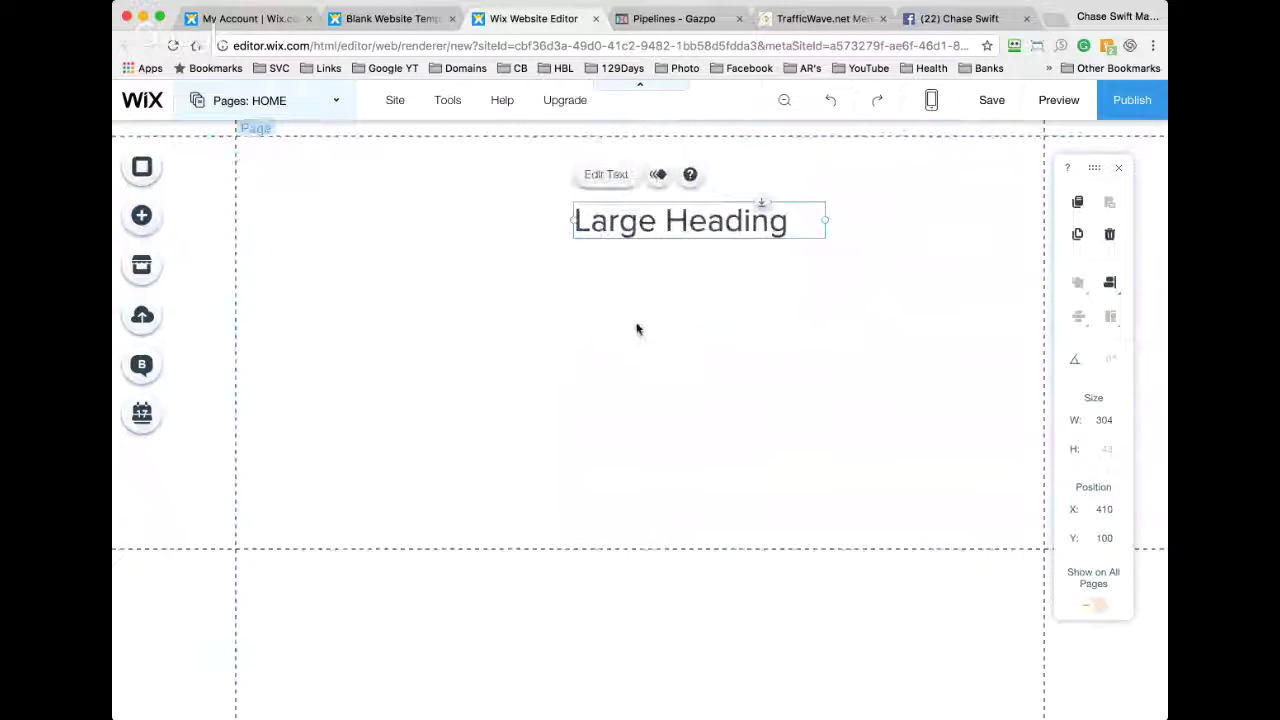
Step: Move the heading up-left and paste 'This Short Story About You Completely Changed My Life 20 Years Ago' into it
left_click_drag(663, 217, 468, 190)
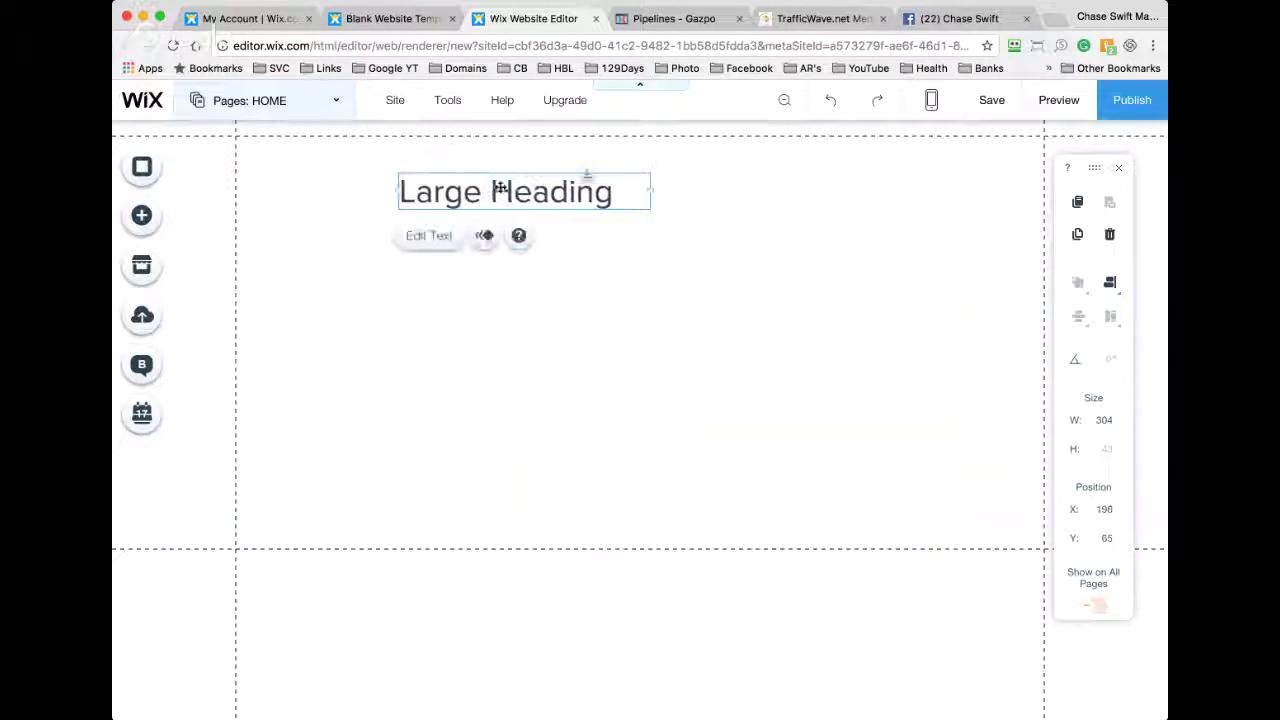
double_click(557, 192)
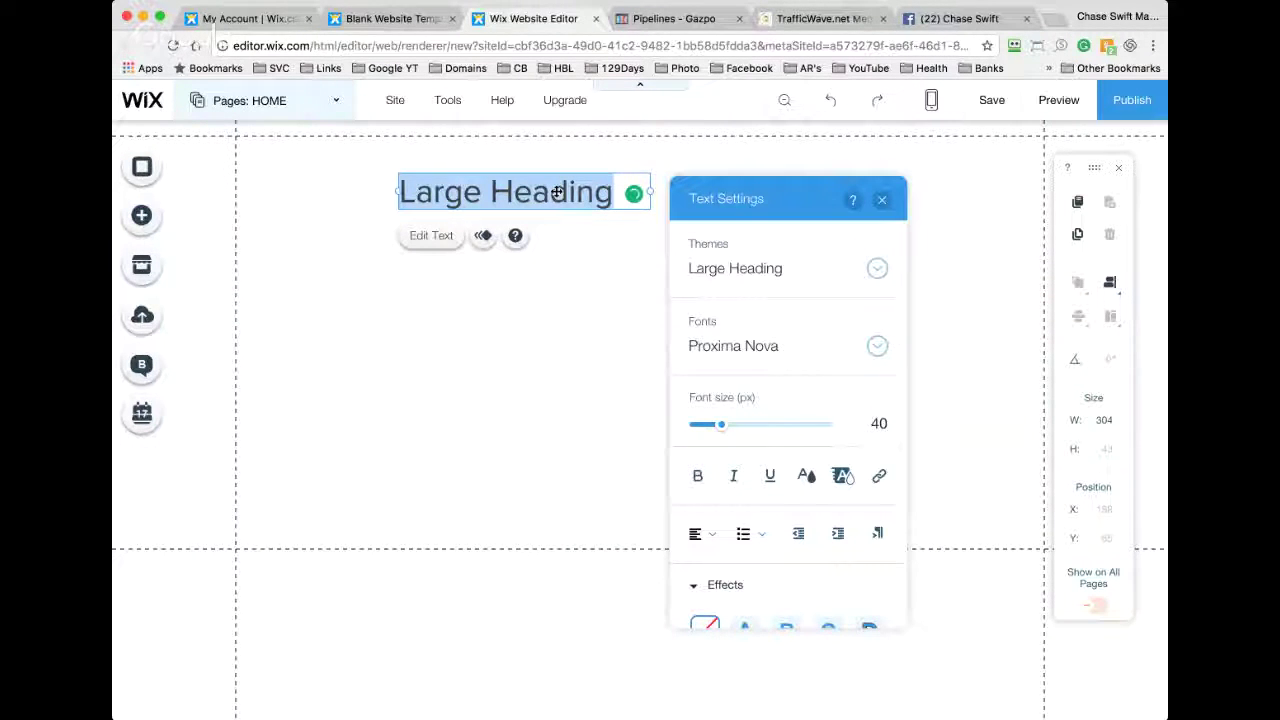
key("super+v")
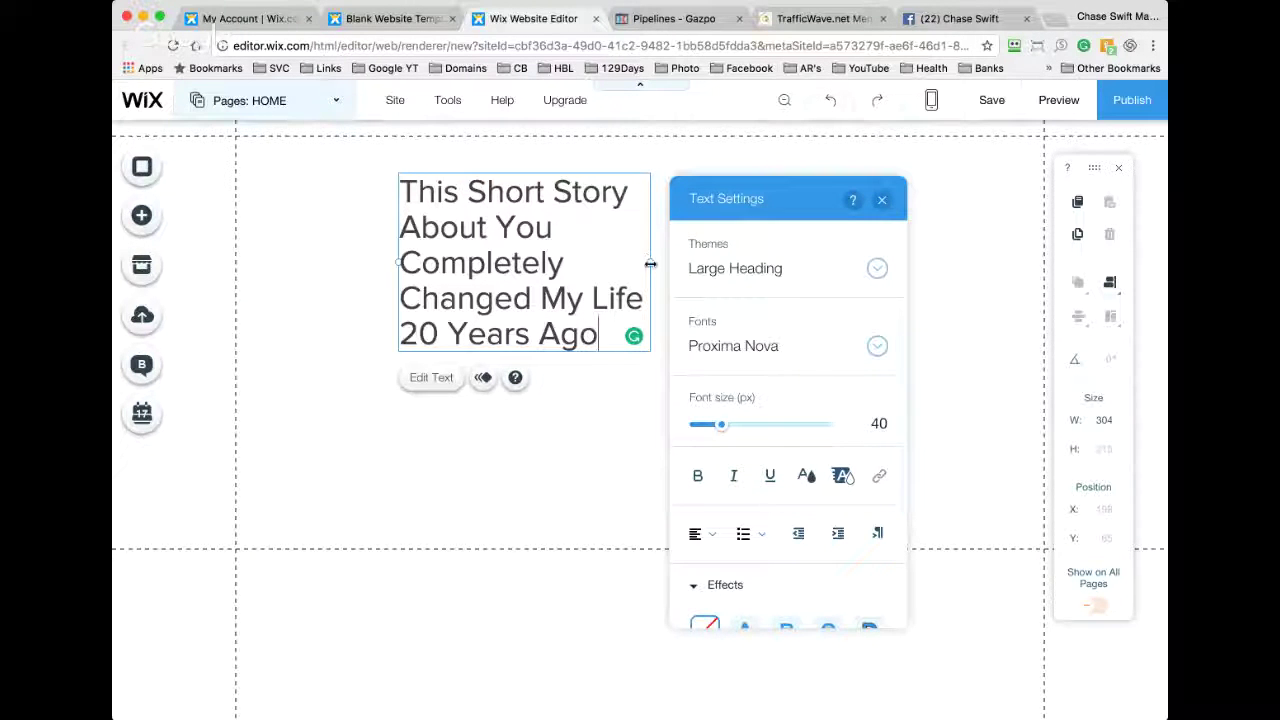
Step: Widen the heading box to about 943 px, nearly across the whole page
left_click_drag(650, 263, 977, 238)
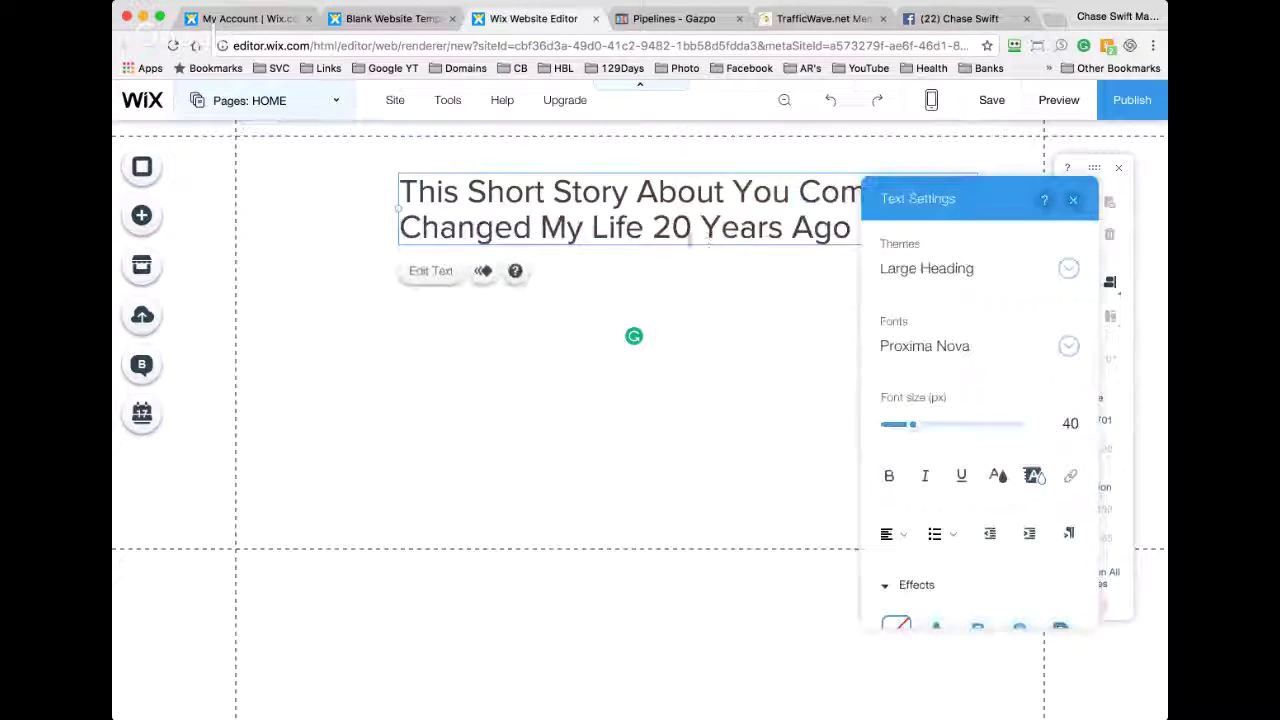
left_click_drag(399, 208, 248, 202)
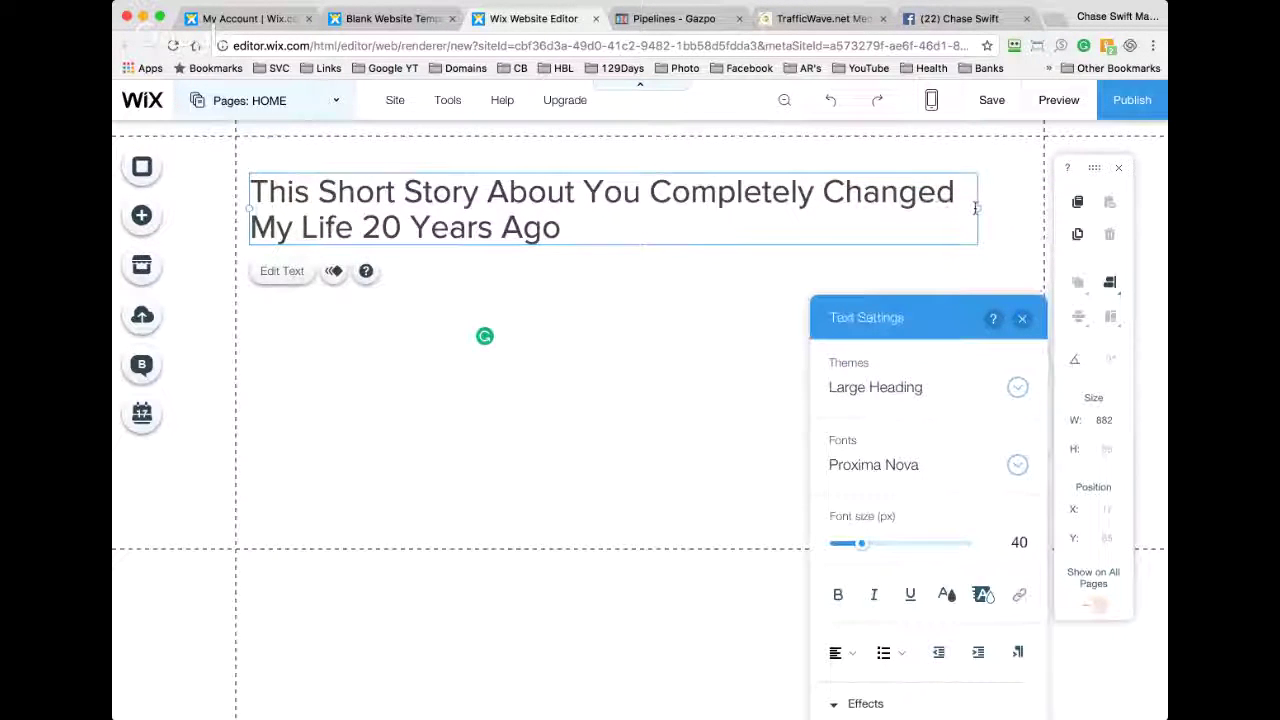
left_click_drag(978, 207, 1016, 204)
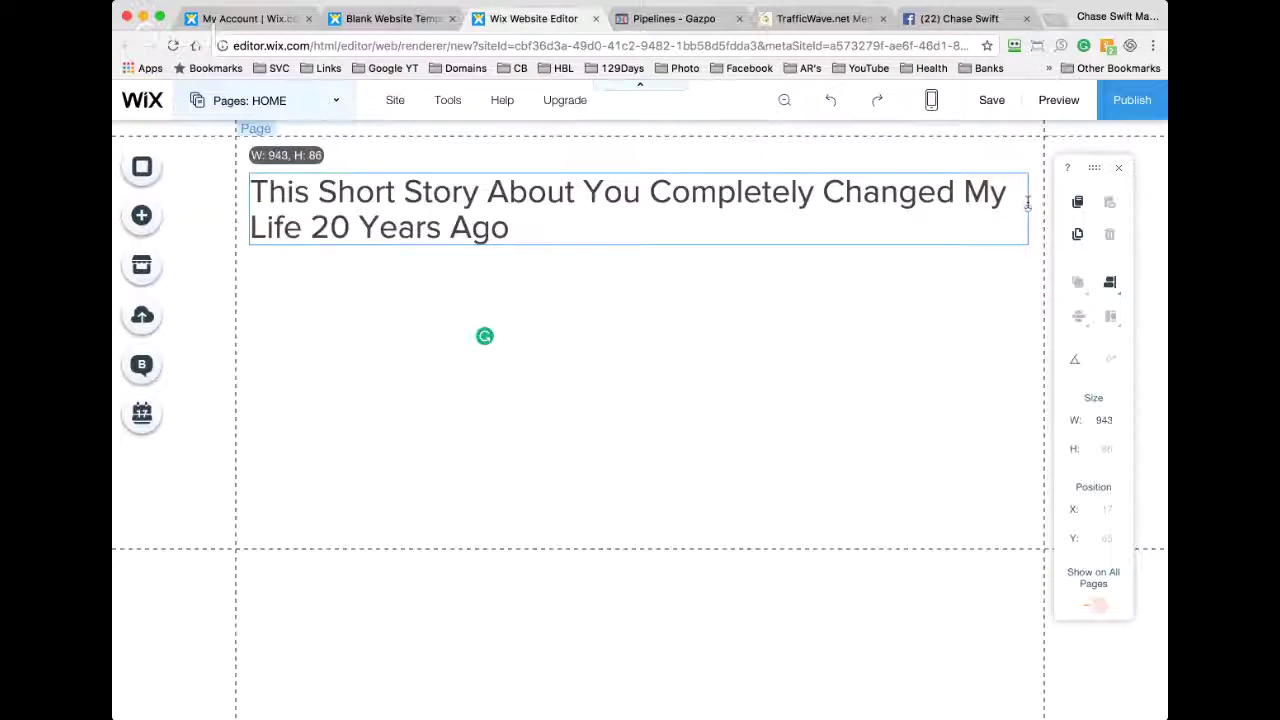
left_click_drag(553, 218, 256, 197)
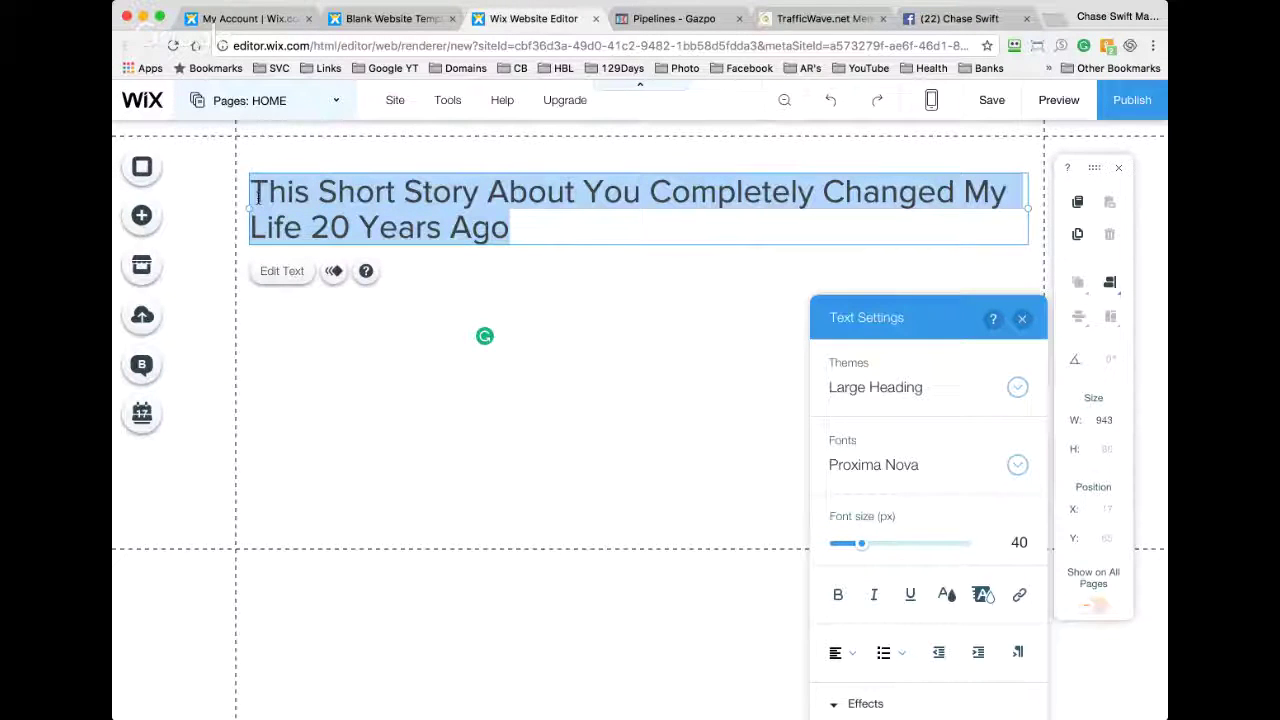
Step: Center-align the heading text
left_click(230, 272)
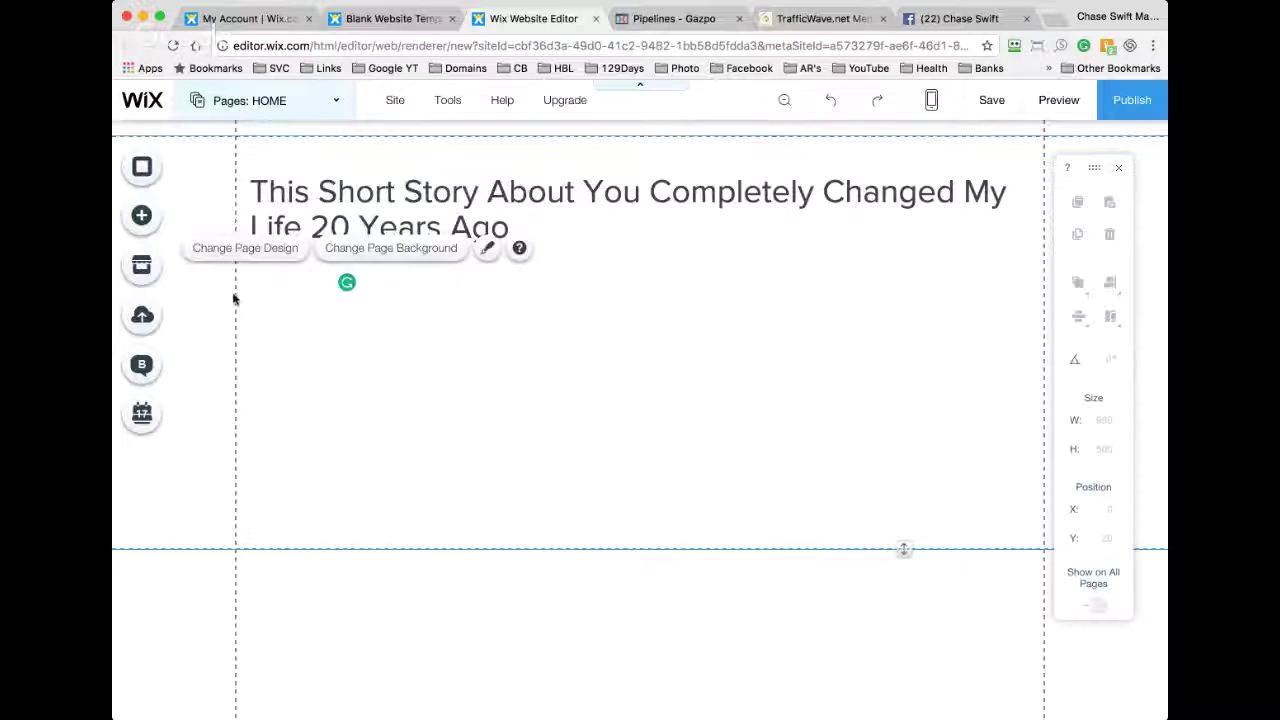
left_click(407, 187)
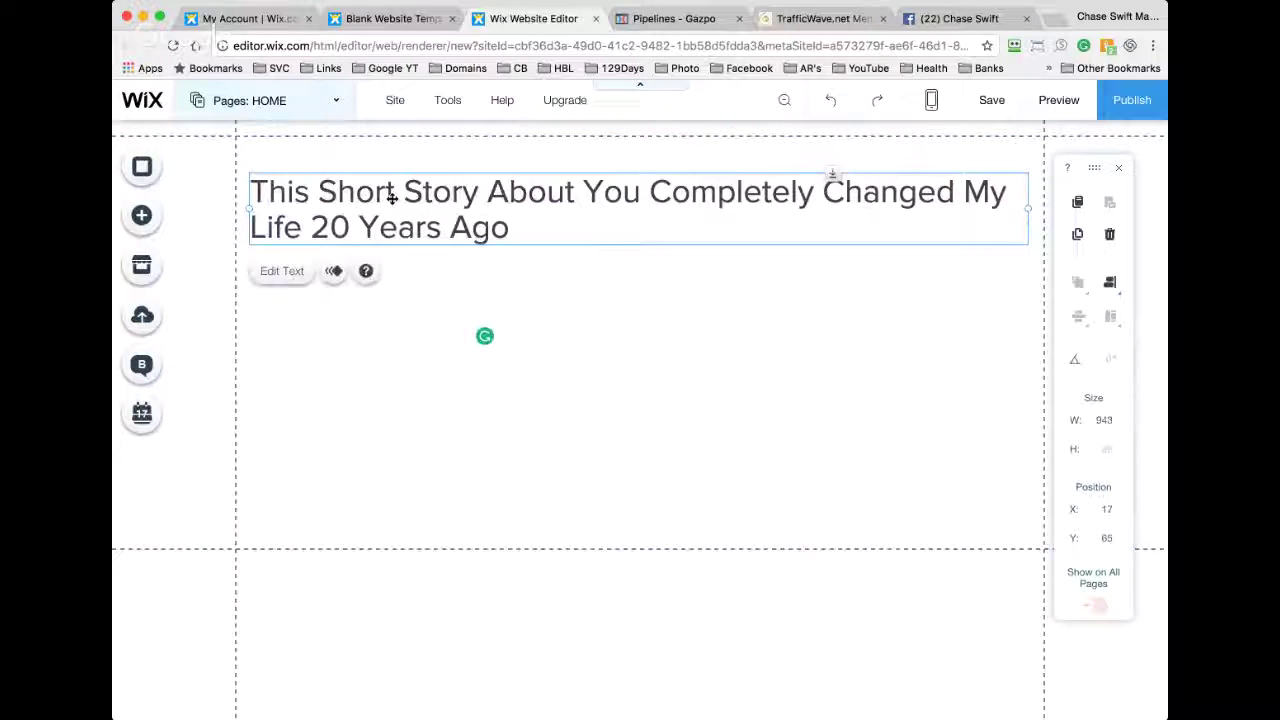
double_click(395, 190)
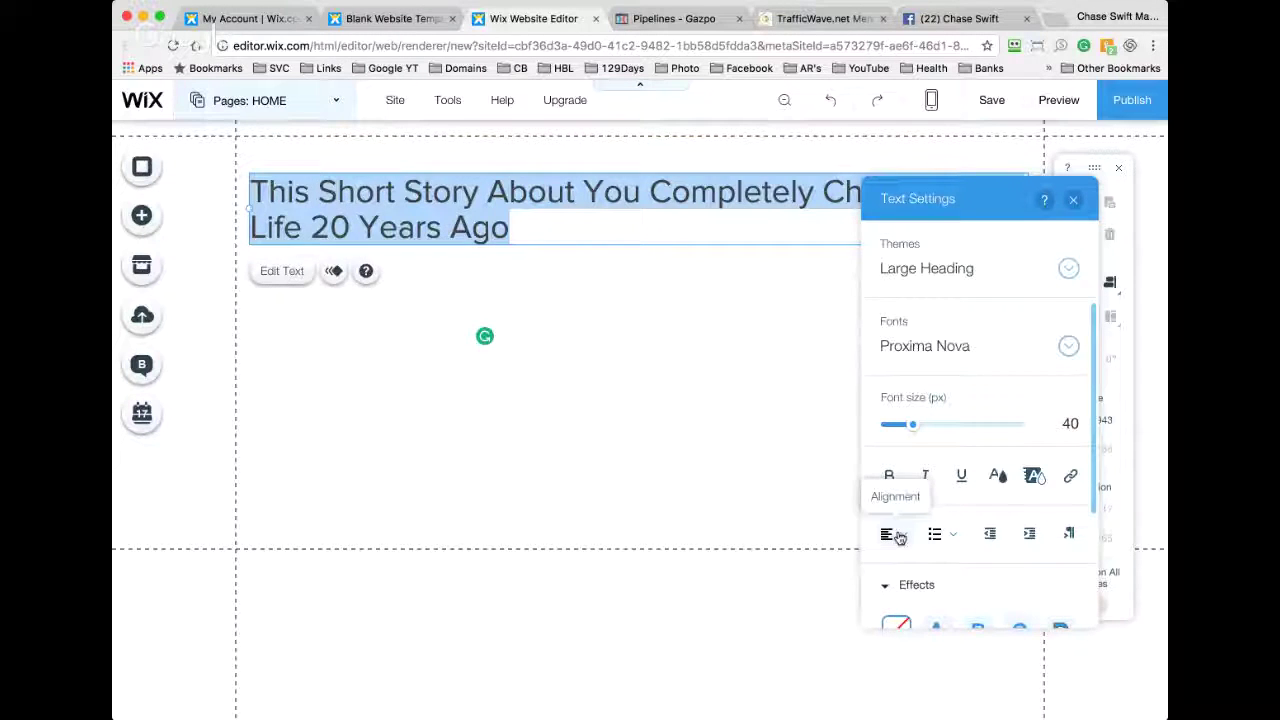
left_click(898, 537)
left_click(901, 566)
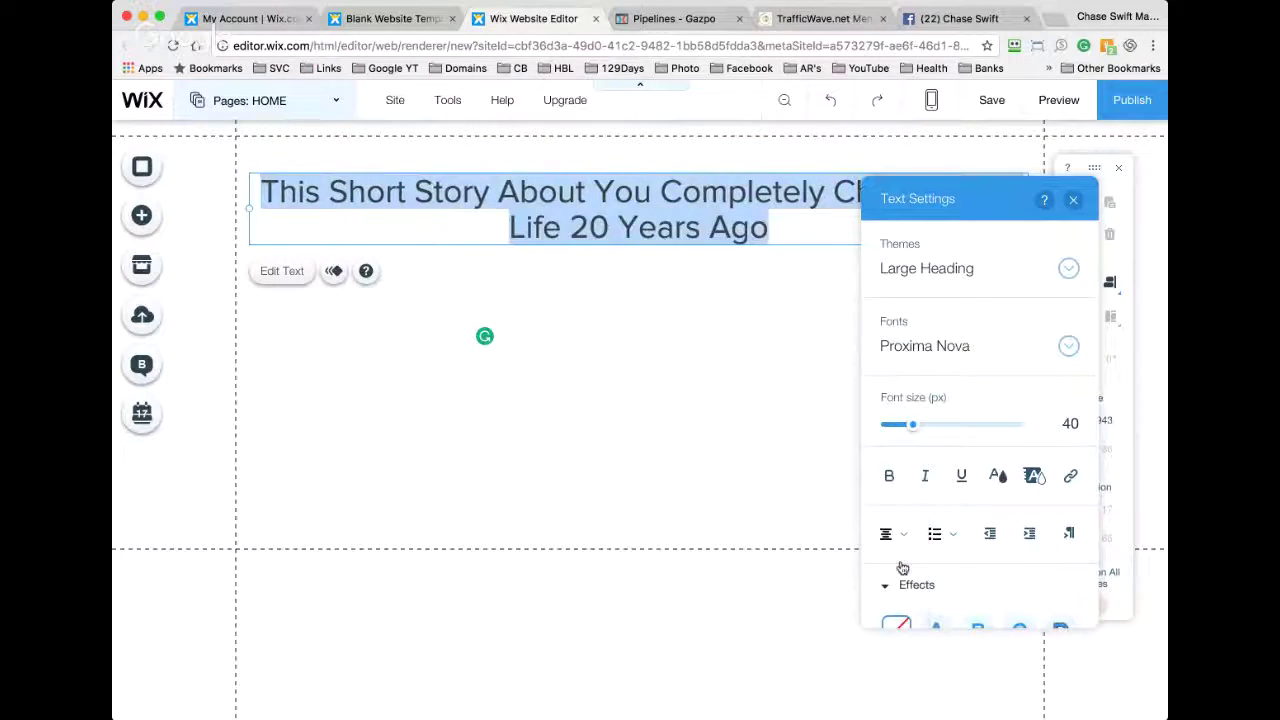
left_click(737, 330)
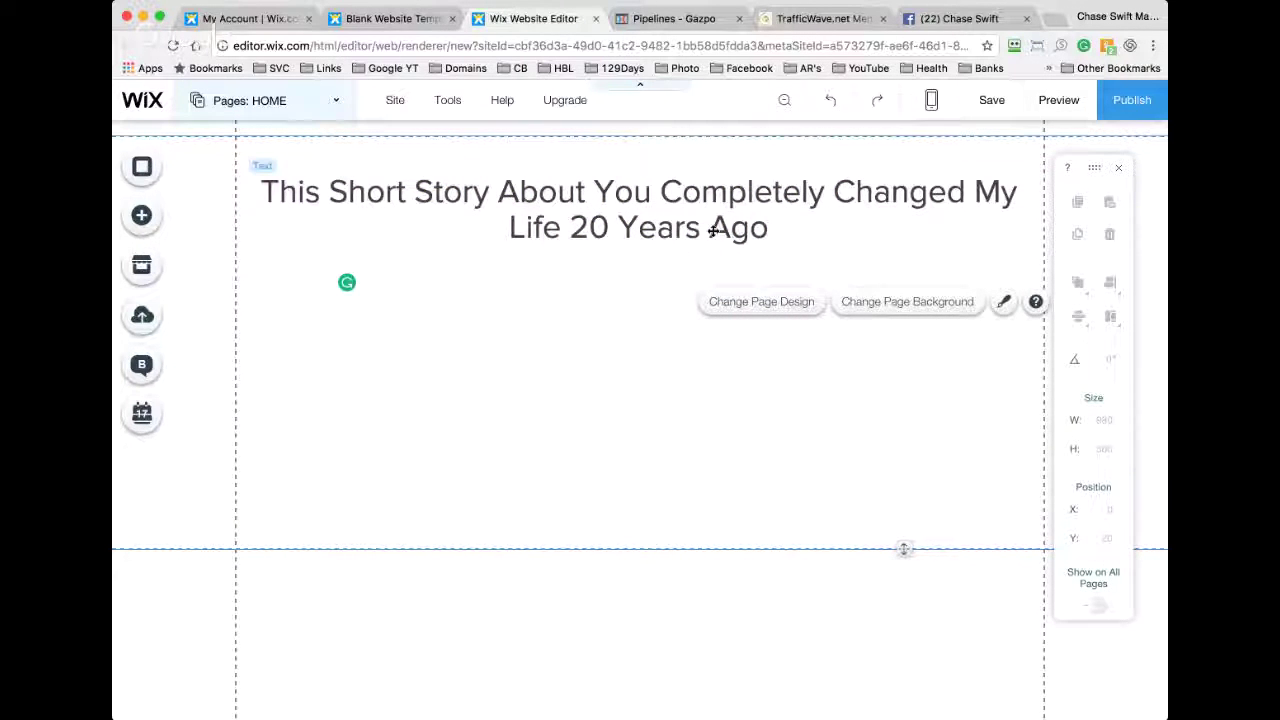
Step: Delete '20 Years Ago' so the headline ends at 'My Life'
left_click(613, 232)
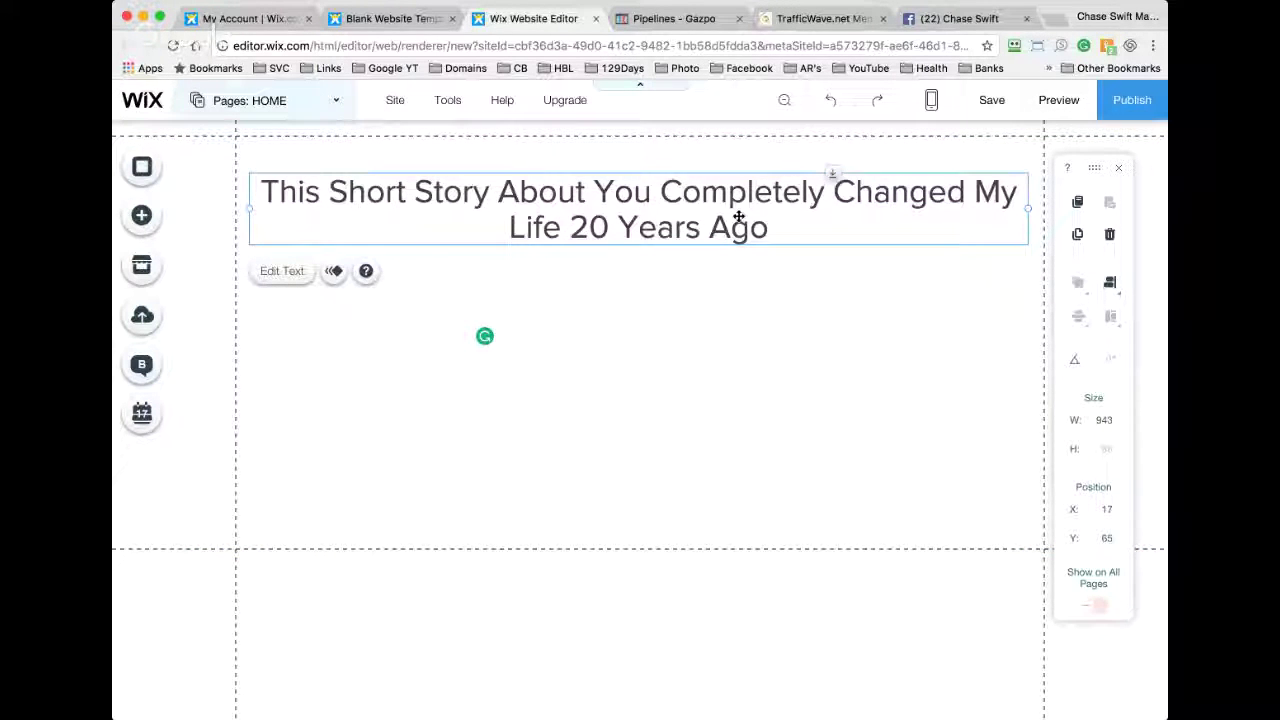
double_click(774, 220)
left_click_drag(777, 222, 567, 227)
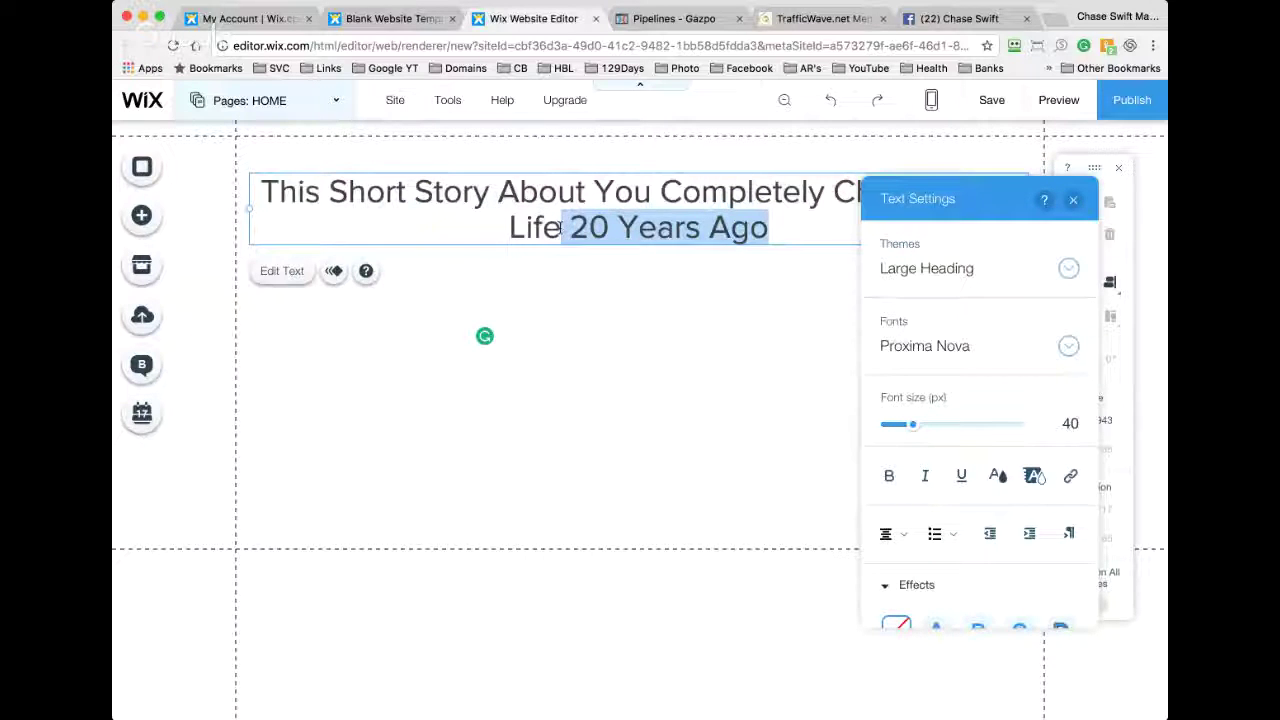
key("BackSpace")
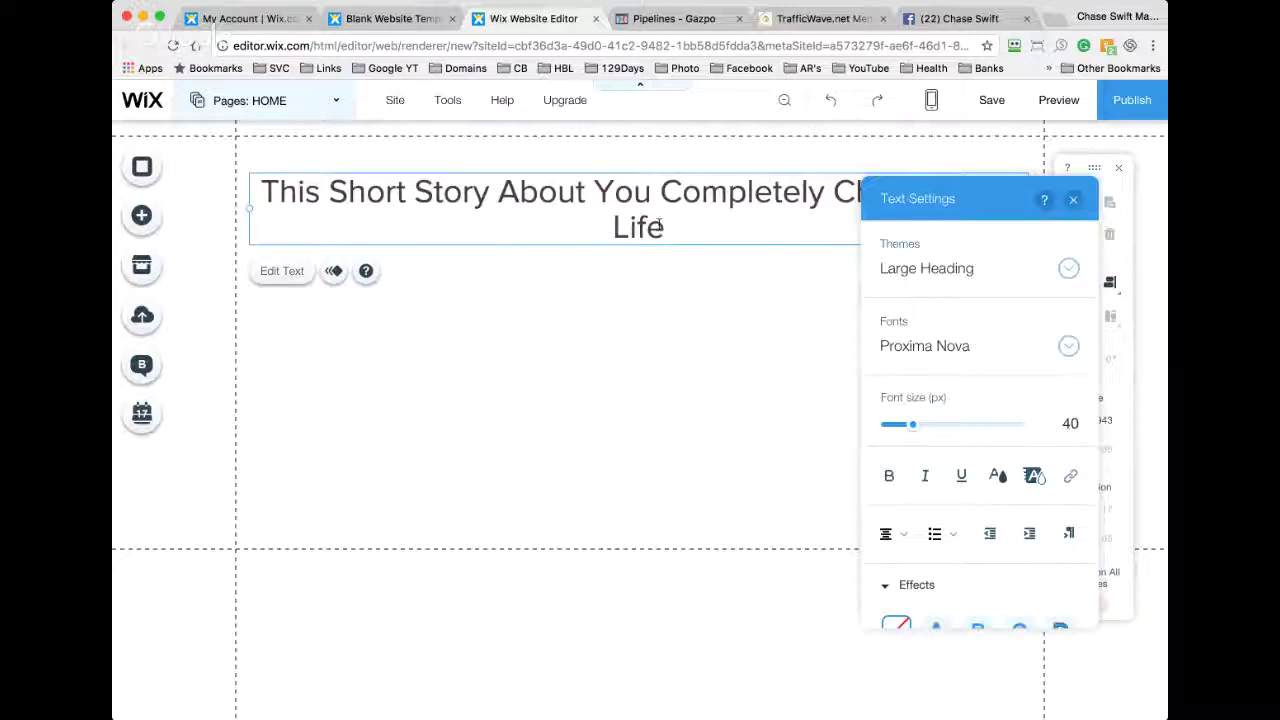
Step: Shrink the heading font slightly to fit one line and move it to the page top
triple_click(660, 226)
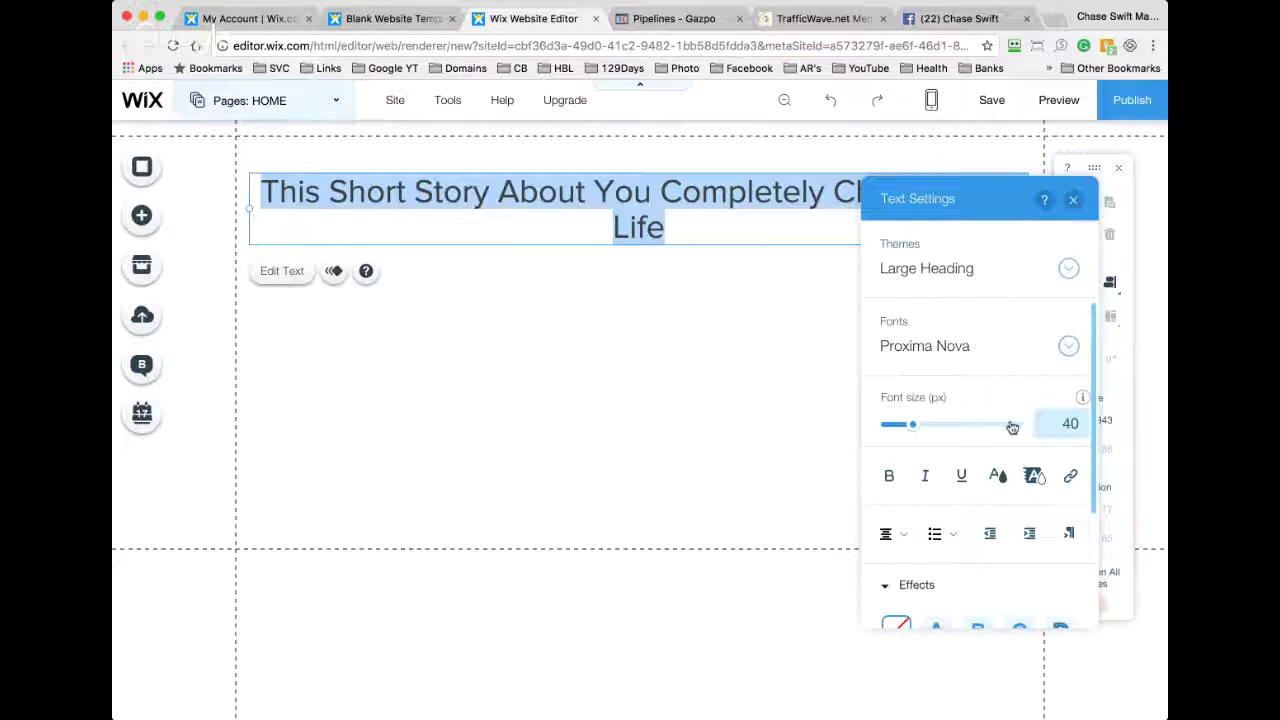
left_click_drag(916, 427, 912, 427)
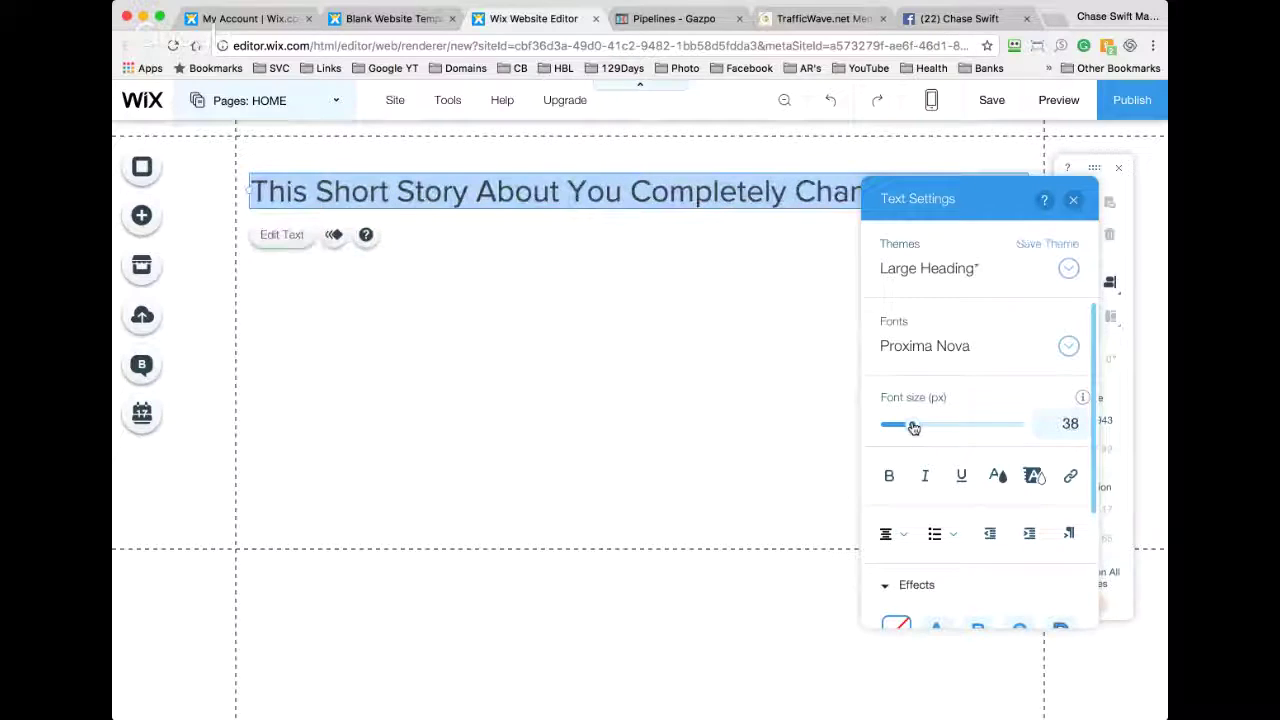
left_click(786, 294)
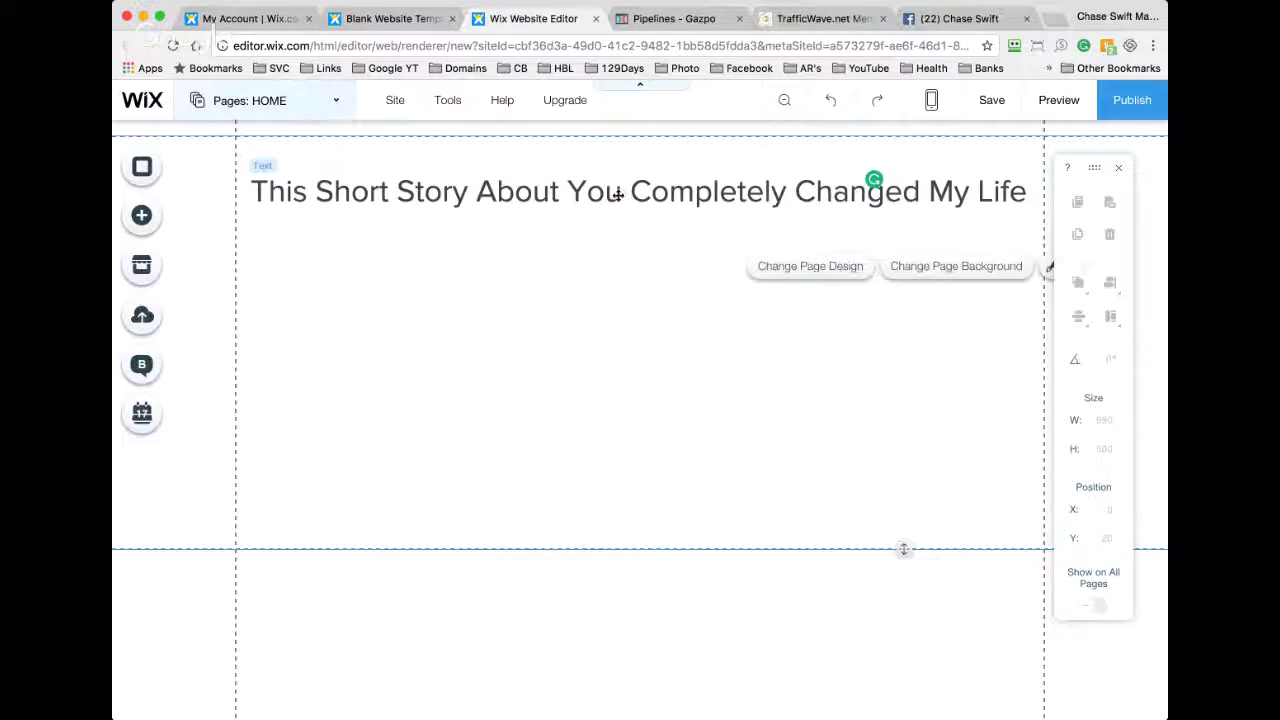
left_click_drag(618, 194, 619, 168)
left_click(652, 306)
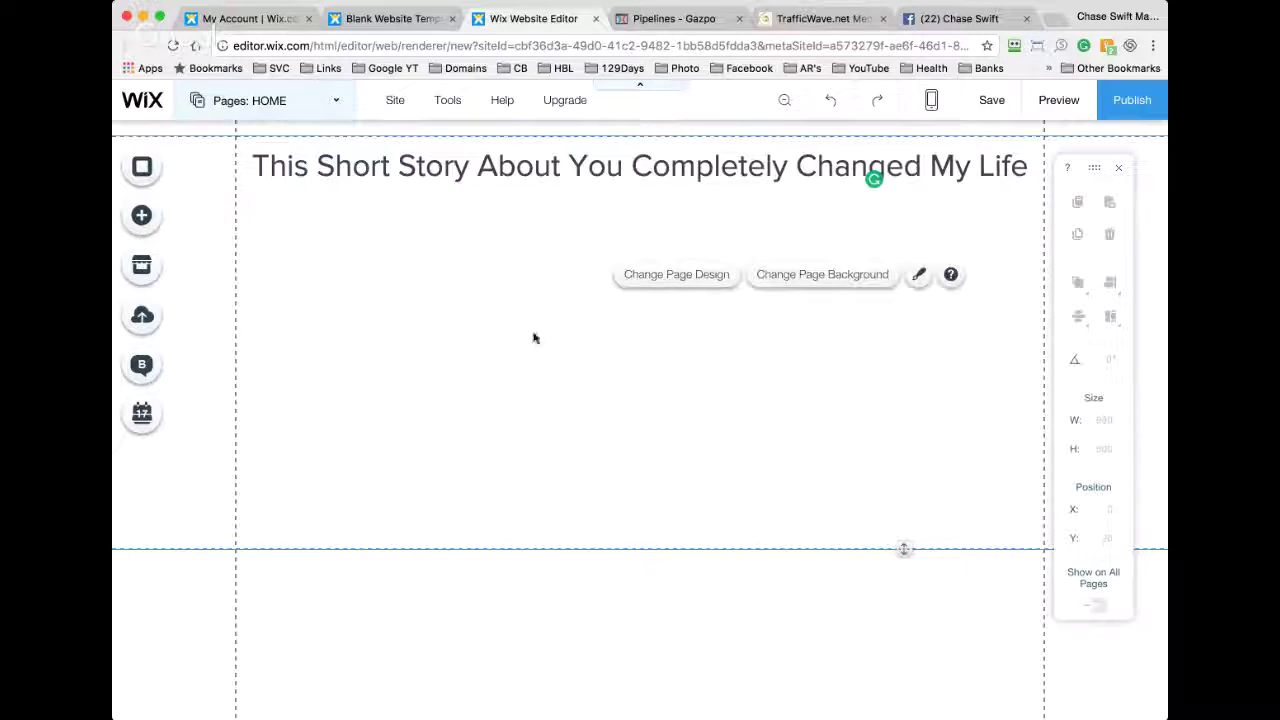
Step: Make the page background light blue and apply the light blue themed page design
left_click(144, 168)
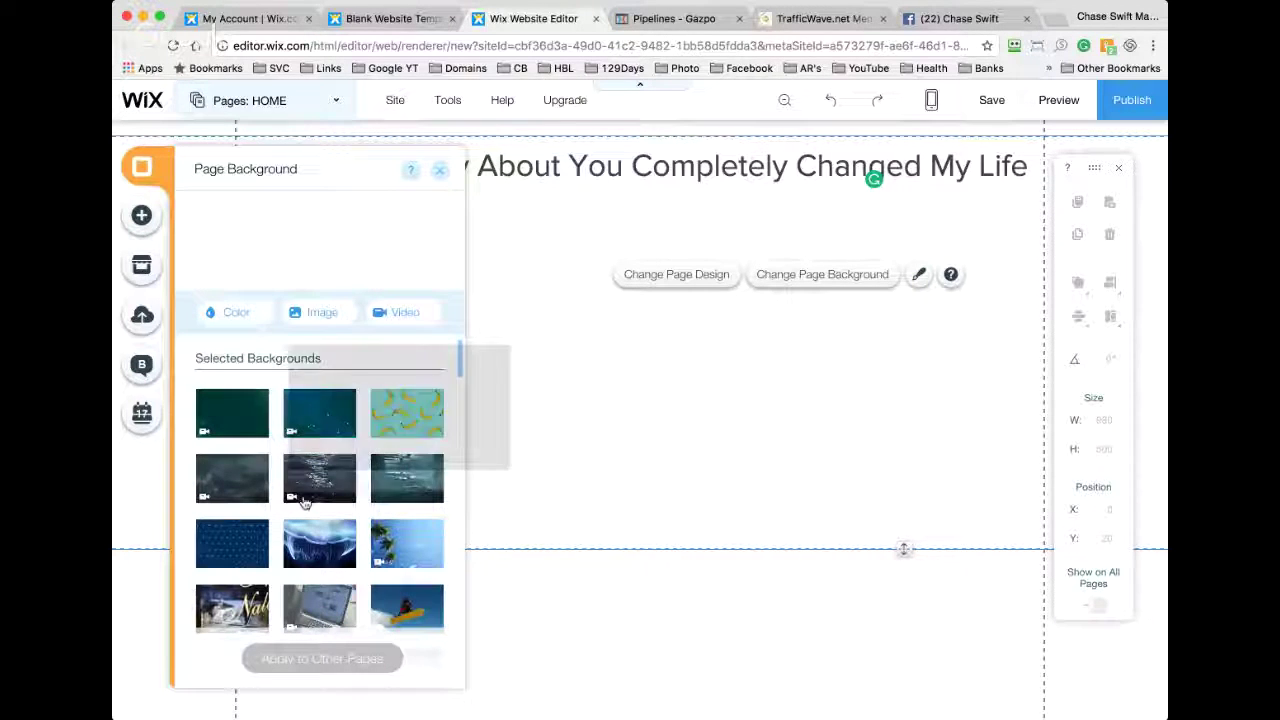
left_click(236, 316)
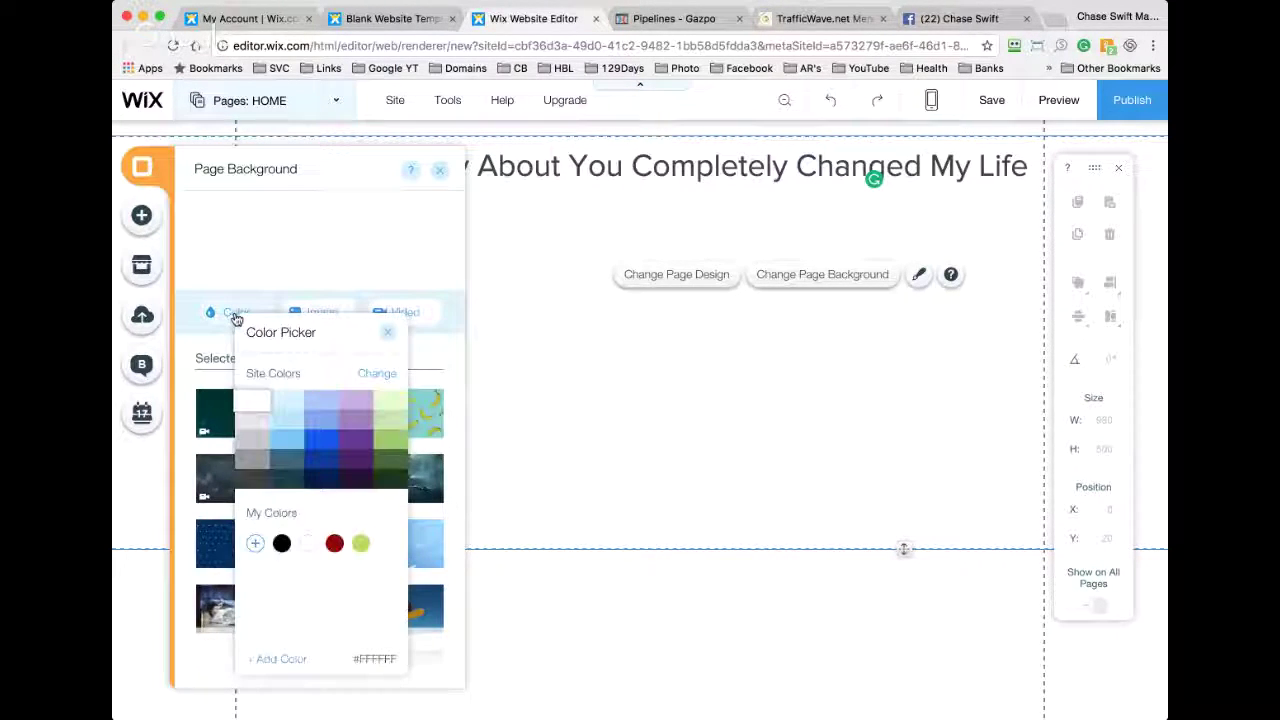
left_click(286, 401)
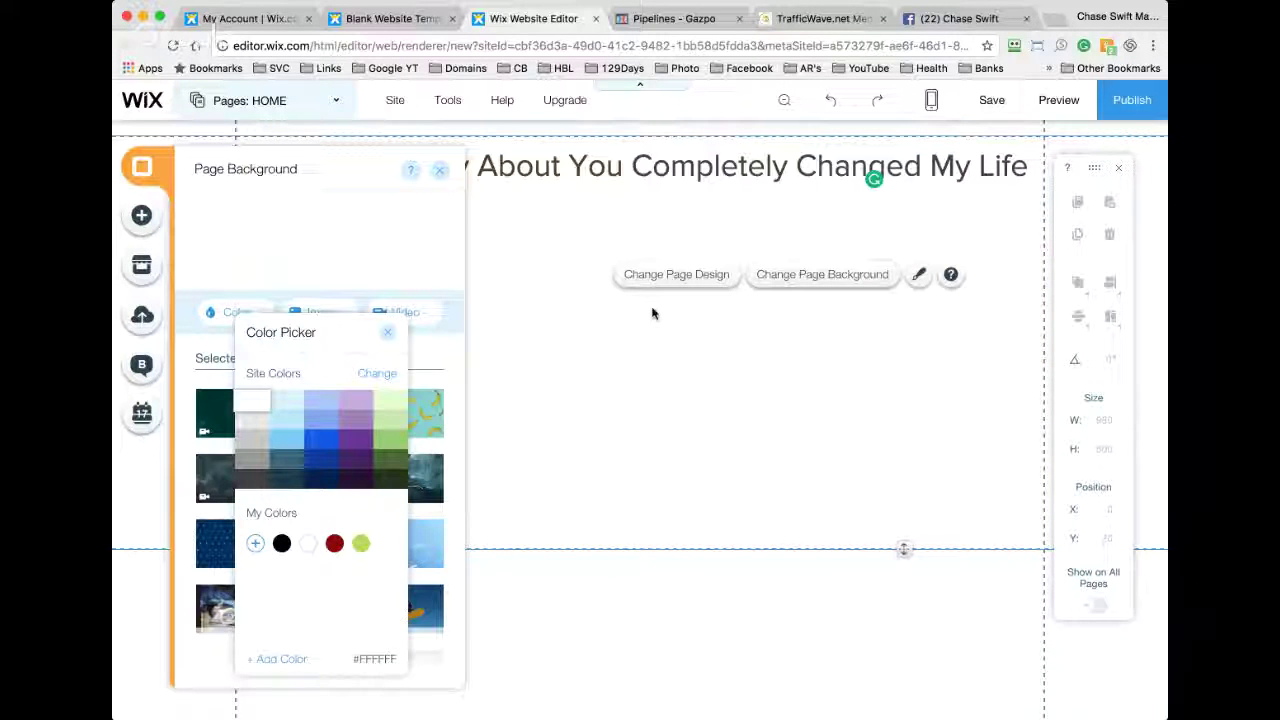
left_click(286, 395)
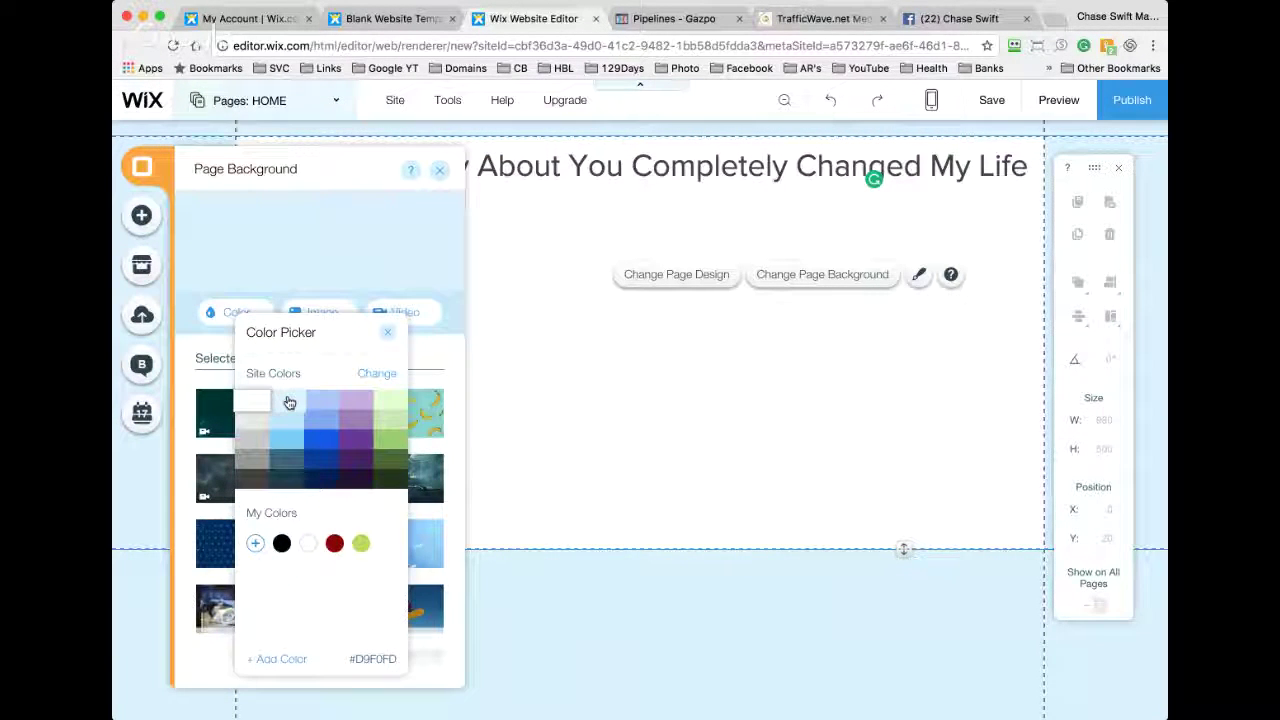
left_click(665, 279)
left_click(665, 279)
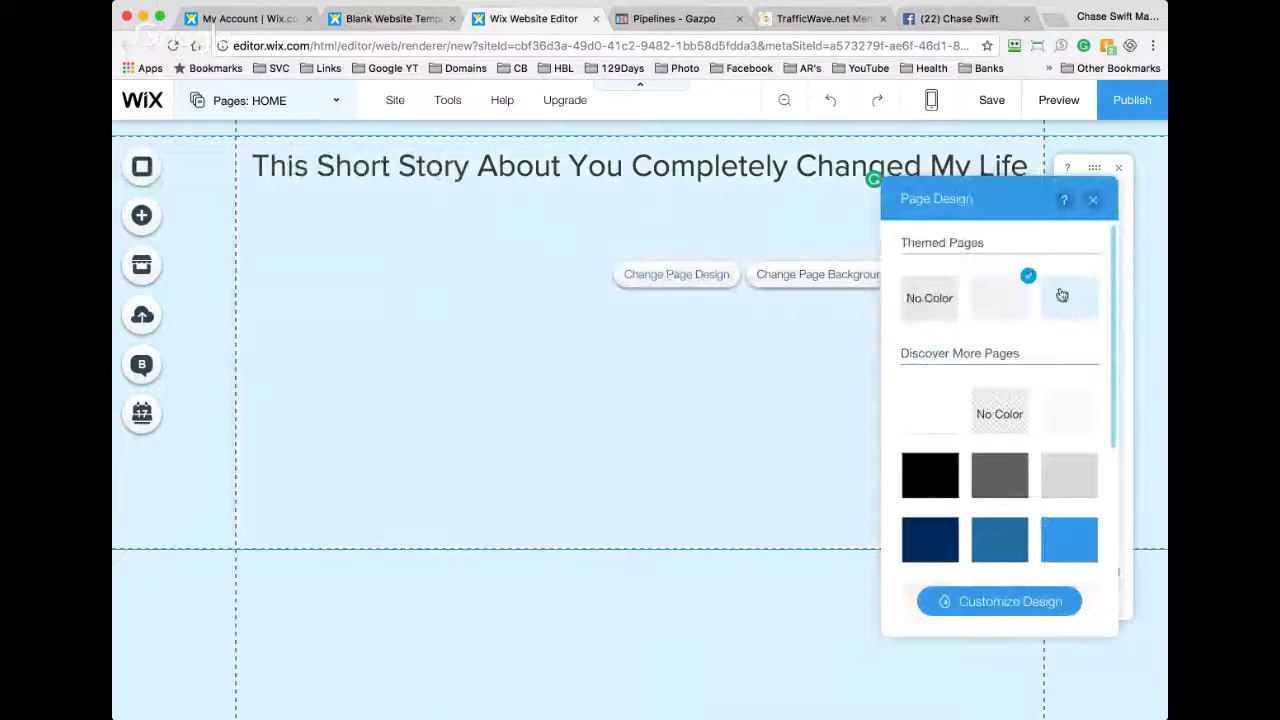
left_click(1062, 295)
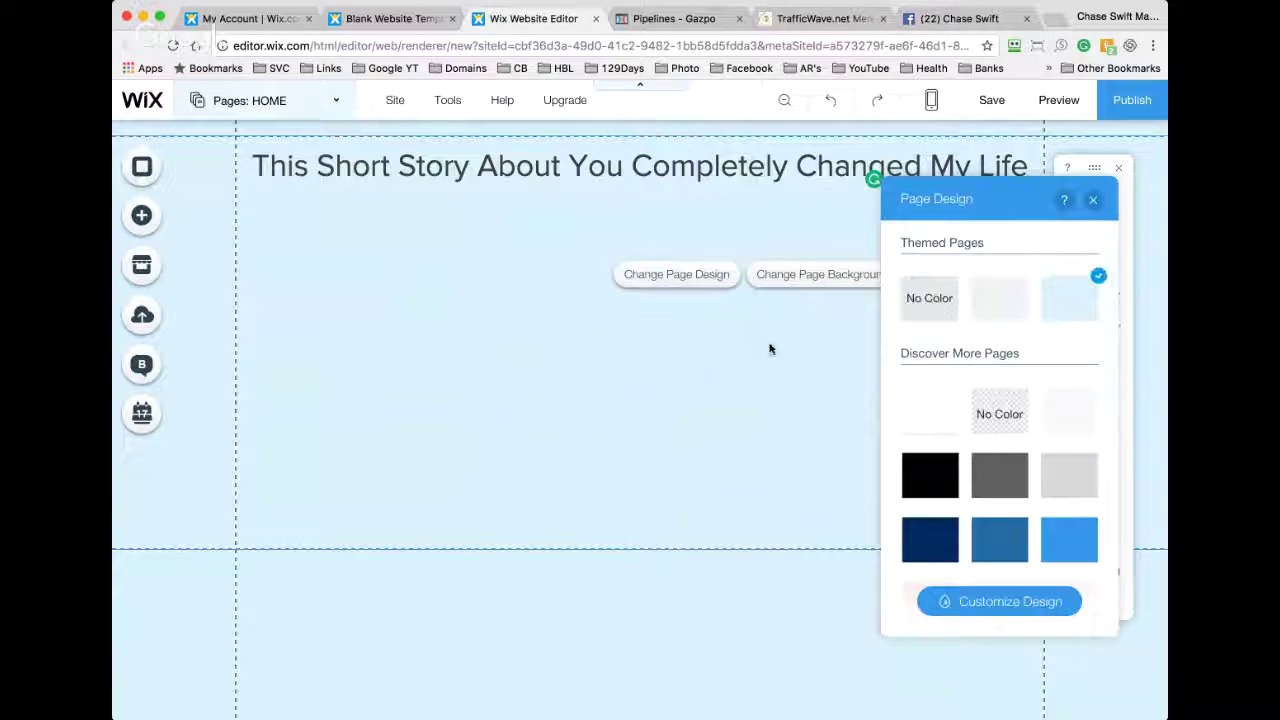
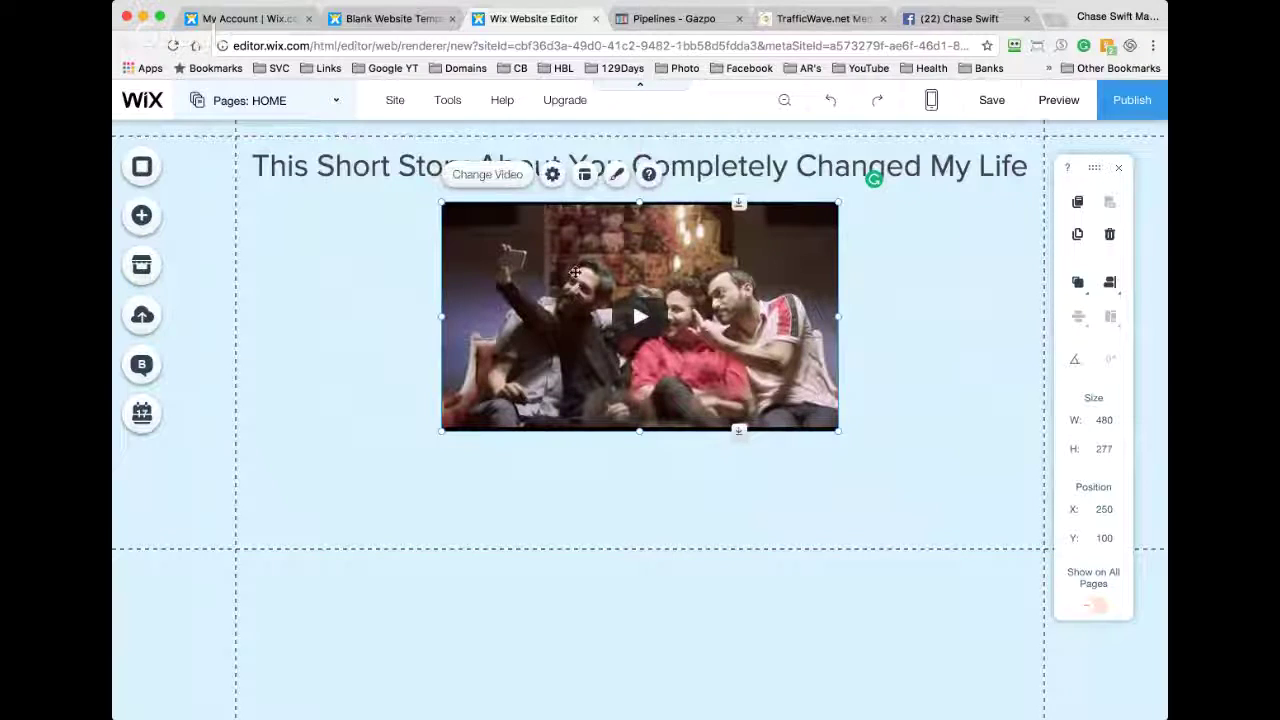
Step: Enlarge the video to 649 by 374 just below the headline
mouse_move(578, 292)
left_mouse_down()
mouse_move(550, 296)
mouse_move(575, 268)
left_mouse_up()
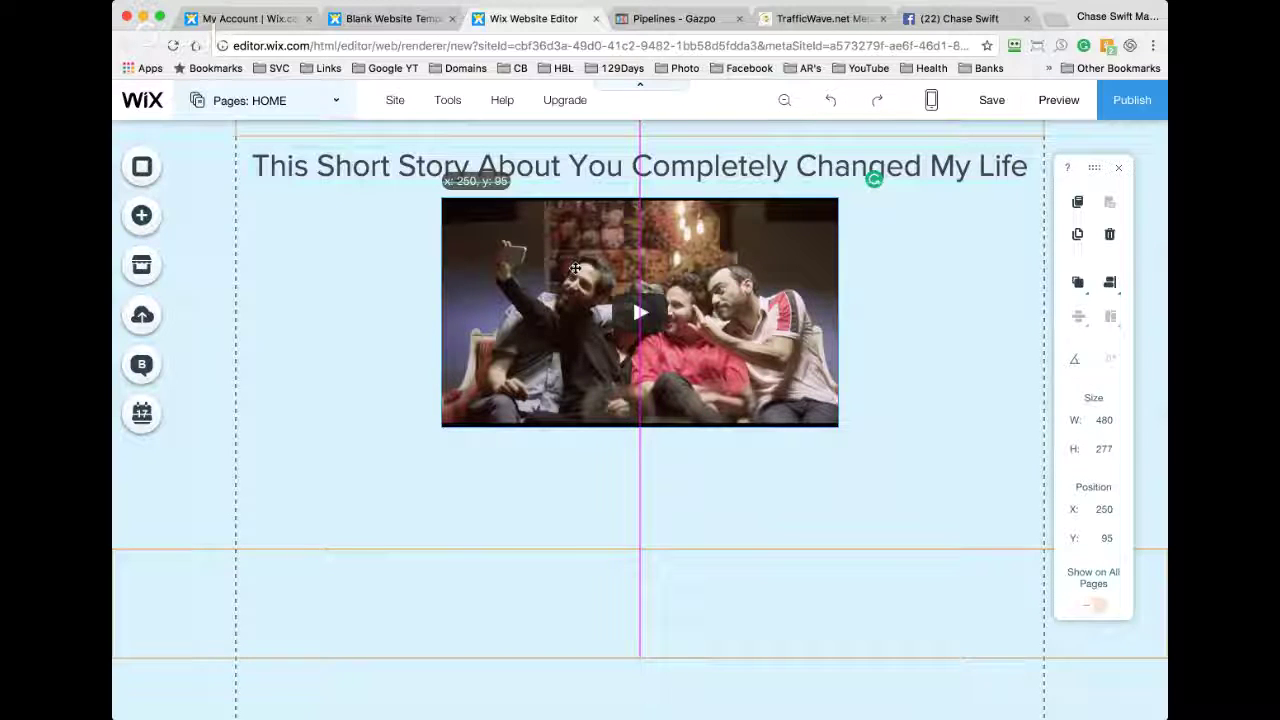
left_click_drag(575, 268, 575, 268)
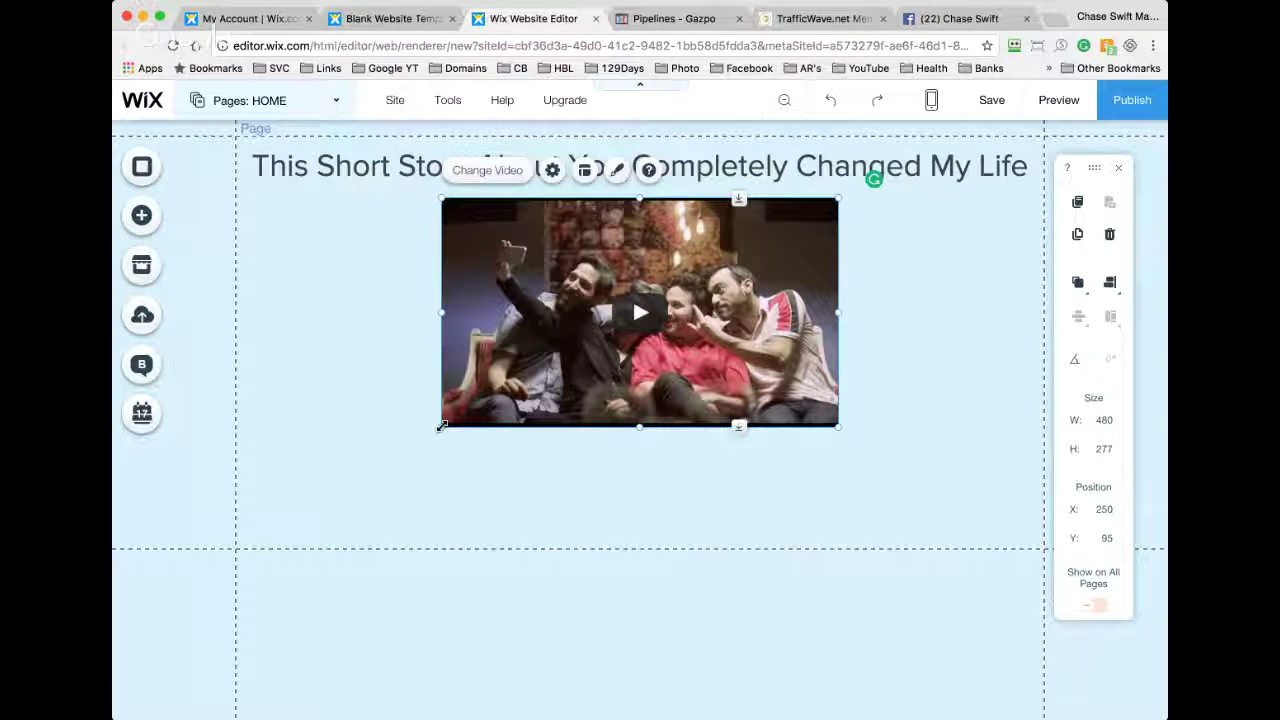
left_click_drag(442, 426, 314, 528)
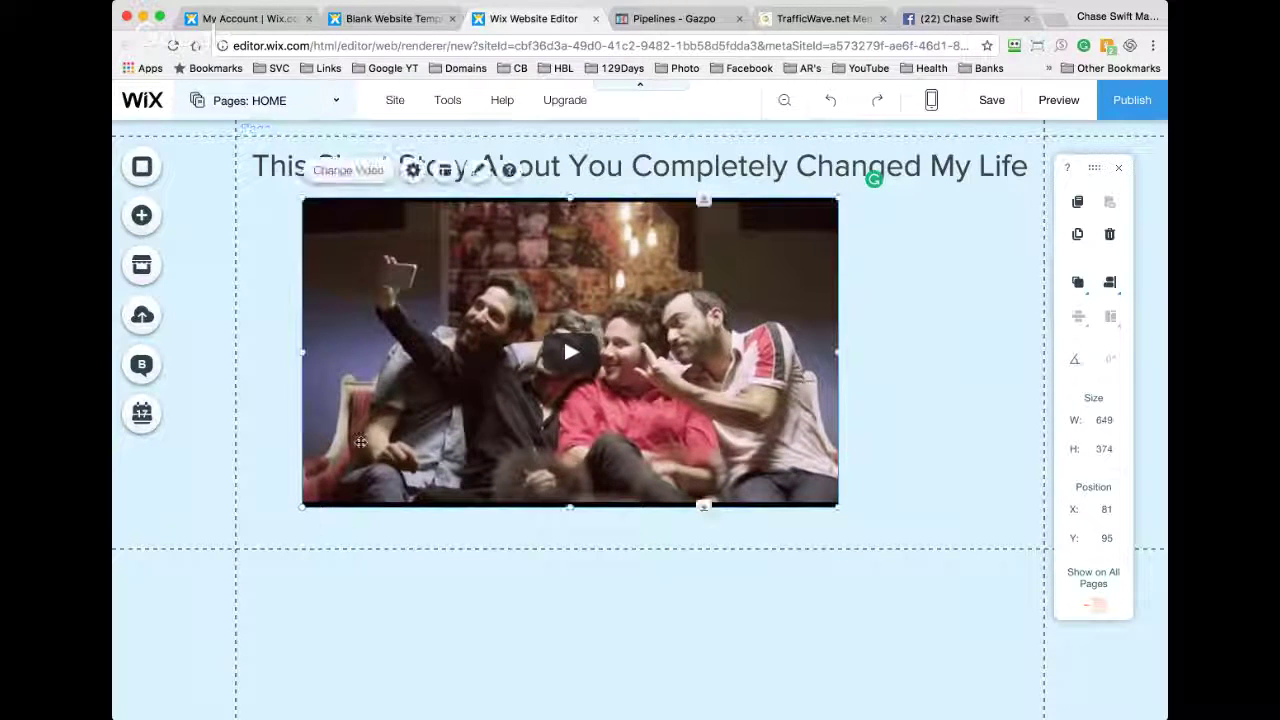
left_click_drag(362, 440, 428, 432)
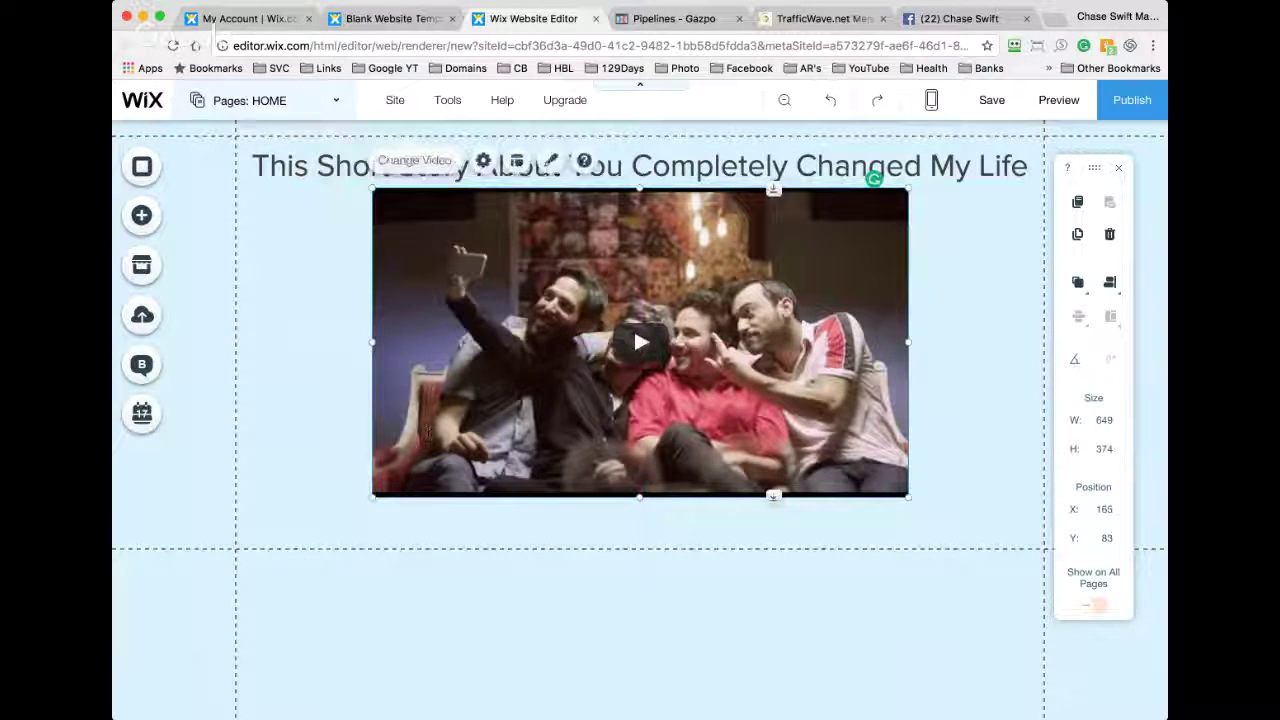
Step: Centre the video directly beneath the headline at X 165, Y 73
left_click(280, 346)
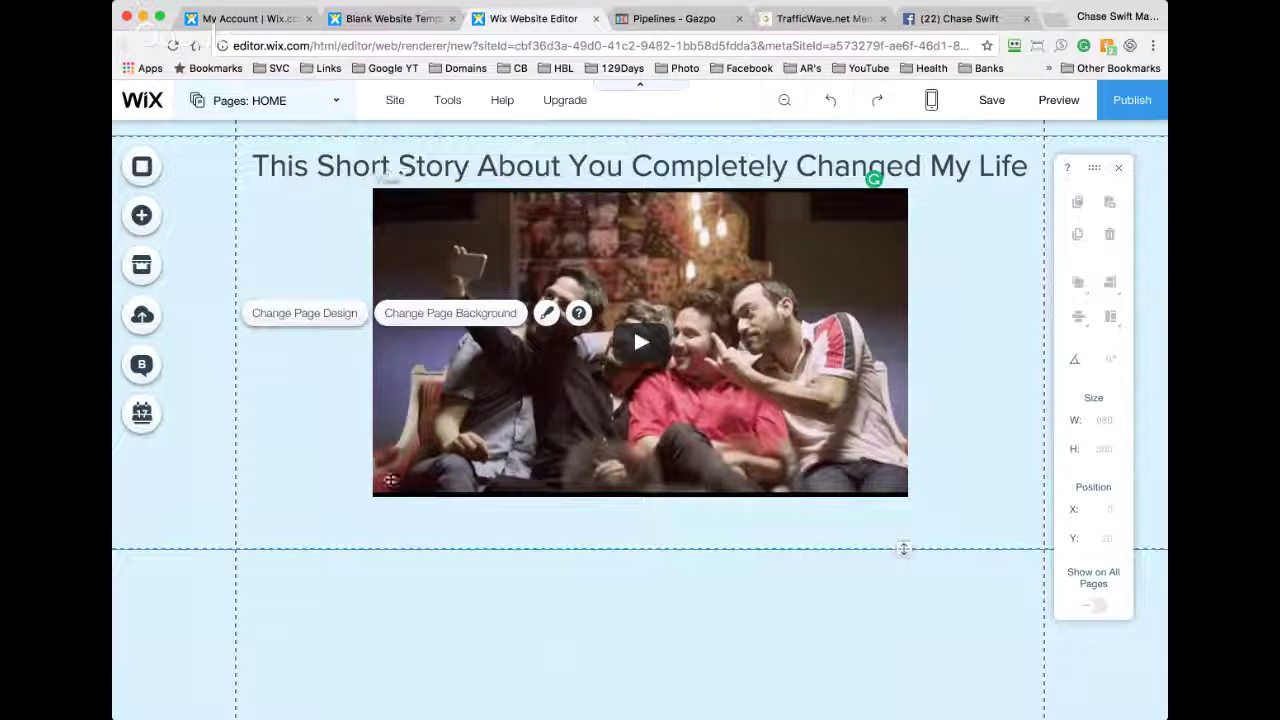
left_click_drag(621, 154, 621, 158)
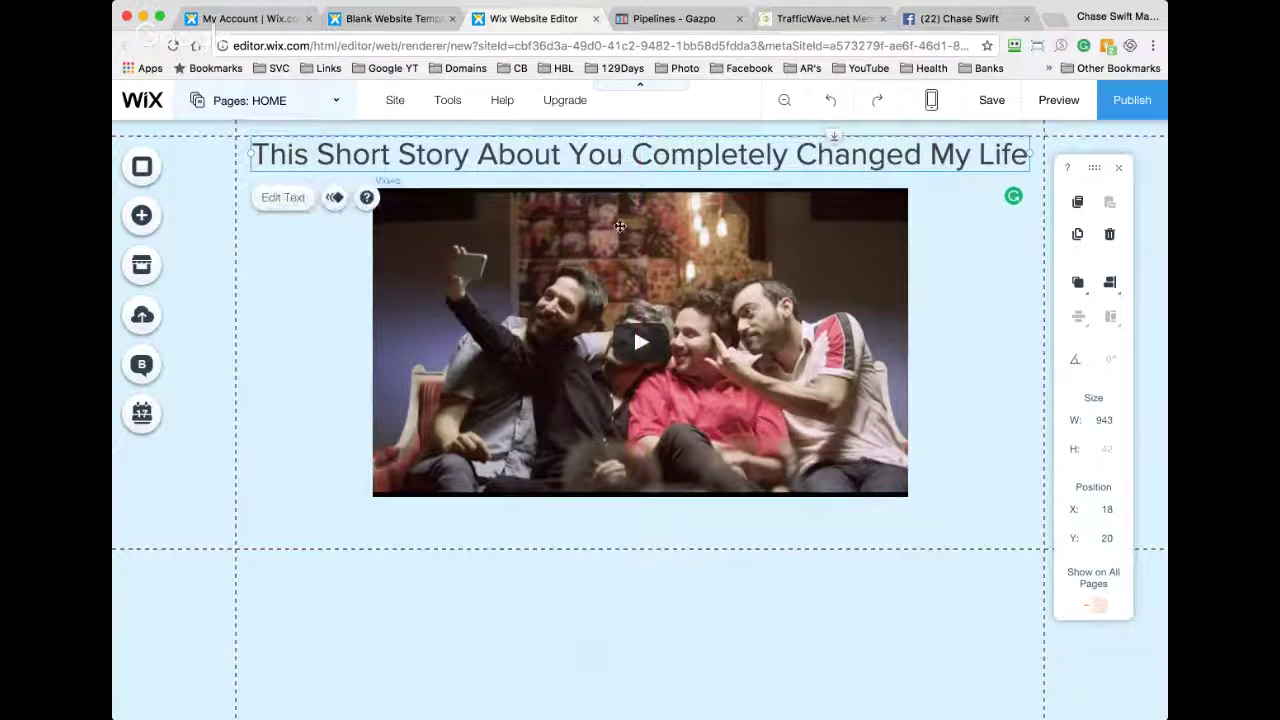
left_click_drag(620, 222, 620, 217)
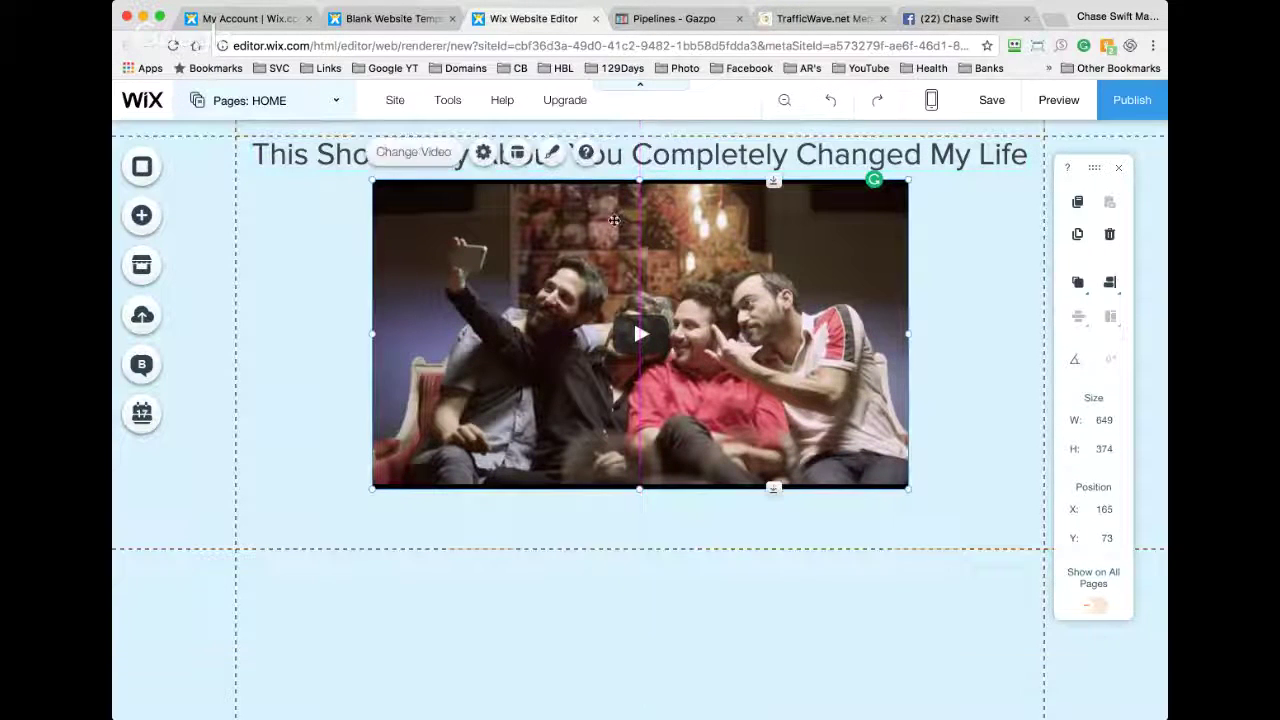
left_click(348, 258)
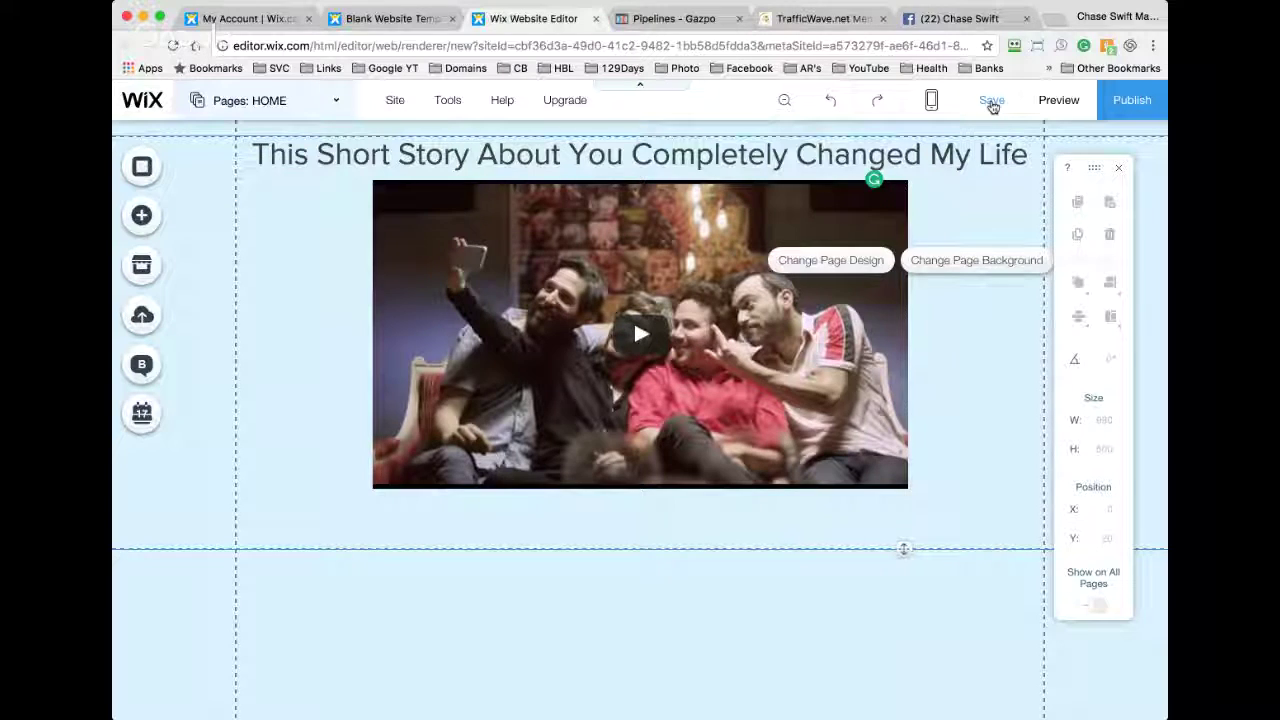
Step: Save the site, changing the free wixsite.com domain from 'mysite' to 'landingpage'
left_click(992, 103)
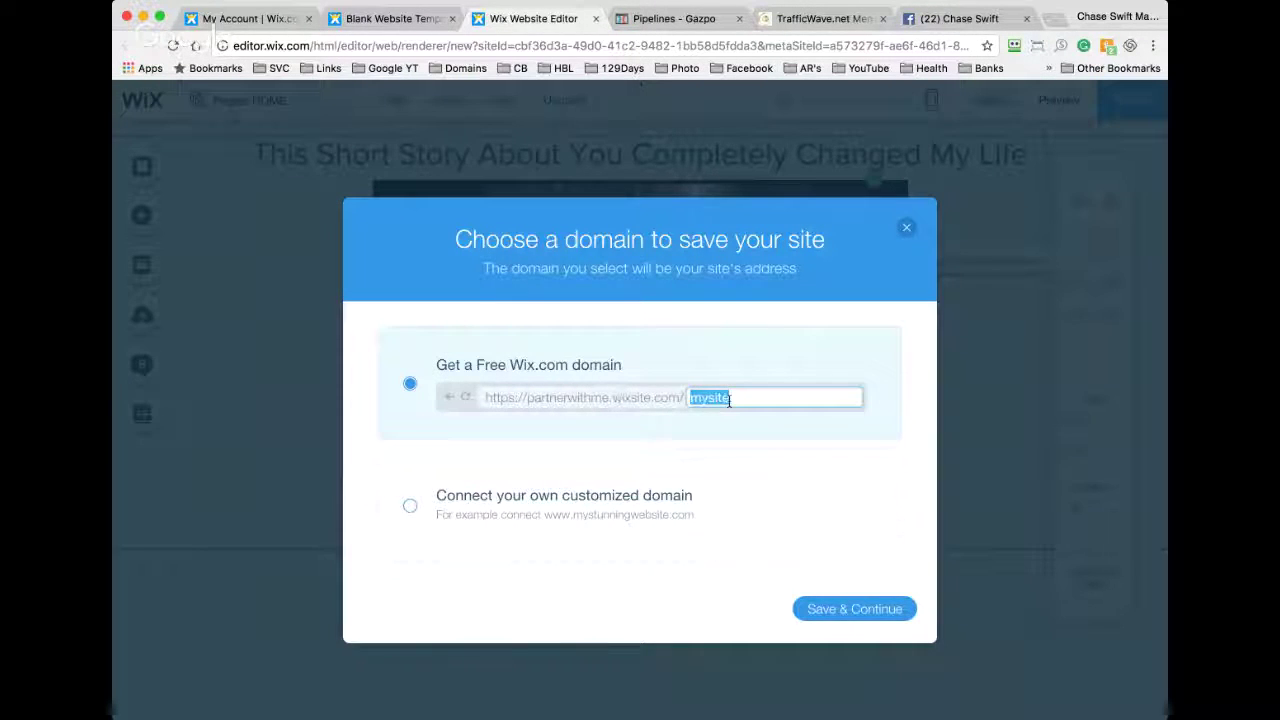
mouse_move(545, 408)
type("landingpage")
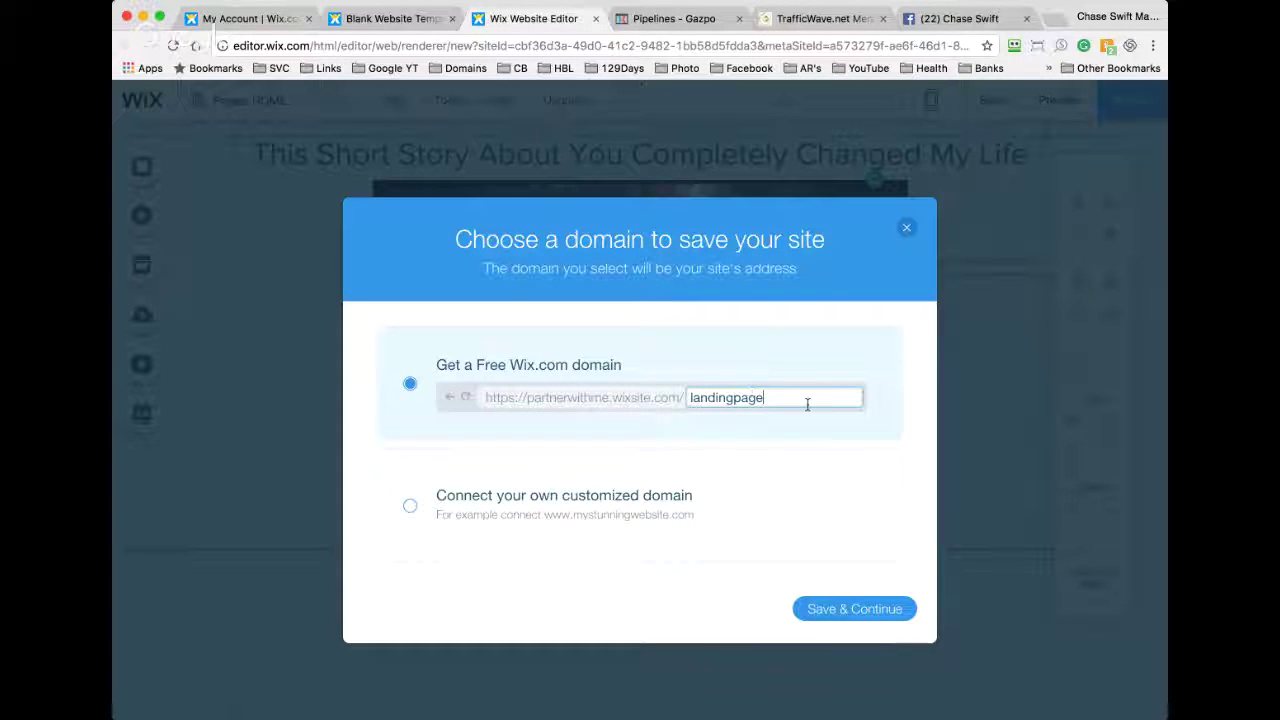
left_click_drag(800, 403, 690, 398)
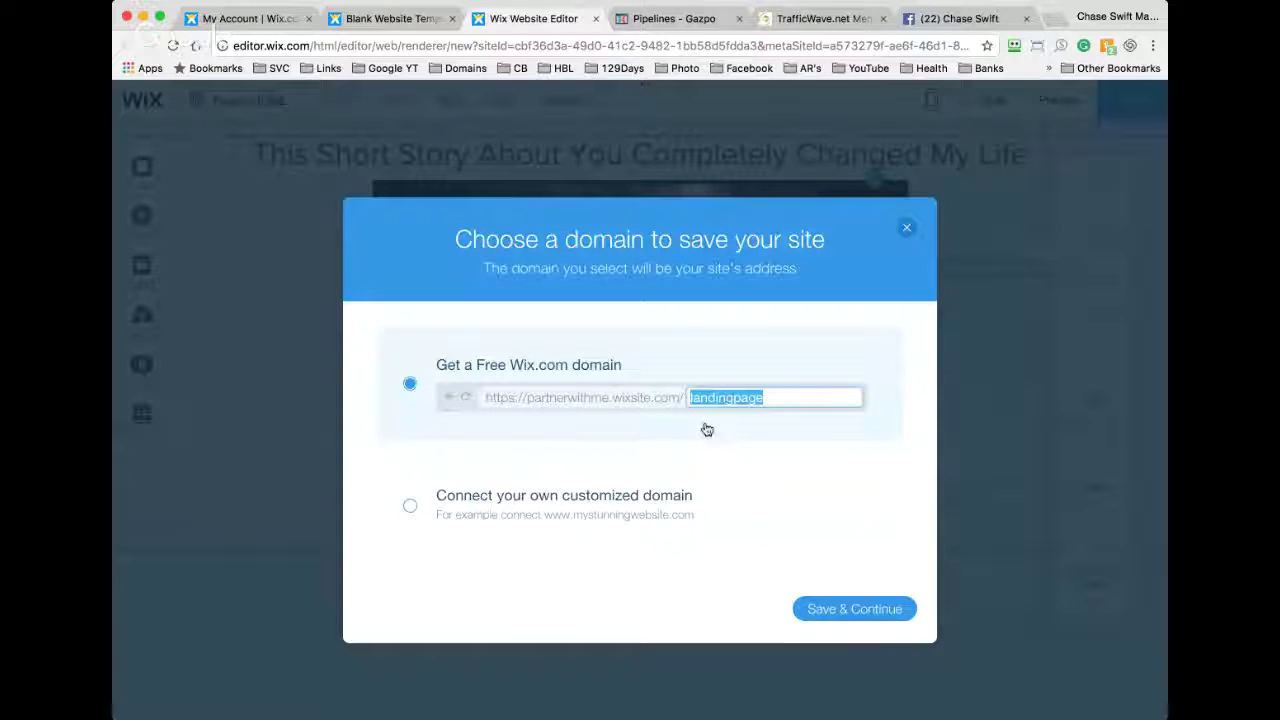
left_click(855, 609)
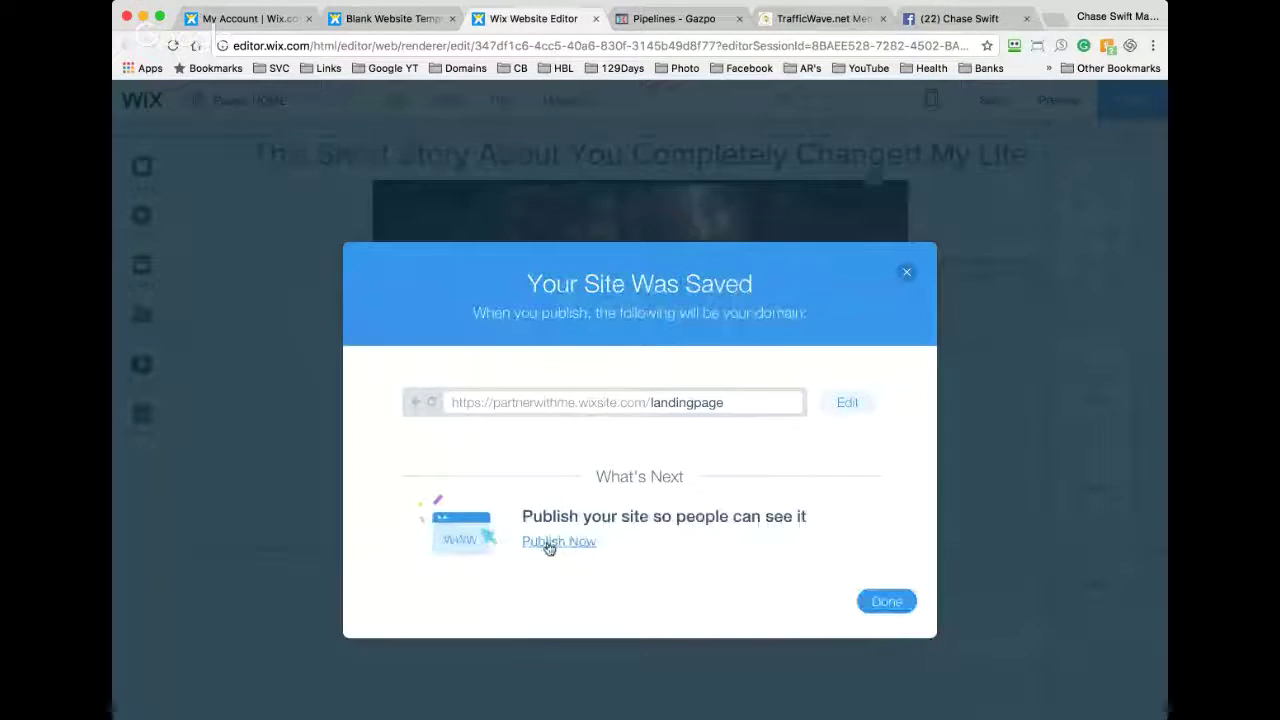
Step: Publish now, view the live /landingpage site, then dismiss the Congratulations dialog in the editor
left_click(557, 542)
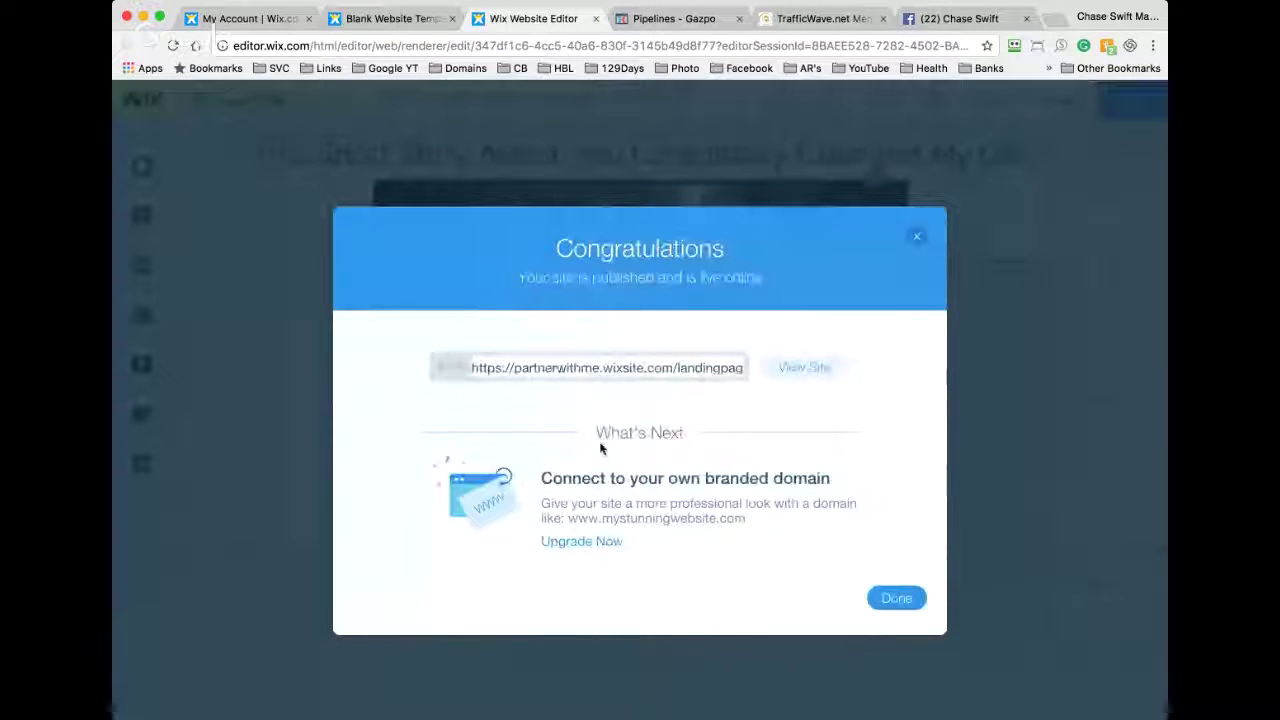
left_click(806, 369)
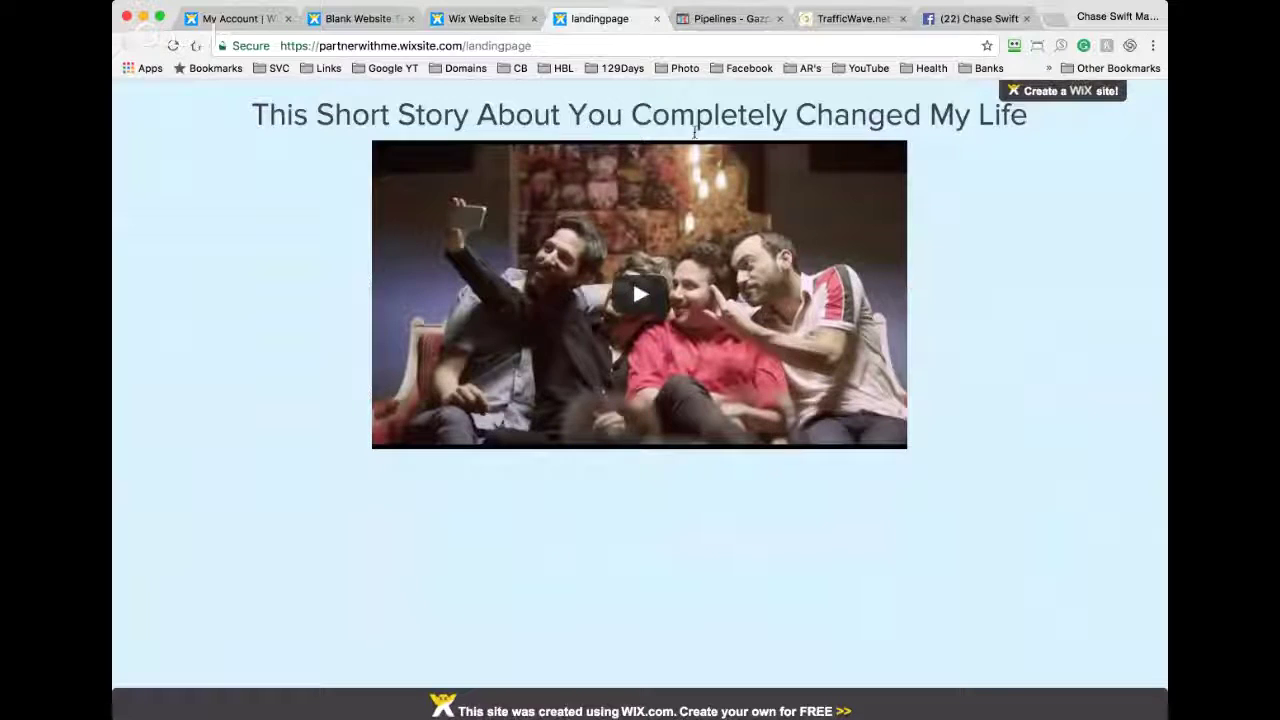
left_click(477, 22)
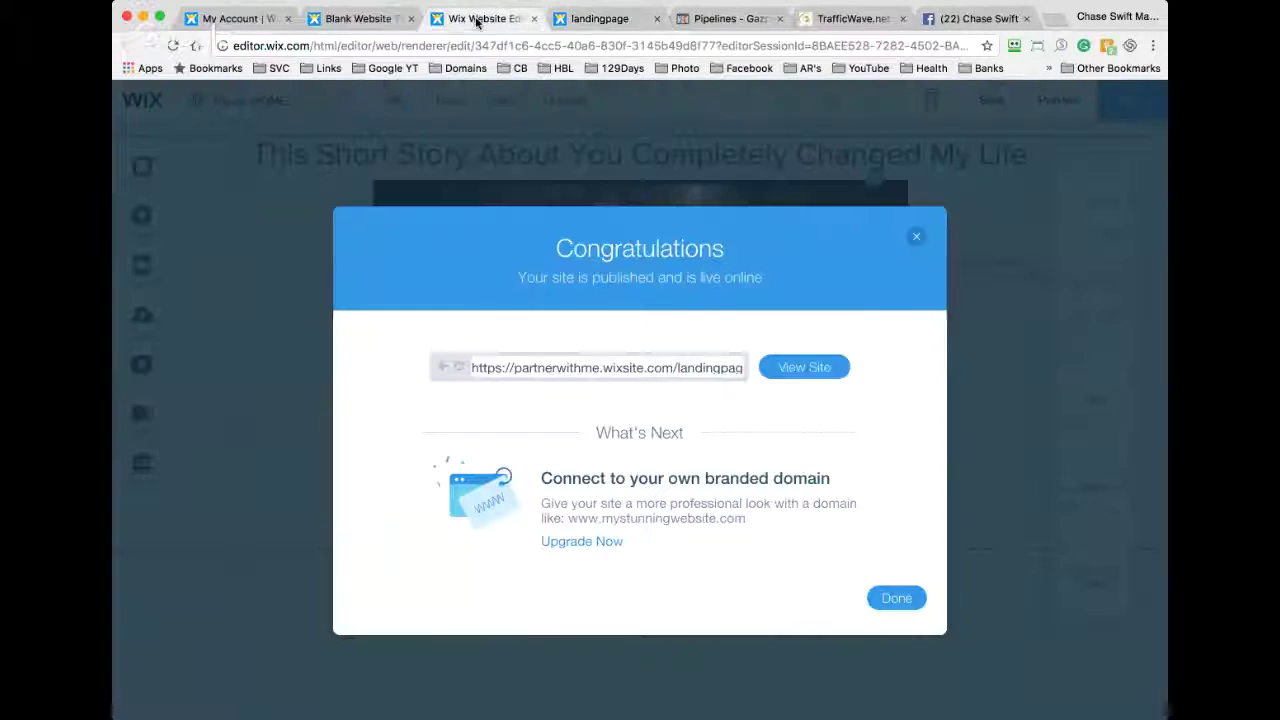
left_click(782, 202)
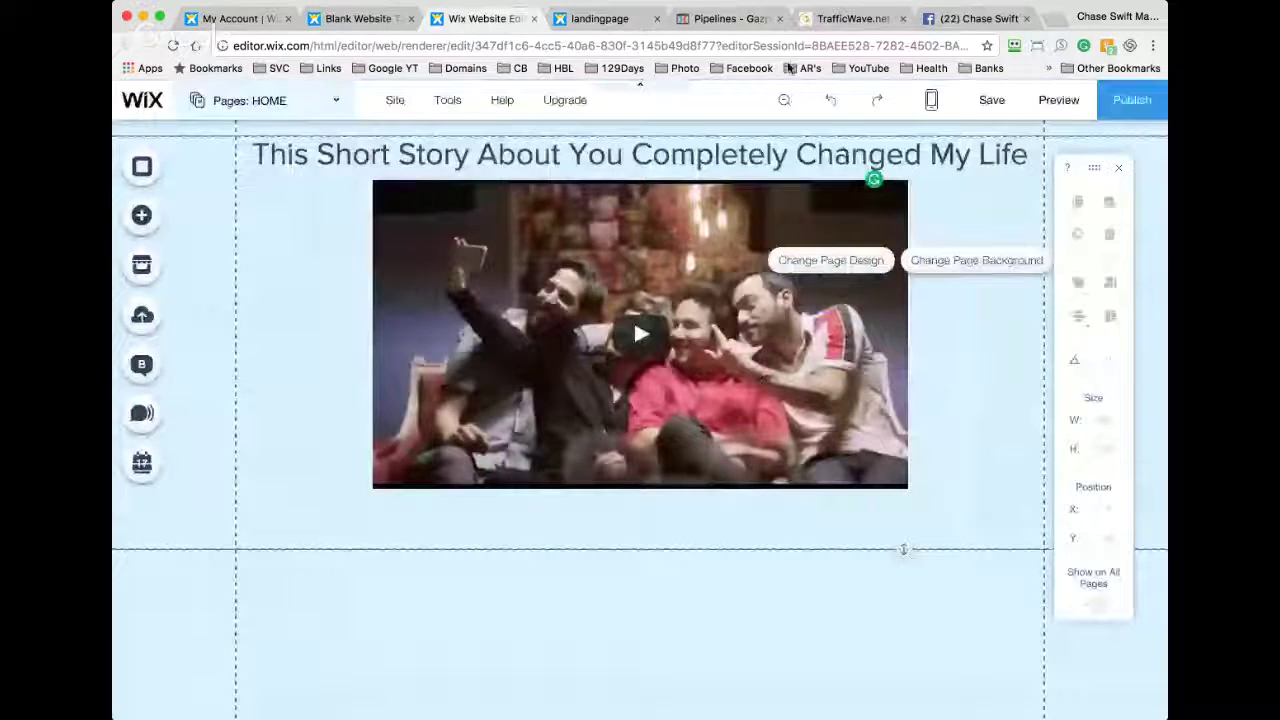
left_click(728, 19)
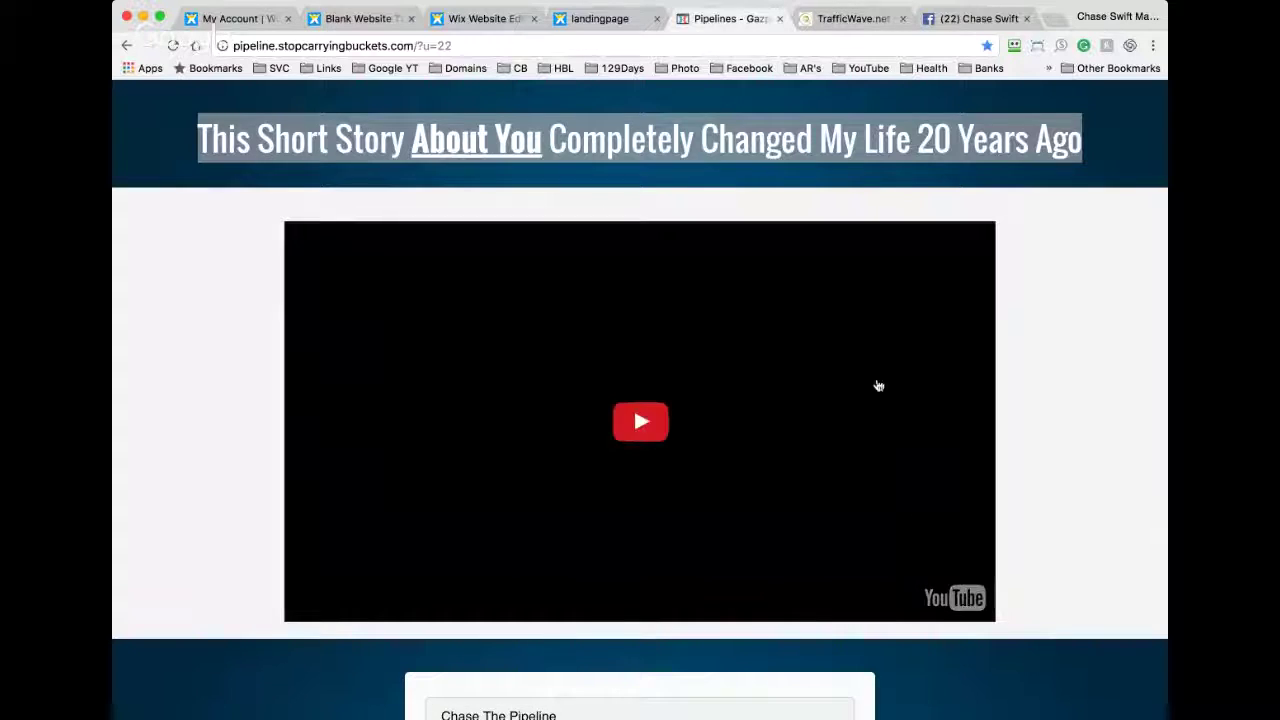
left_click(475, 20)
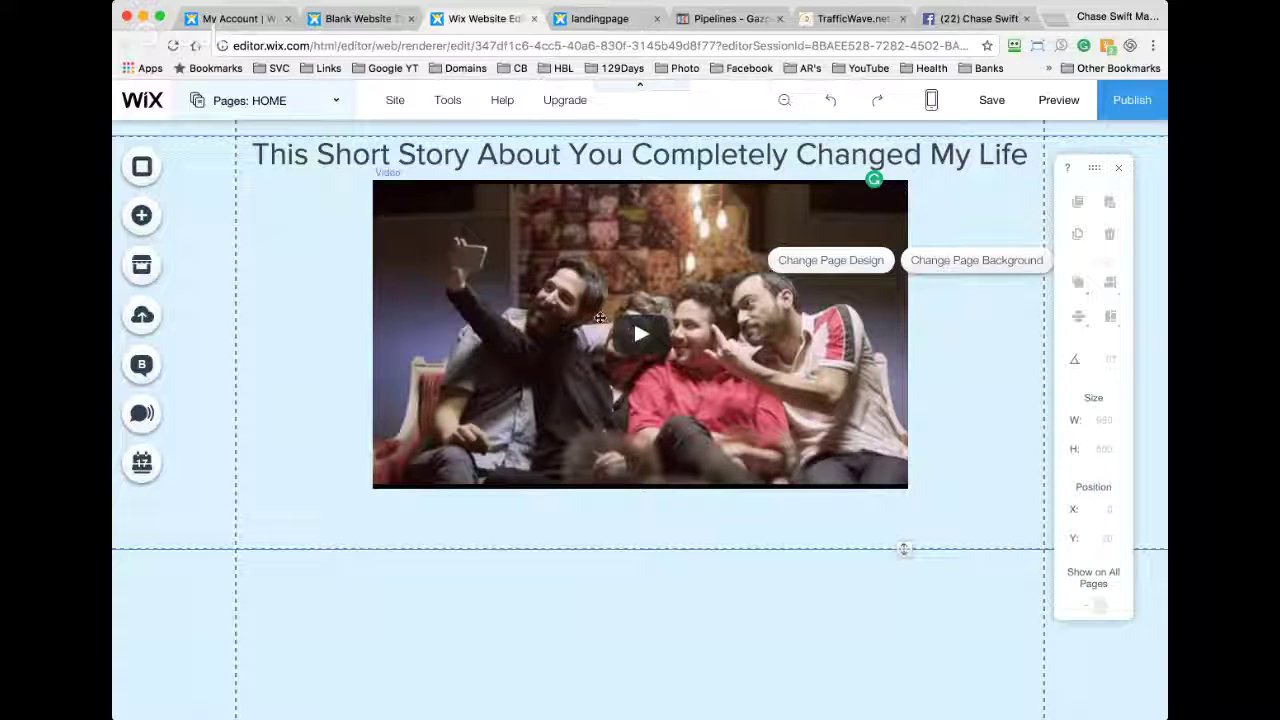
left_click(516, 330)
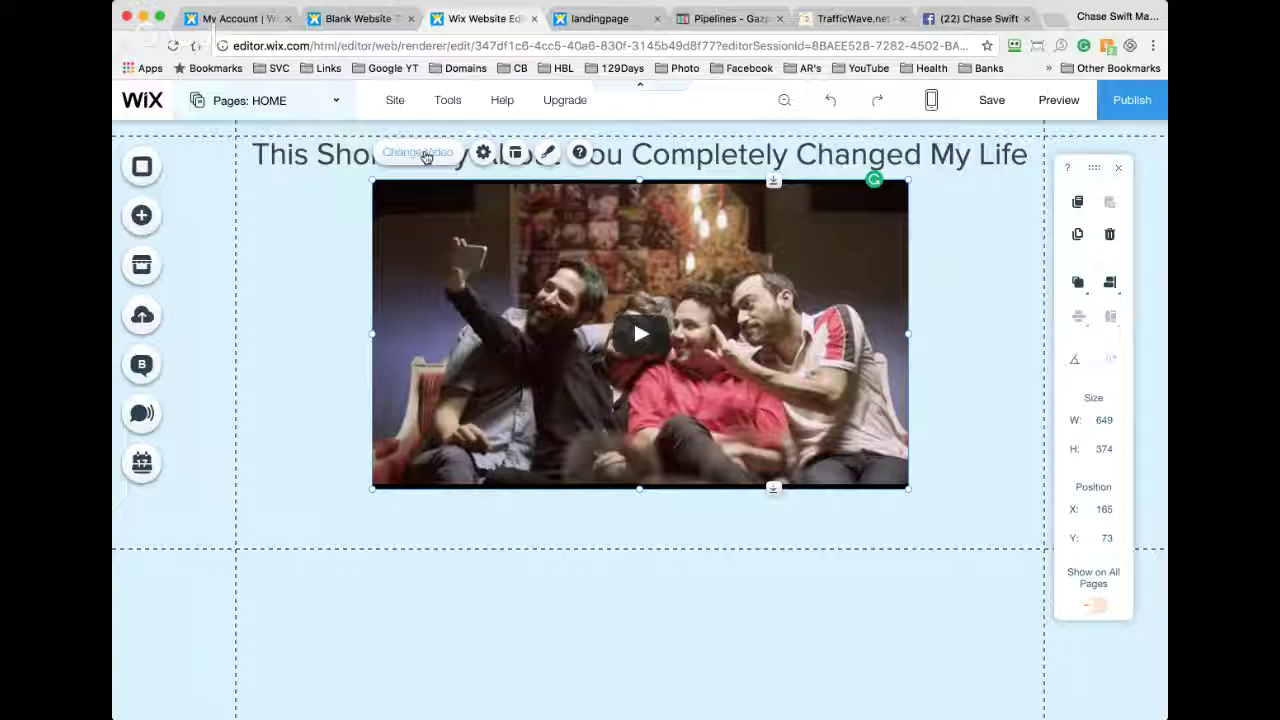
Step: Undo an accidental deletion of the video and reselect it
left_click(483, 152)
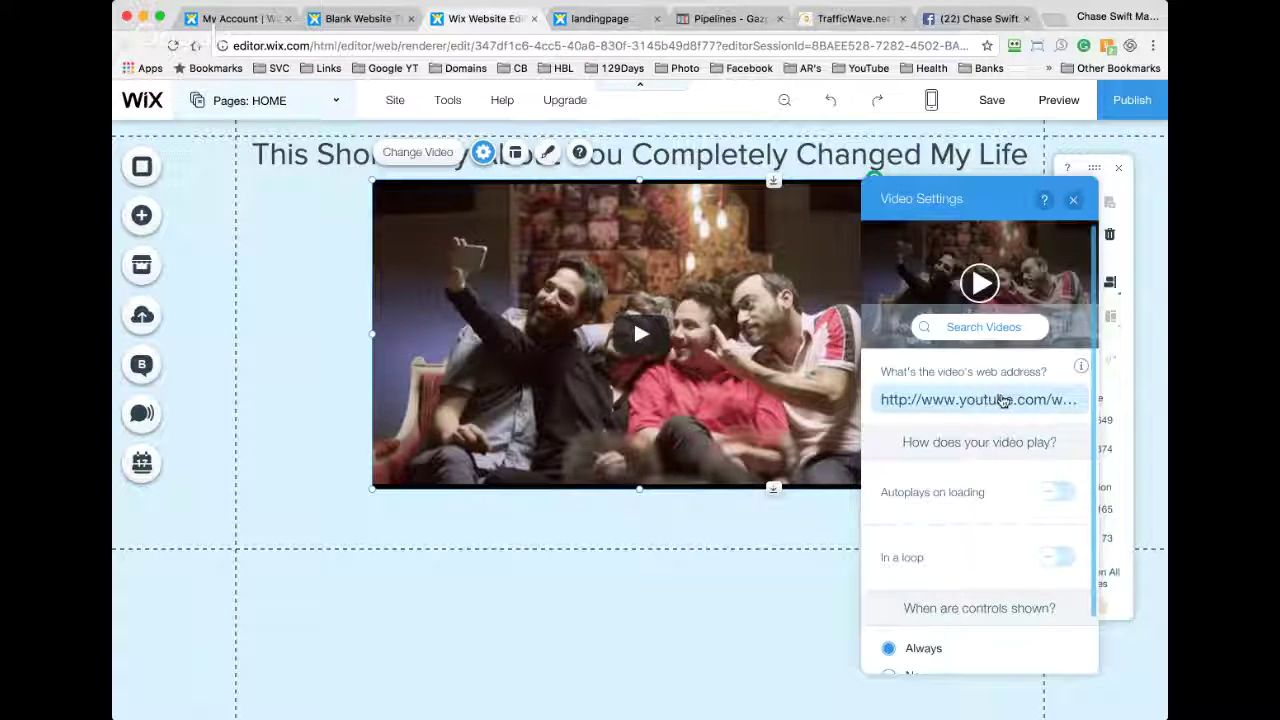
key("Delete")
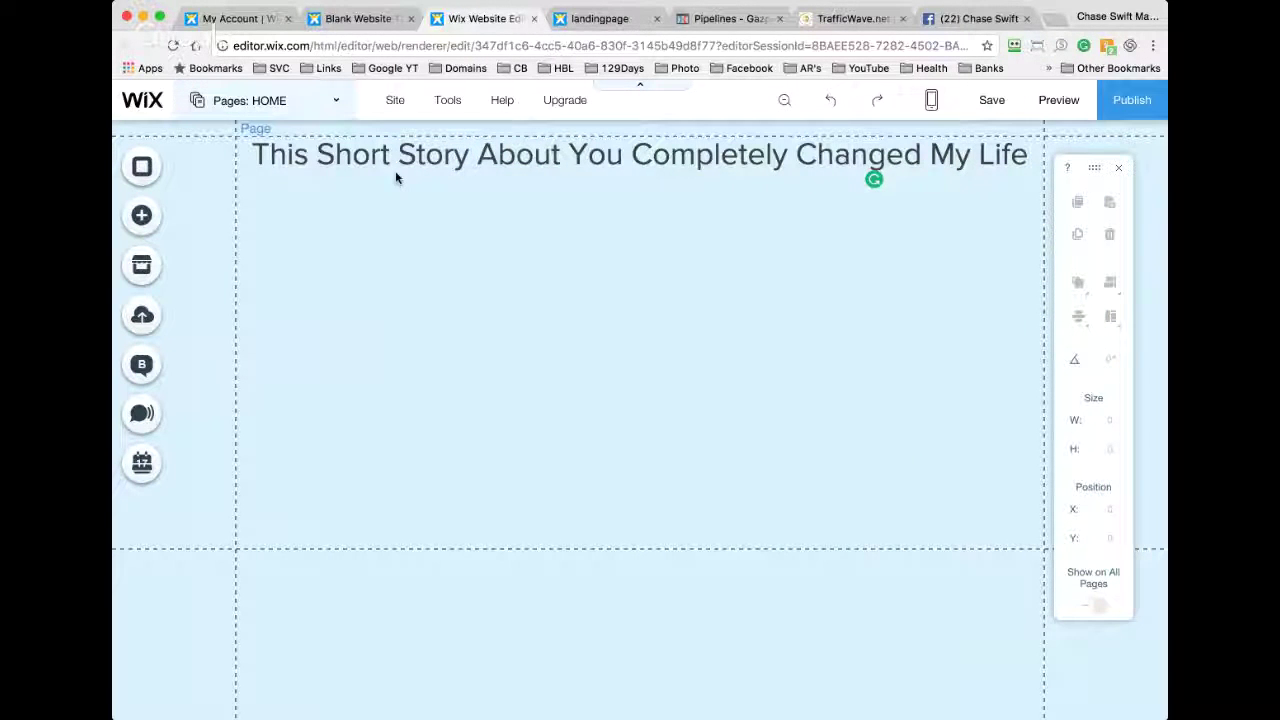
left_click(832, 104)
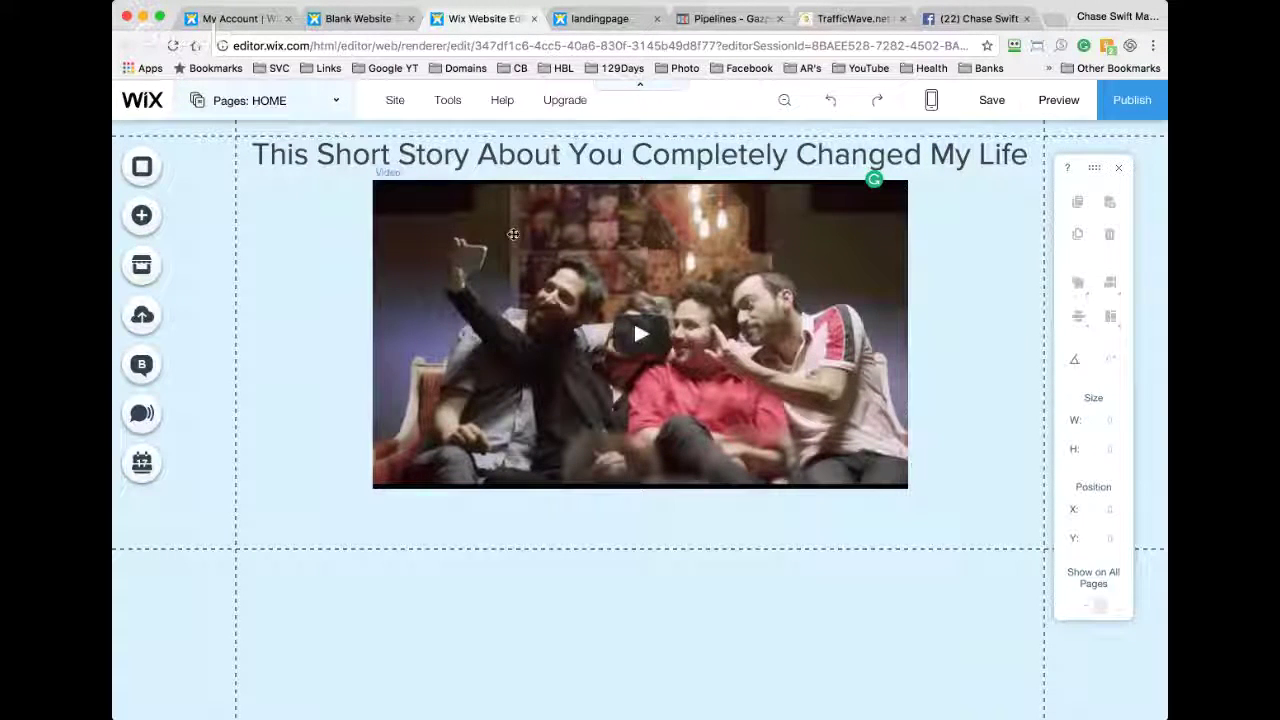
left_click(468, 195)
Step: Replace the video's YouTube address with the new link in Video Settings and close the panel
left_click(483, 152)
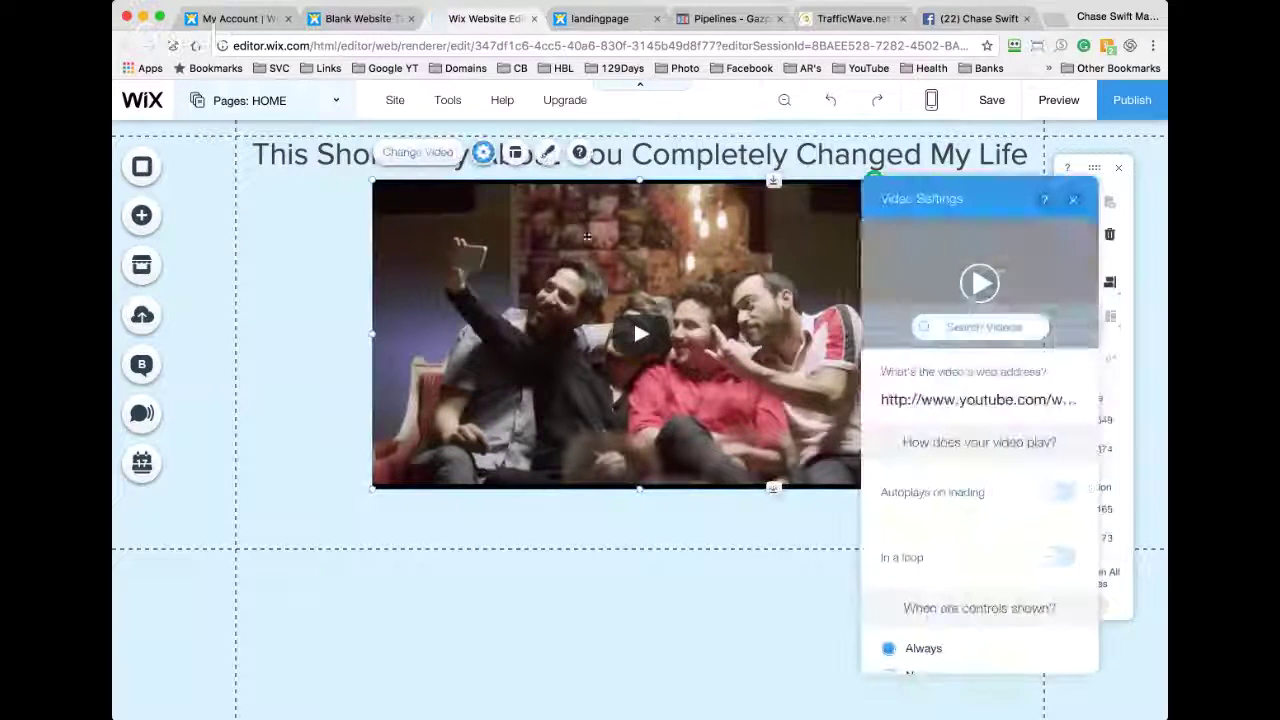
left_click(958, 400)
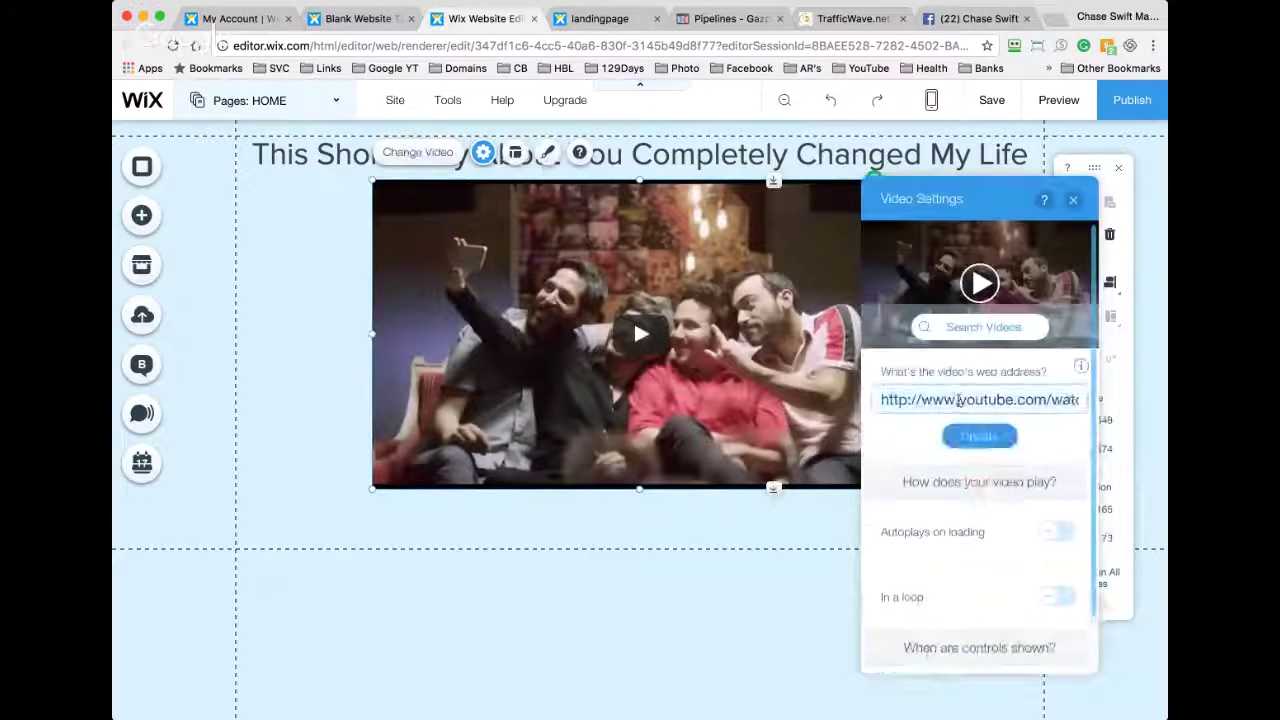
key("super+a")
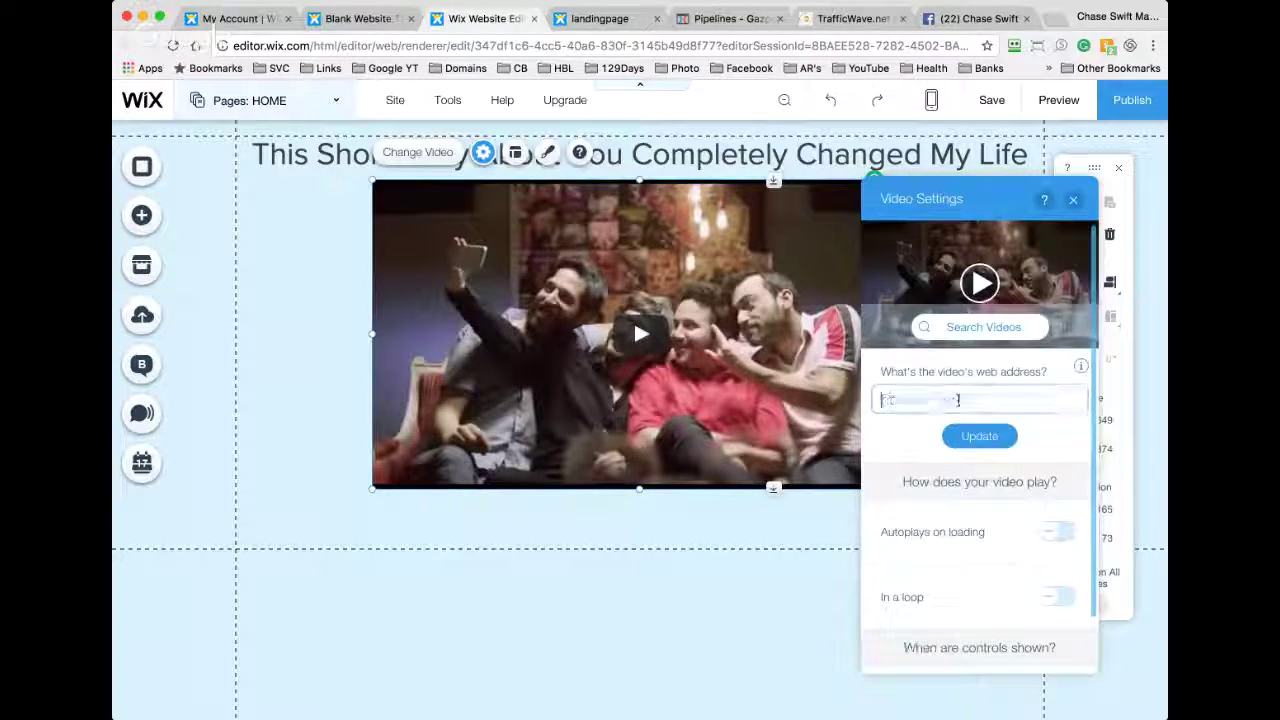
key("BackSpace")
type("https://www.youtube.com/watch?v=zl_n4Df2pxY")
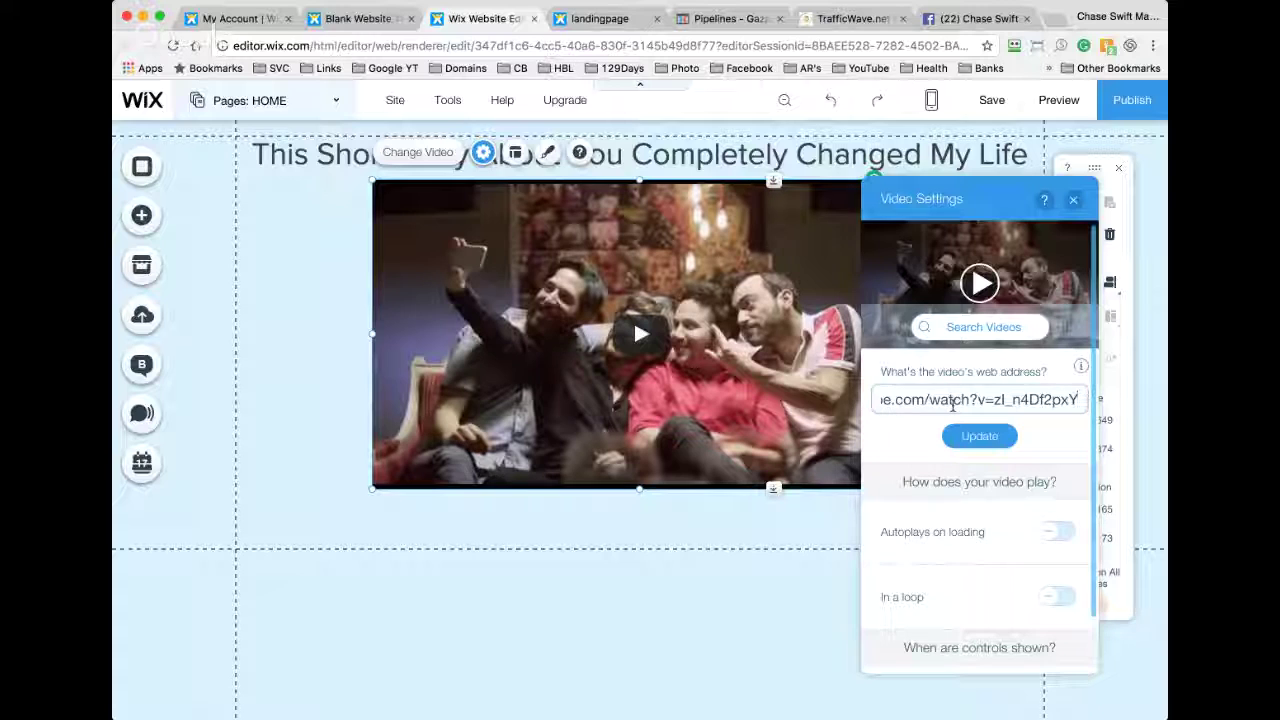
key("Home")
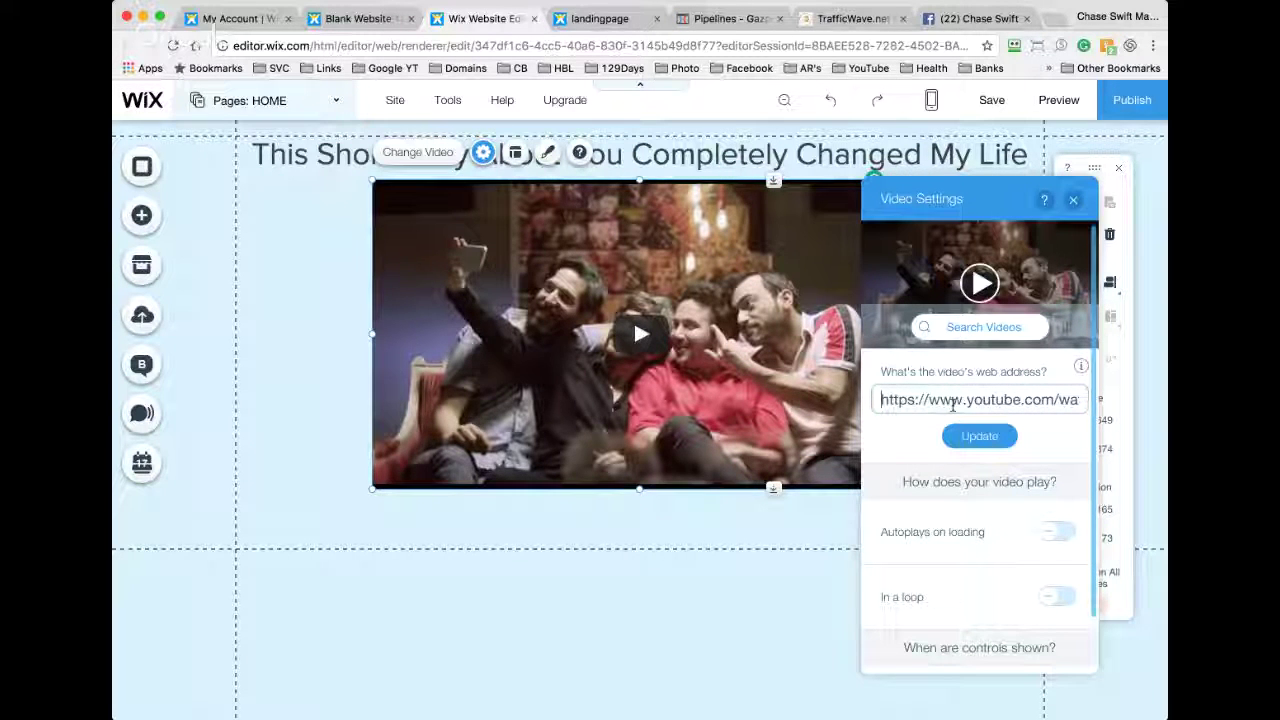
left_click(977, 437)
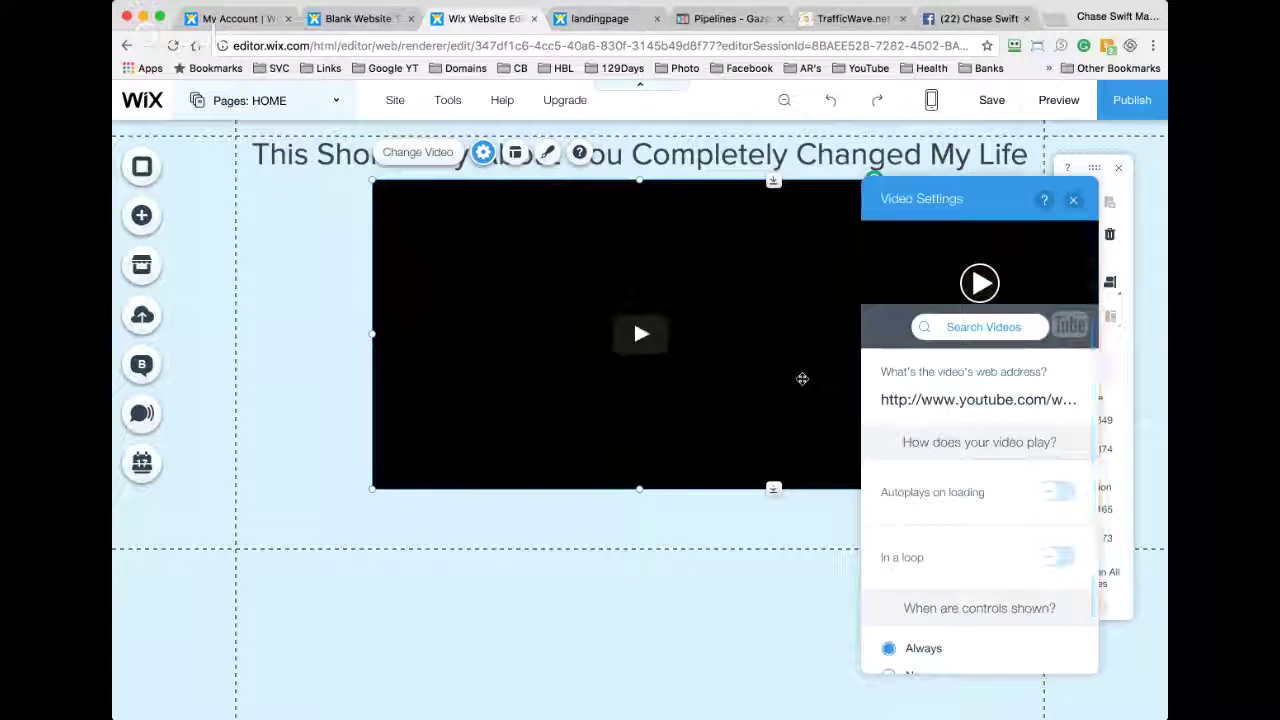
left_click(308, 303)
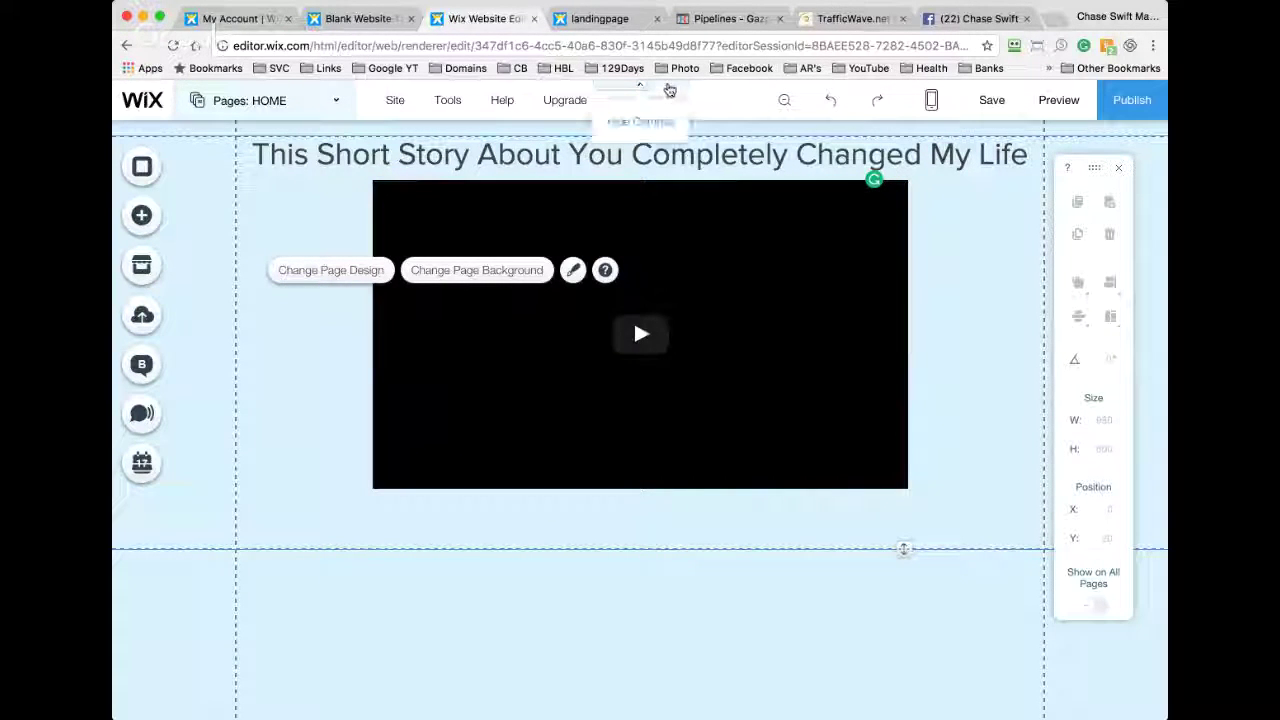
Step: Republish, reload the live /landingpage to play and pause the new clip, then return to the editor
left_click(993, 101)
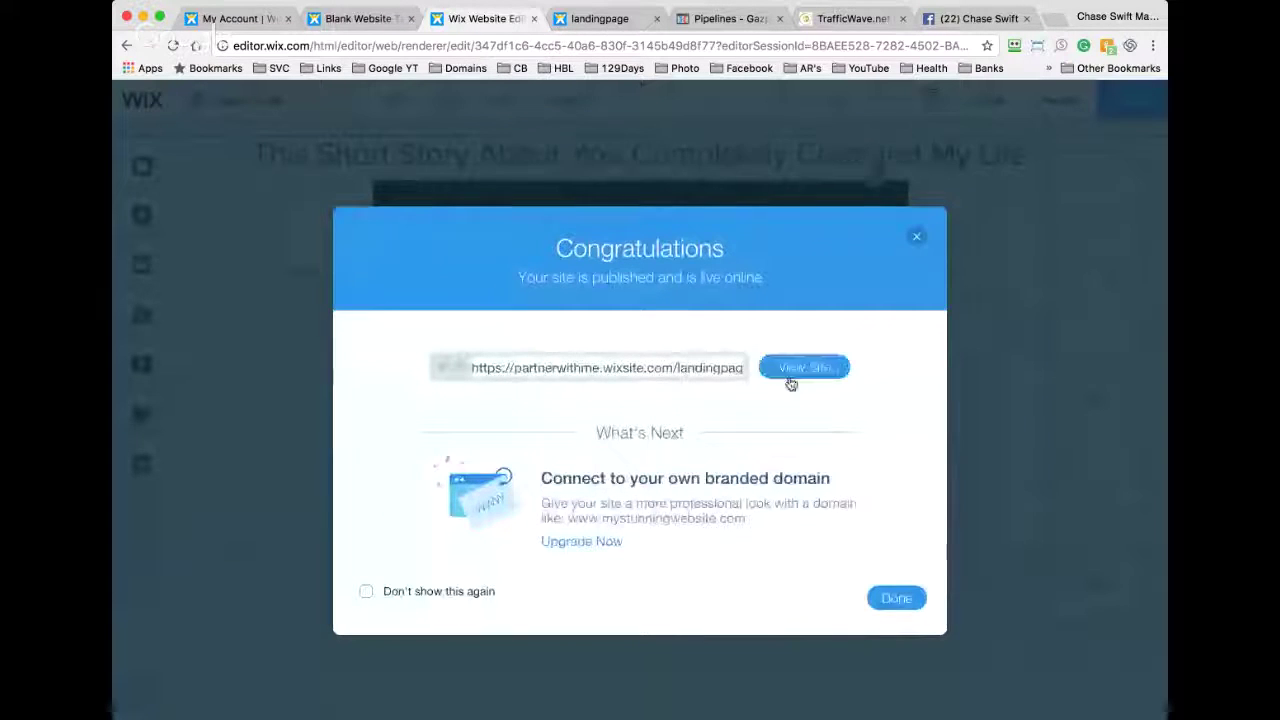
left_click(621, 20)
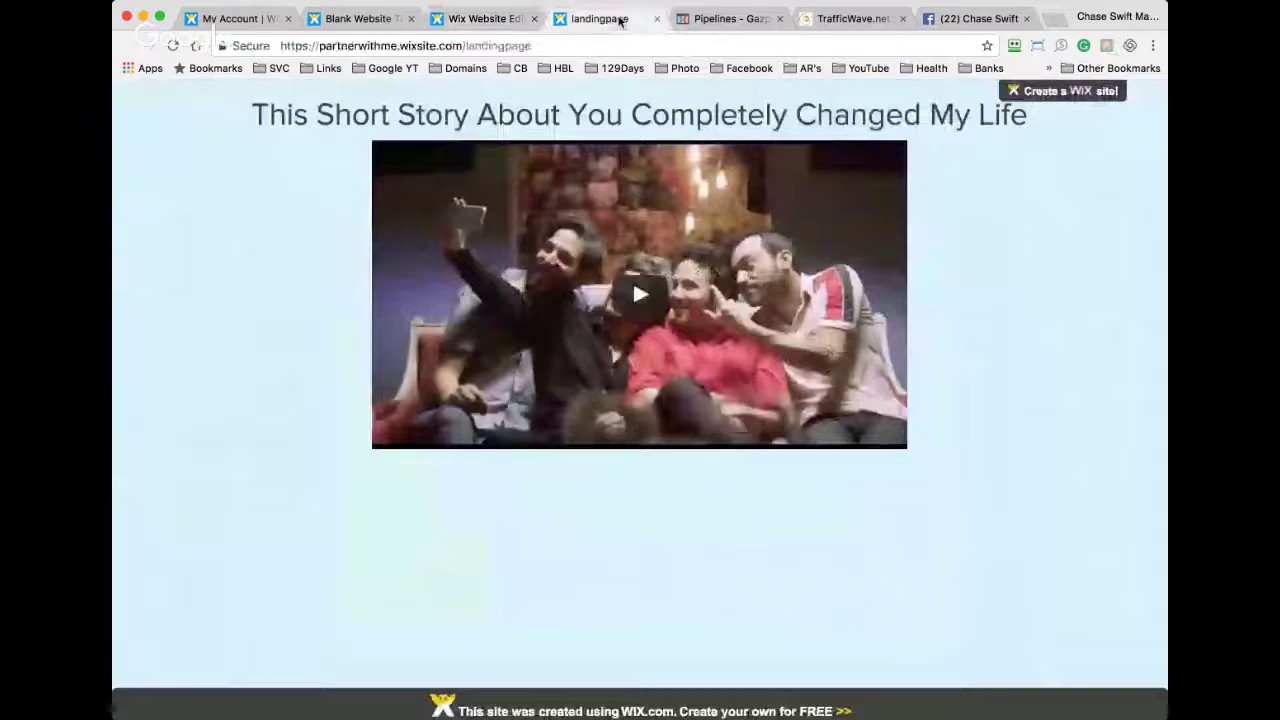
key("super+r")
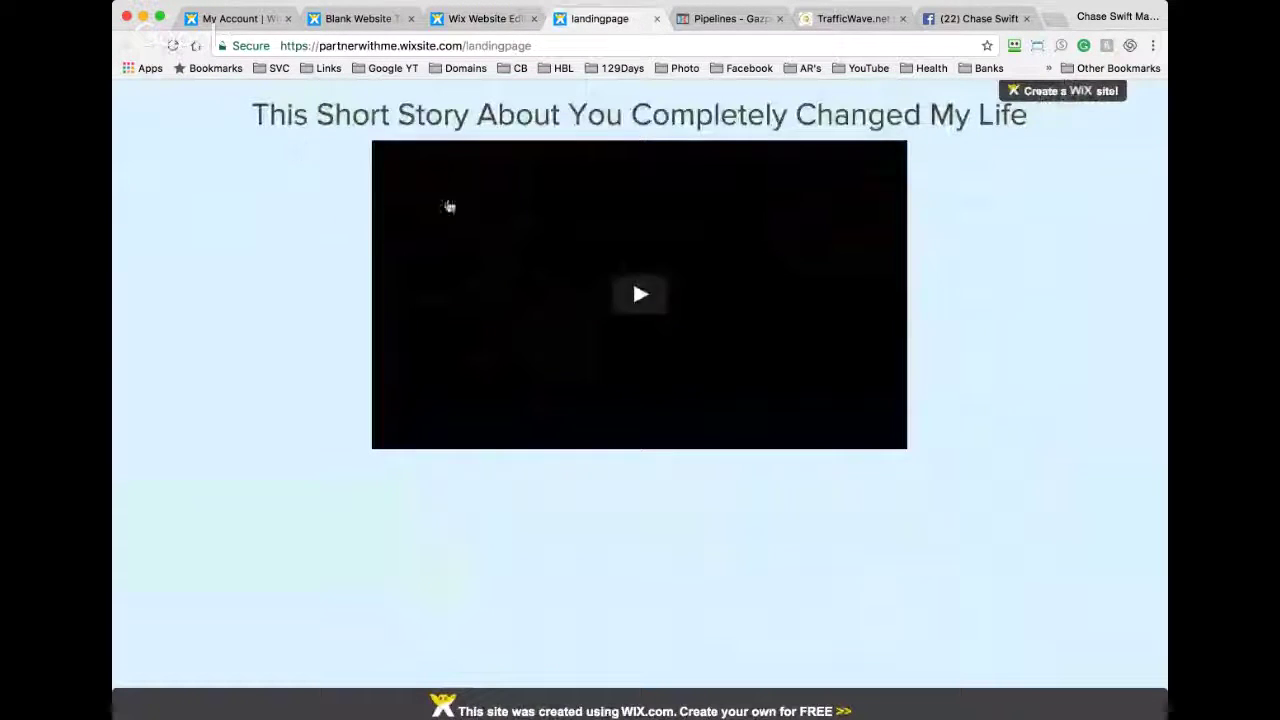
left_click(650, 296)
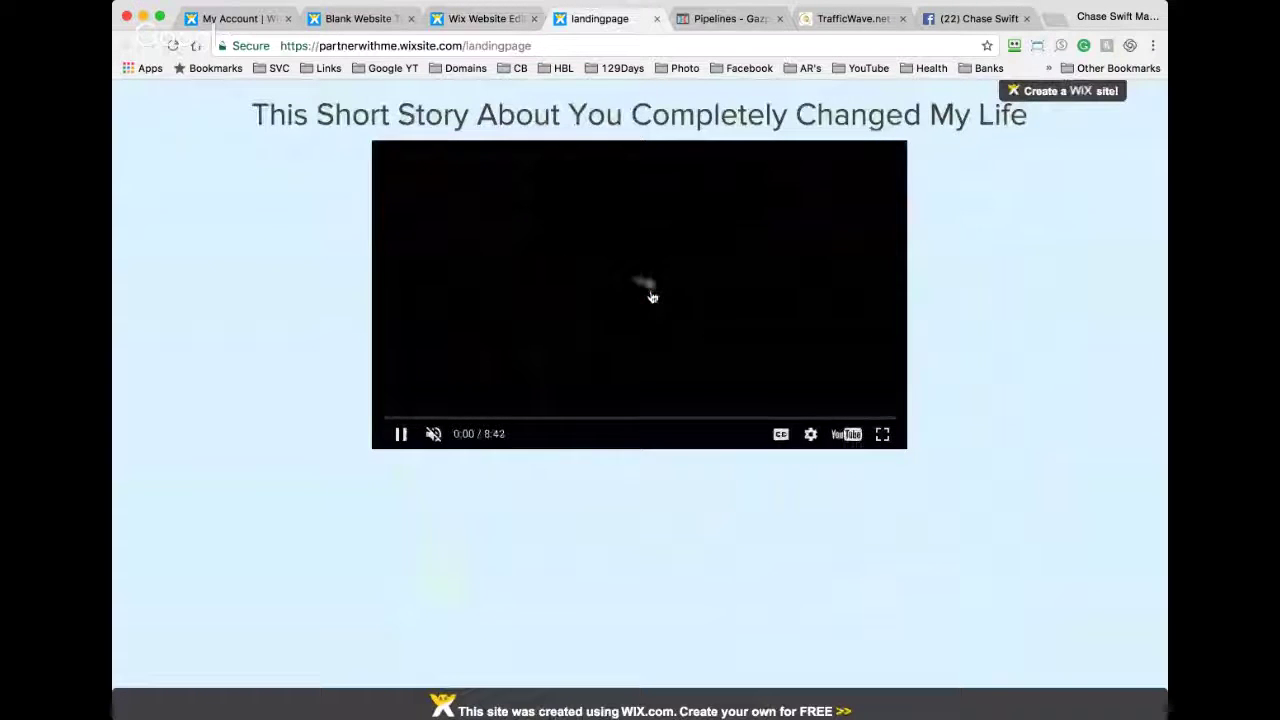
left_click(646, 296)
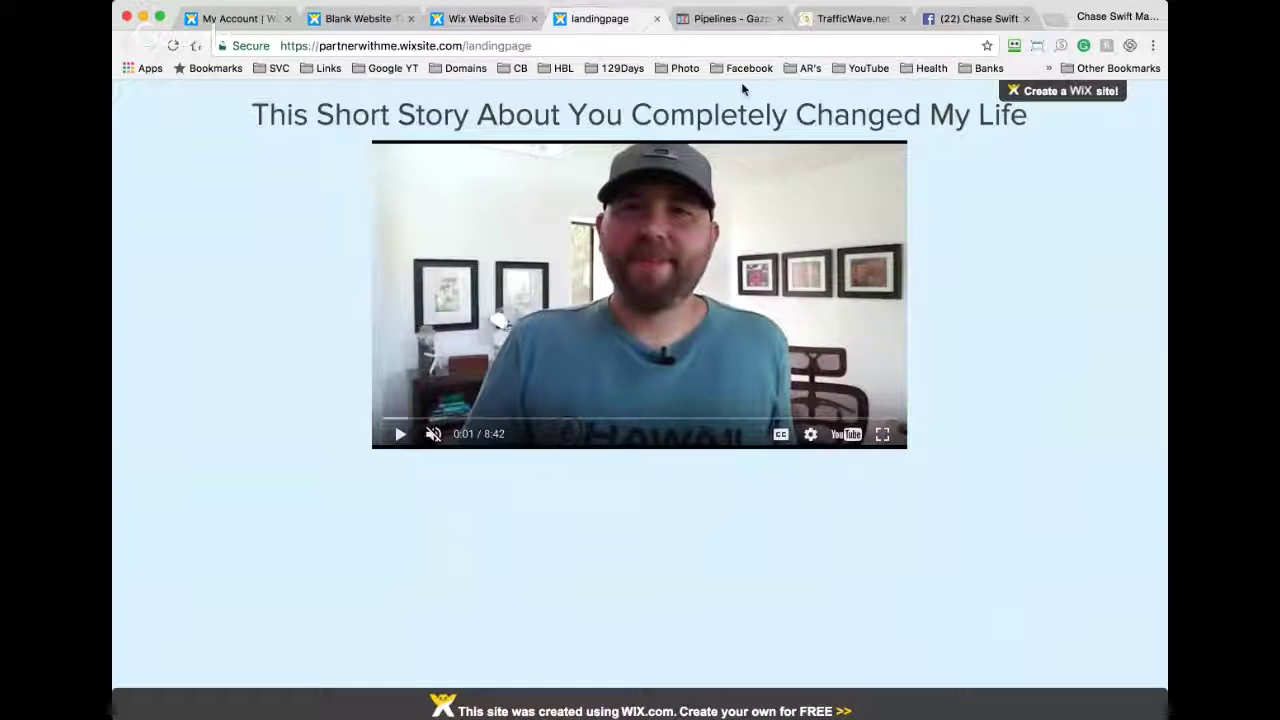
left_click(476, 20)
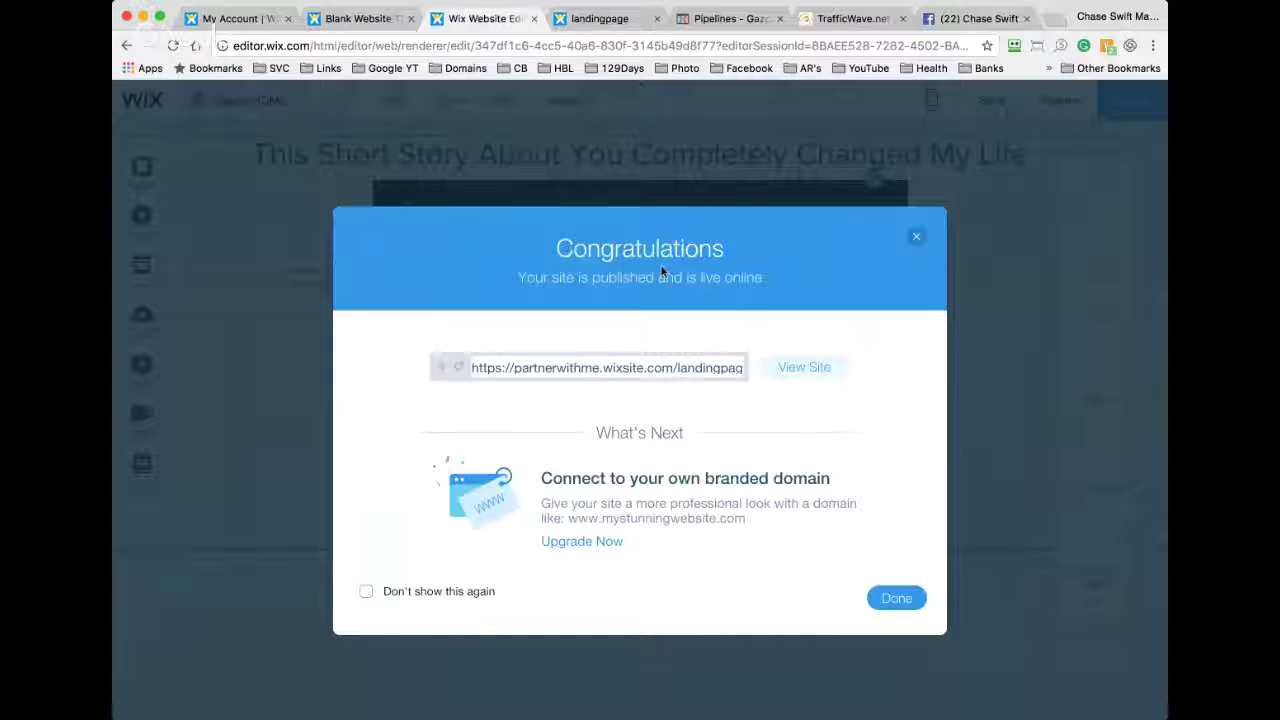
left_click(916, 236)
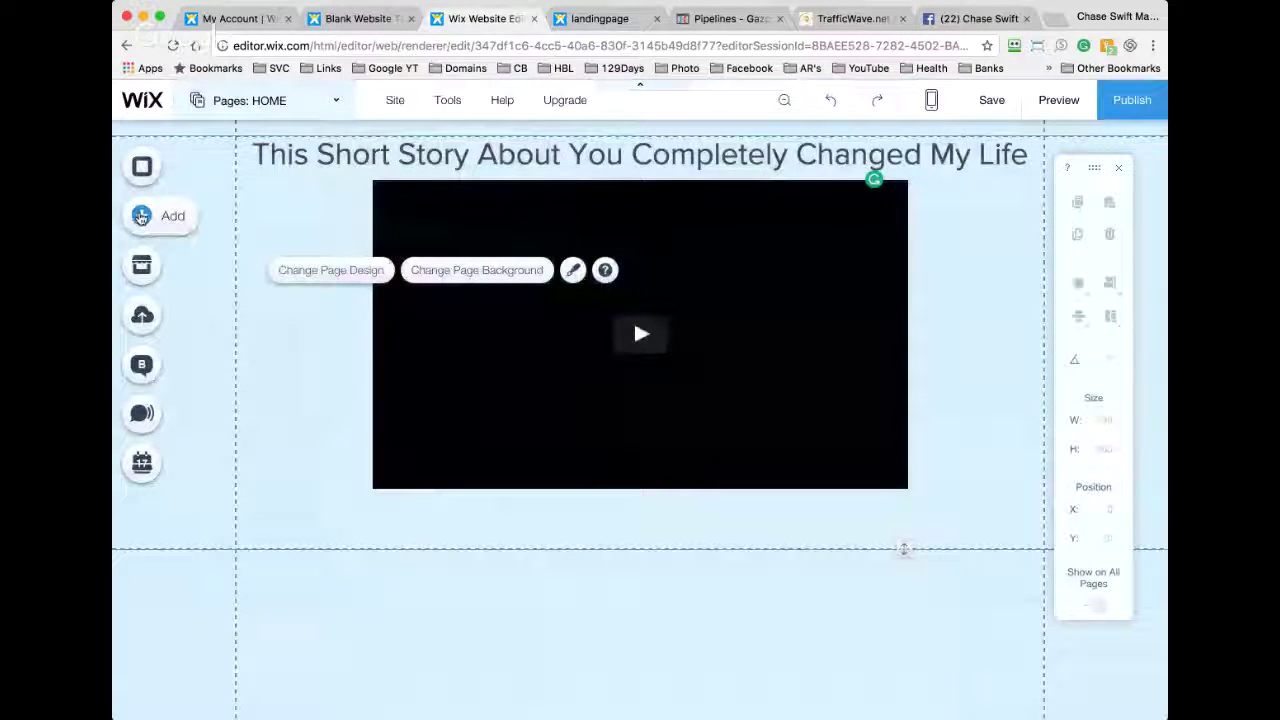
Step: Place a red Read More button below the video, widened to 304 pixels and made taller
left_click(141, 216)
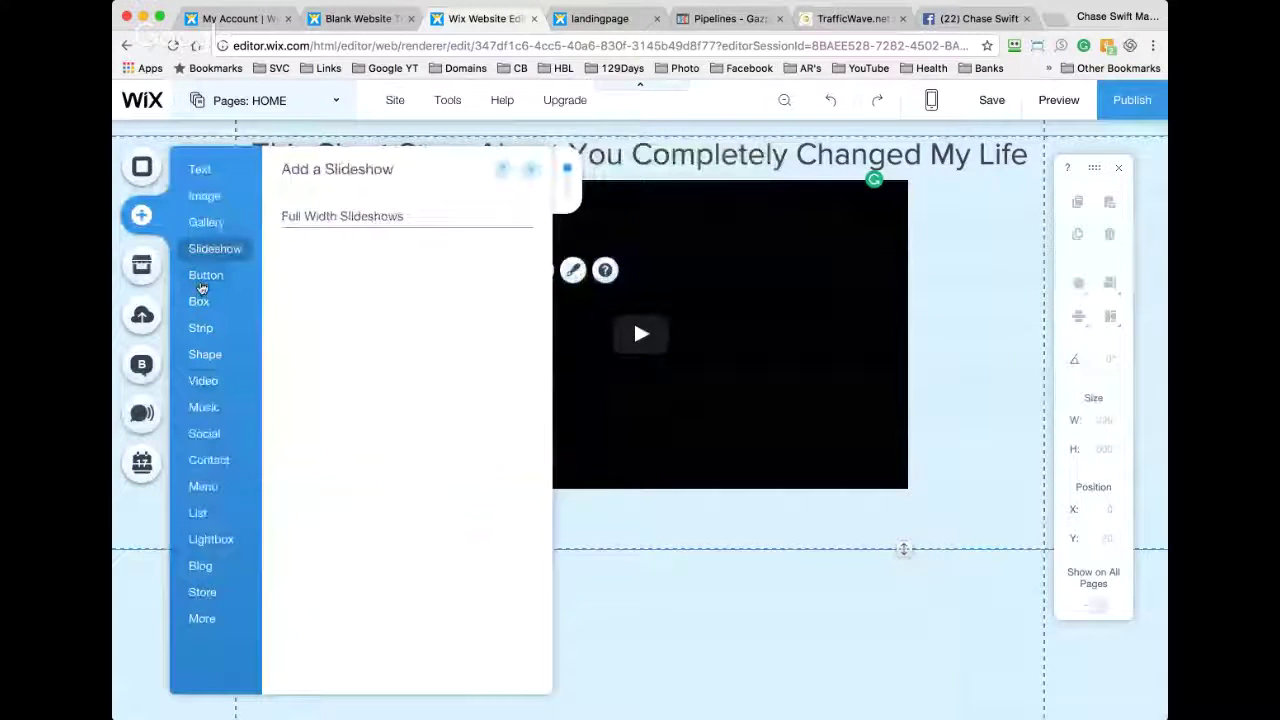
mouse_move(208, 276)
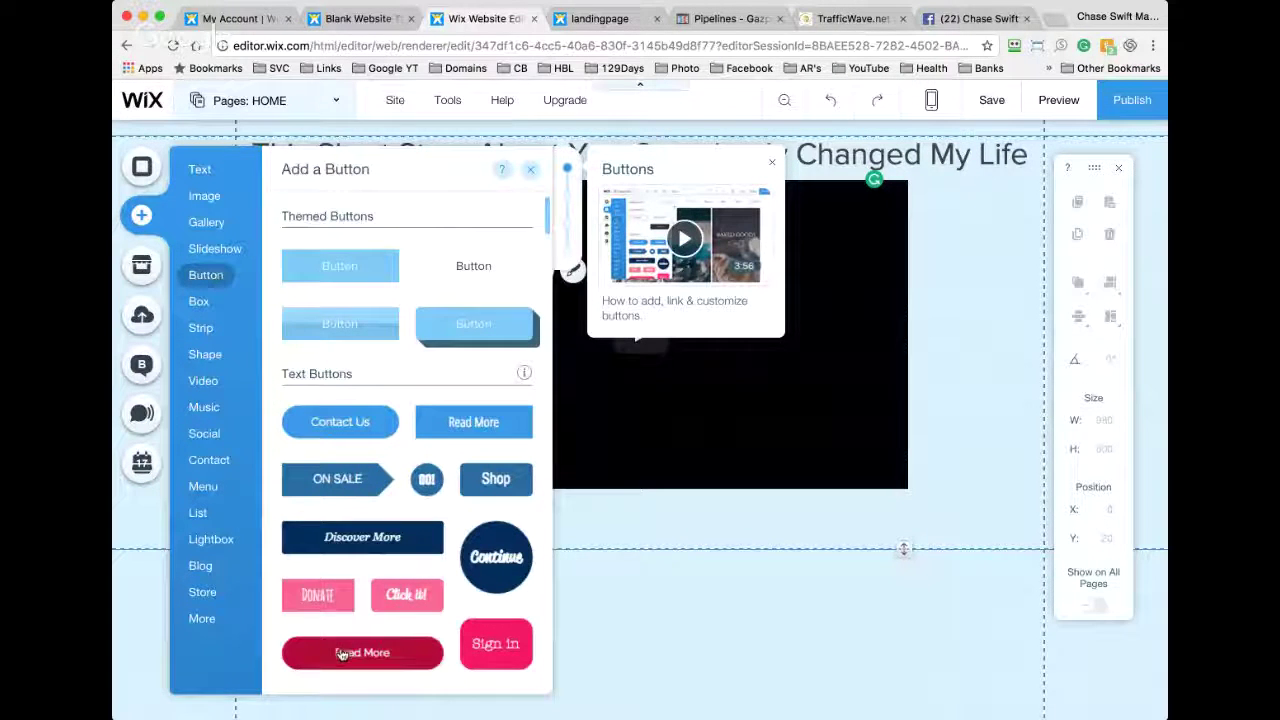
left_click_drag(340, 653, 630, 514)
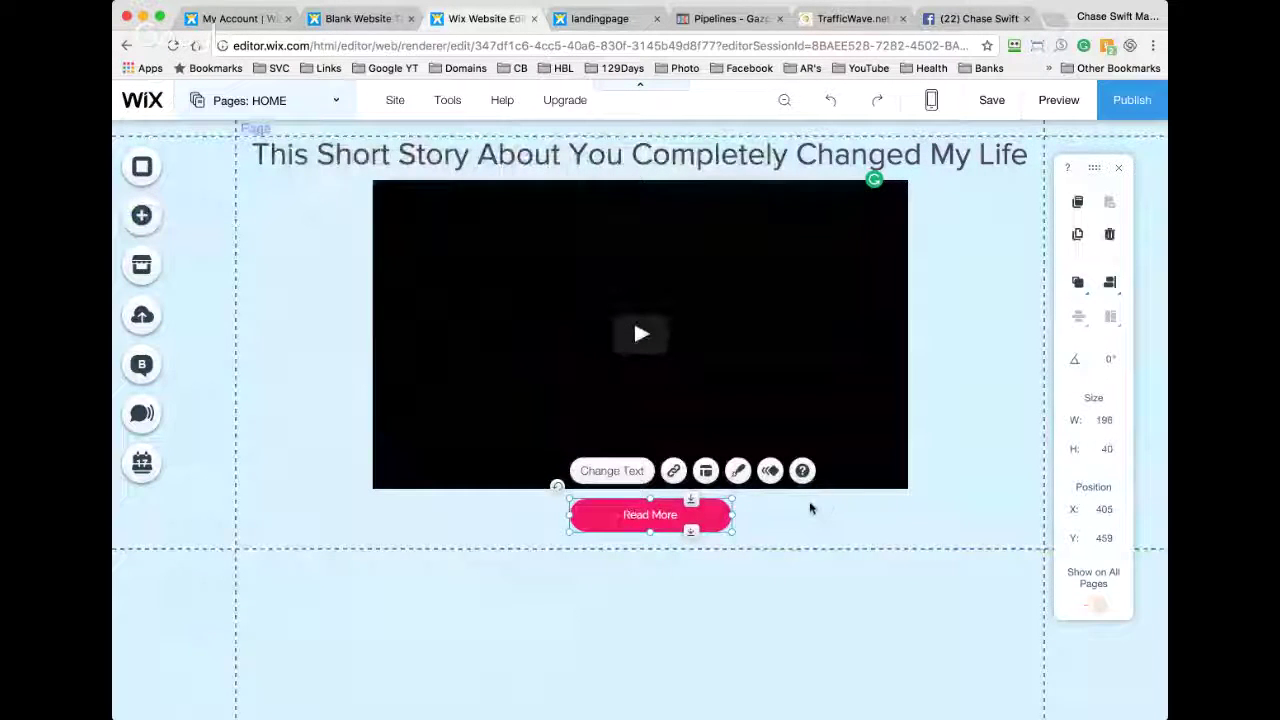
mouse_move(733, 515)
left_mouse_down()
mouse_move(821, 510)
mouse_move(726, 515)
left_mouse_up()
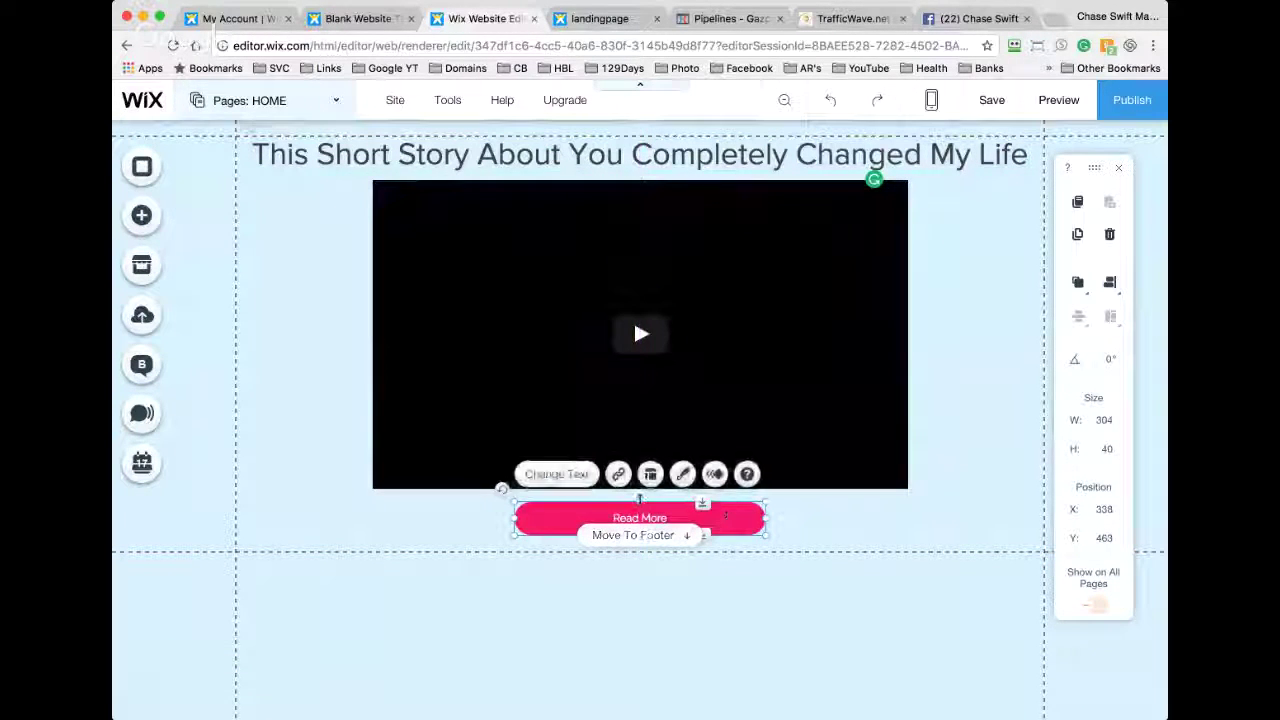
left_click_drag(640, 500, 639, 564)
mouse_move(682, 517)
left_mouse_down()
mouse_move(708, 516)
mouse_move(674, 513)
left_mouse_up()
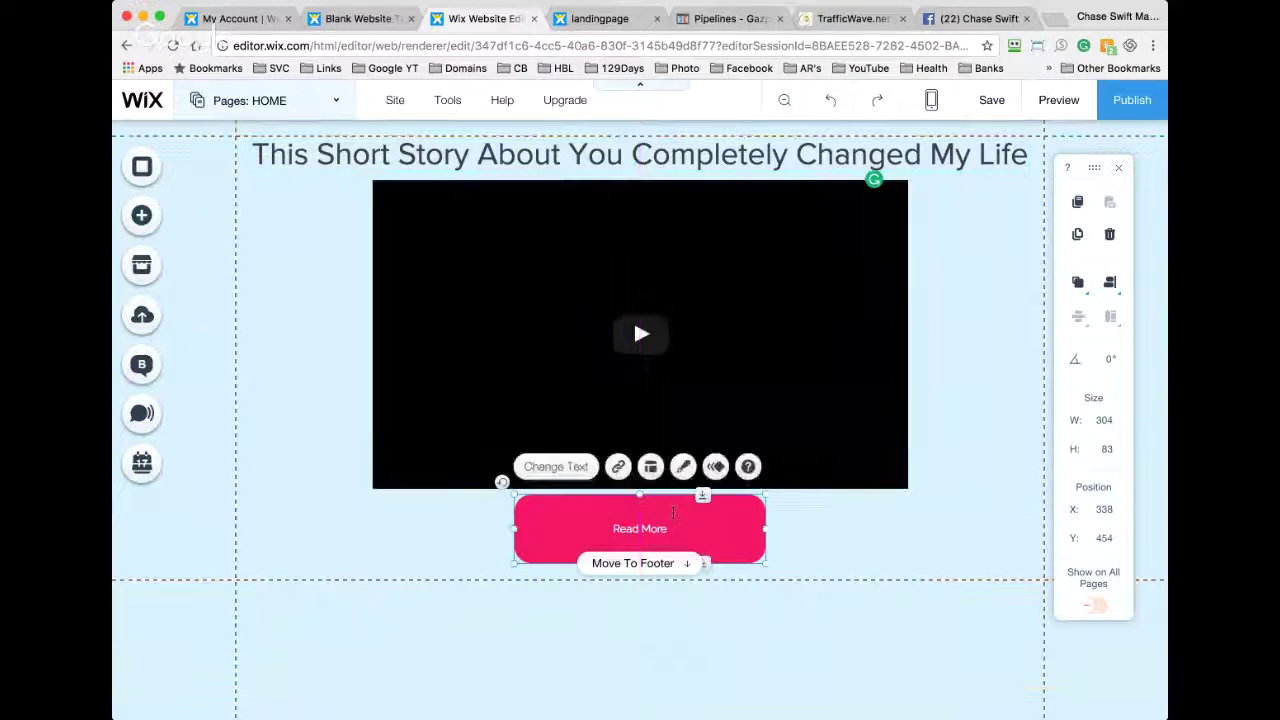
Step: Relabel the button 'Learn More Here...' and bring up its link options
left_click(557, 467)
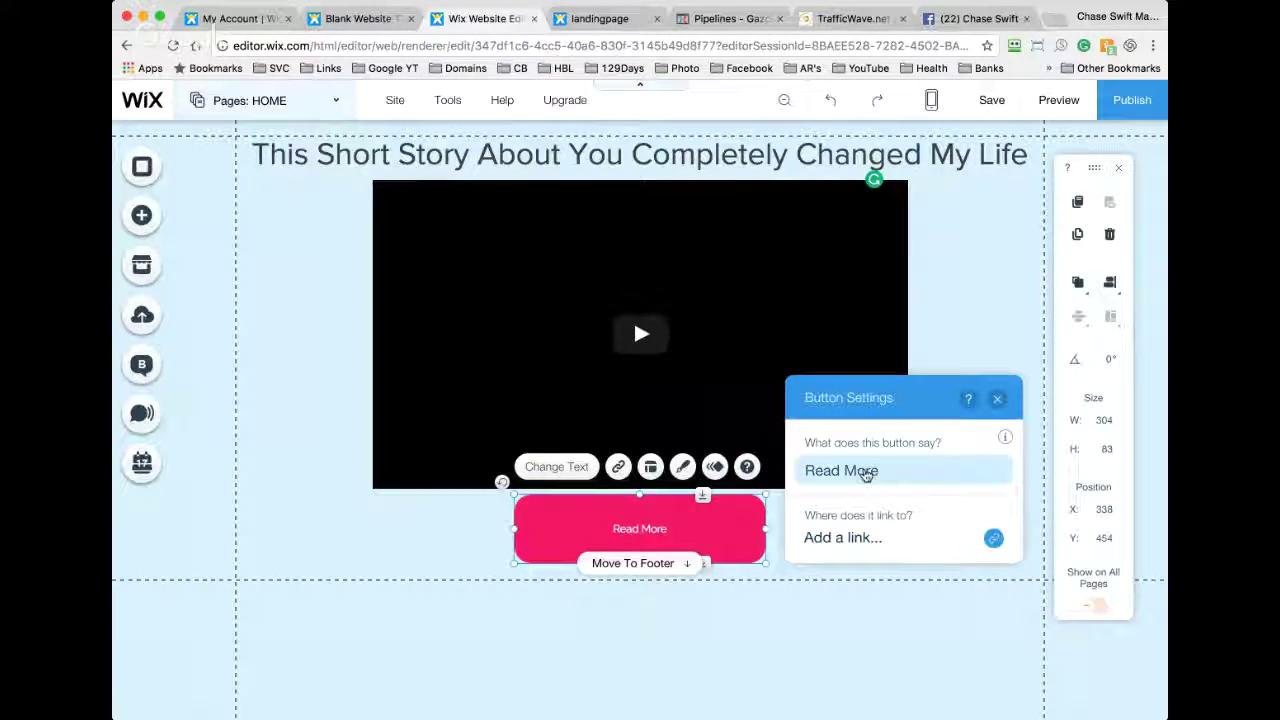
left_click(865, 472)
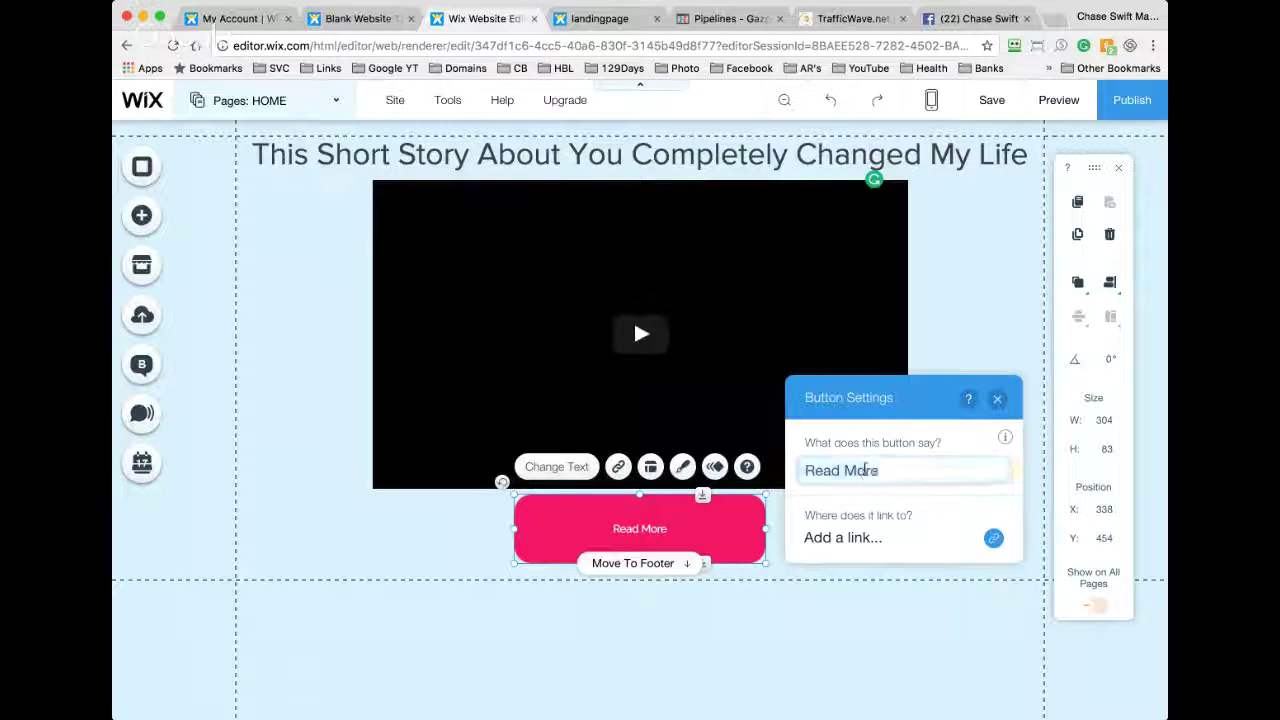
key("super+a")
type("Lear")
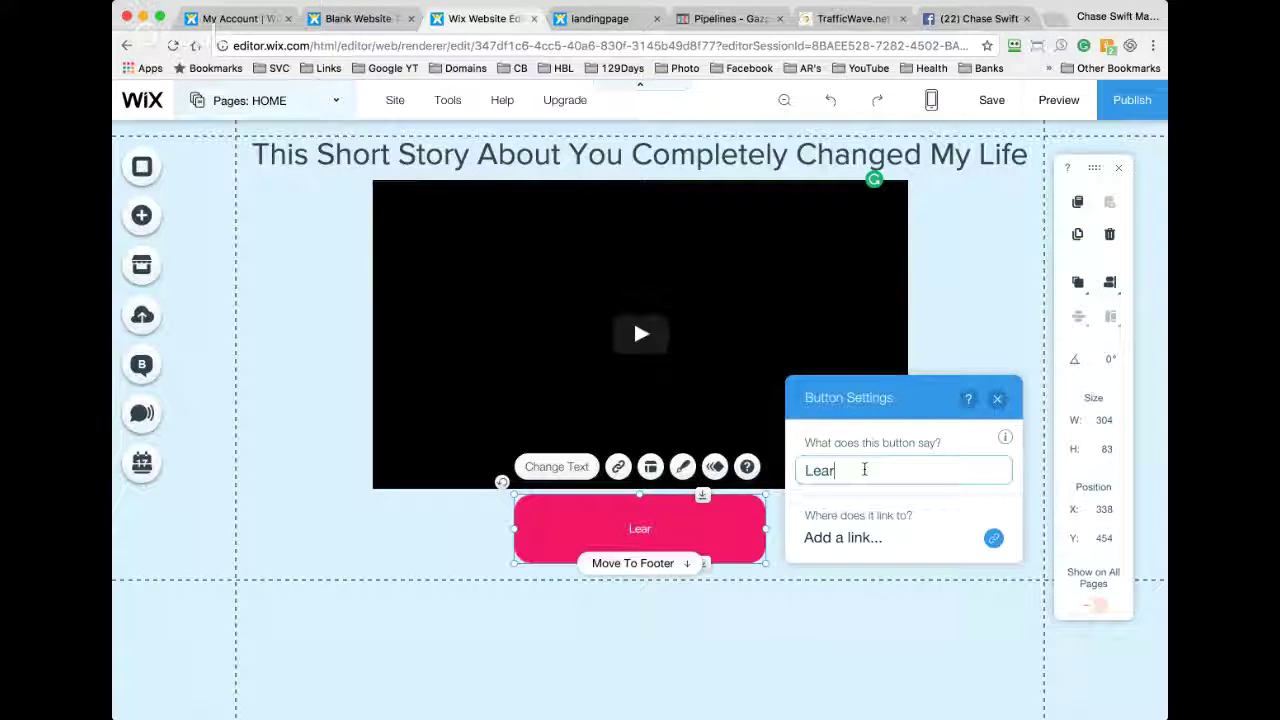
type("n ")
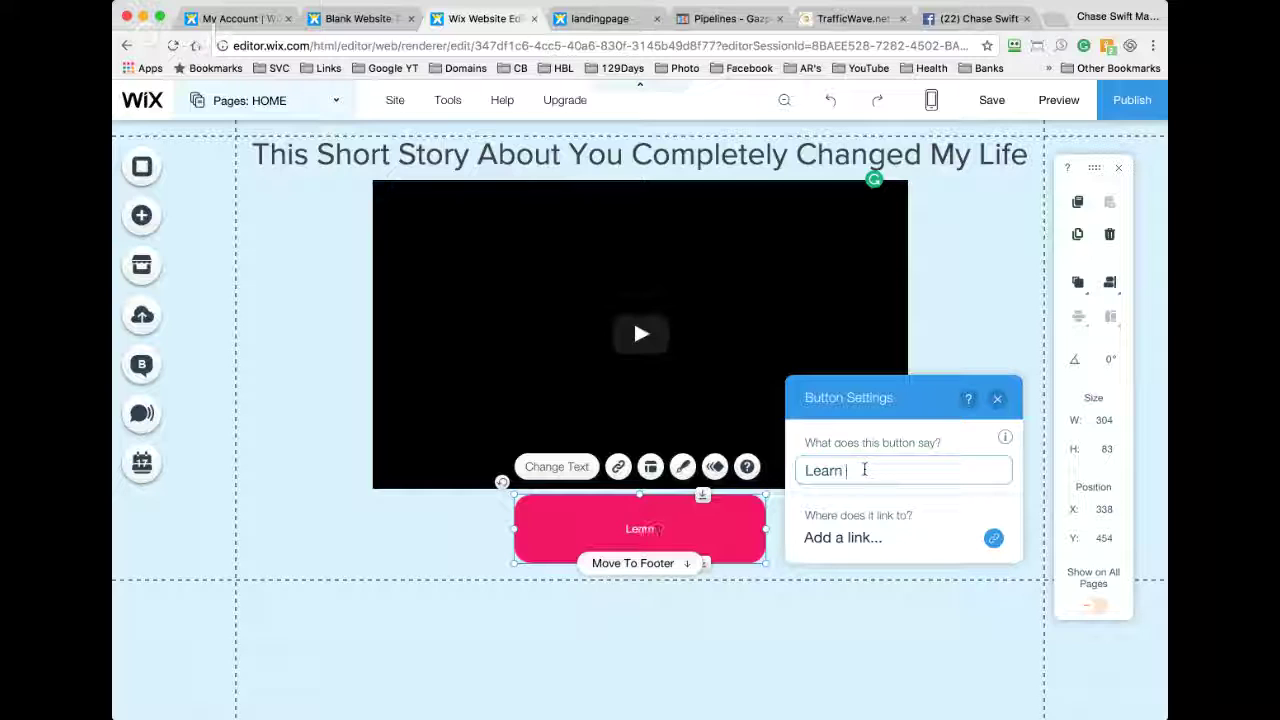
type("mMore Her")
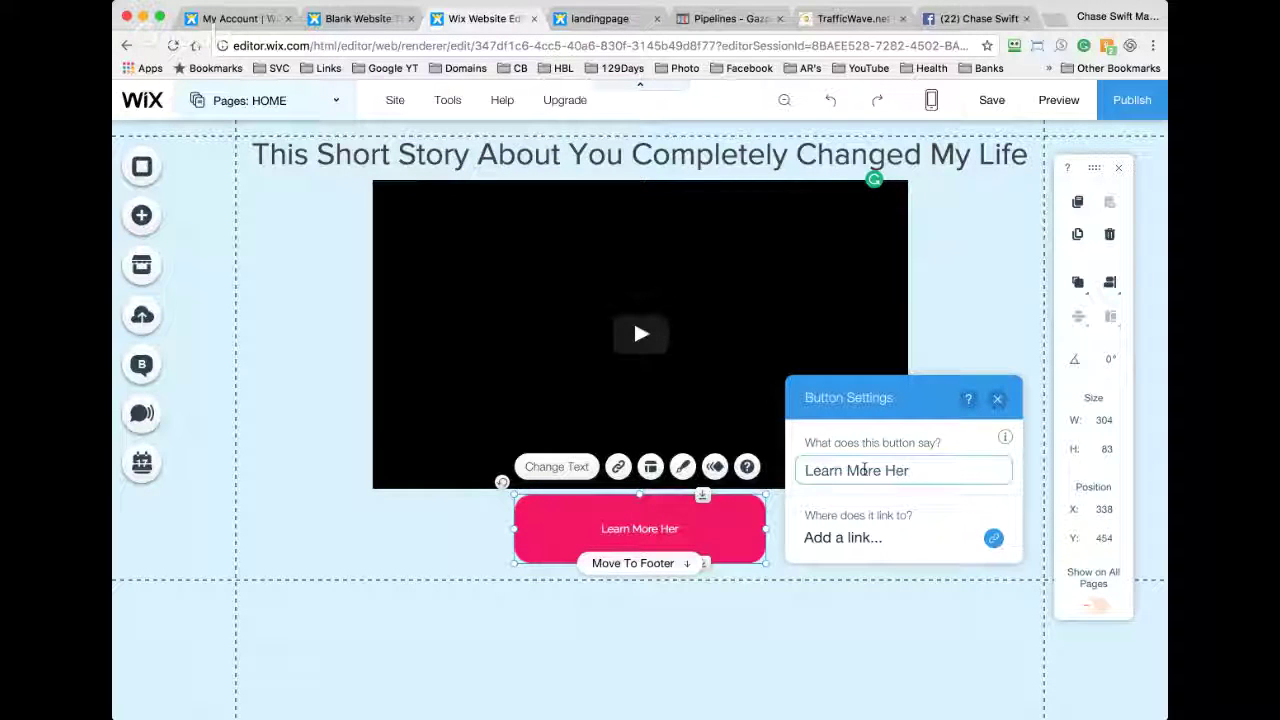
type("e...")
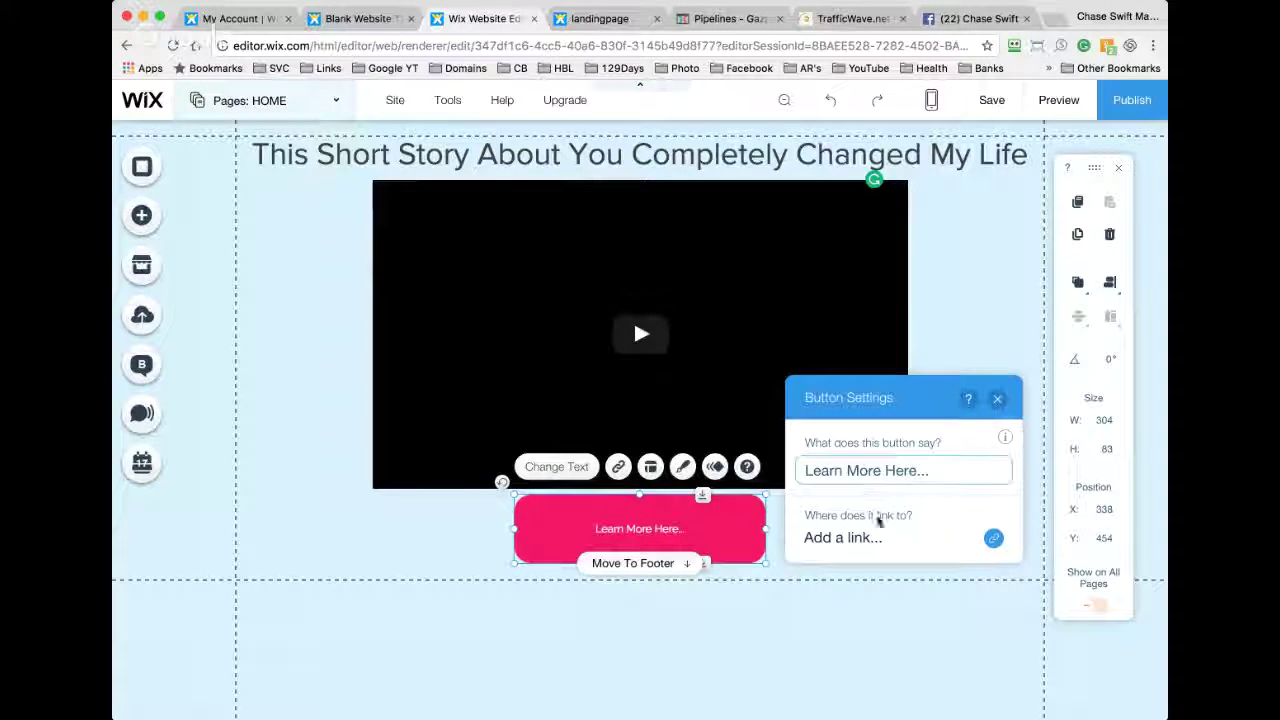
left_click(863, 540)
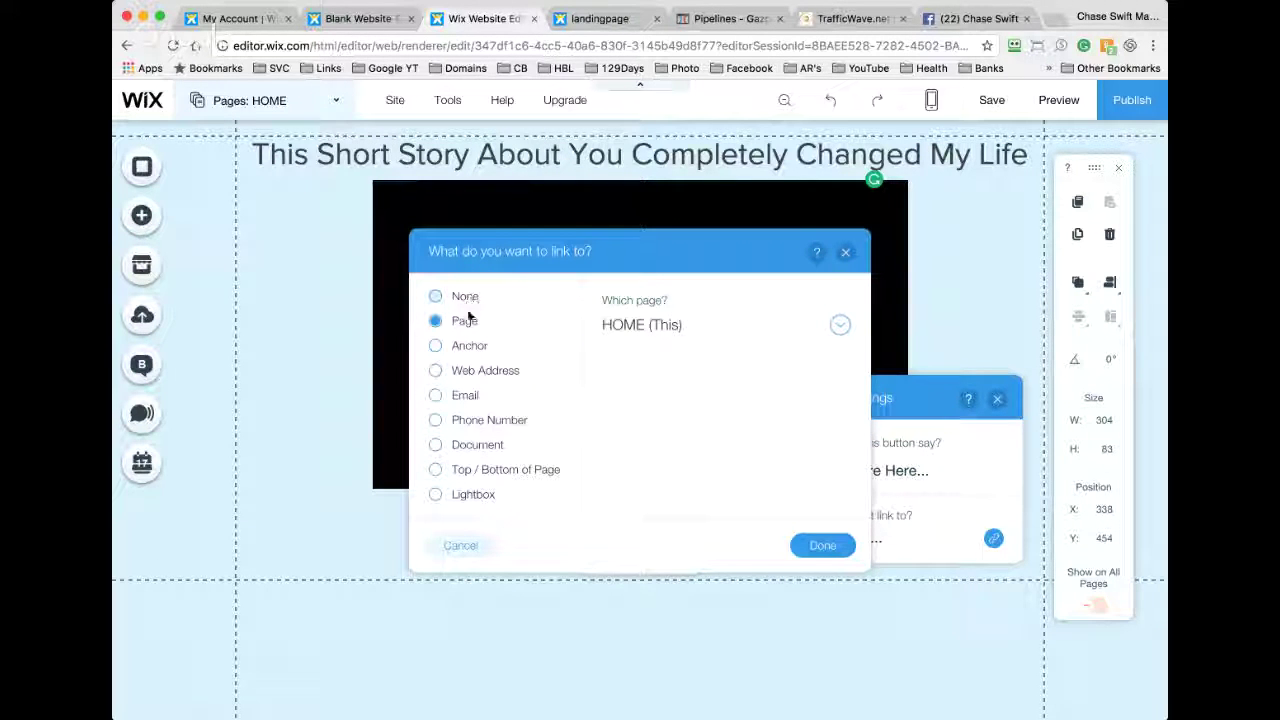
Step: Link the button to the copied Facebook profile web address, opening in a new window
left_click(471, 371)
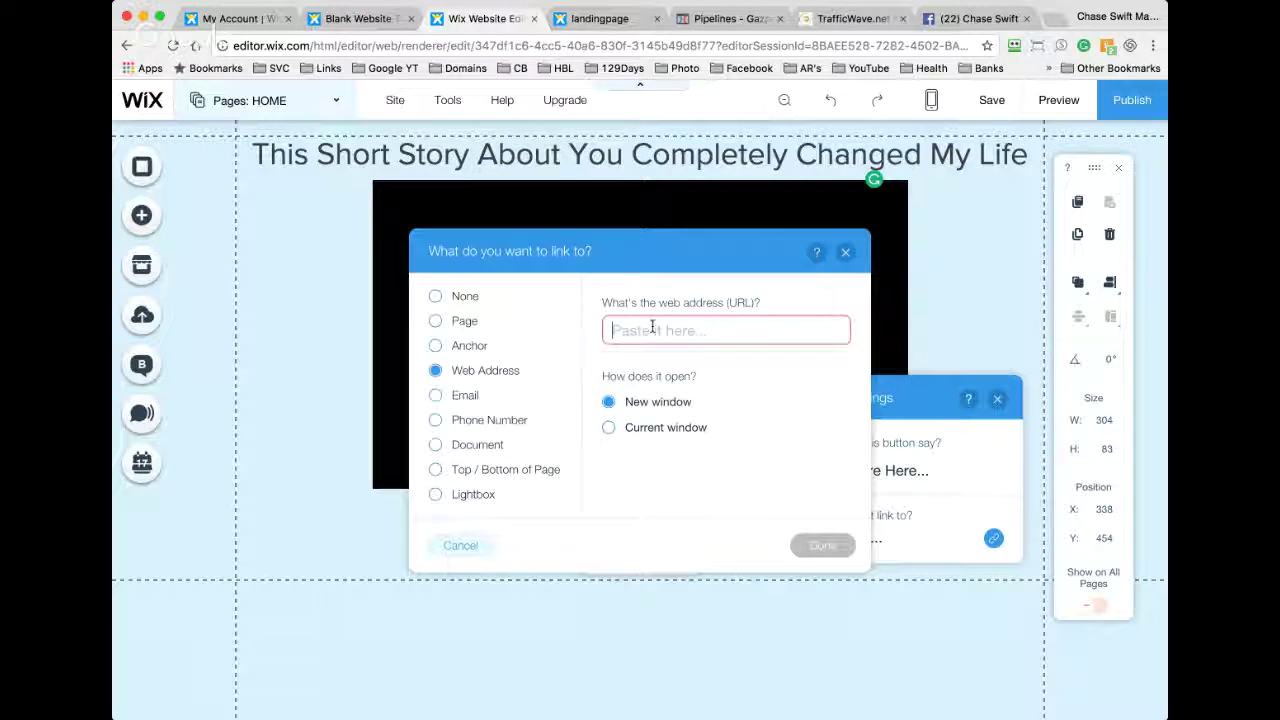
left_click(968, 18)
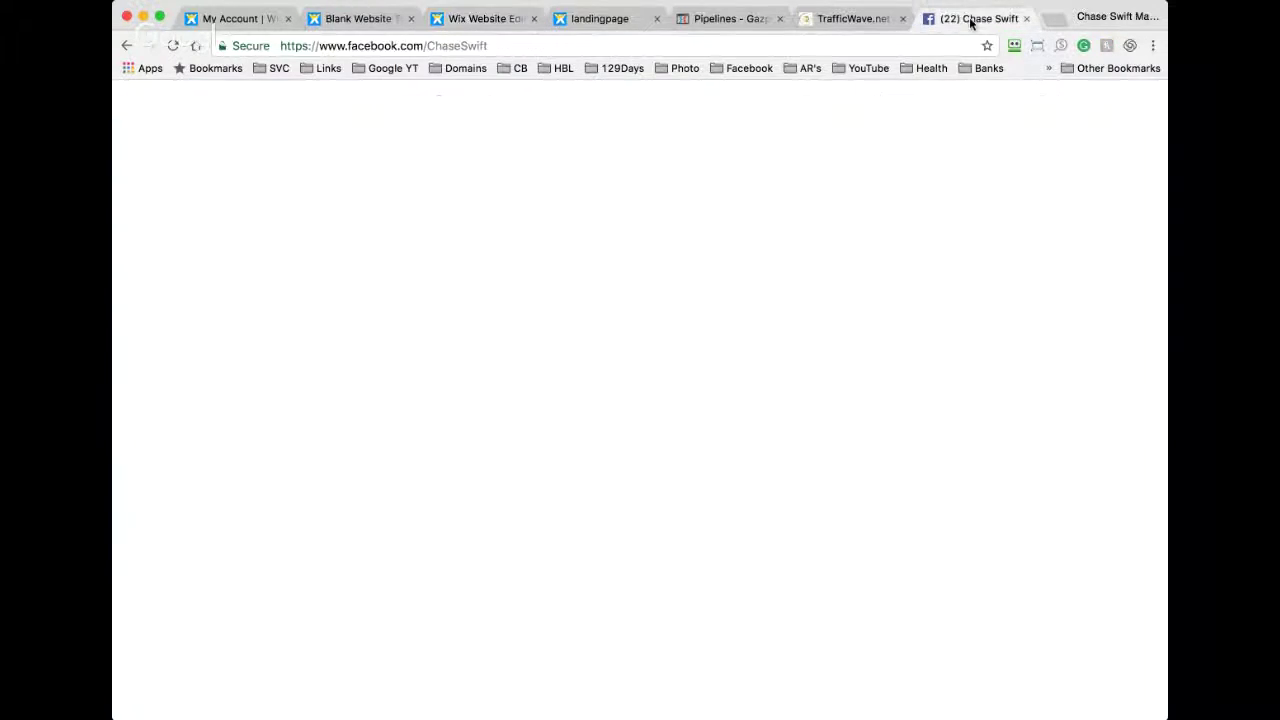
left_click(530, 45)
key("super+c")
left_click(600, 18)
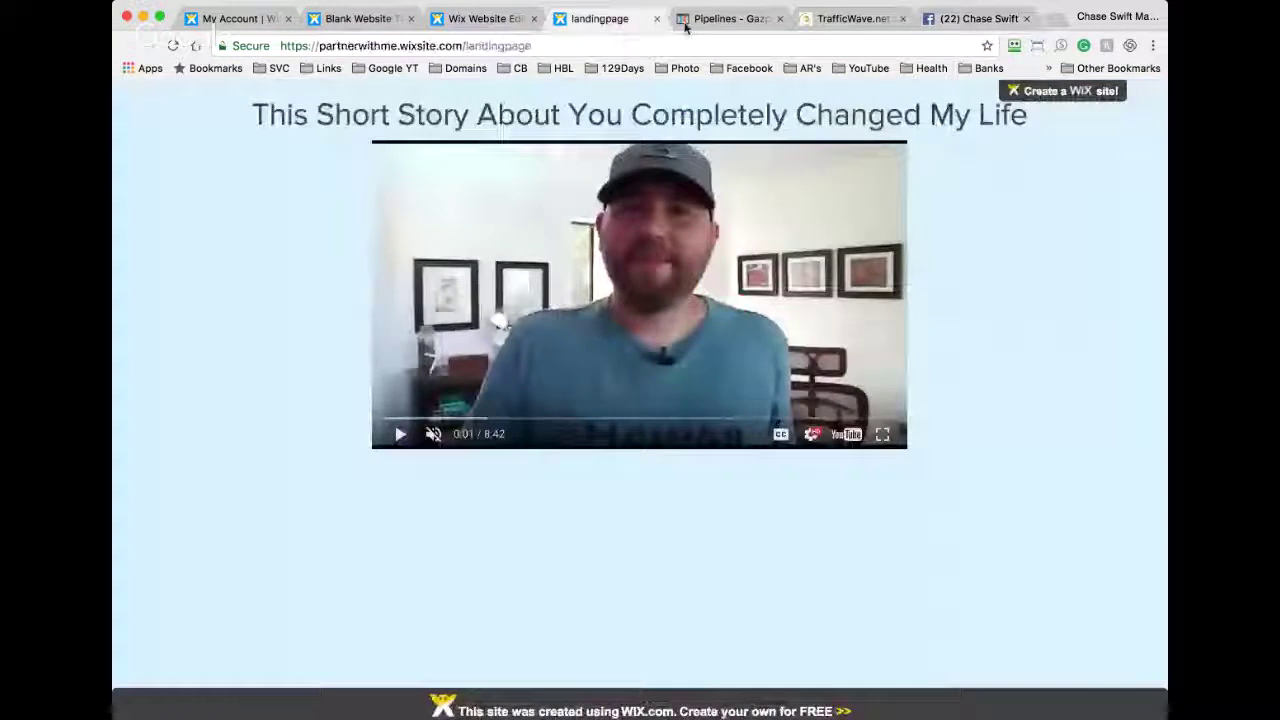
left_click(469, 20)
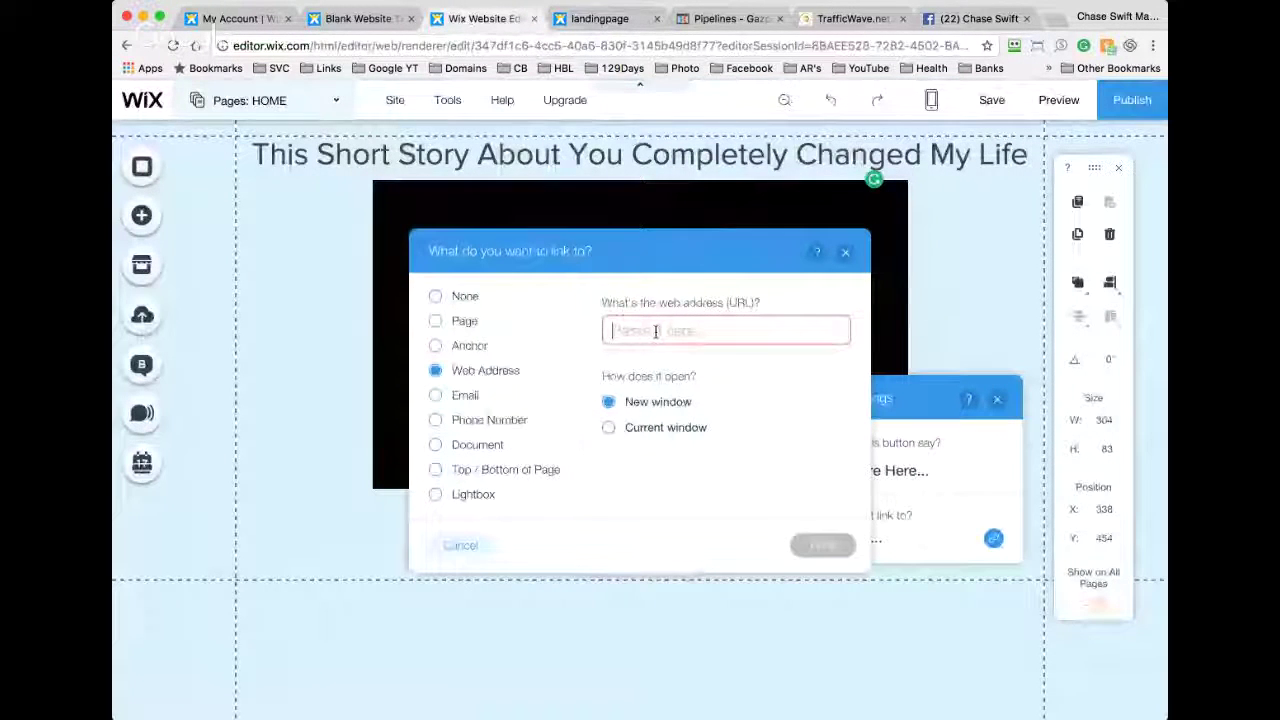
key("super+v")
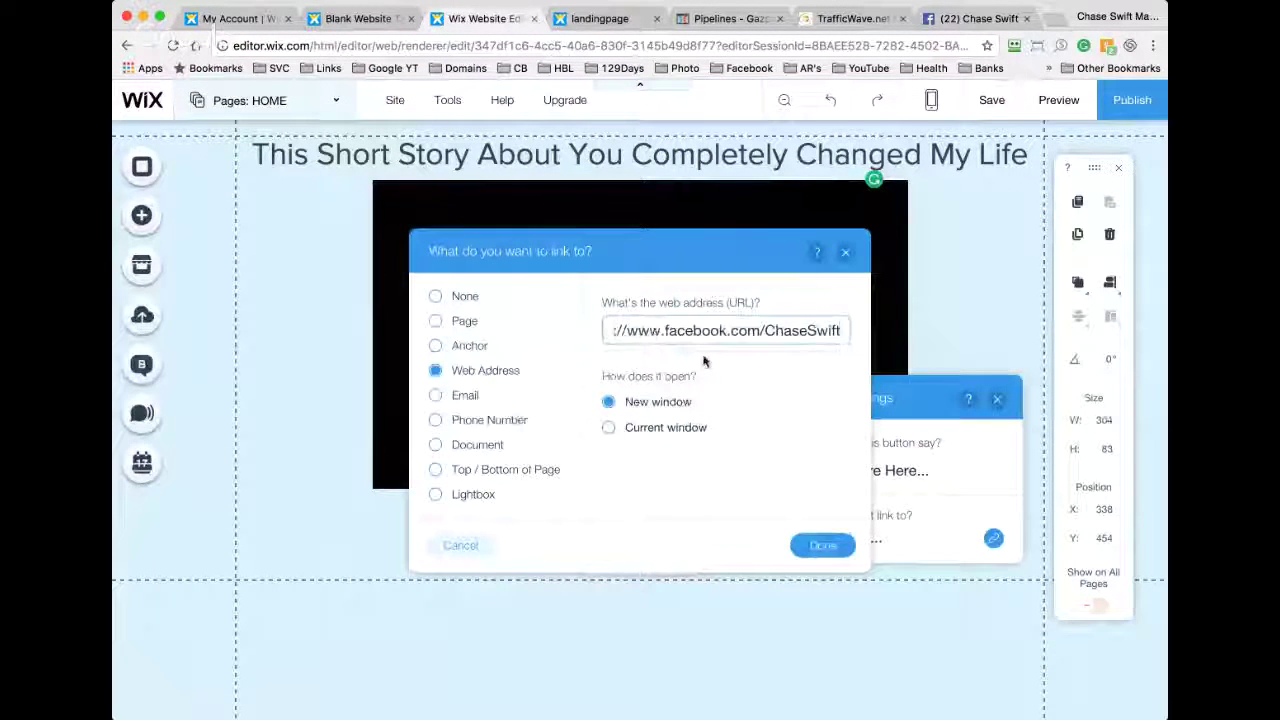
left_click(818, 544)
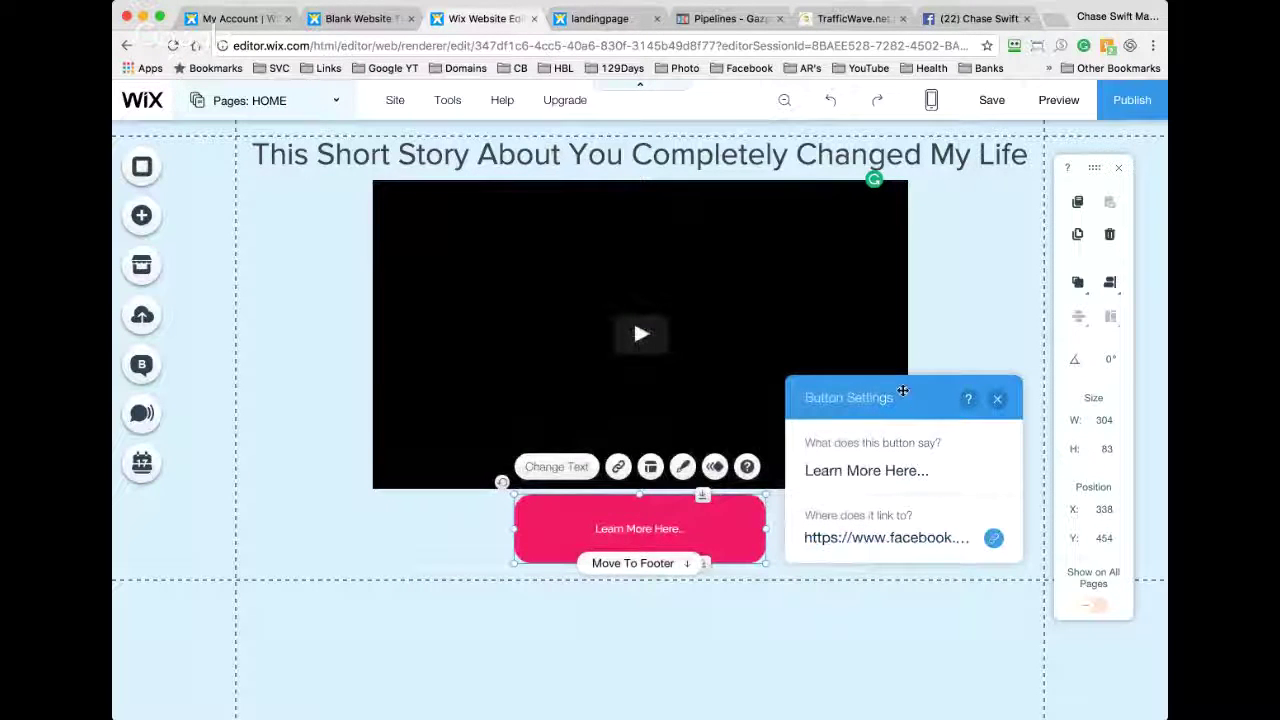
Step: Review the Learn More Here... button's text and link settings
left_click(665, 528)
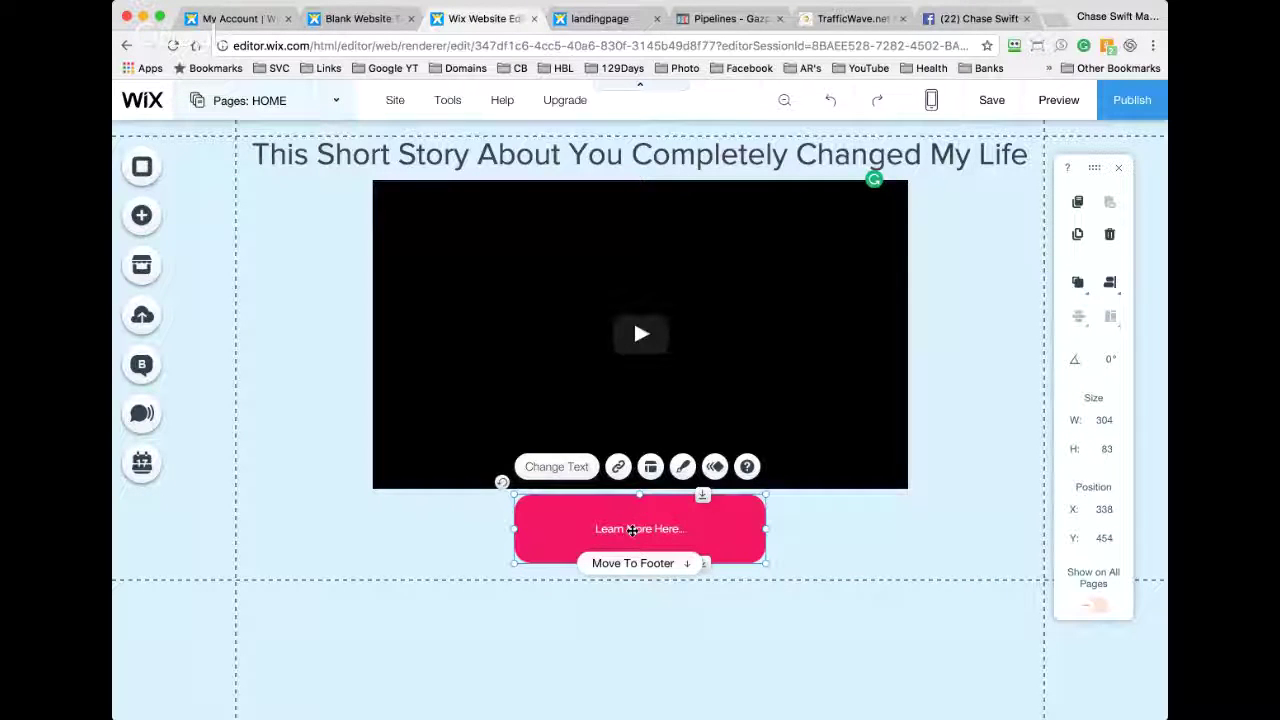
left_click(428, 519)
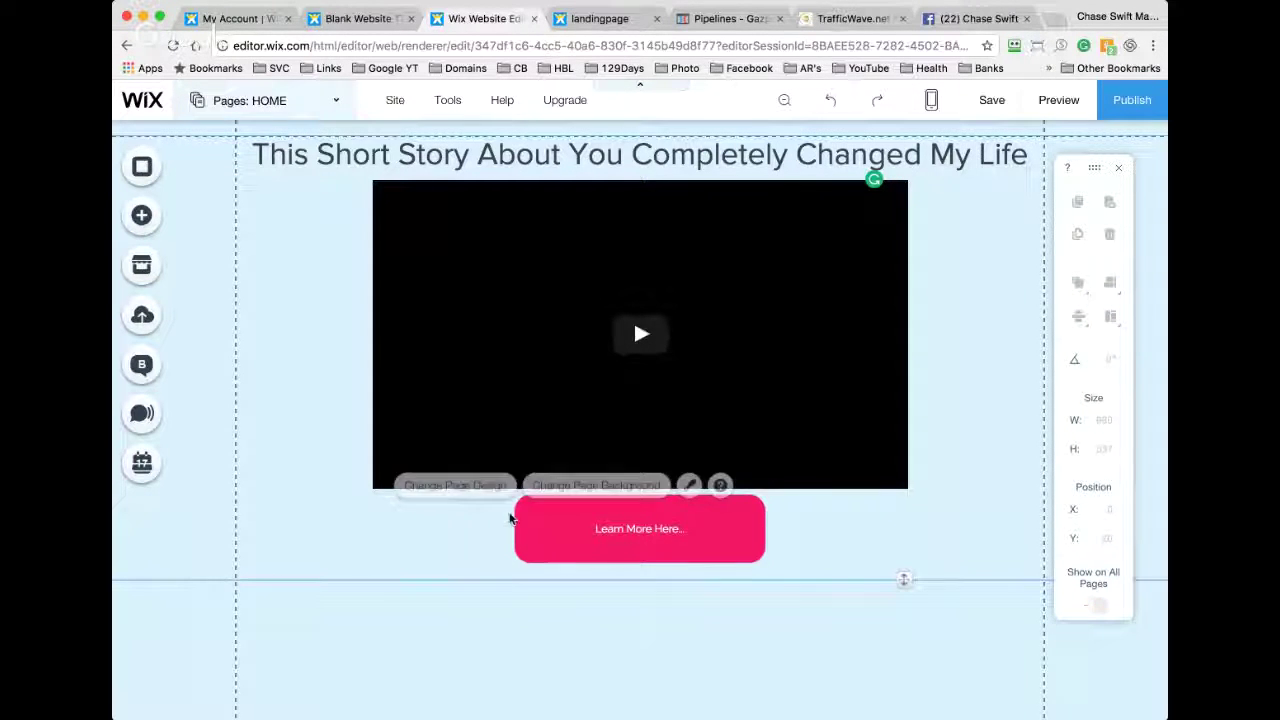
left_click(623, 528)
left_click(560, 467)
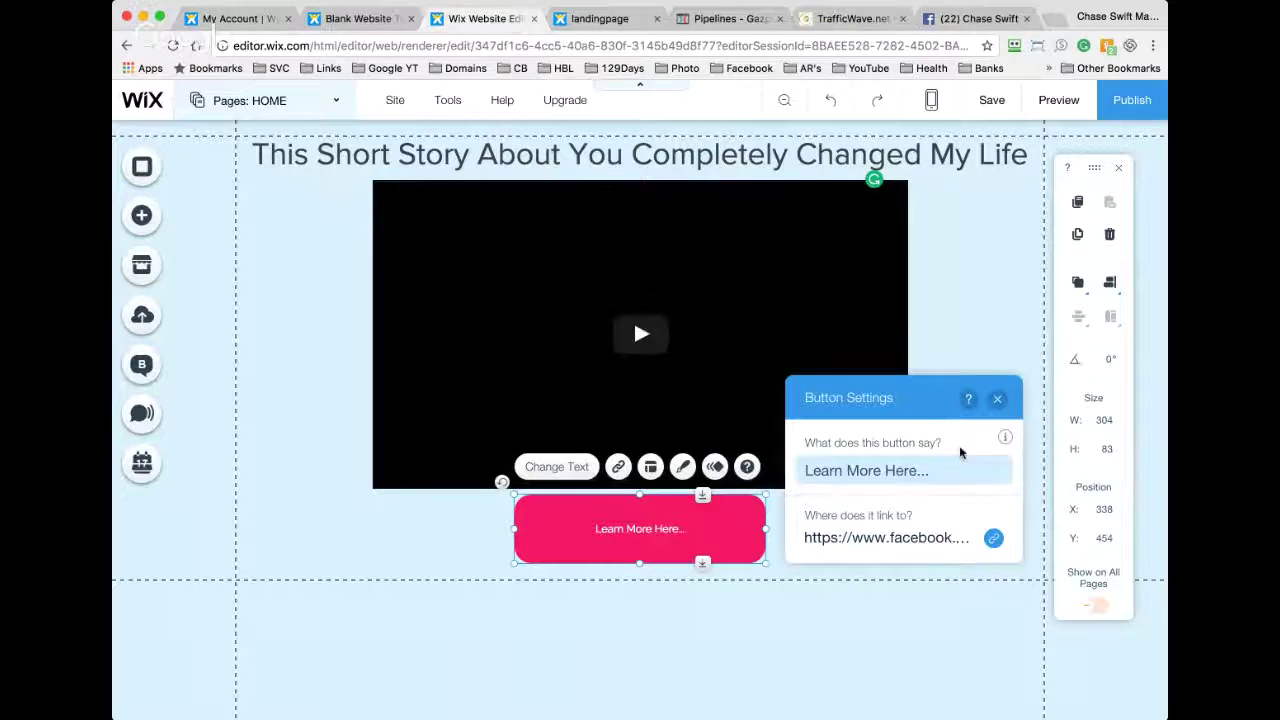
mouse_move(1007, 438)
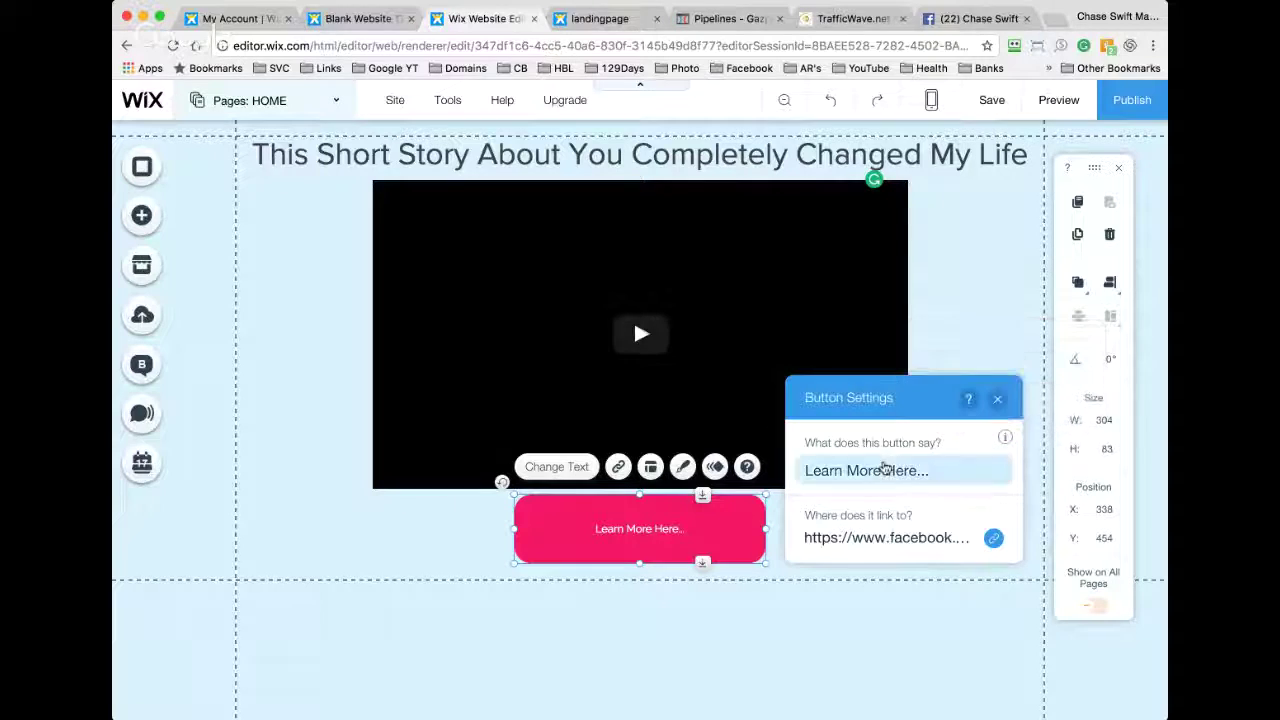
left_click(666, 531)
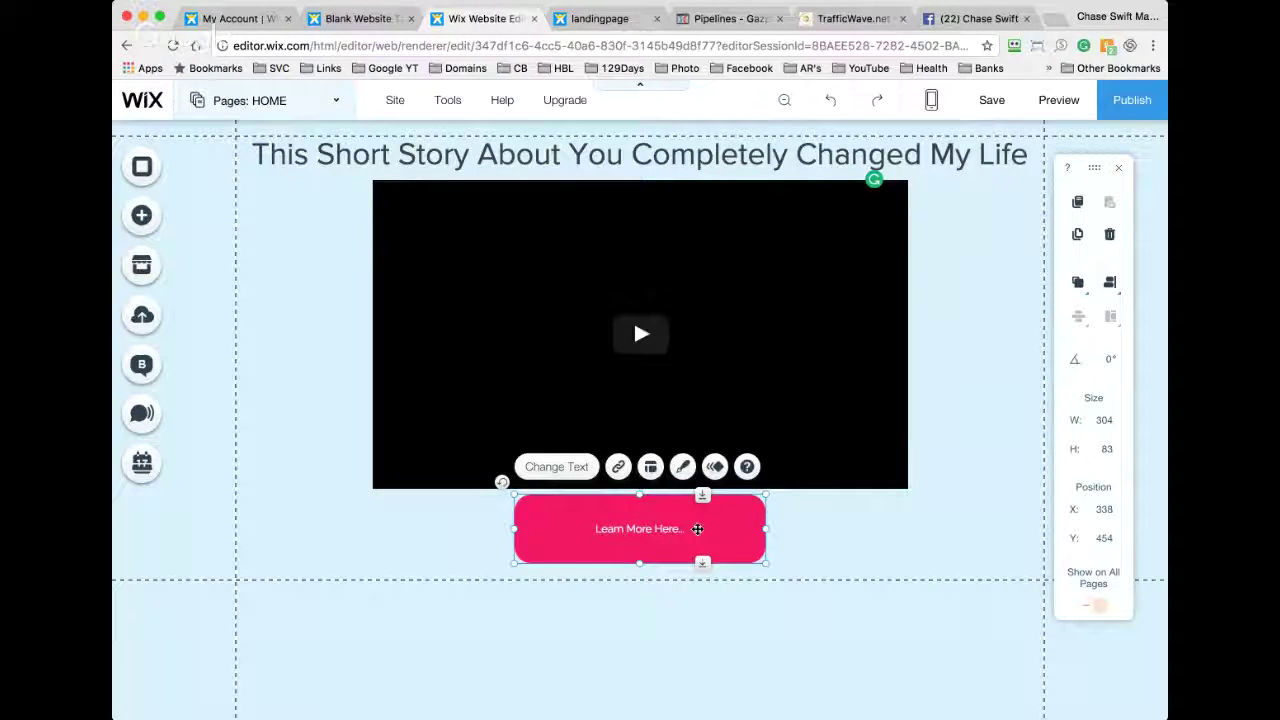
double_click(634, 527)
left_click(634, 527)
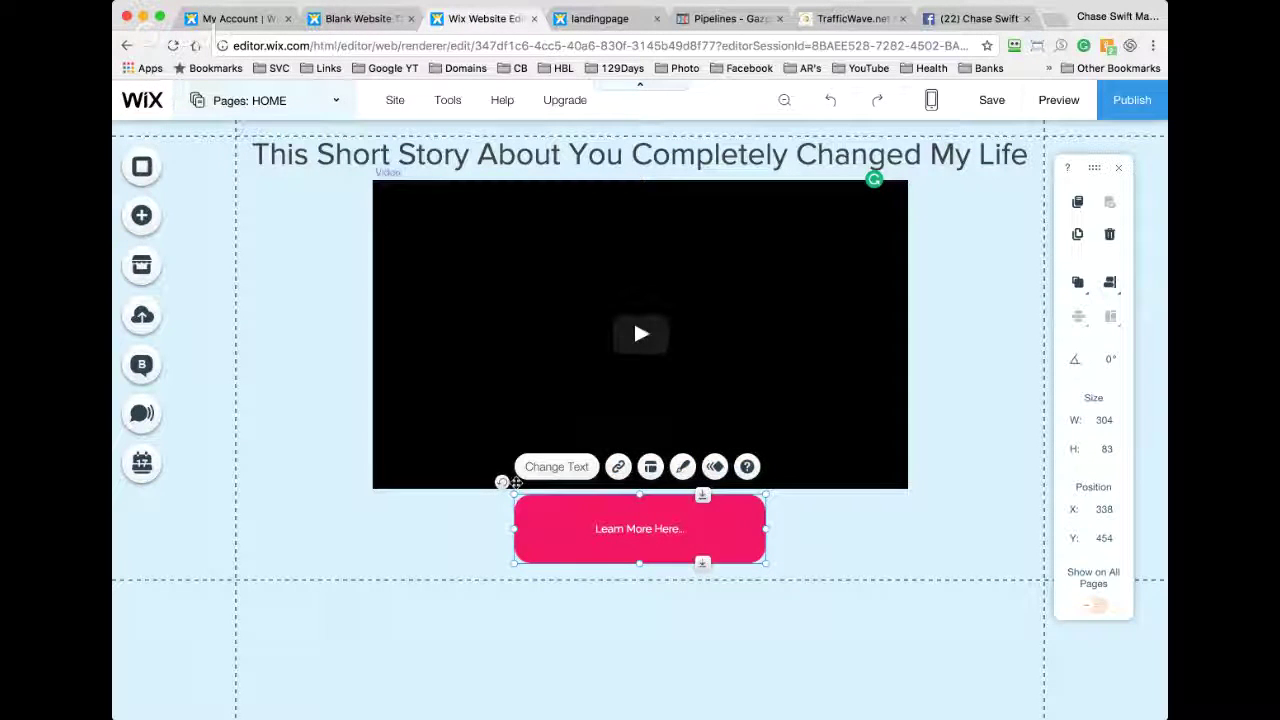
left_click(423, 520)
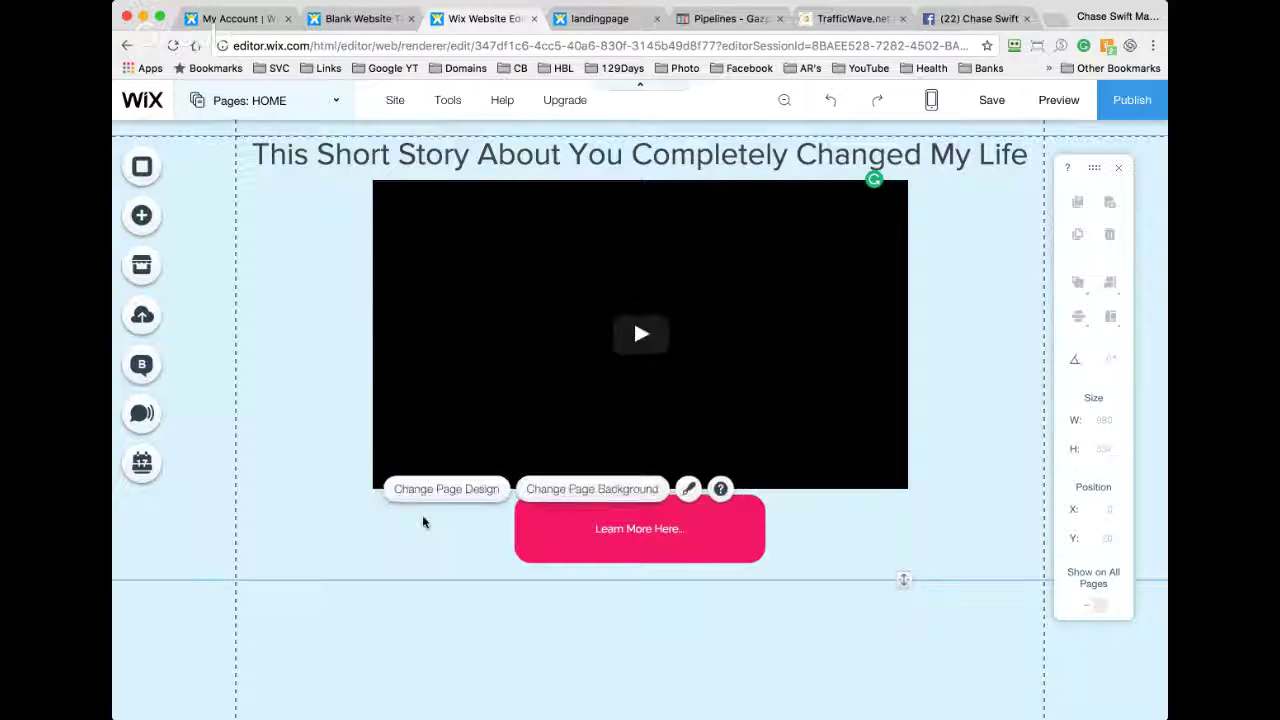
double_click(618, 529)
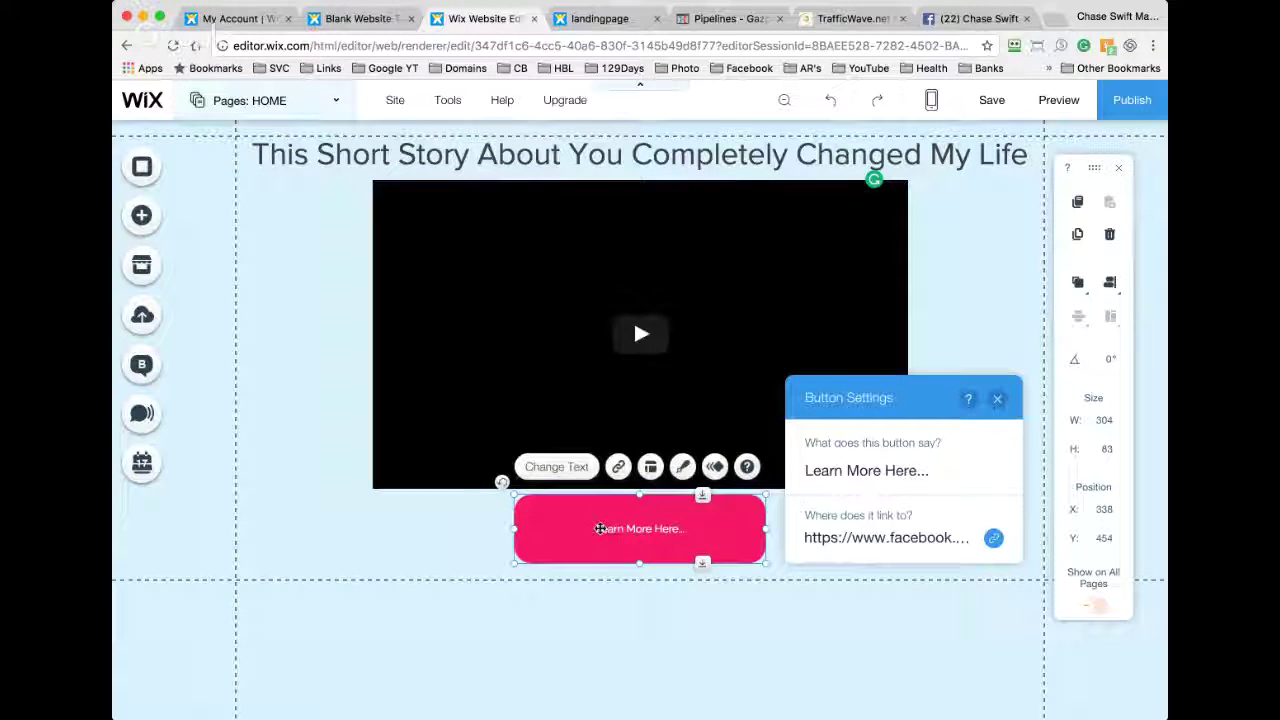
left_click(600, 529)
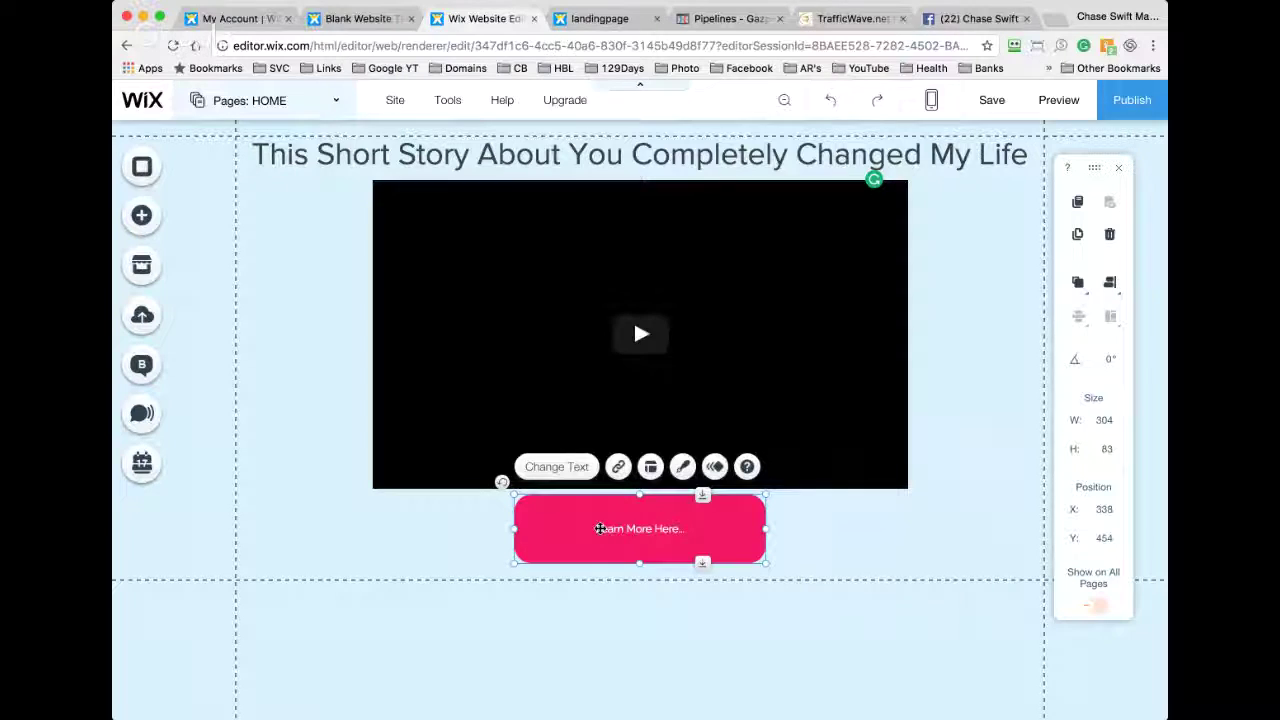
double_click(665, 529)
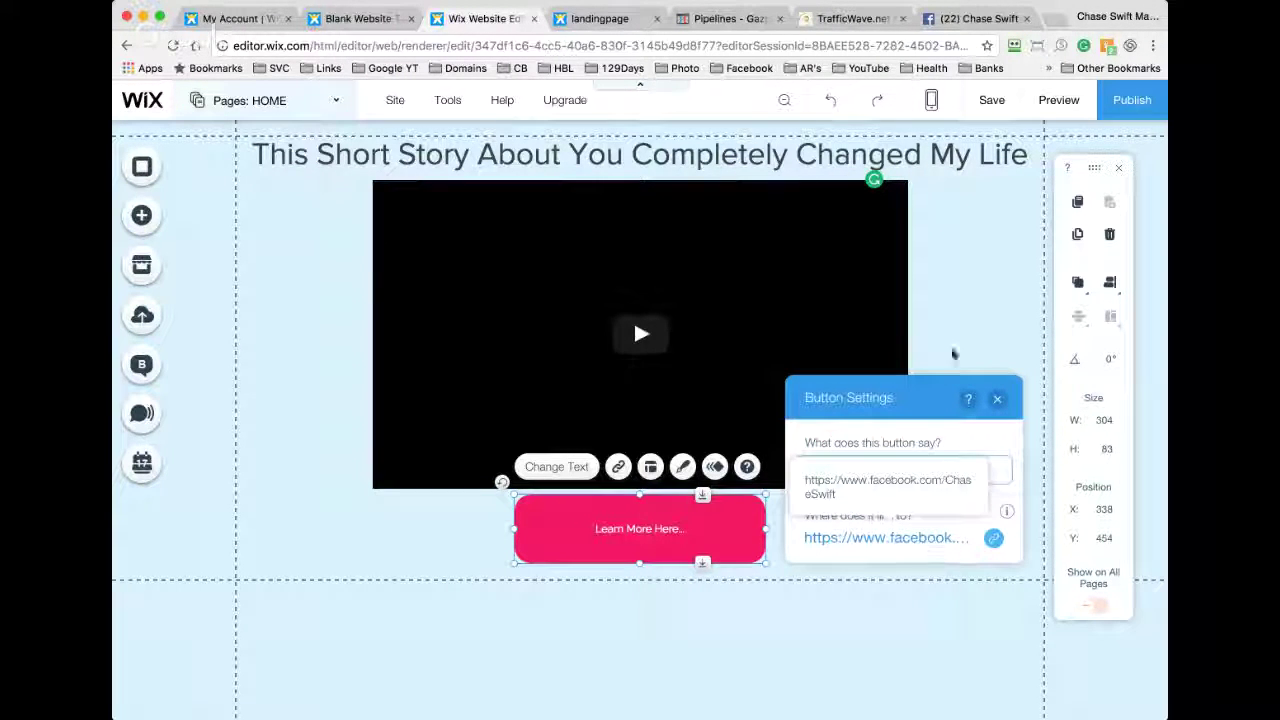
Step: Move the button to X 165, Y 462, flush under the video's left edge
left_click(955, 262)
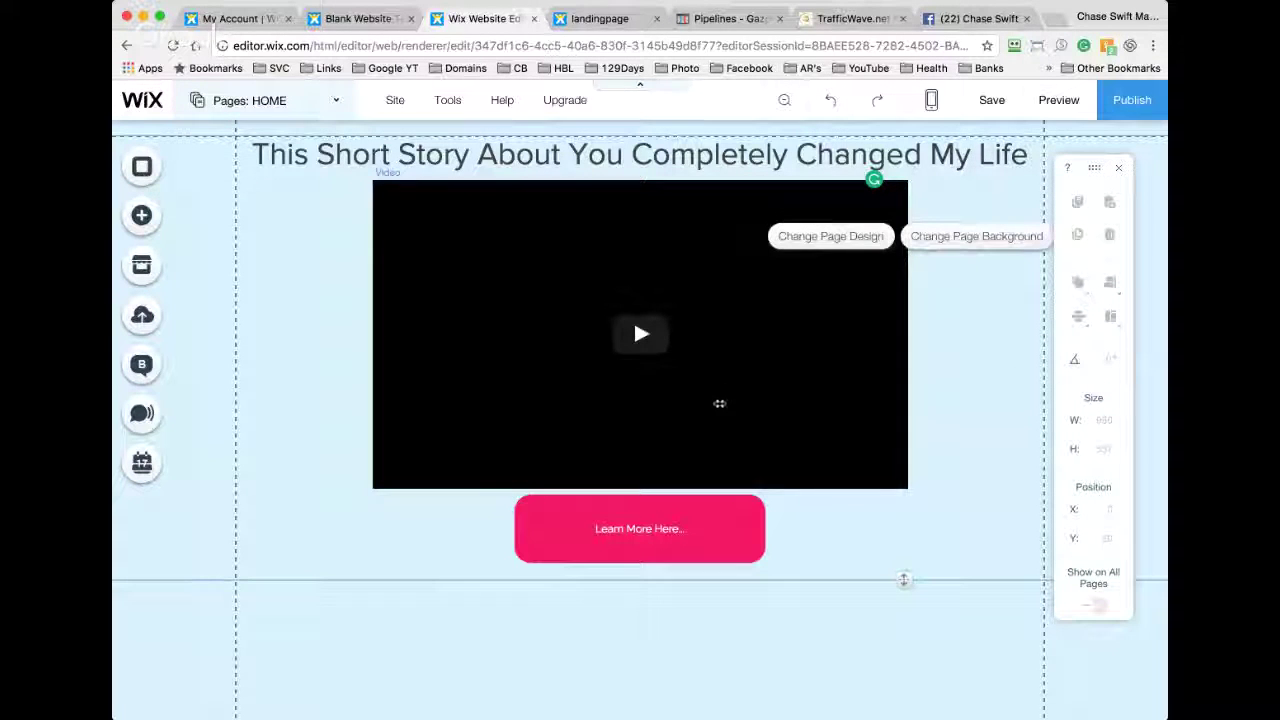
left_click_drag(719, 506, 577, 512)
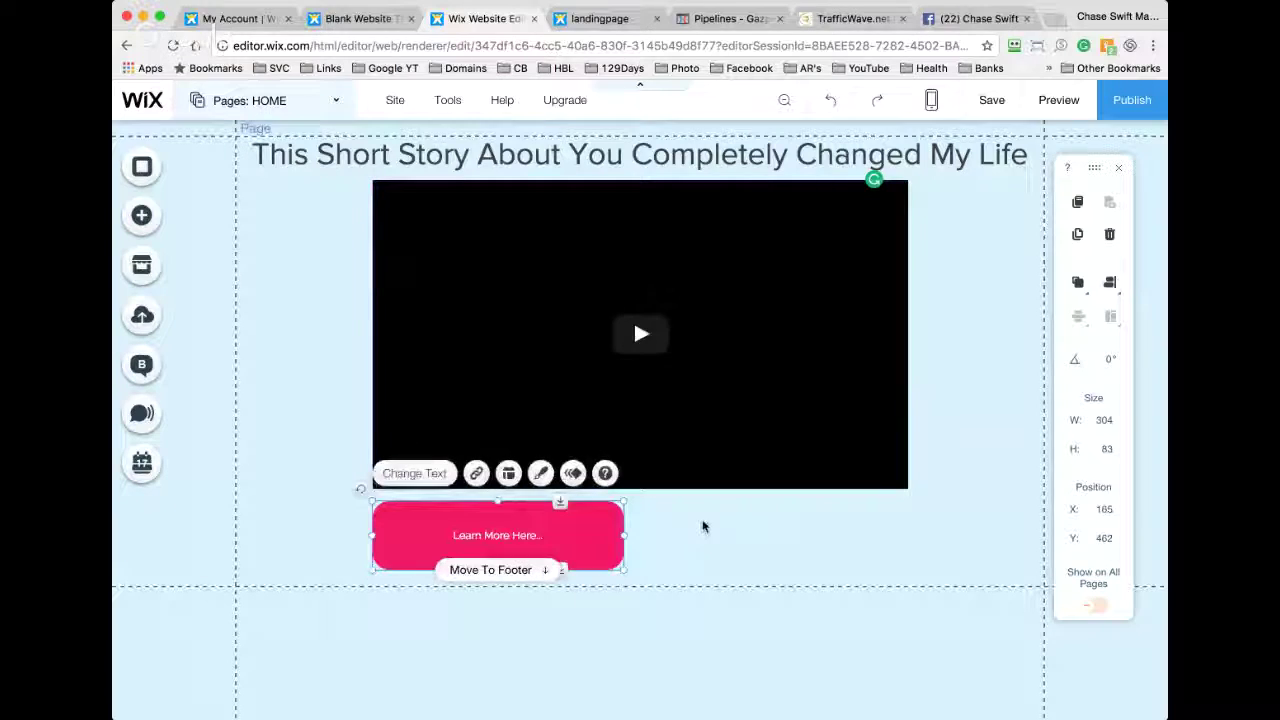
left_click(703, 526)
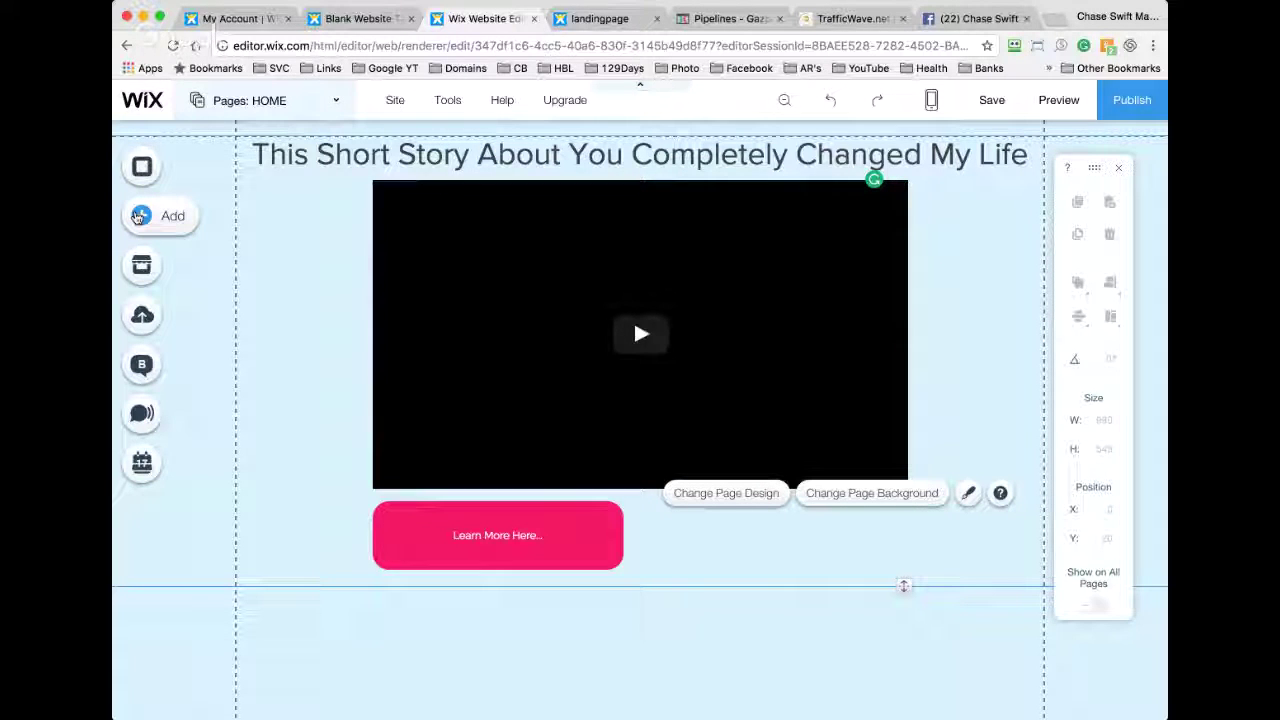
Step: Add a 230×134 HTML Code box at X 543, Y 462, level with the Learn More button
left_click(140, 217)
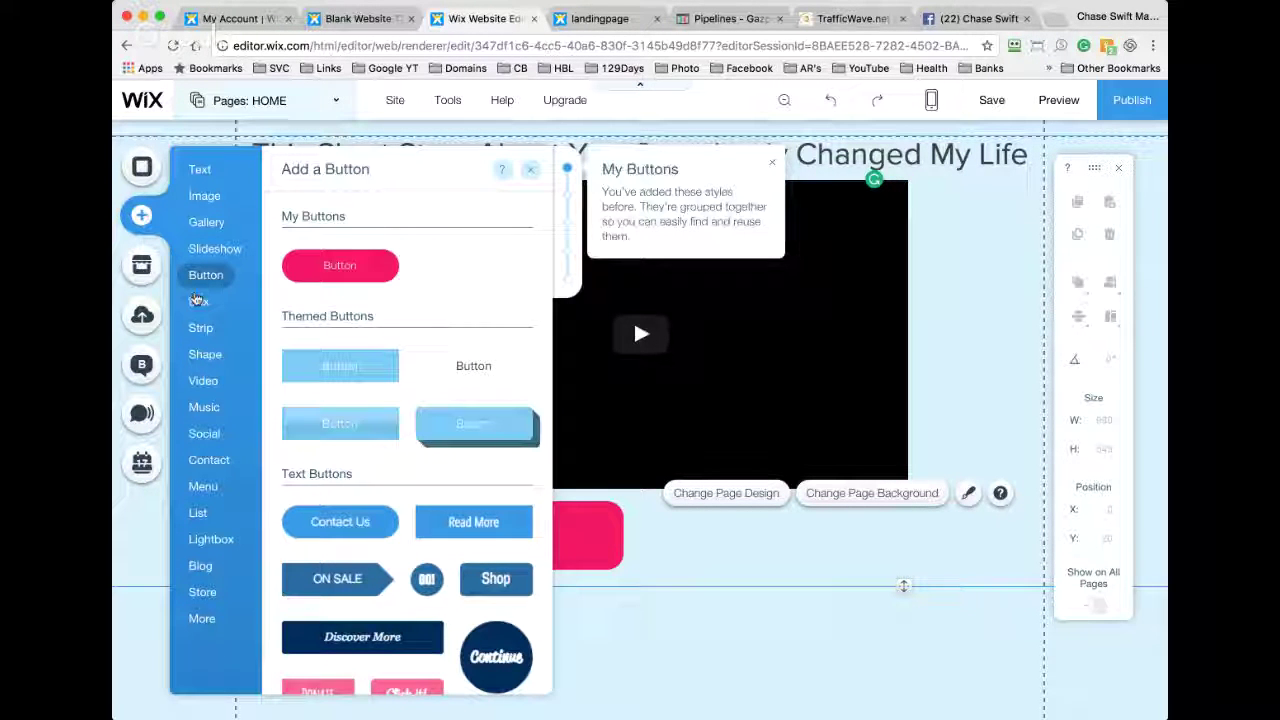
left_click(201, 618)
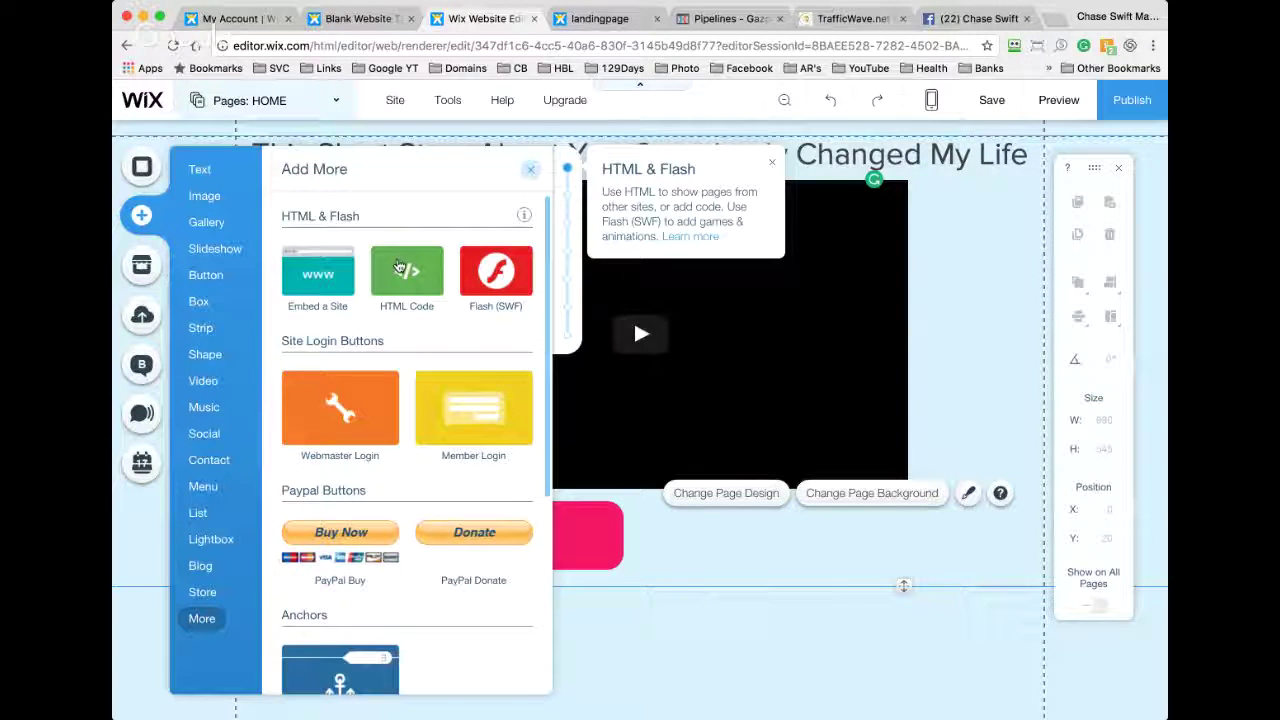
left_click_drag(398, 267, 754, 517)
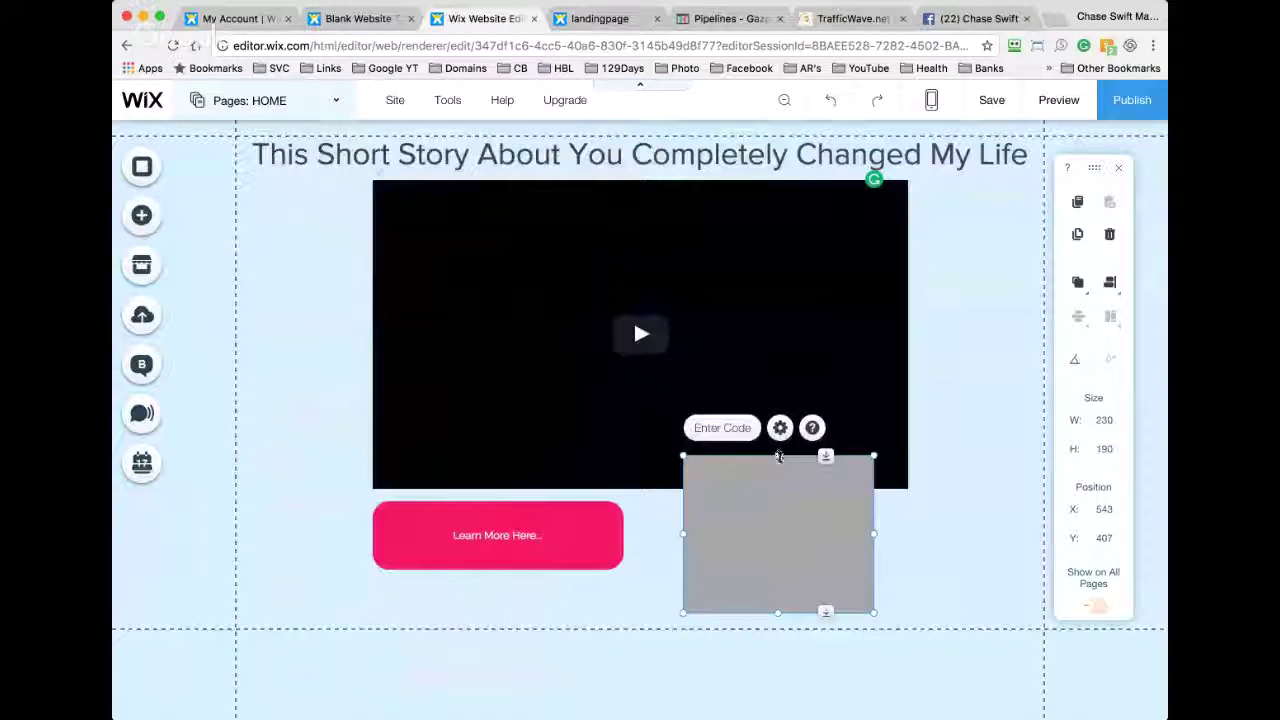
left_click_drag(778, 456, 778, 503)
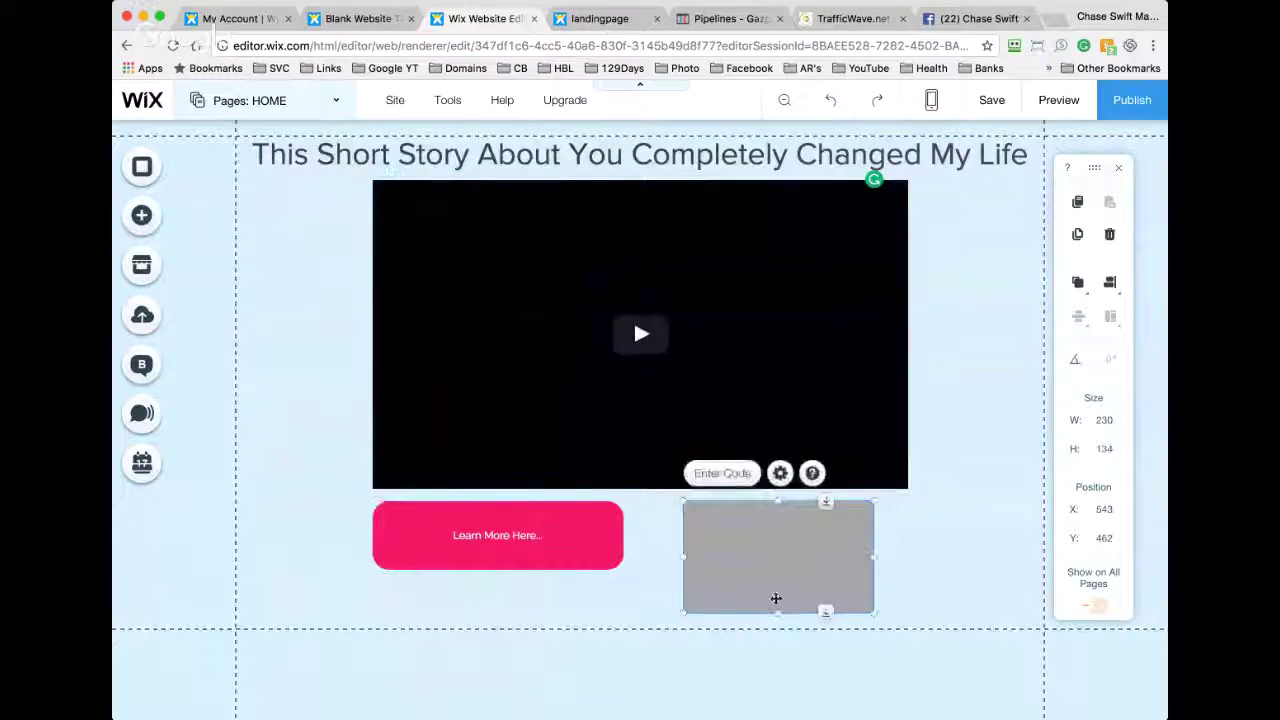
left_click(843, 19)
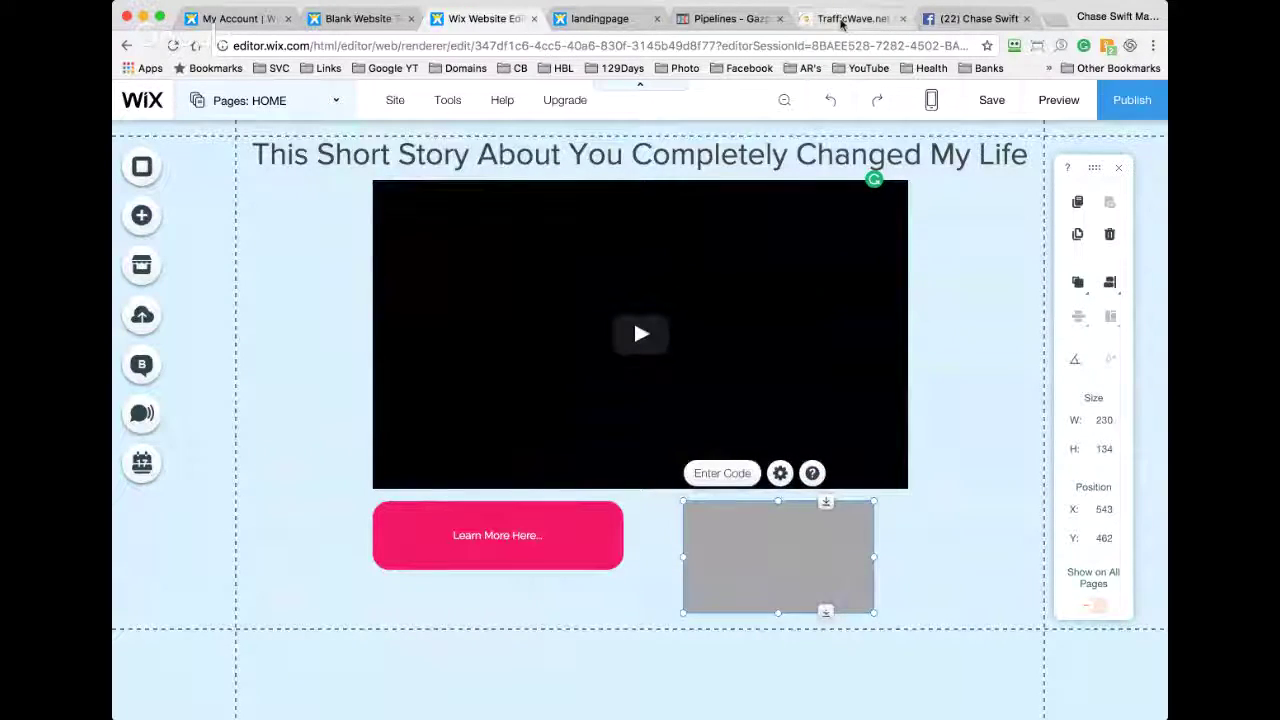
Step: Generate campaign 123's basic HTML capture-form code and select the JavaScript code
left_click(333, 177)
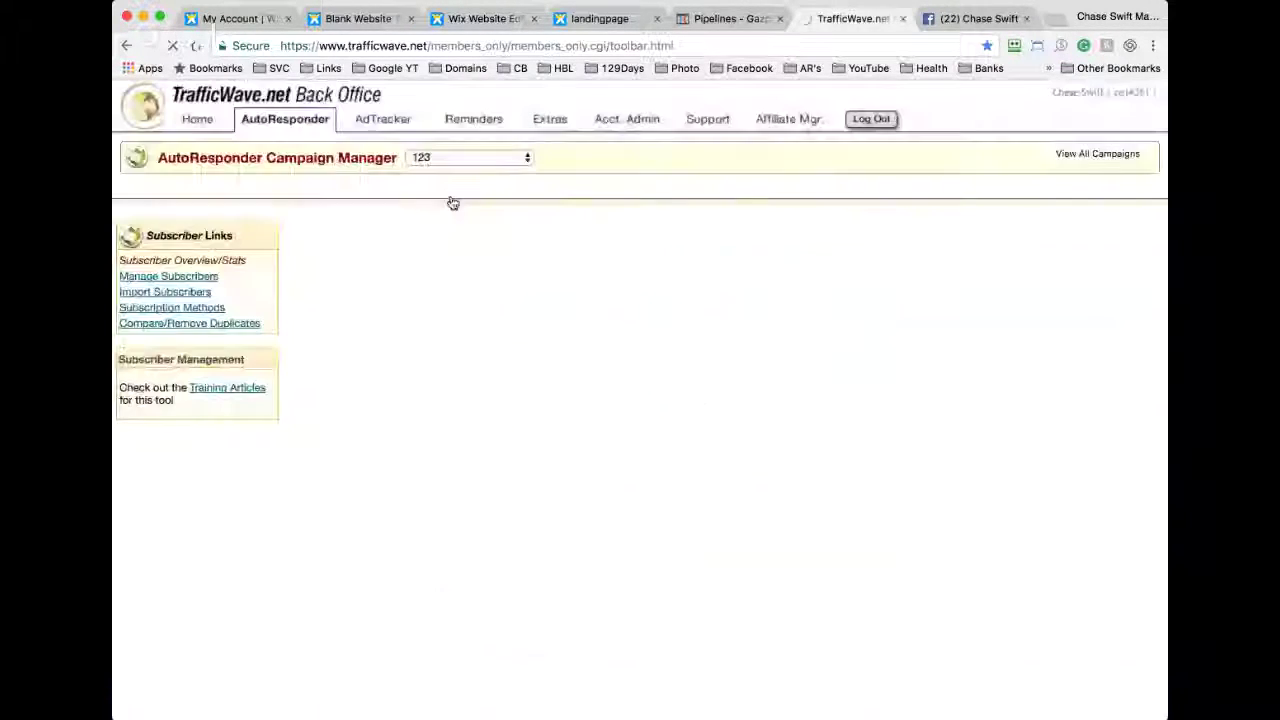
mouse_move(517, 214)
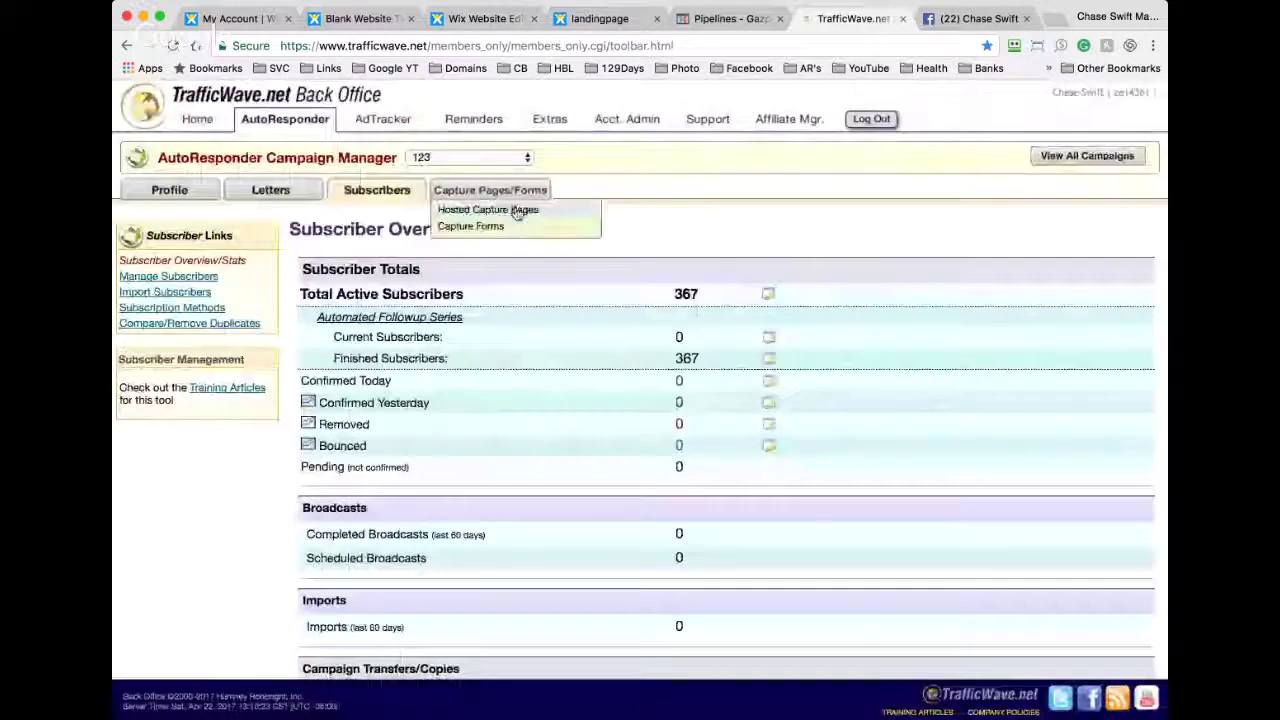
left_click(484, 226)
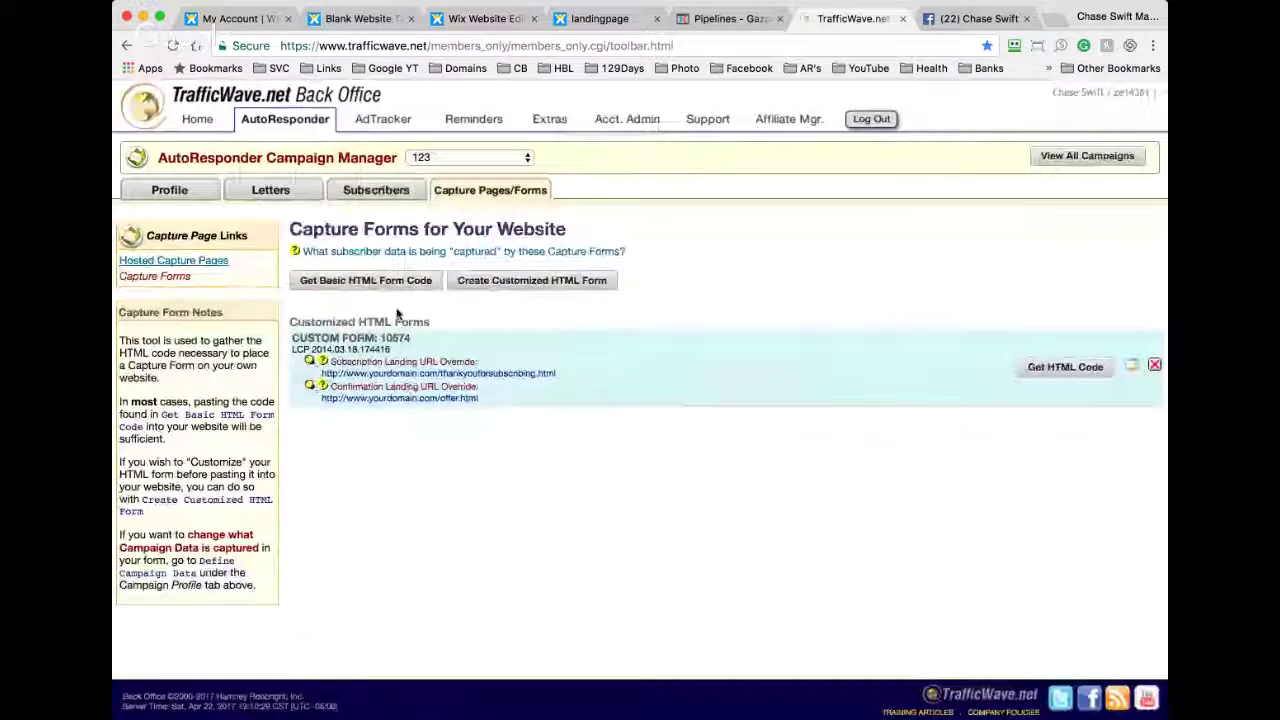
left_click(371, 283)
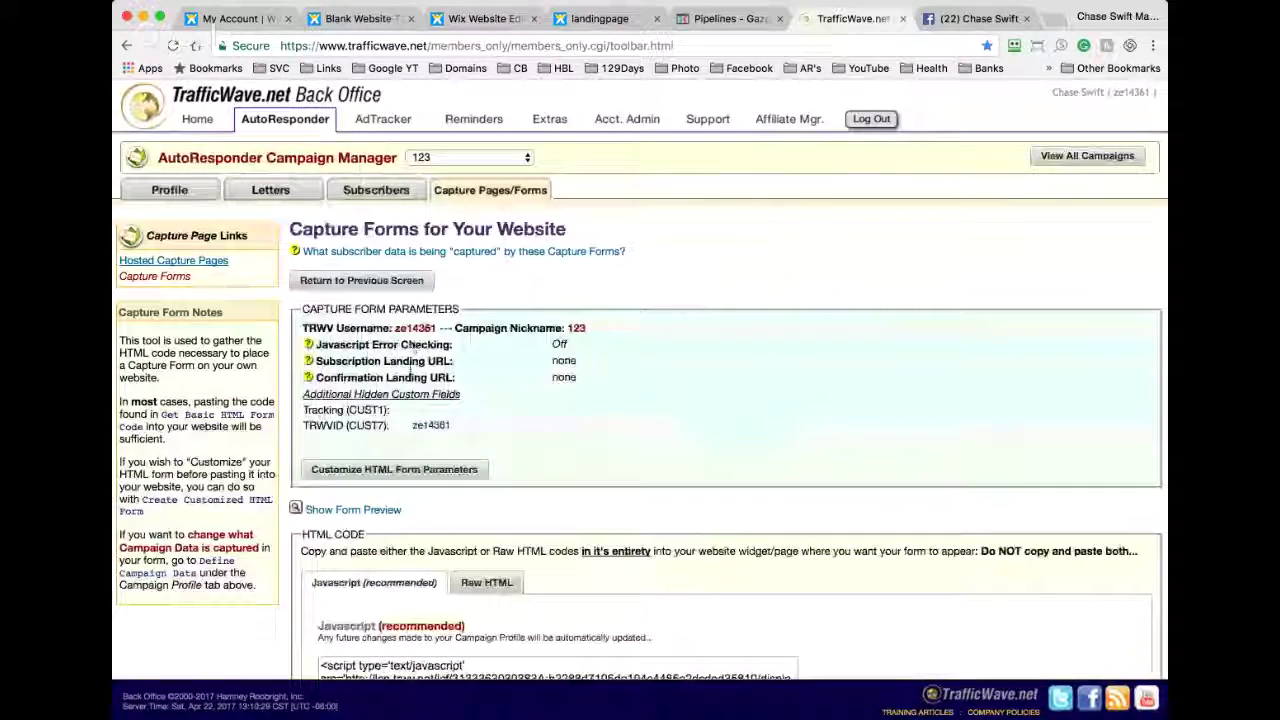
scroll(400, 607, "down", 2)
scroll(400, 607, "down", 2)
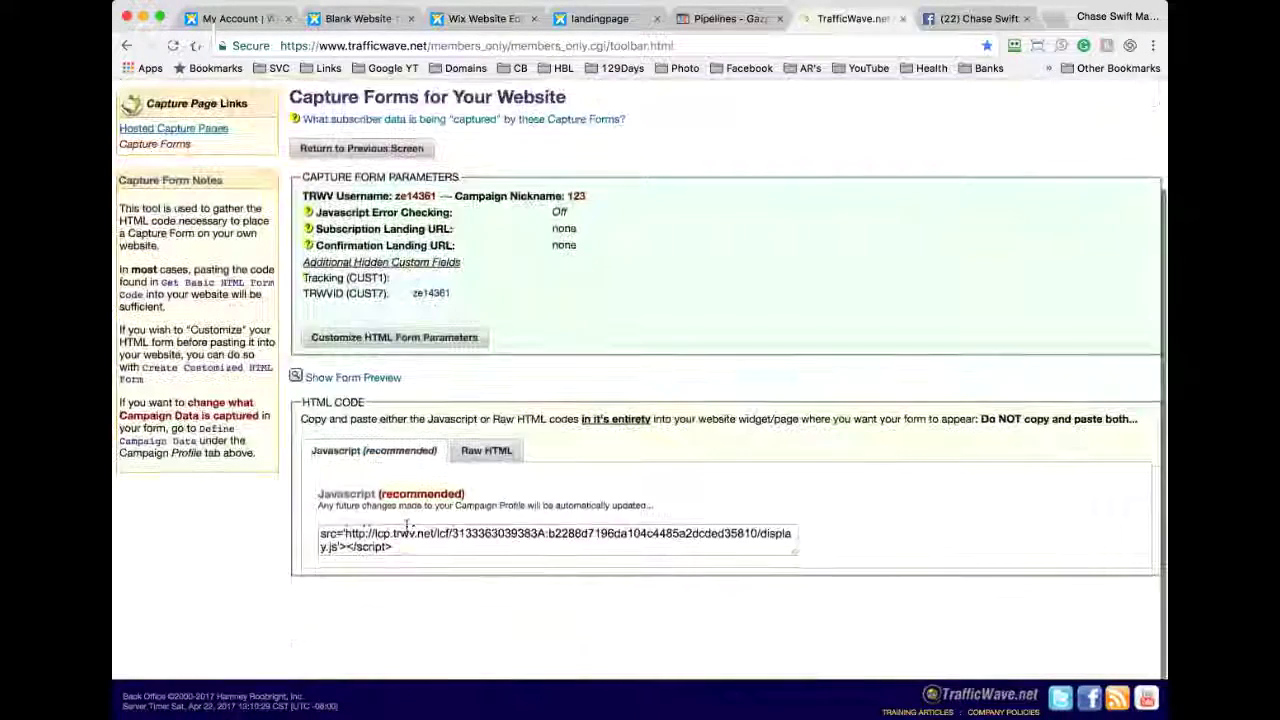
left_click(407, 530)
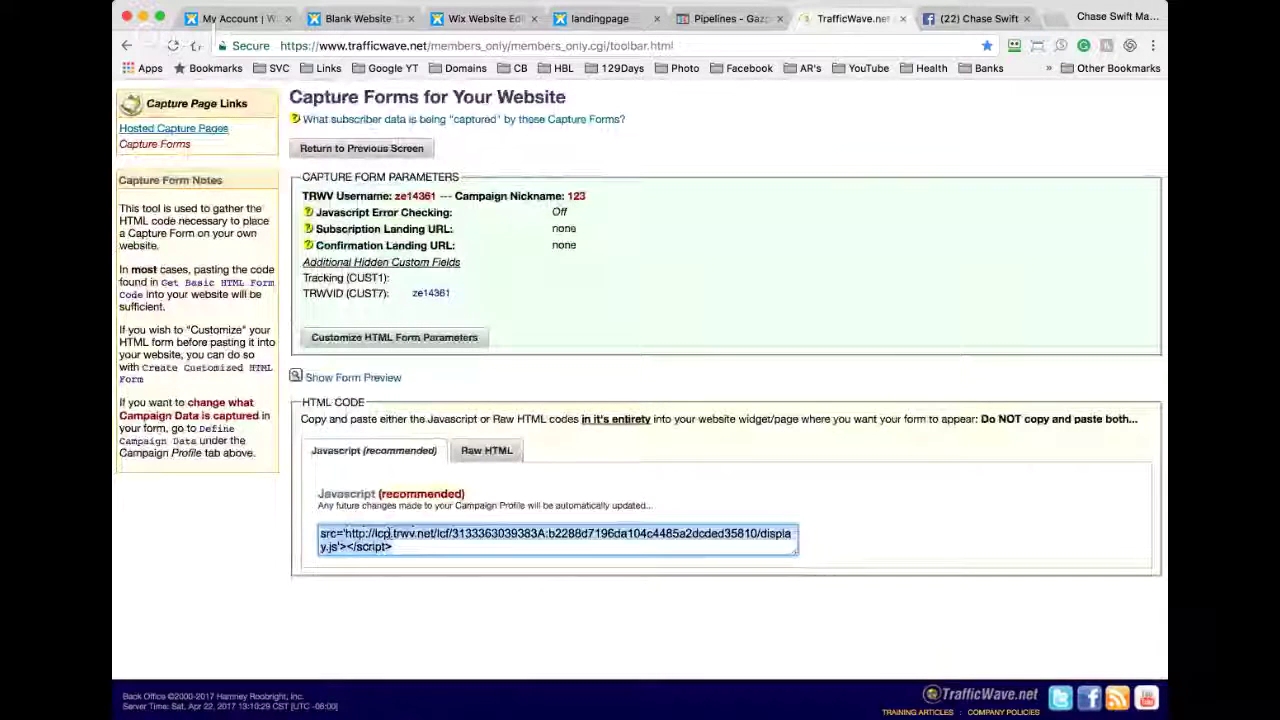
left_click(480, 18)
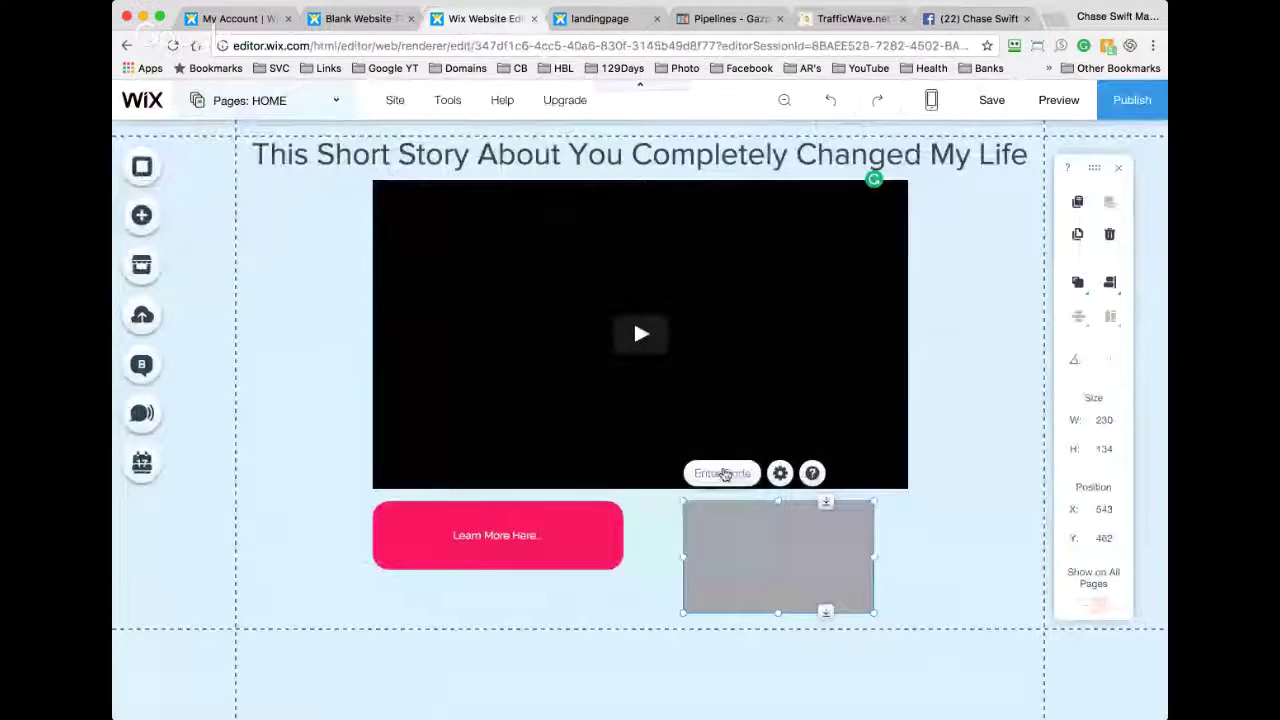
Step: Paste the TrafficWave script into the HTML box's code and widen the box to fit the Name/Email form
left_click(728, 472)
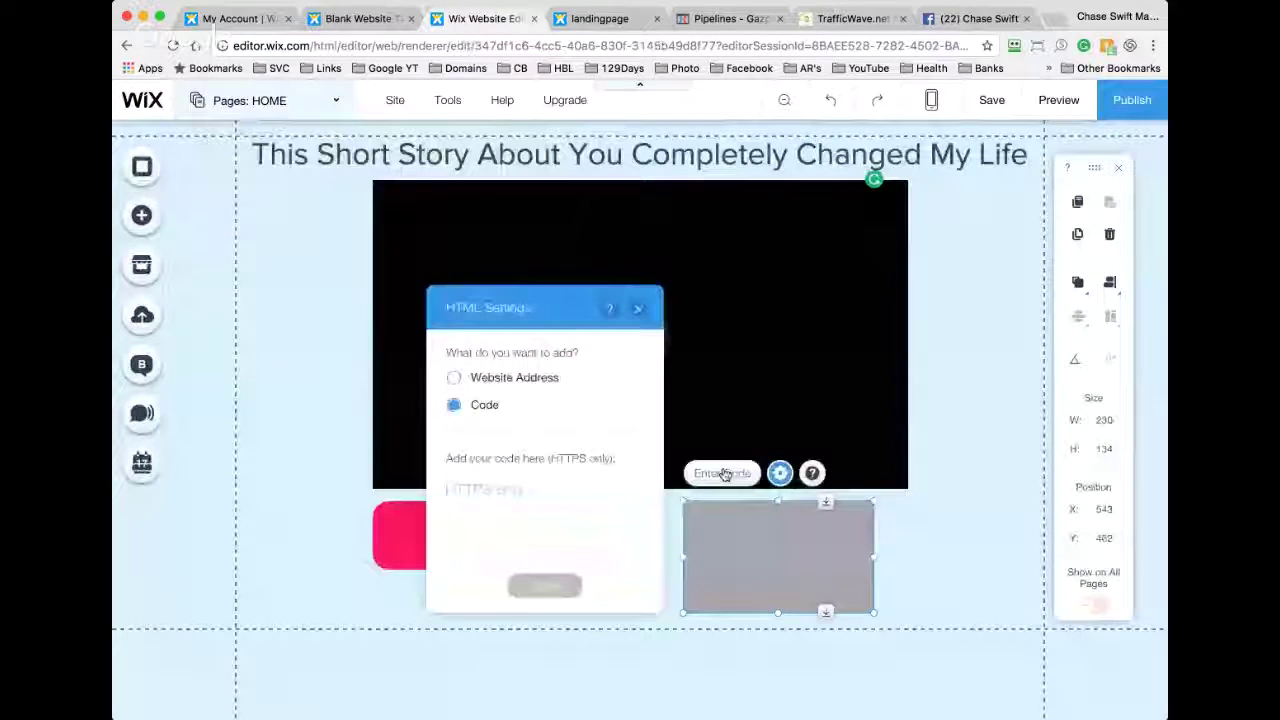
left_click(503, 497)
key("super+v")
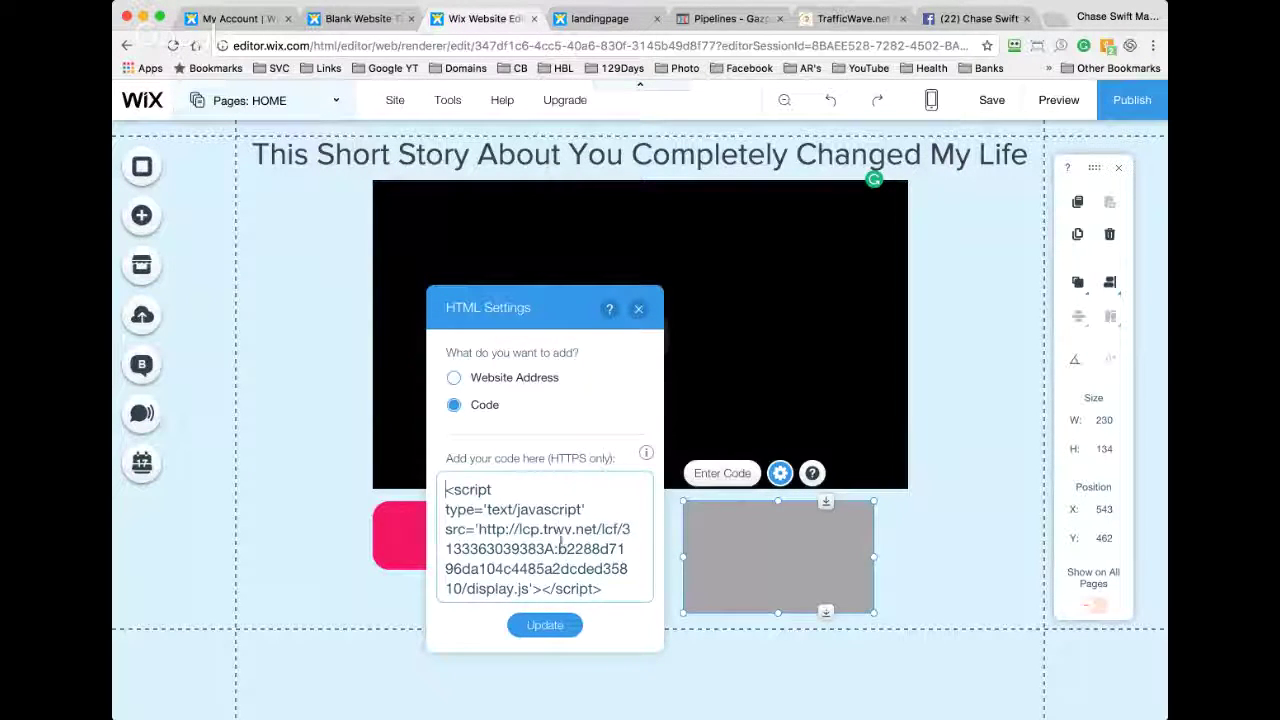
left_click(543, 625)
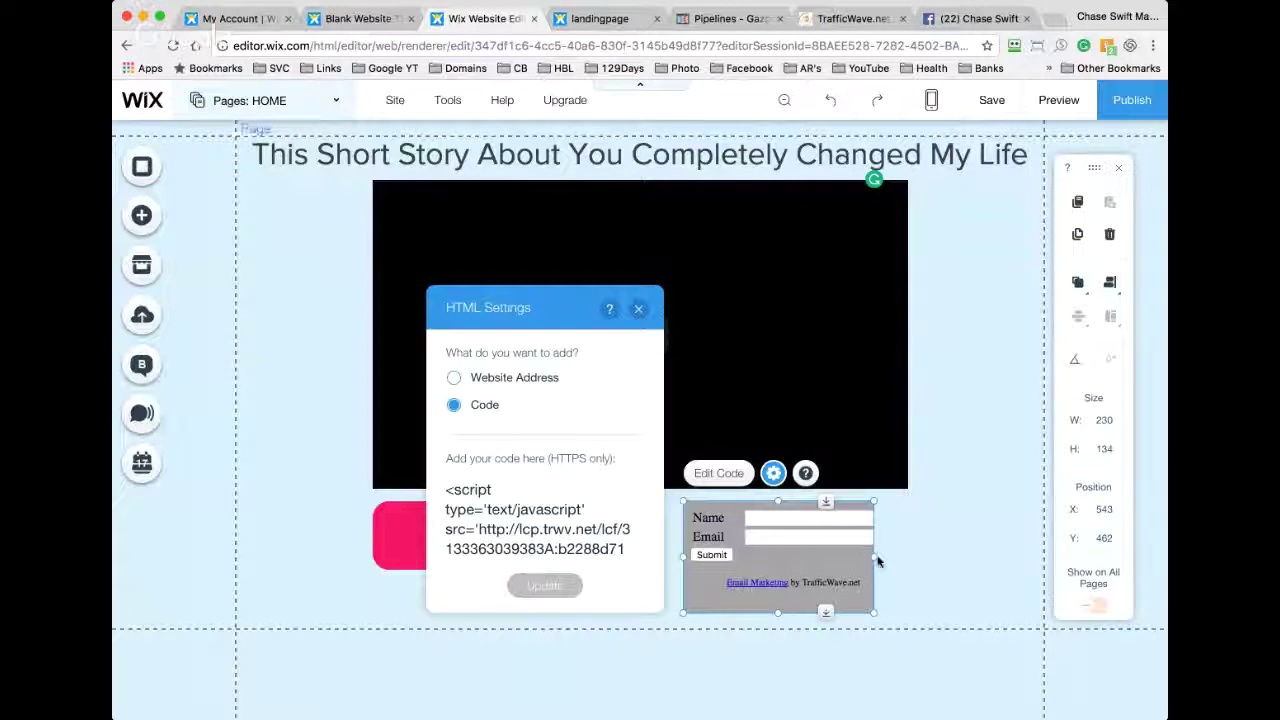
mouse_move(874, 555)
left_mouse_down()
mouse_move(945, 554)
mouse_move(859, 556)
left_mouse_up()
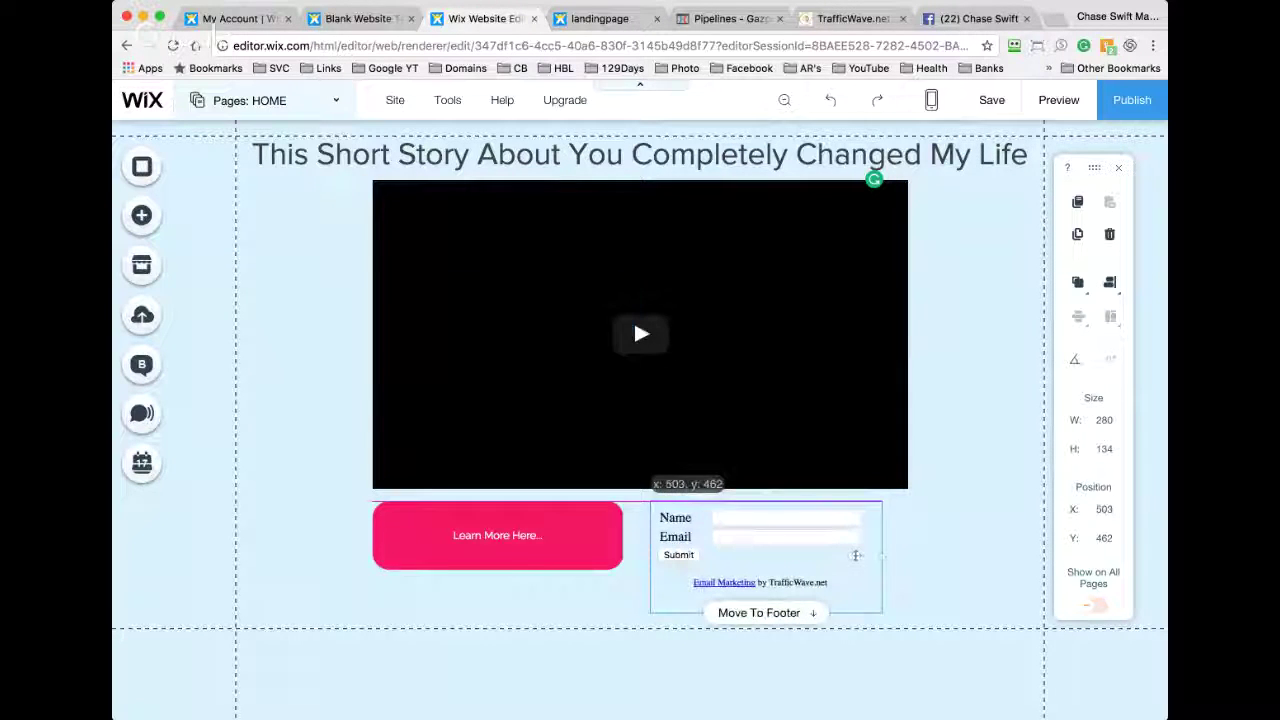
left_click(933, 540)
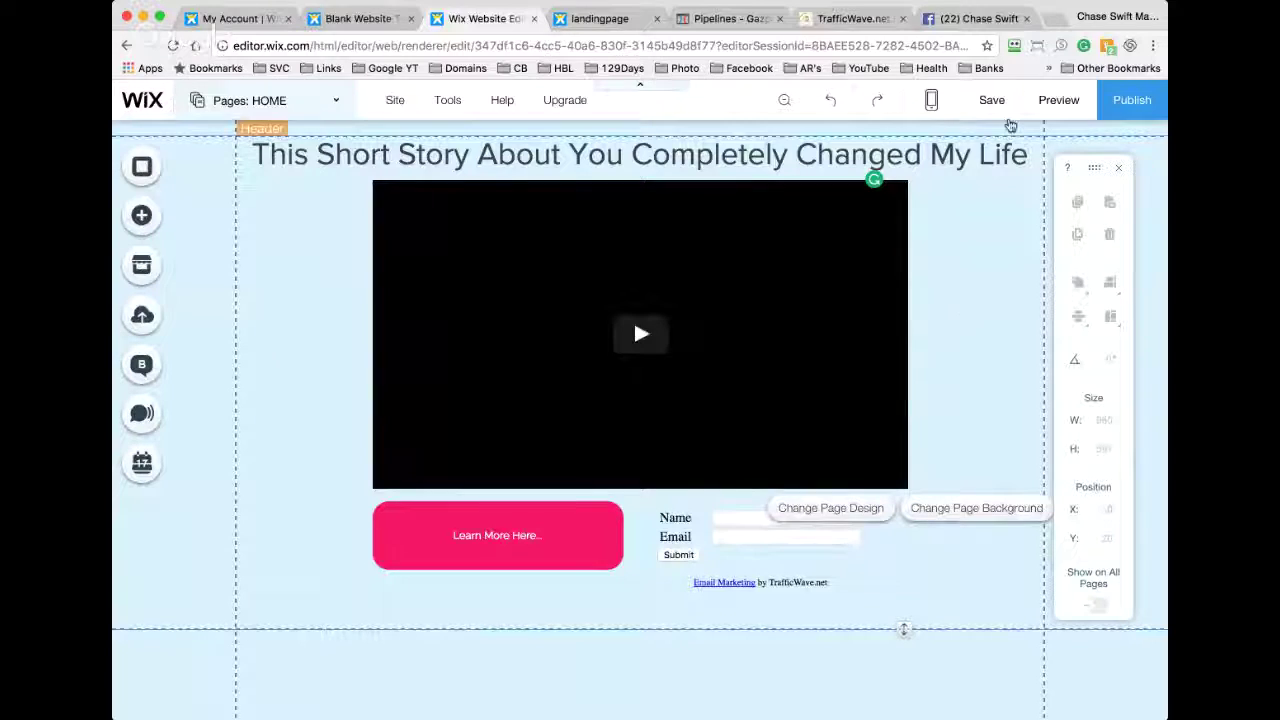
Step: Save and publish the site twice, reloading the live landing page, which still lacks the form
left_click(990, 103)
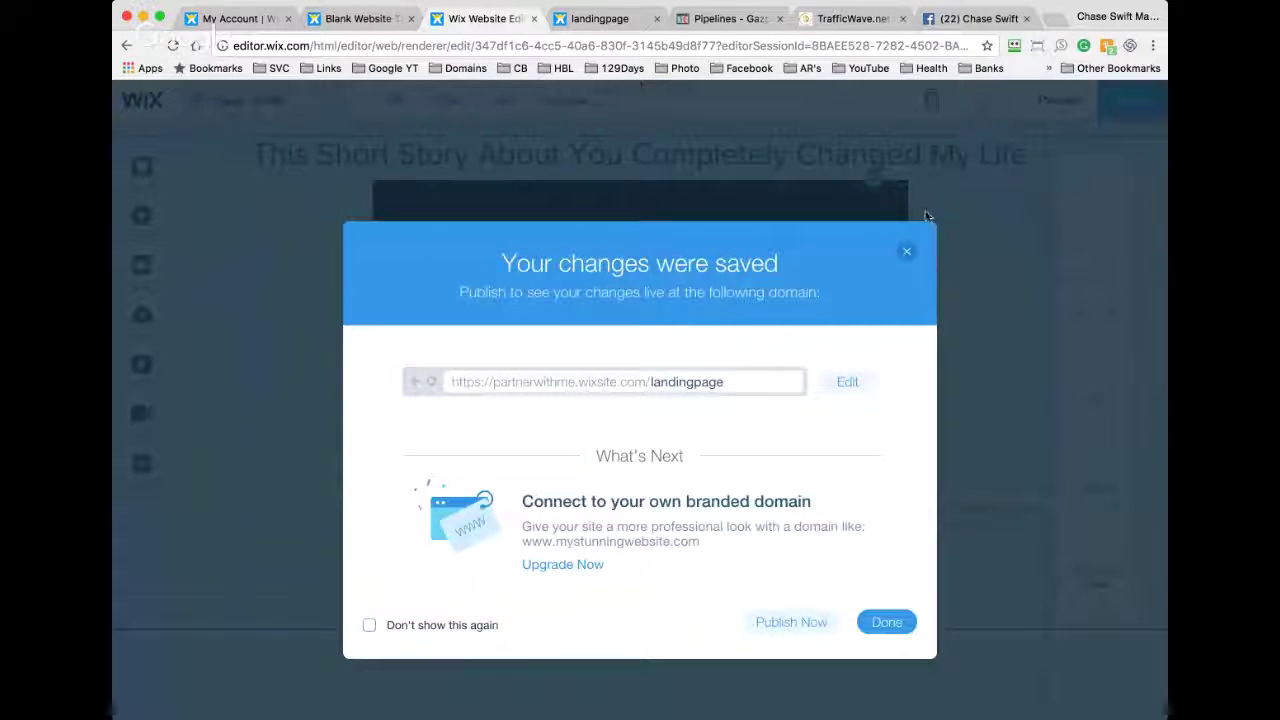
left_click(778, 623)
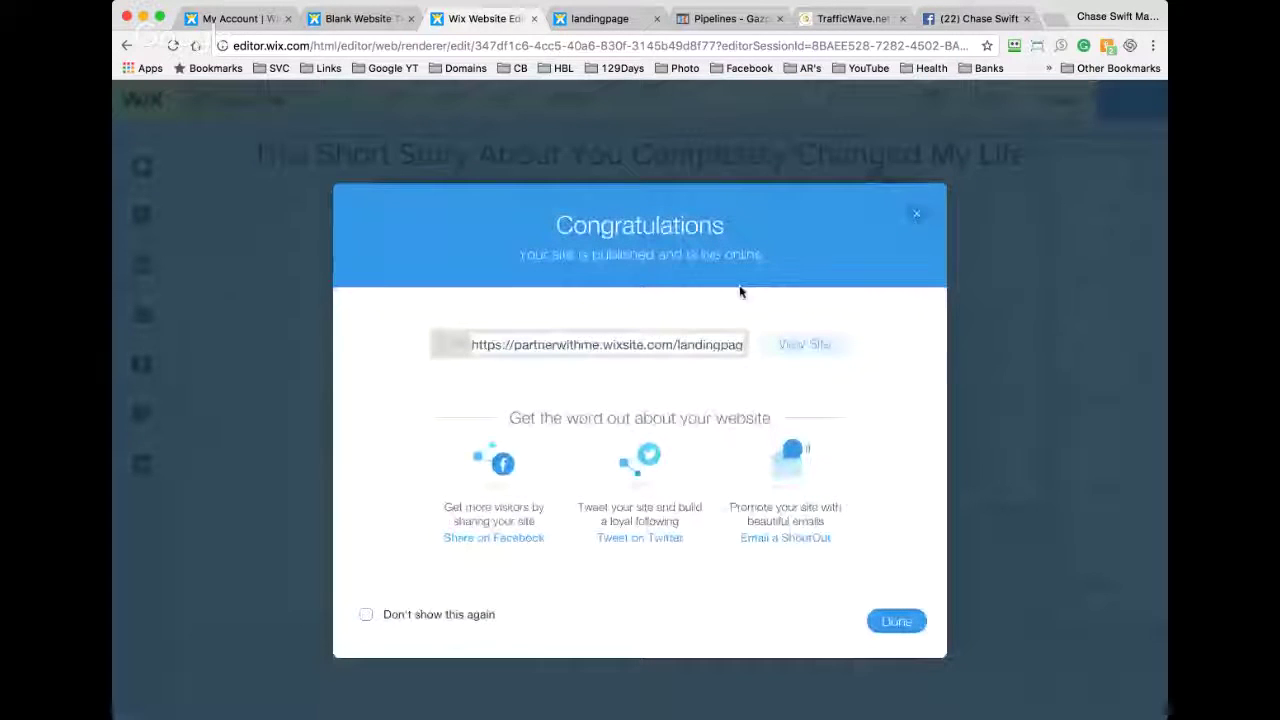
left_click(618, 22)
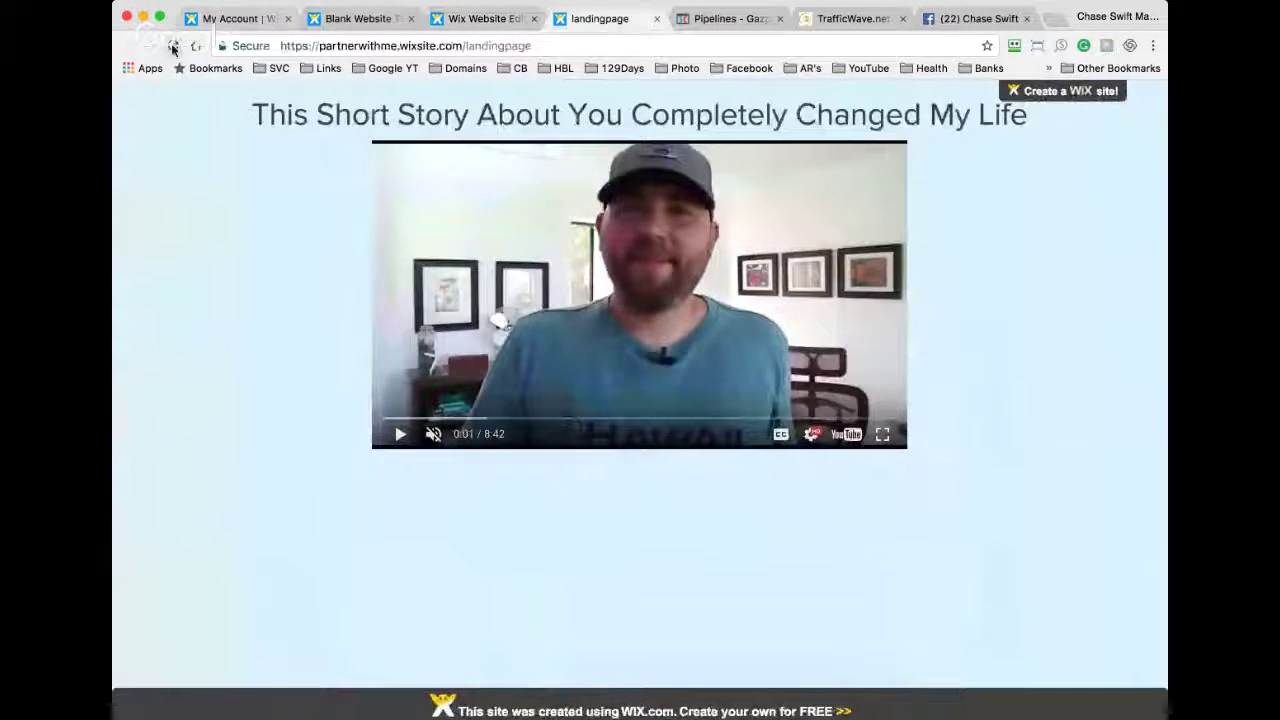
left_click(173, 47)
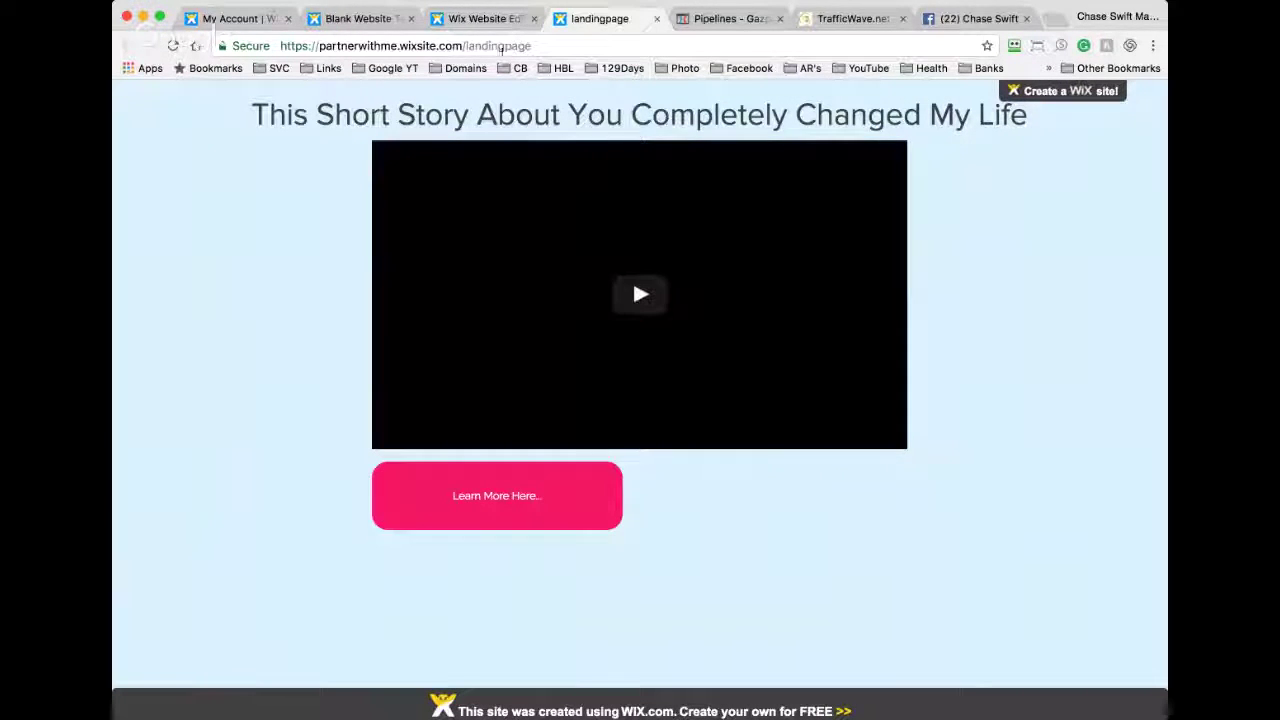
left_click(488, 19)
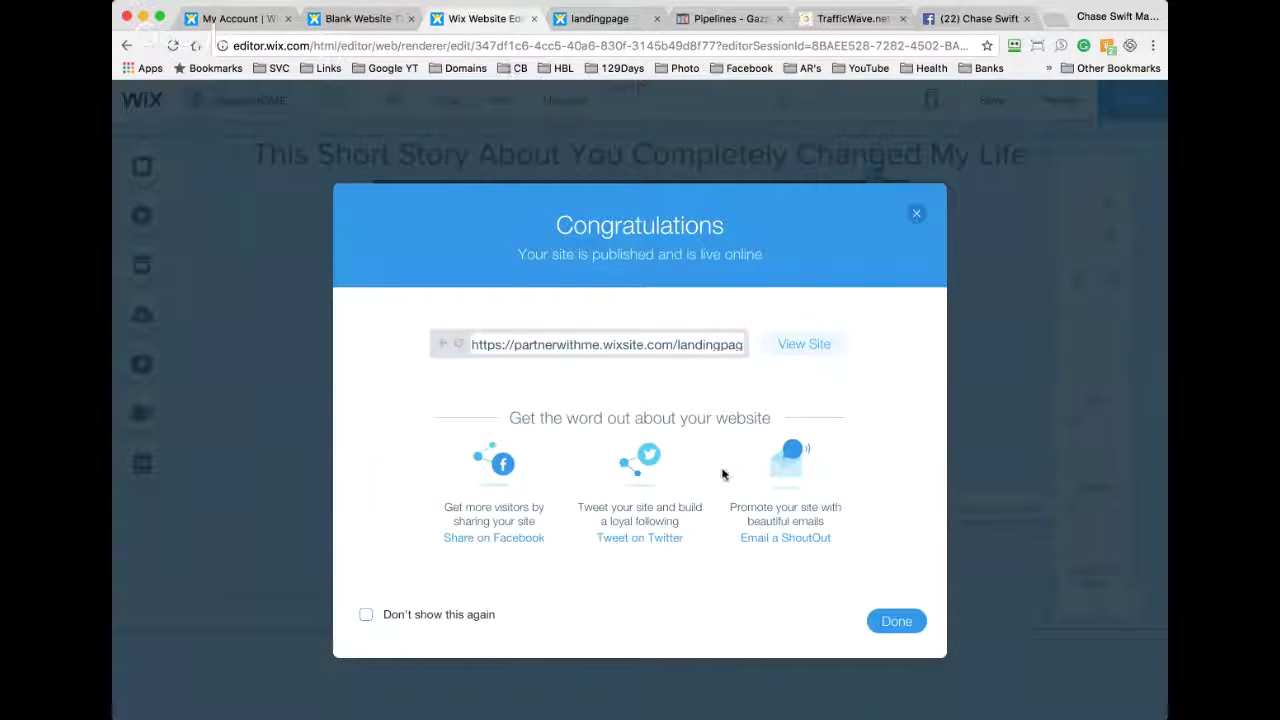
key("Escape")
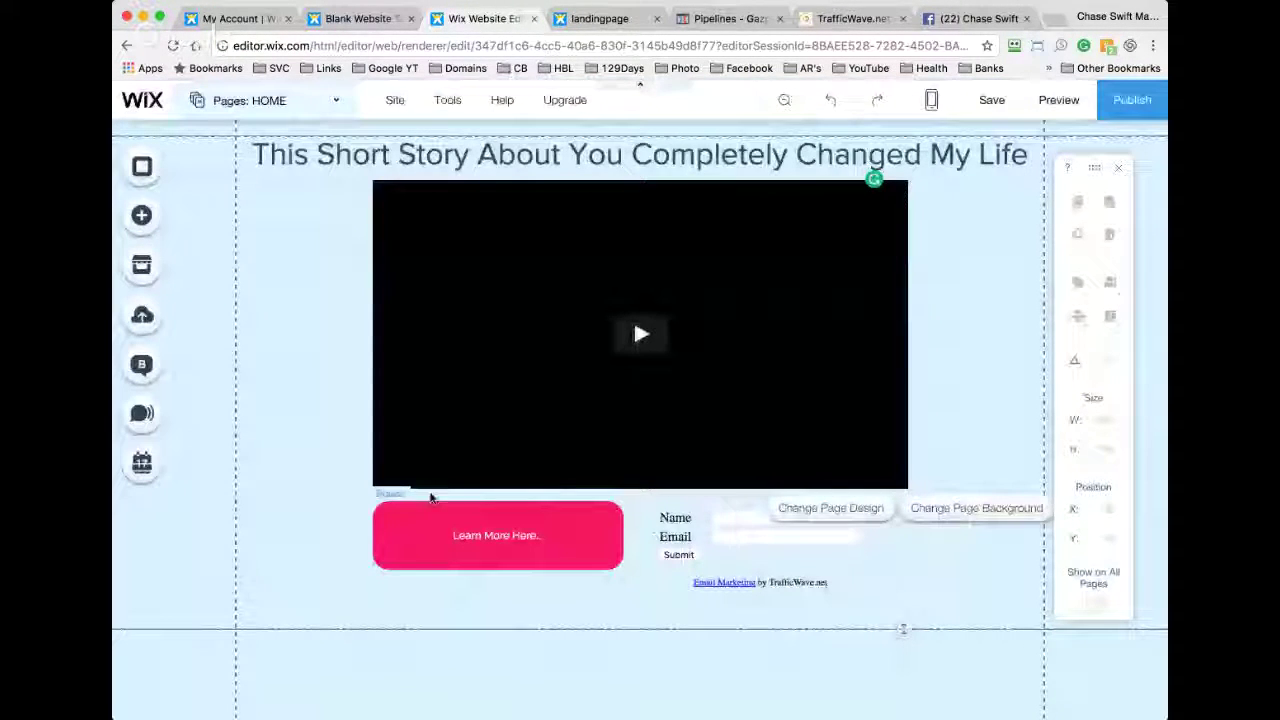
left_click(990, 100)
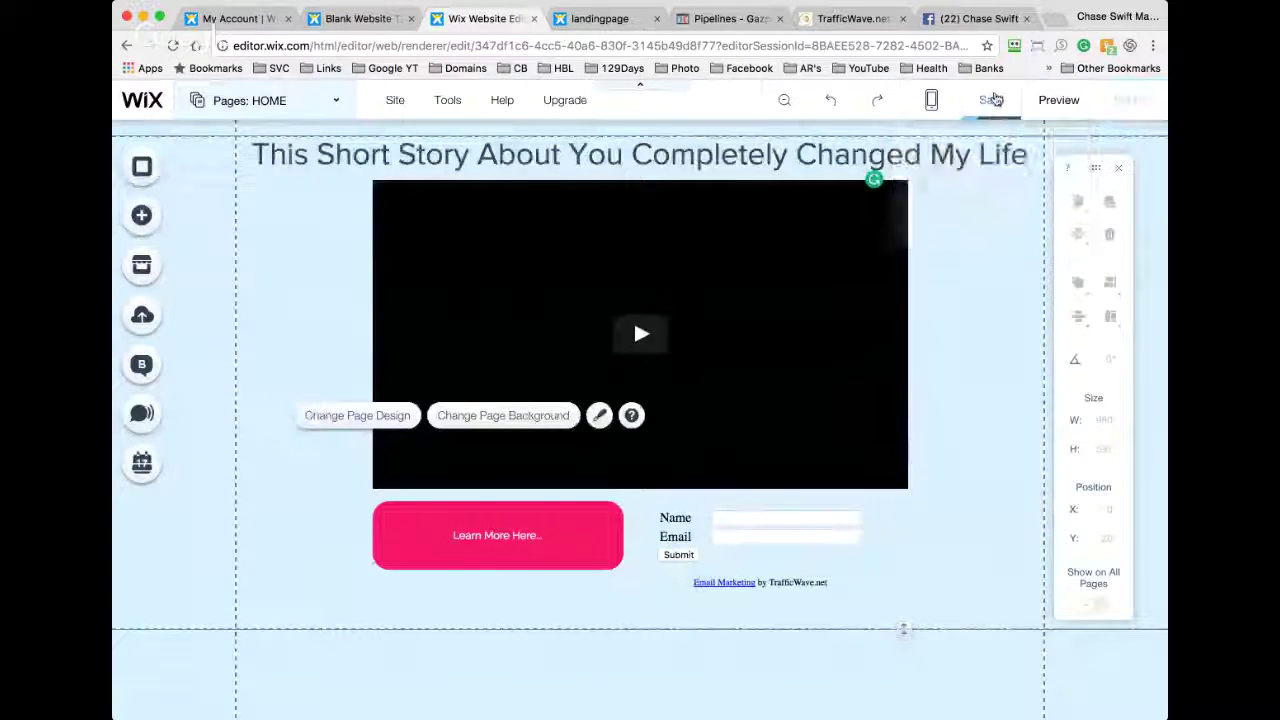
left_click(808, 622)
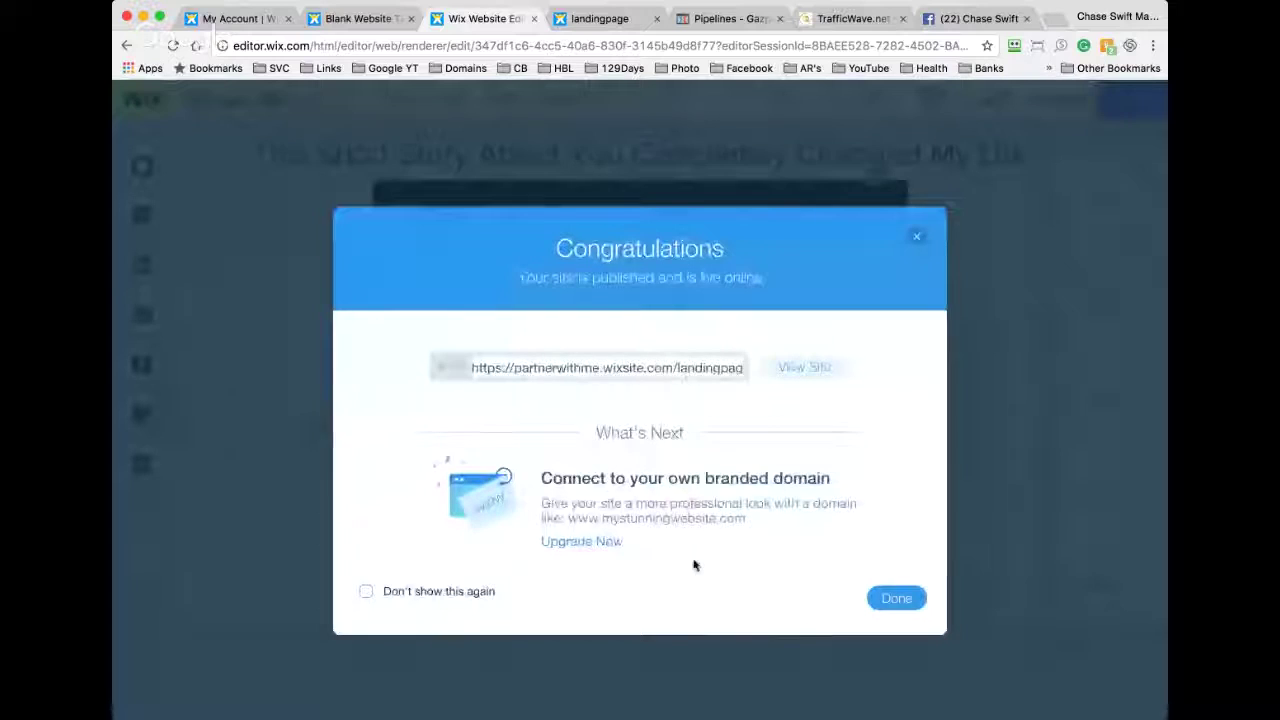
left_click(810, 369)
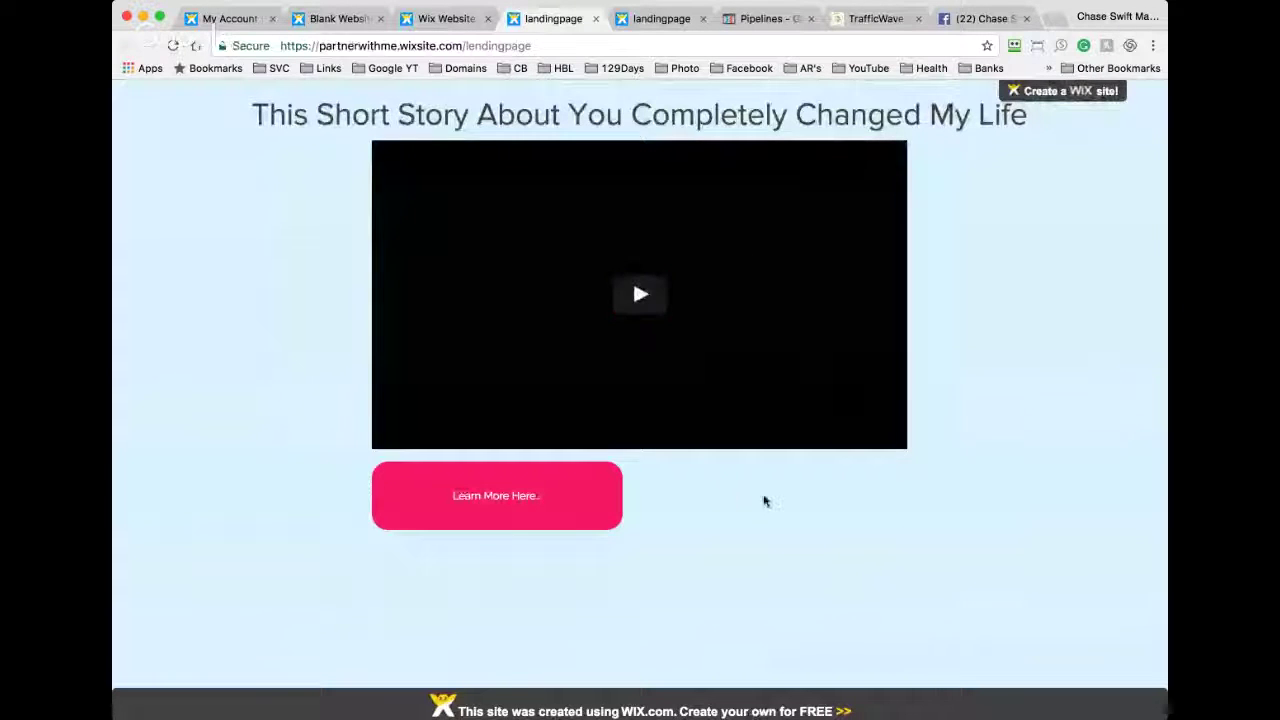
Step: Select TrafficWave's Raw HTML version of the capture-form code
left_click(872, 18)
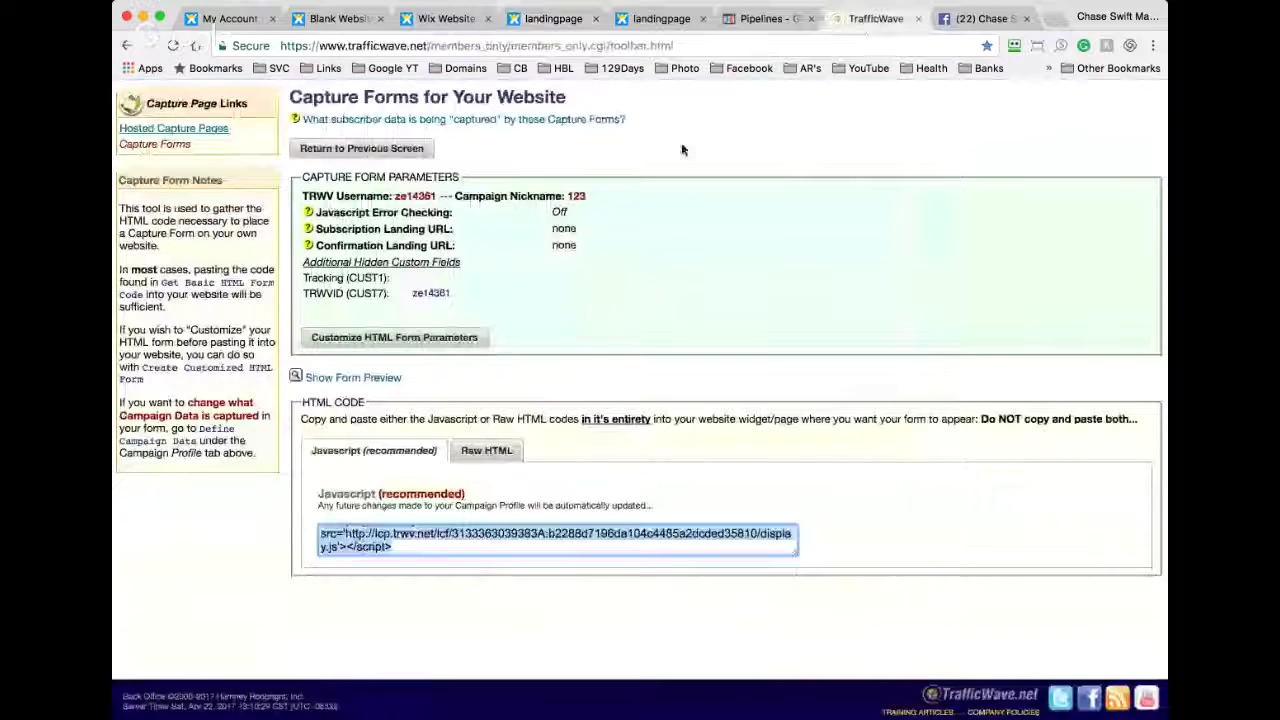
left_click(484, 451)
left_click(455, 580)
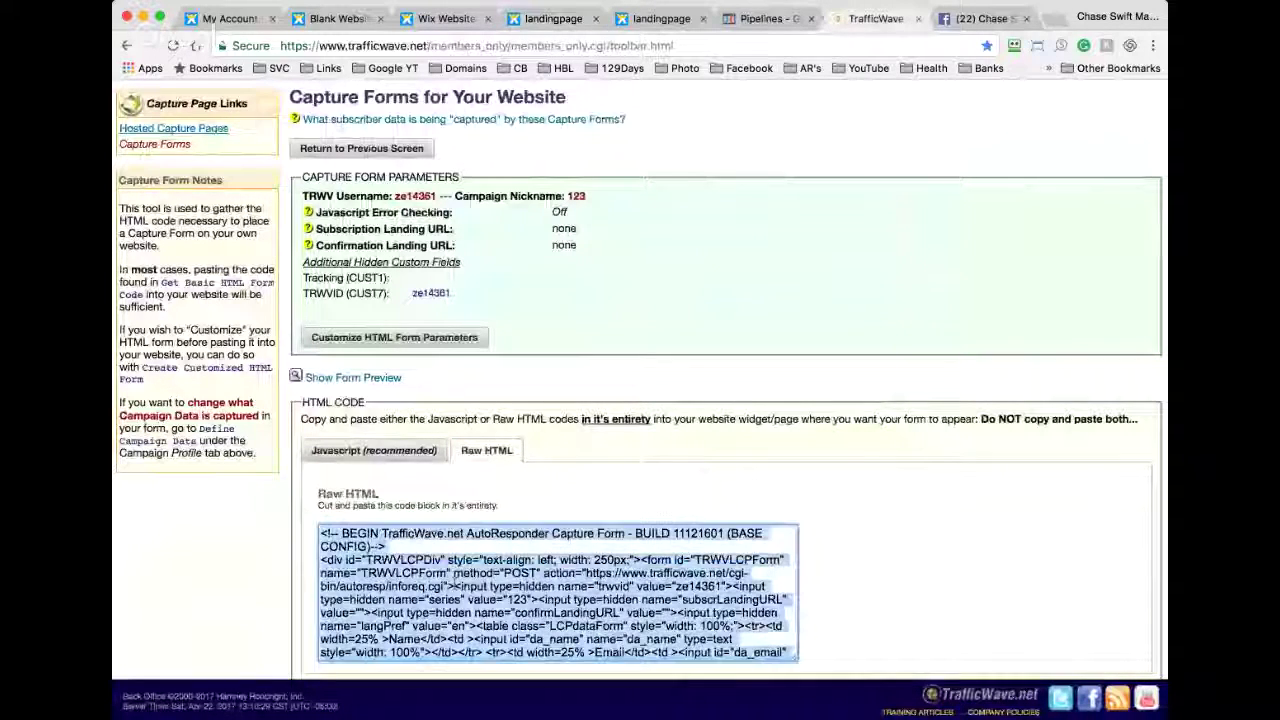
left_click(446, 19)
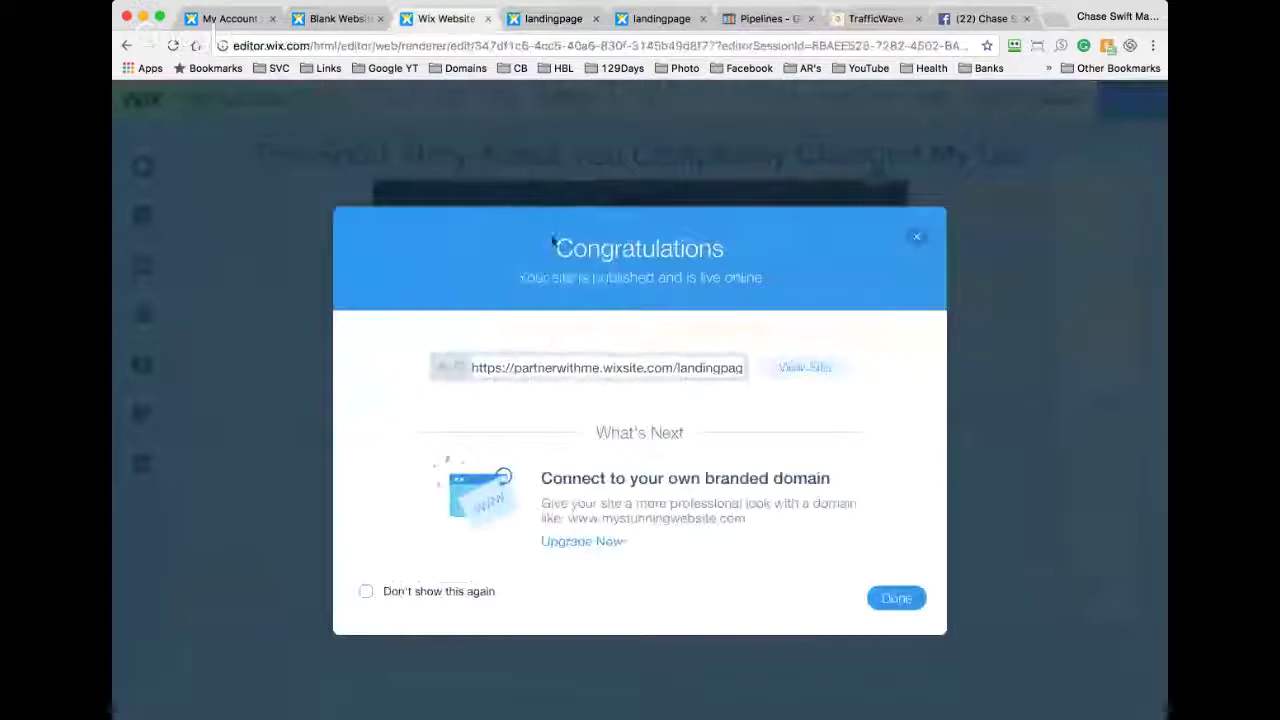
Step: Select the form's HTML element and clear its existing TrafficWave embed script
left_click(914, 247)
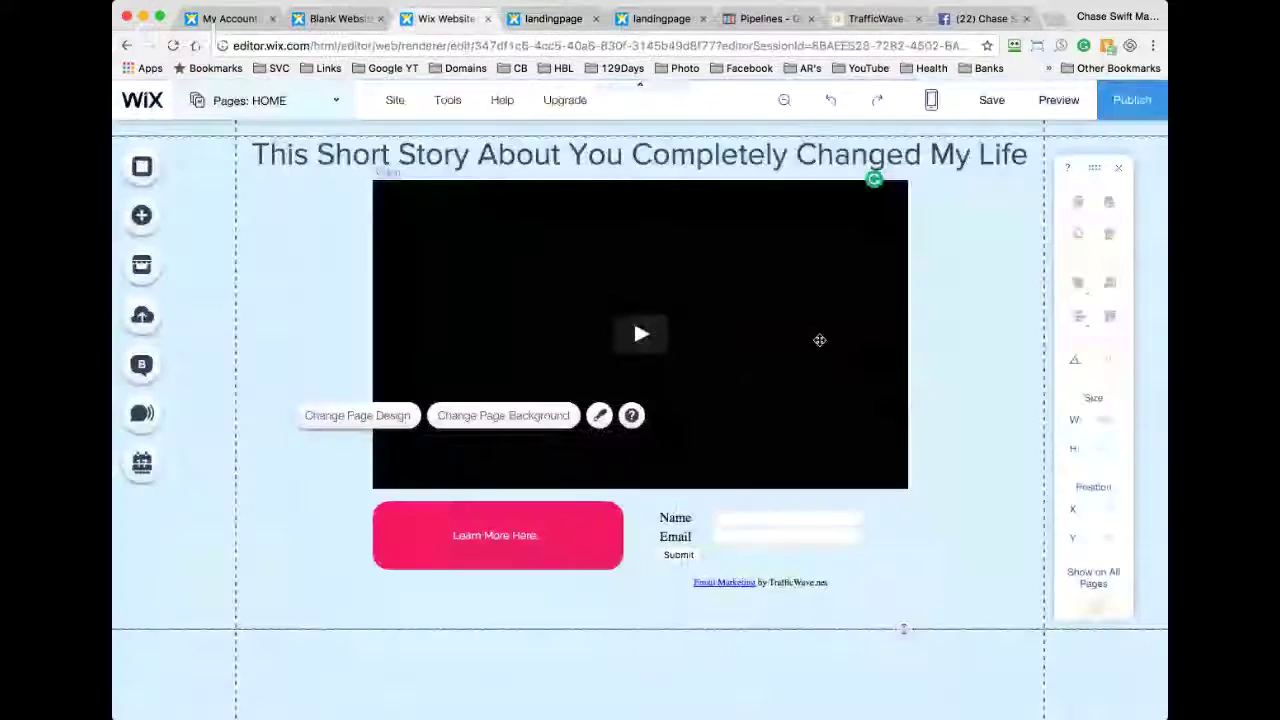
left_click(738, 530)
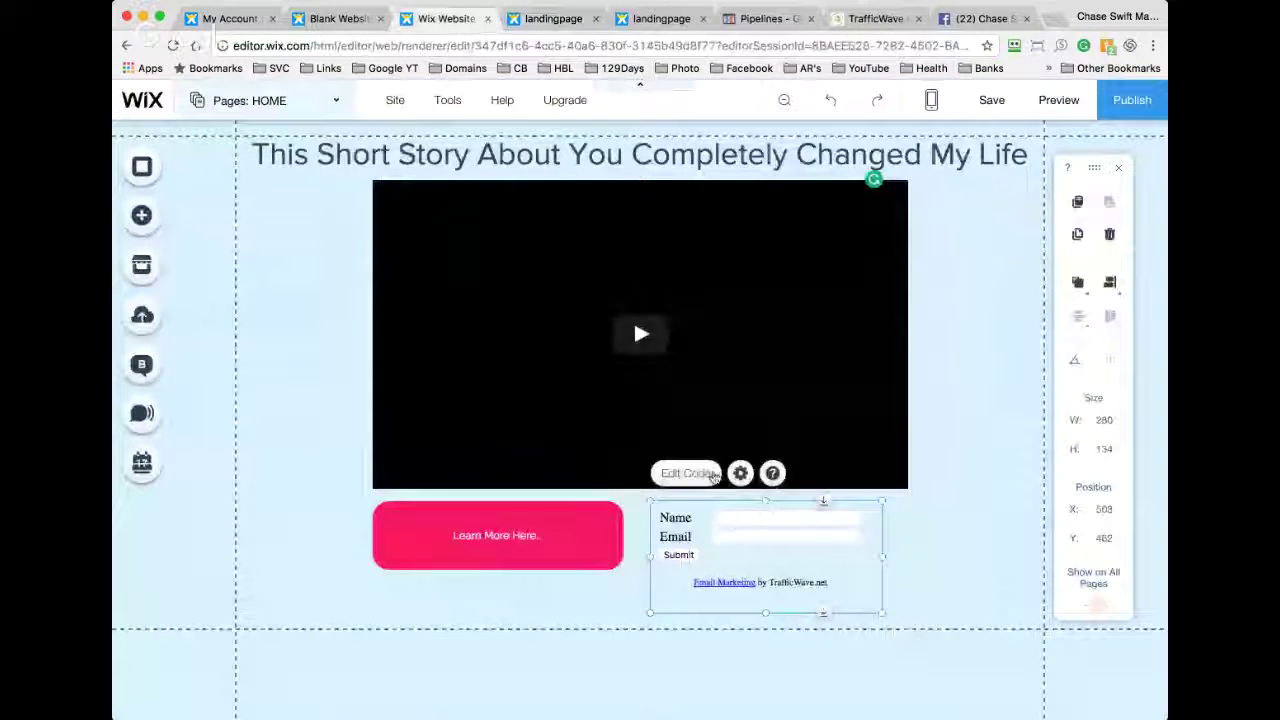
left_click(700, 474)
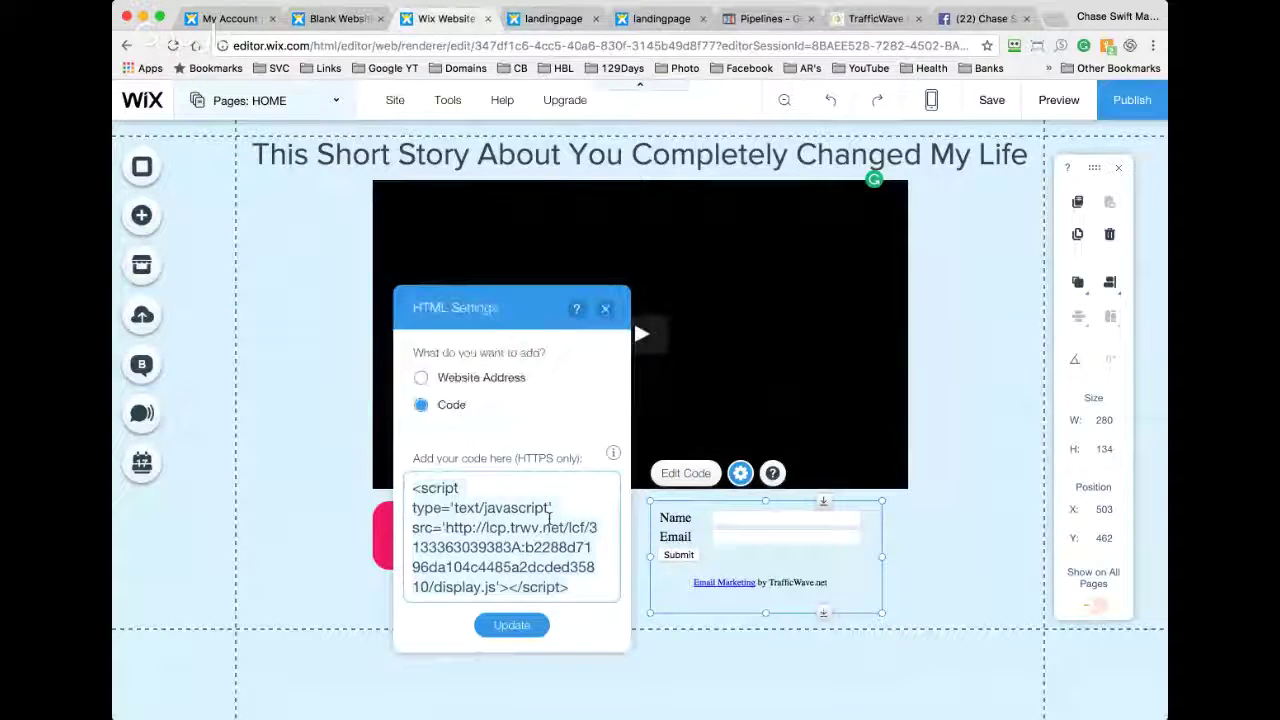
key("ctrl+a")
key("BackSpace")
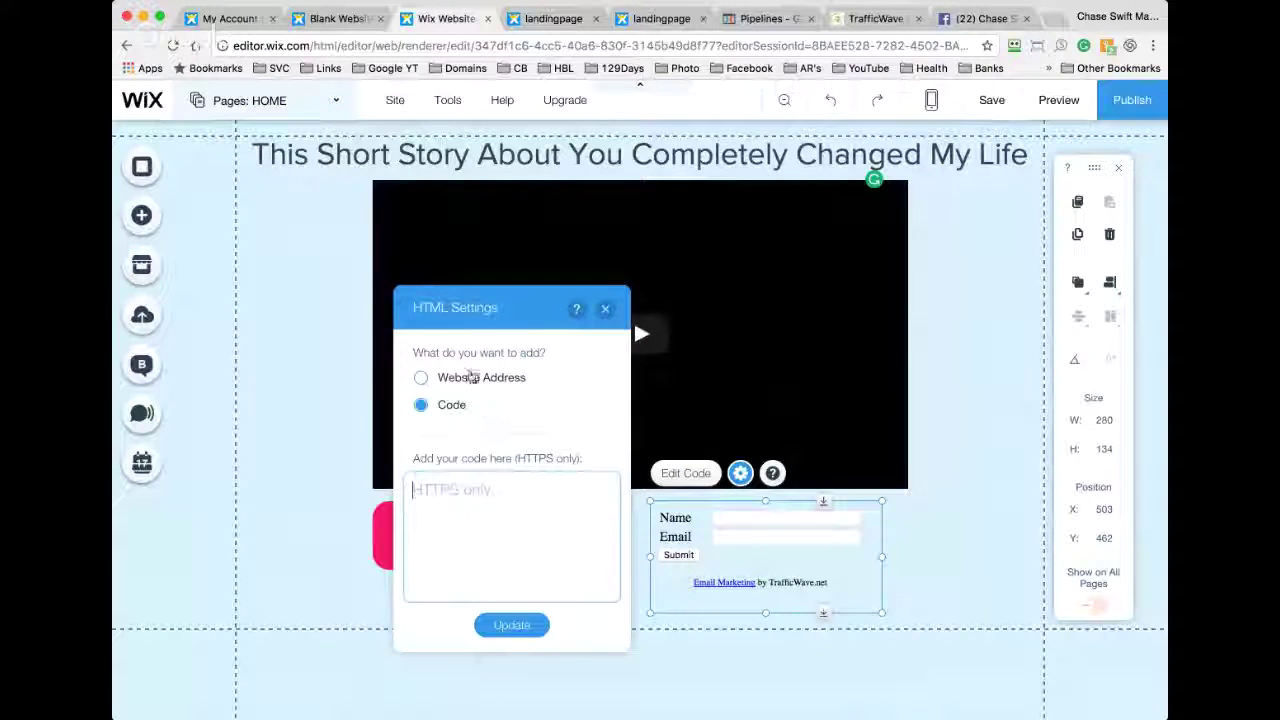
Step: Paste the TrafficWave raw HTML form code as the element's Code, apply it, and save the page
left_click(470, 379)
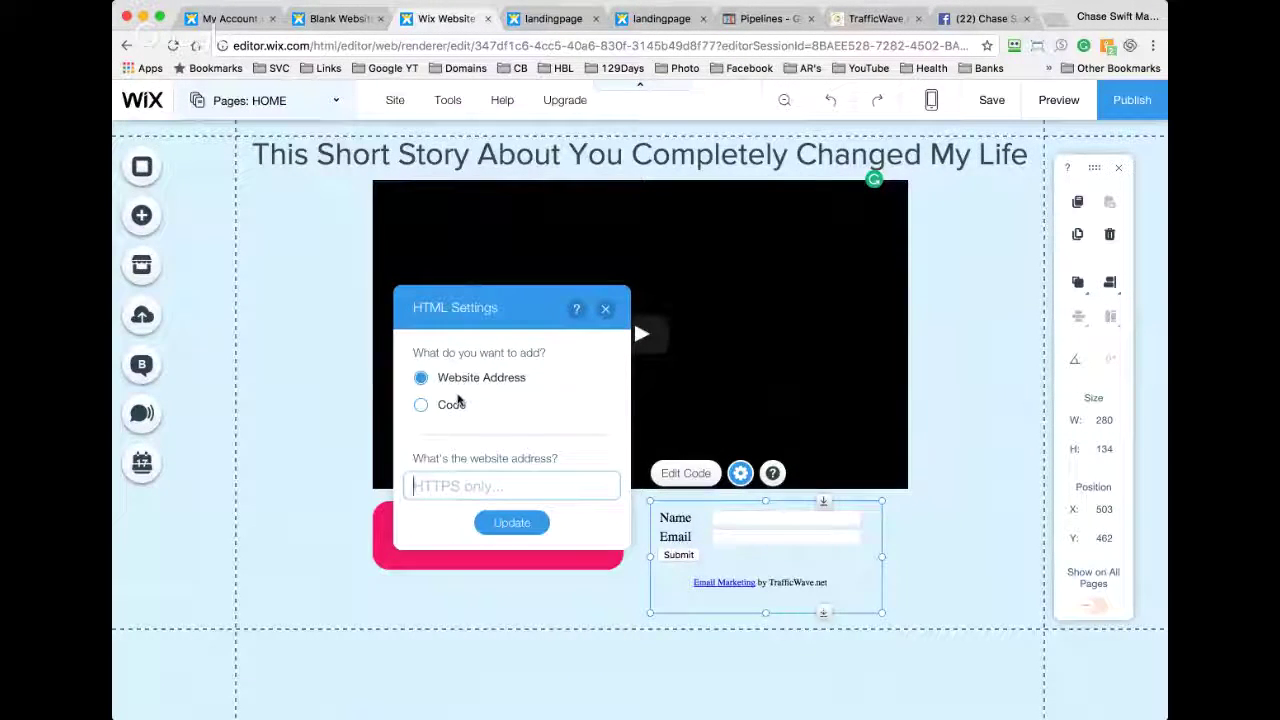
left_click(450, 404)
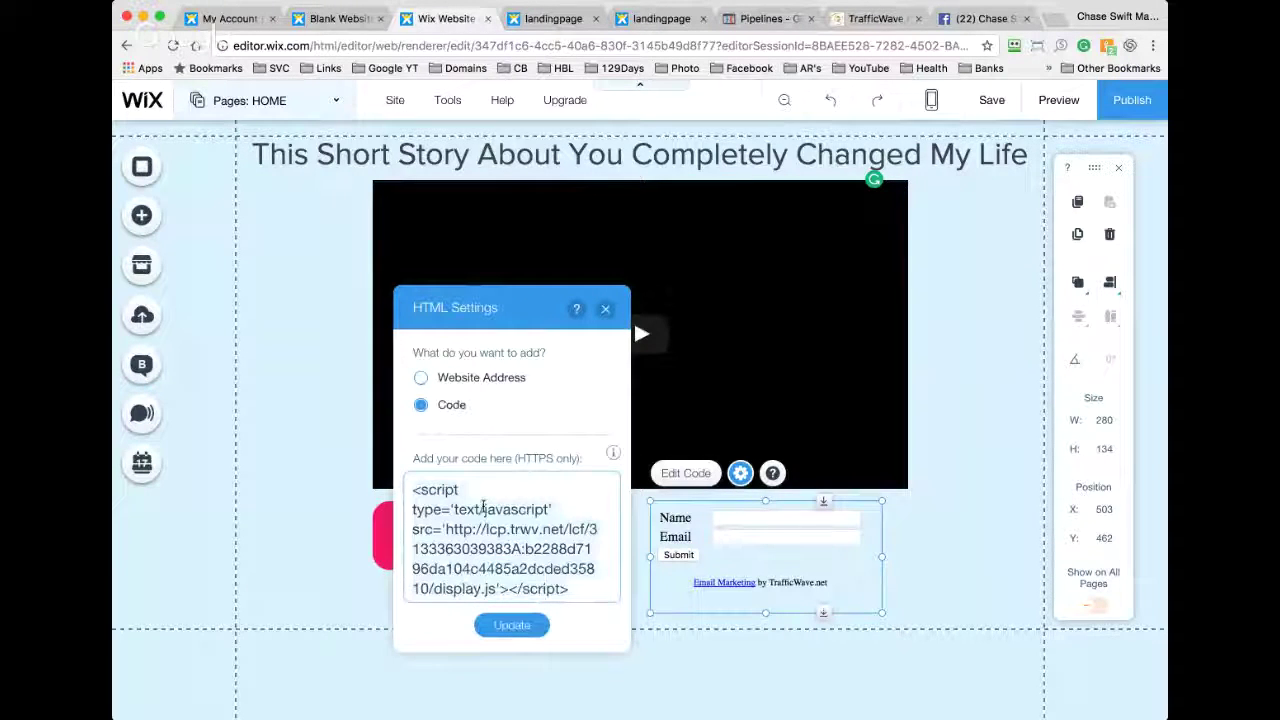
key("ctrl+a")
key("BackSpace")
key("ctrl+v")
left_click(505, 624)
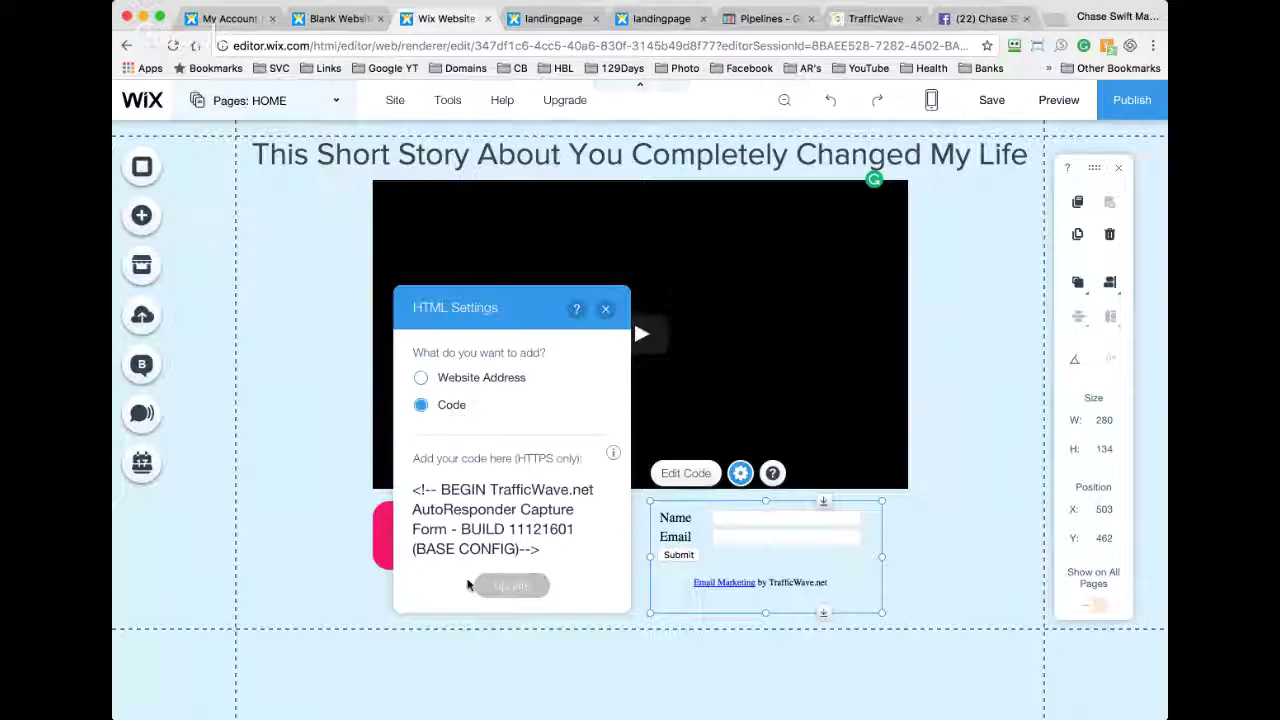
left_click(280, 524)
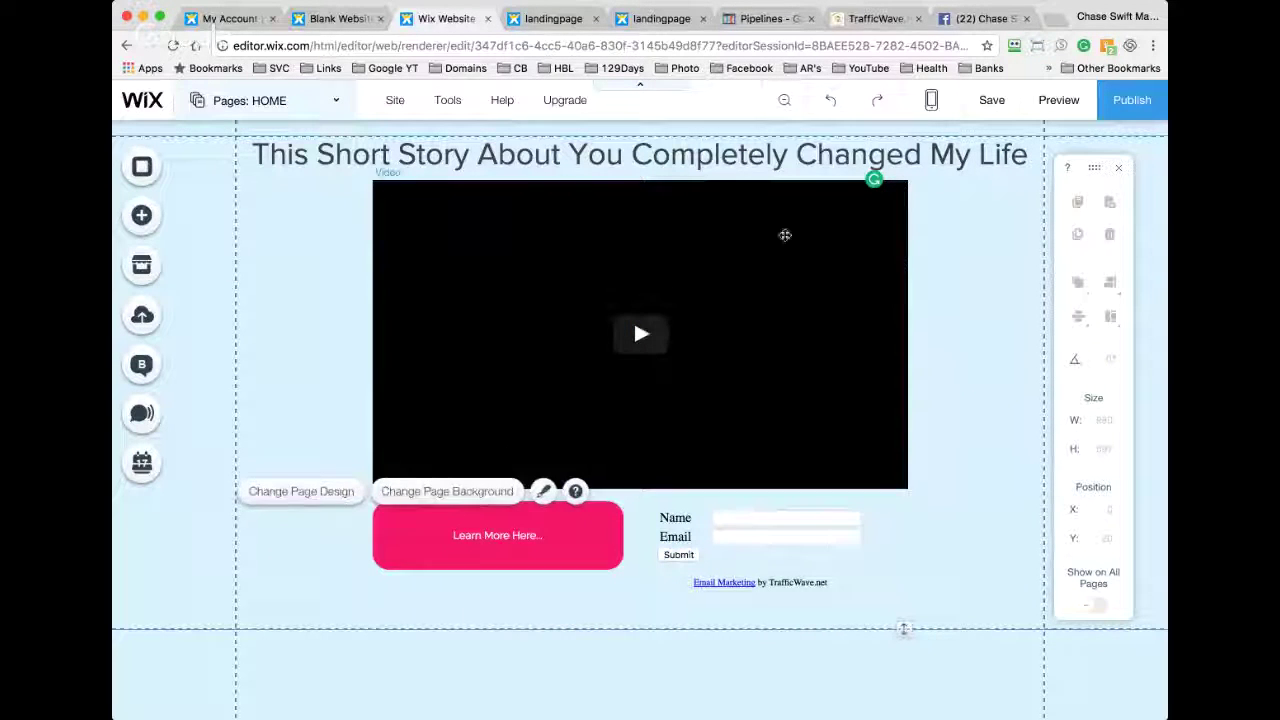
left_click(992, 100)
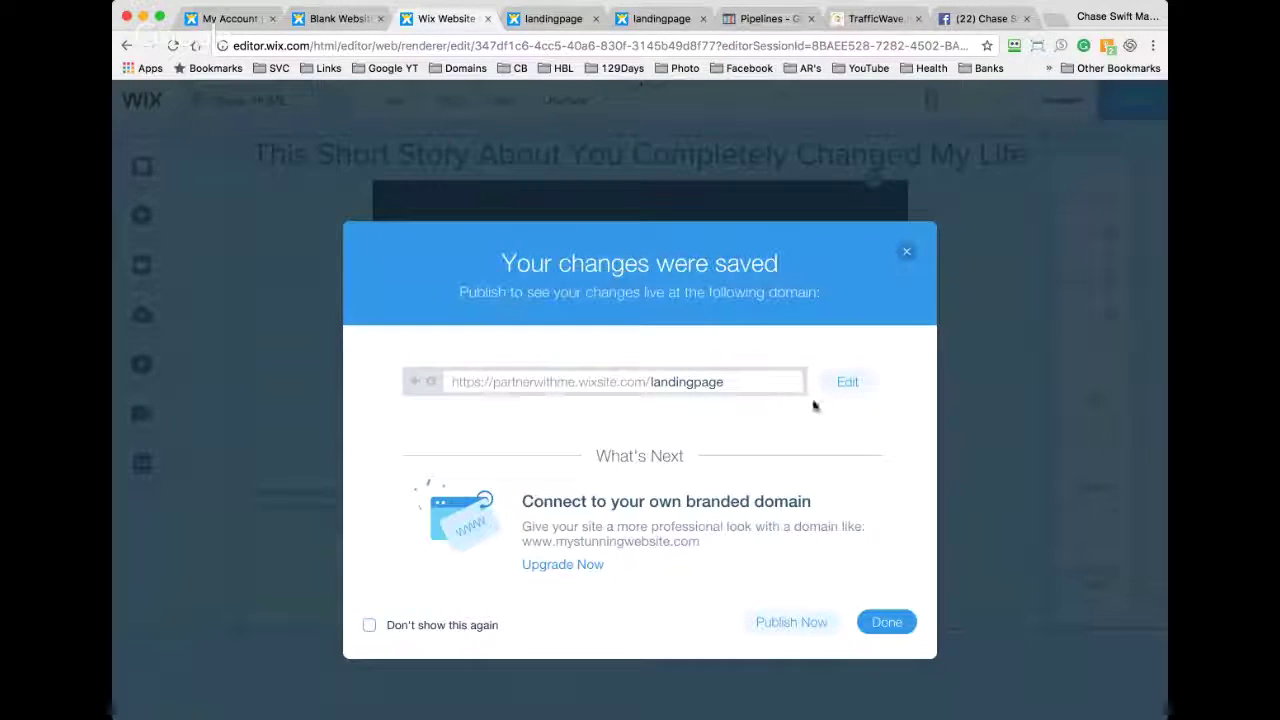
Step: Publish the site, reload the live /landingpage to confirm the form, and test the video playback
left_click(792, 622)
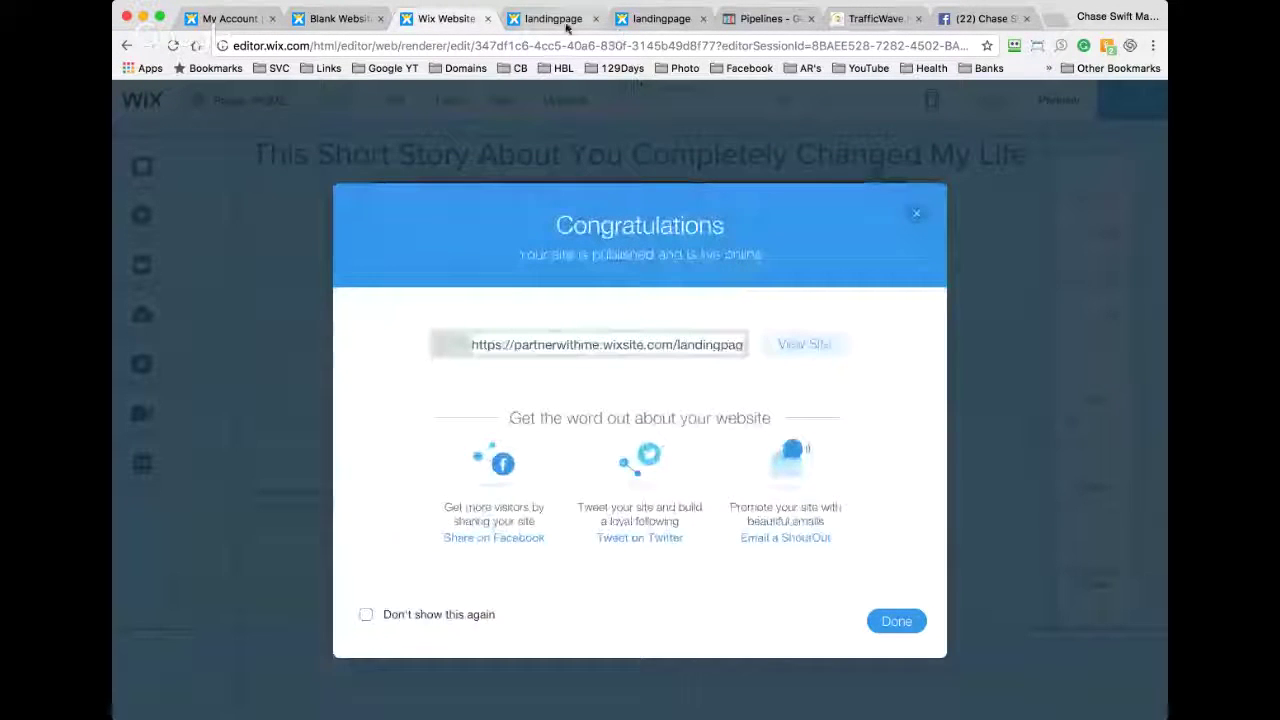
left_click(549, 20)
left_click(172, 45)
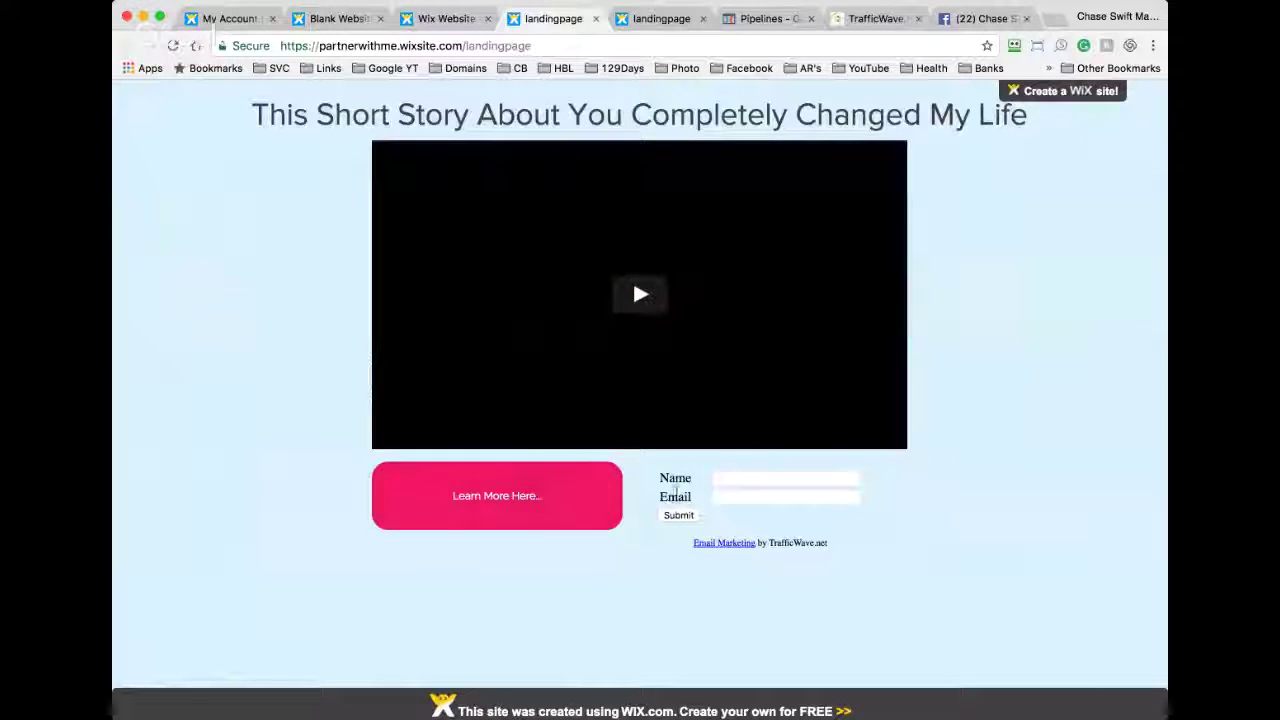
left_click(638, 295)
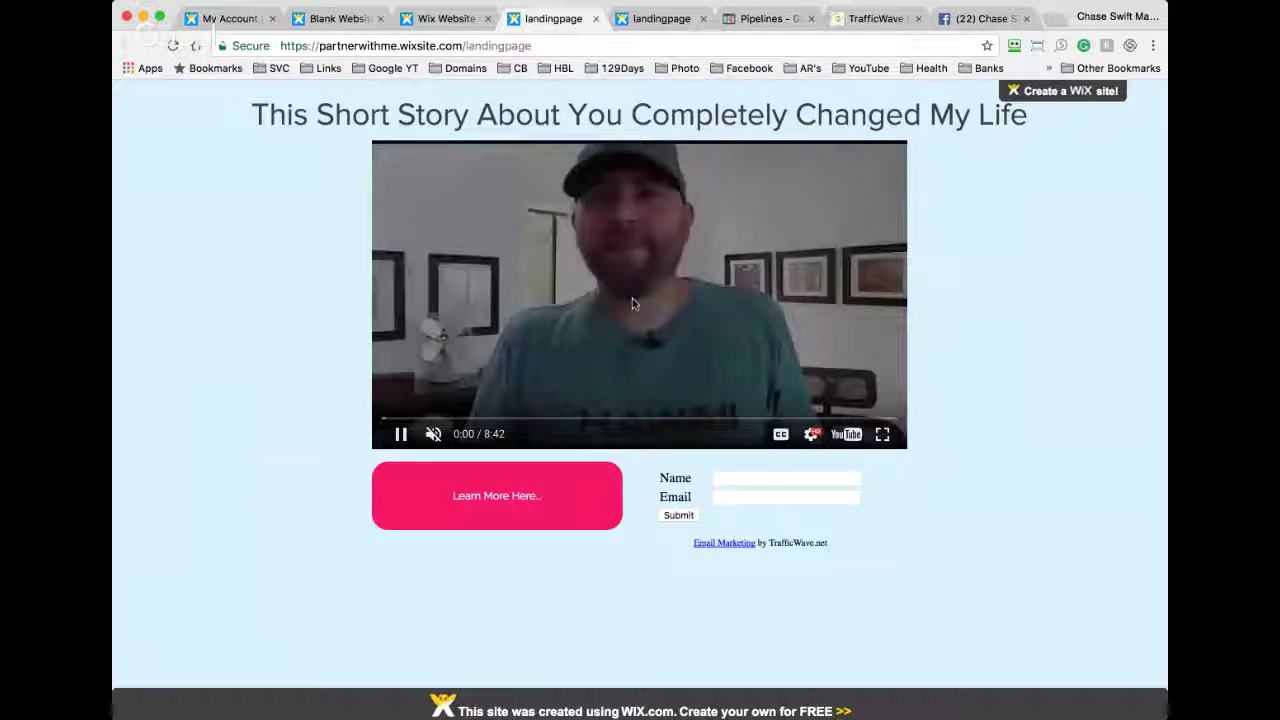
left_click(608, 234)
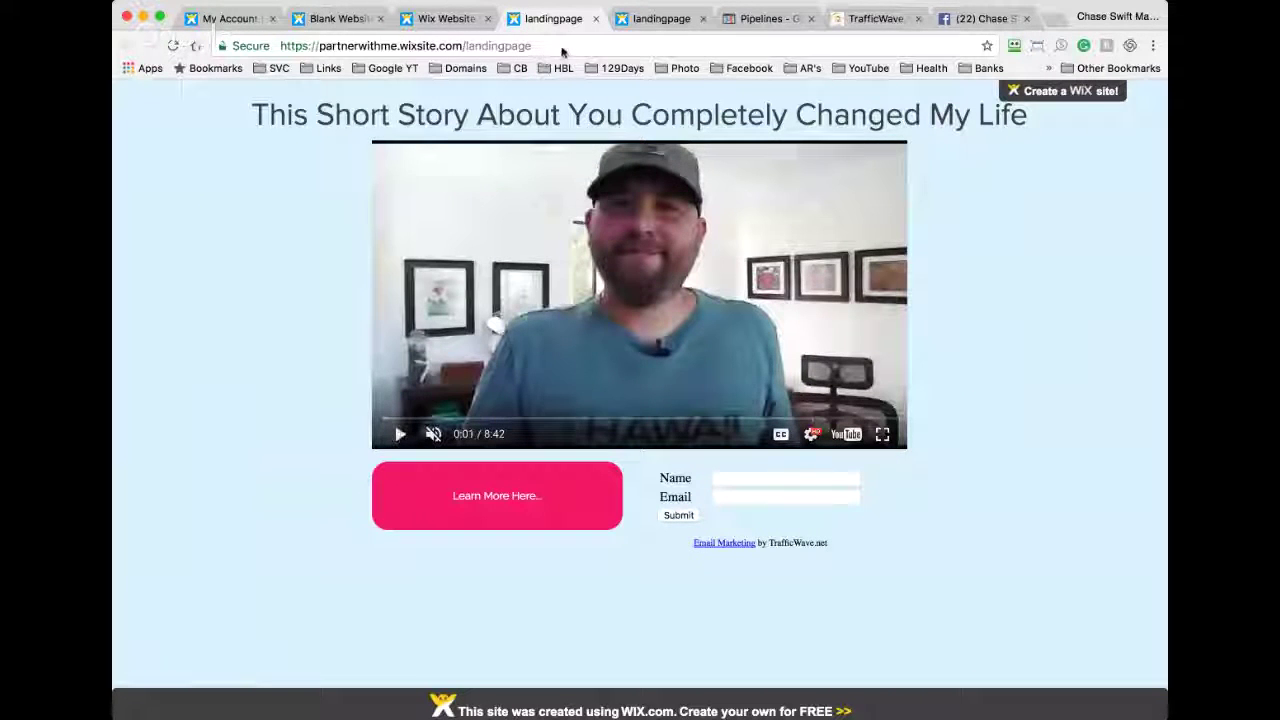
left_click(562, 46)
key("super+c")
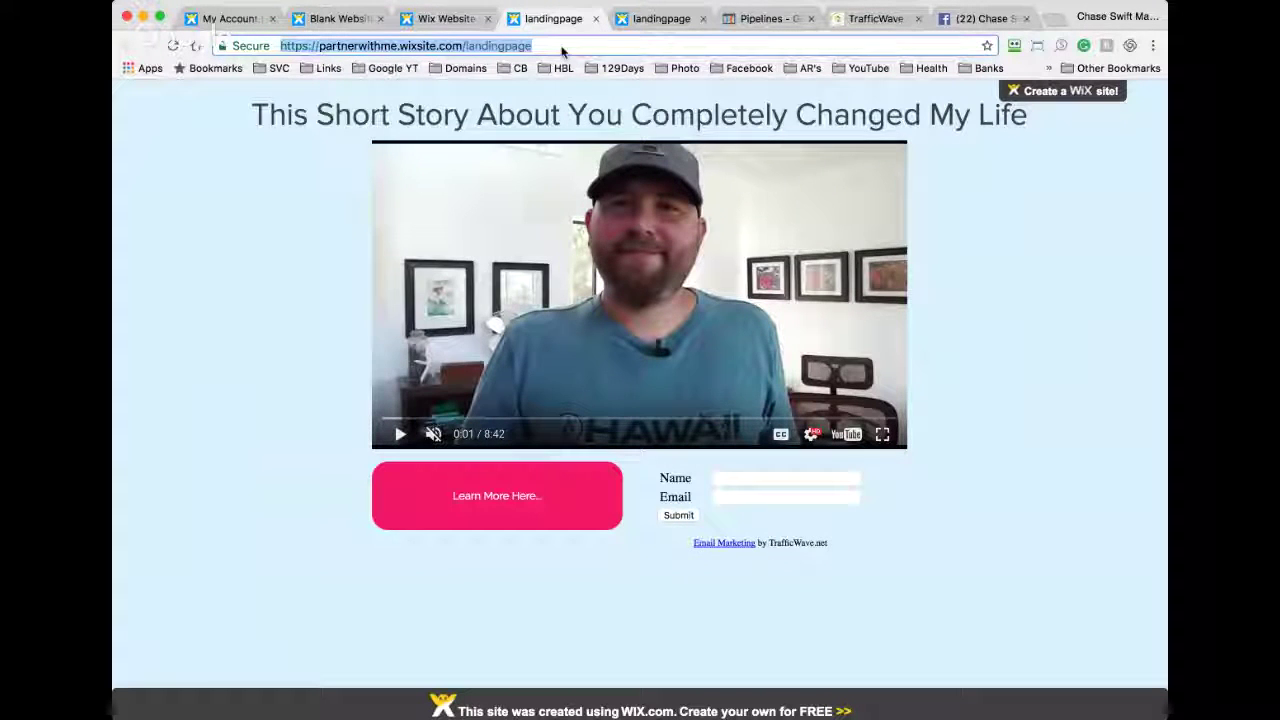
Step: Comment 'Here is the final result:' with the landing page URL and a note to start a free Wix account
left_click(986, 18)
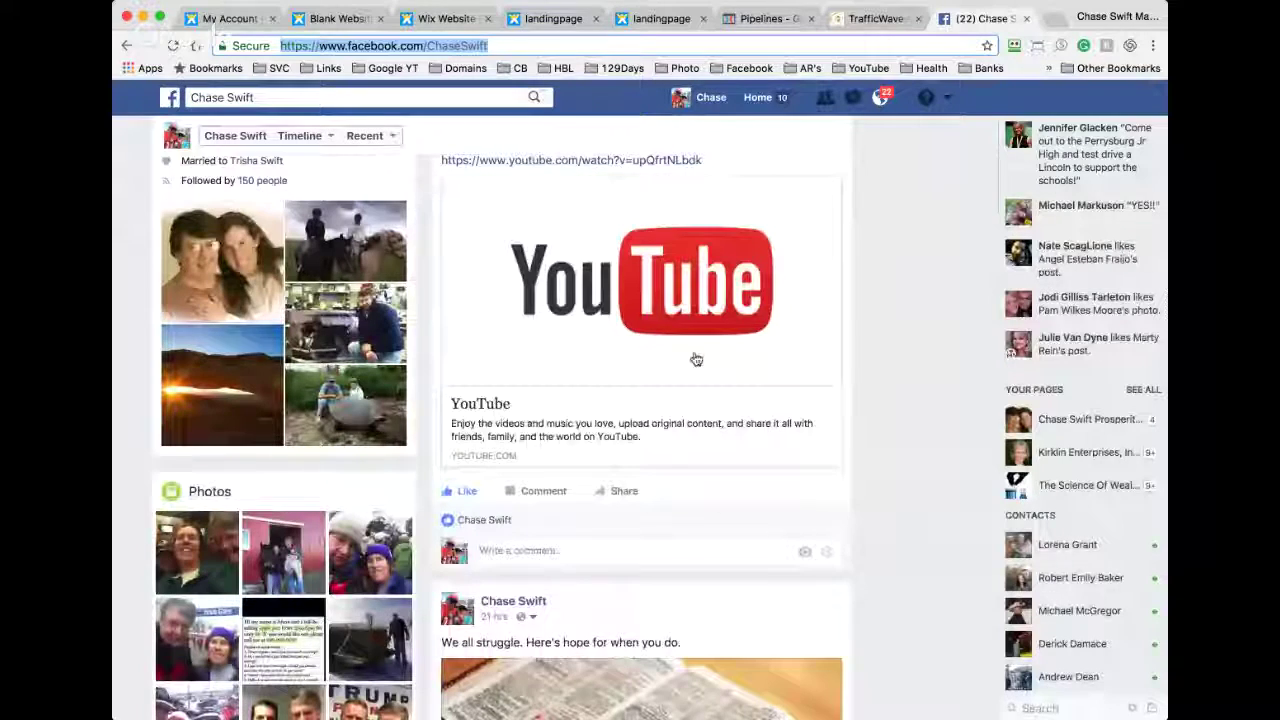
scroll(696, 359, "down", 3)
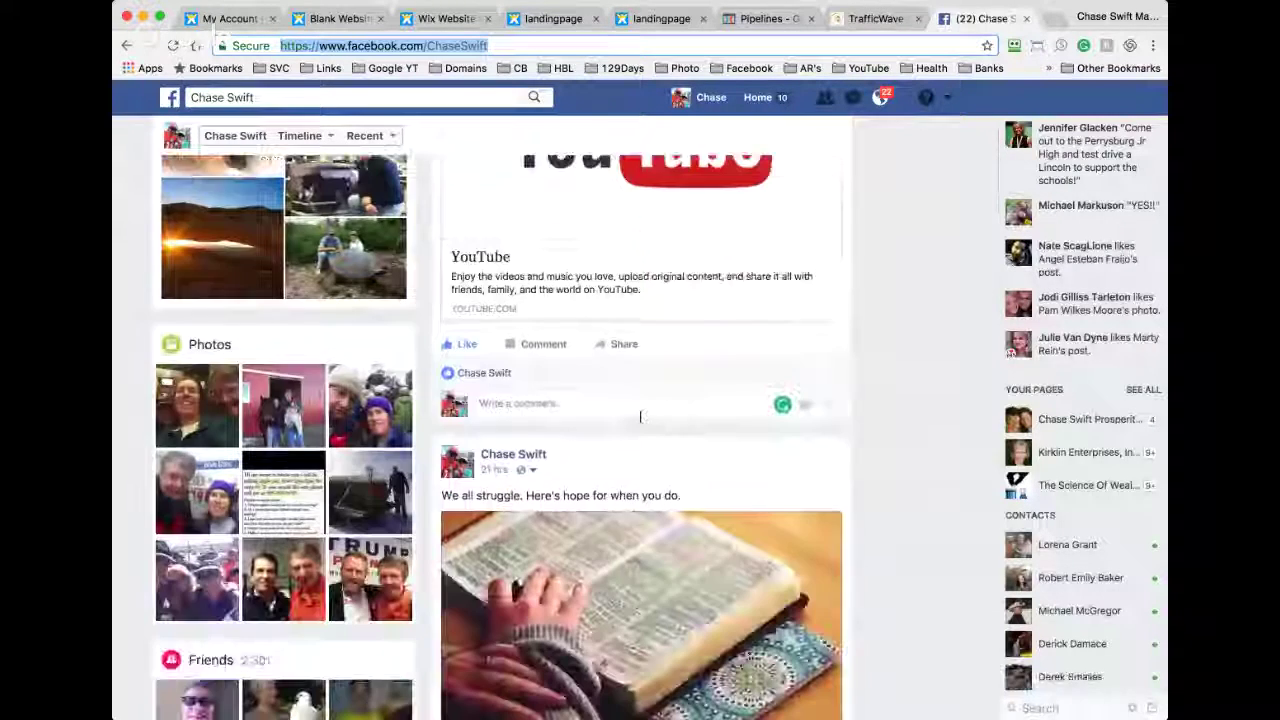
left_click(640, 414)
type("Here is the")
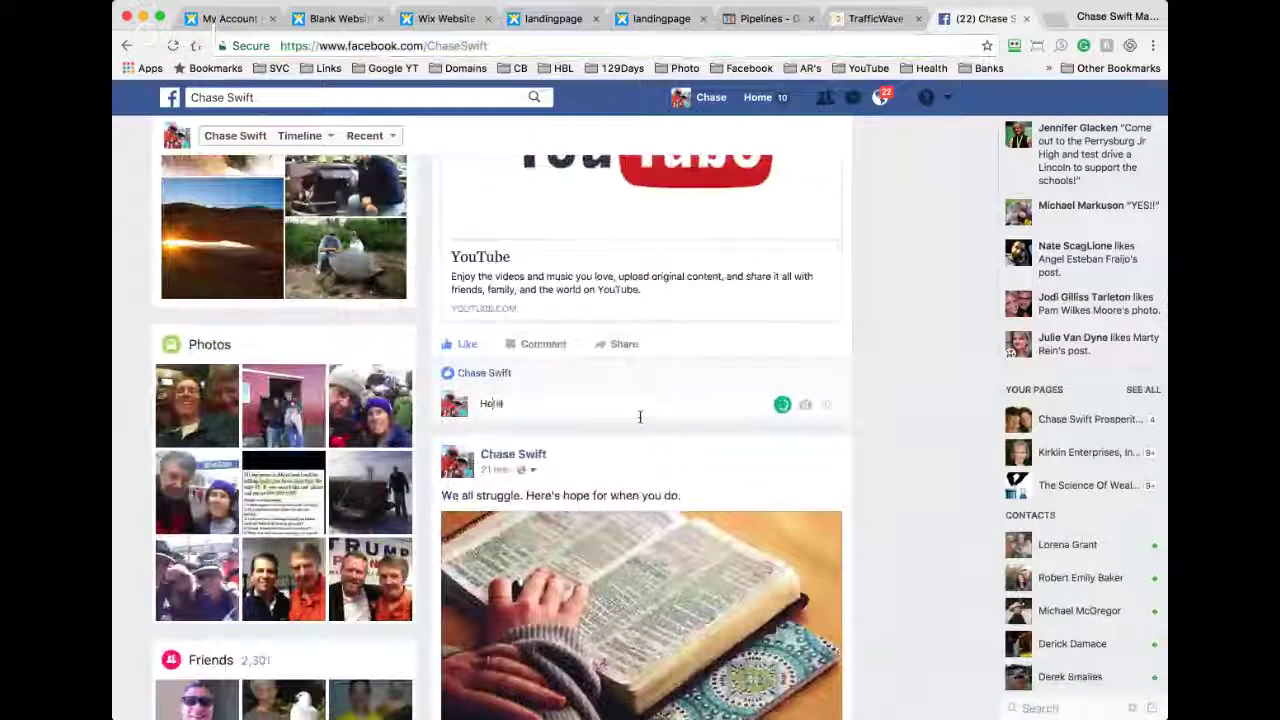
type(" fi")
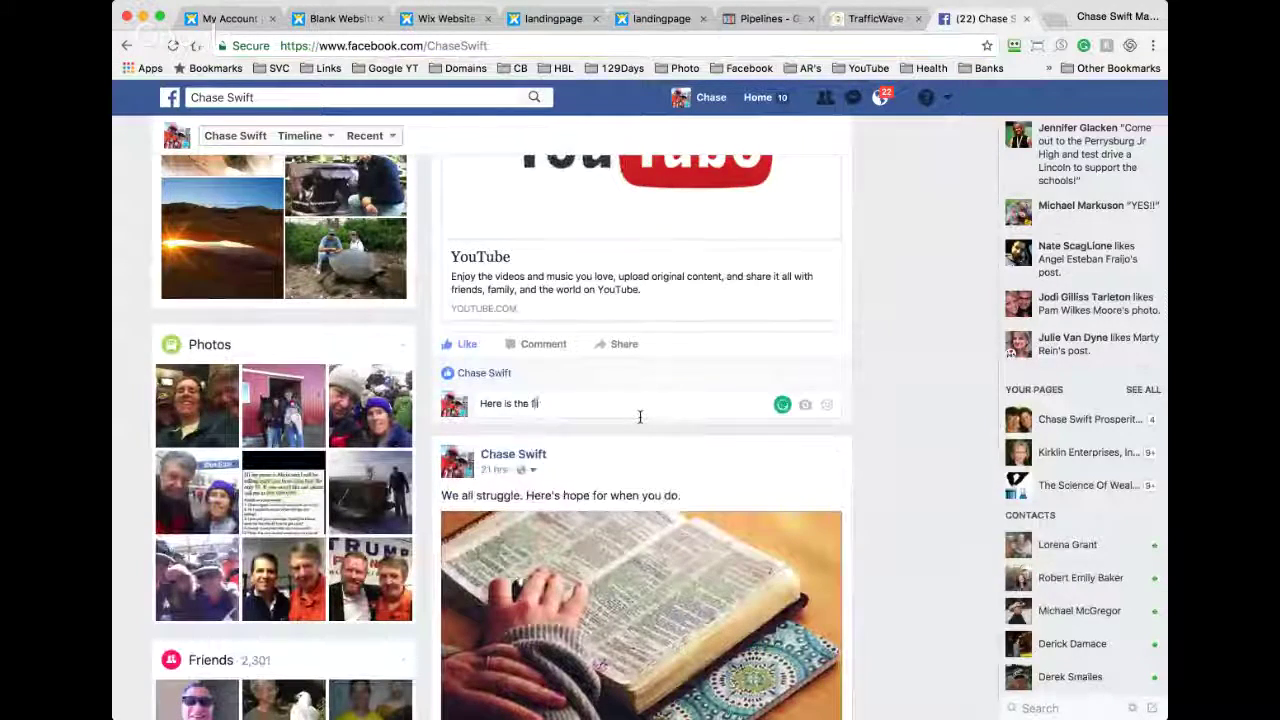
type("nal result:")
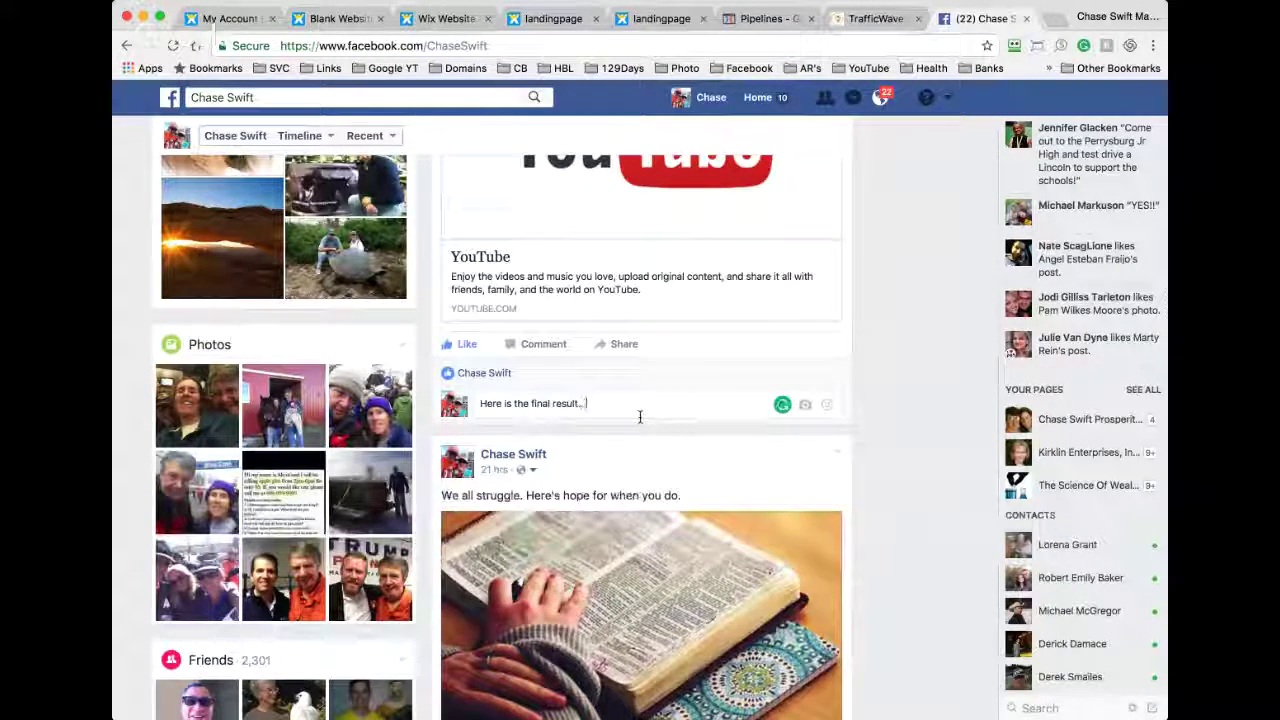
key("super+v")
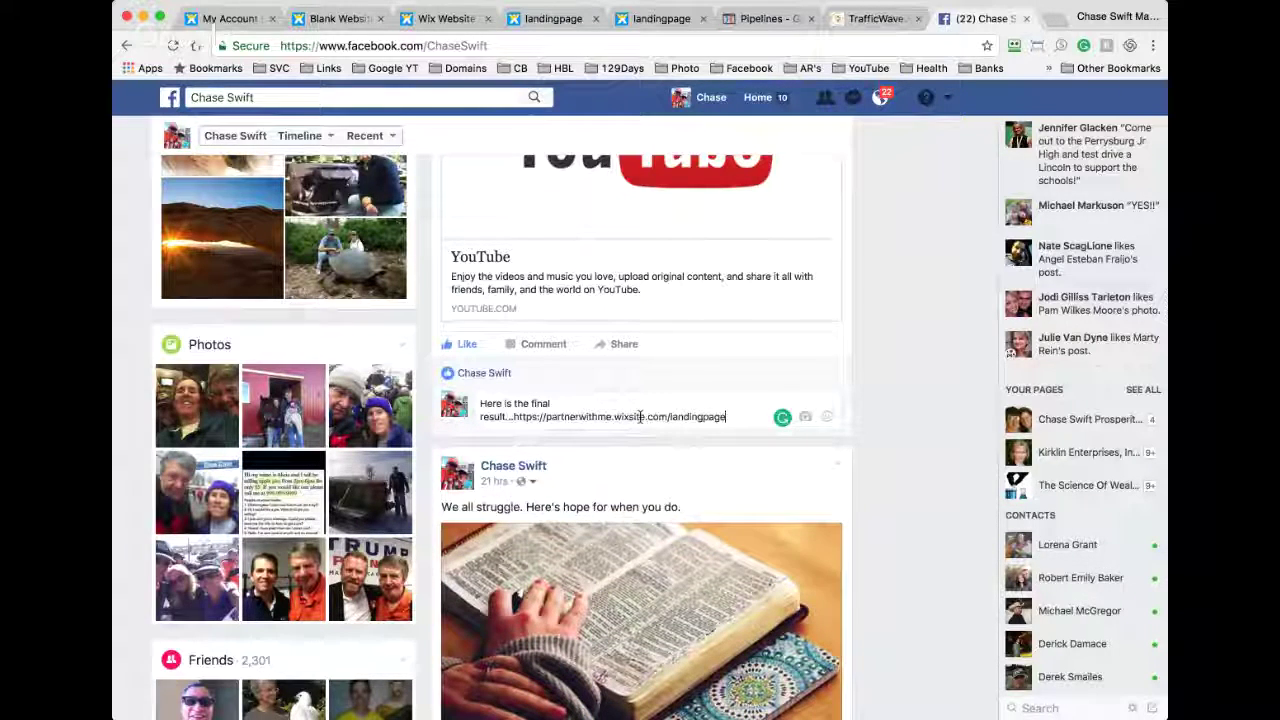
type("H")
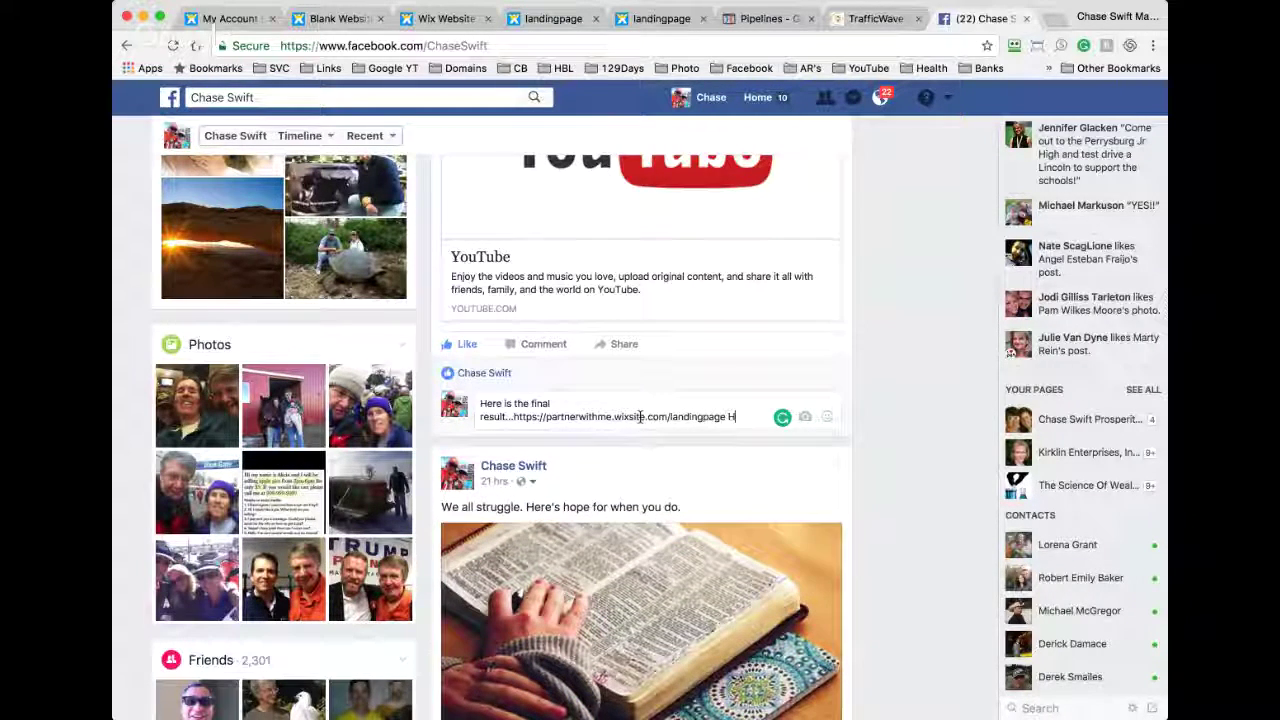
type("opeth")
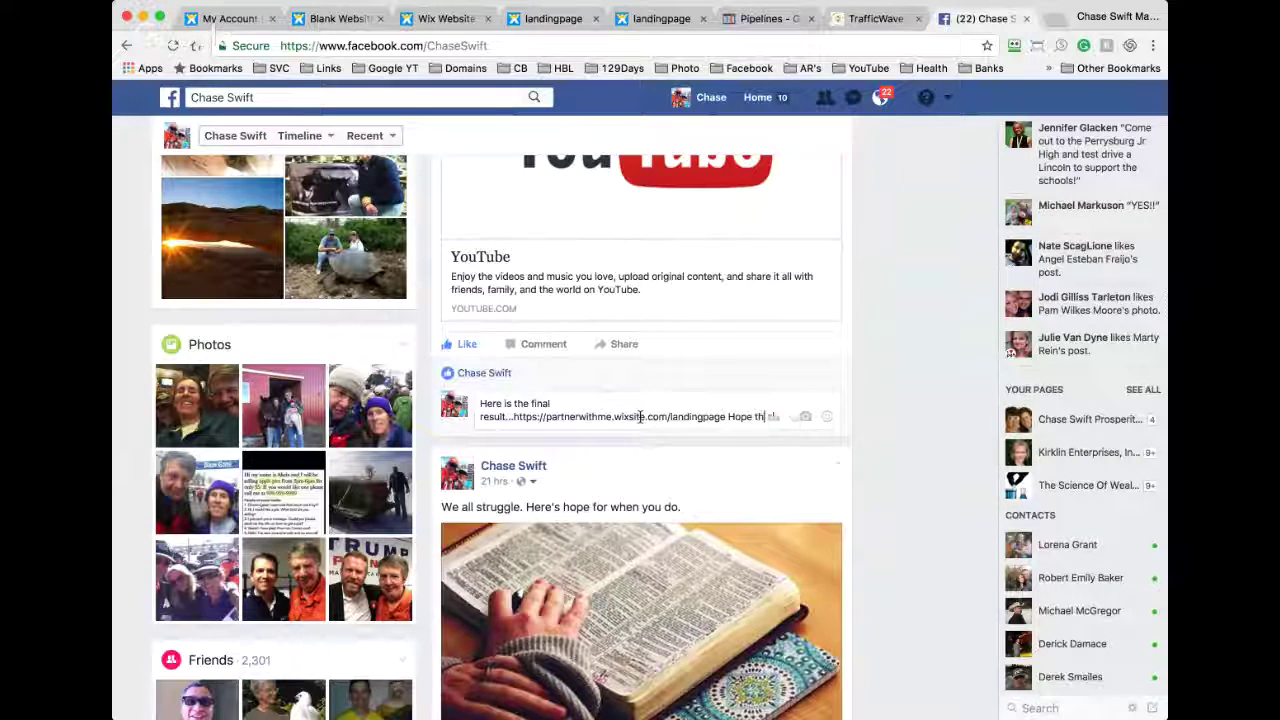
type("is helps!")
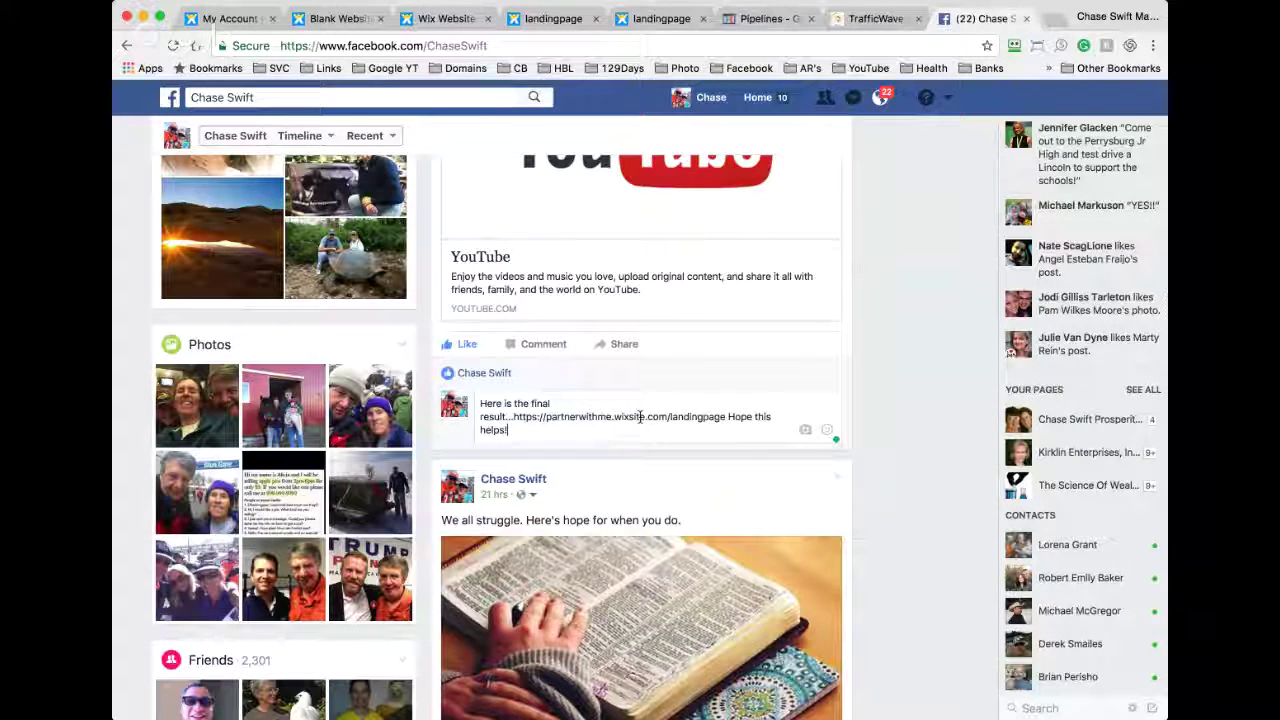
type(" And go")
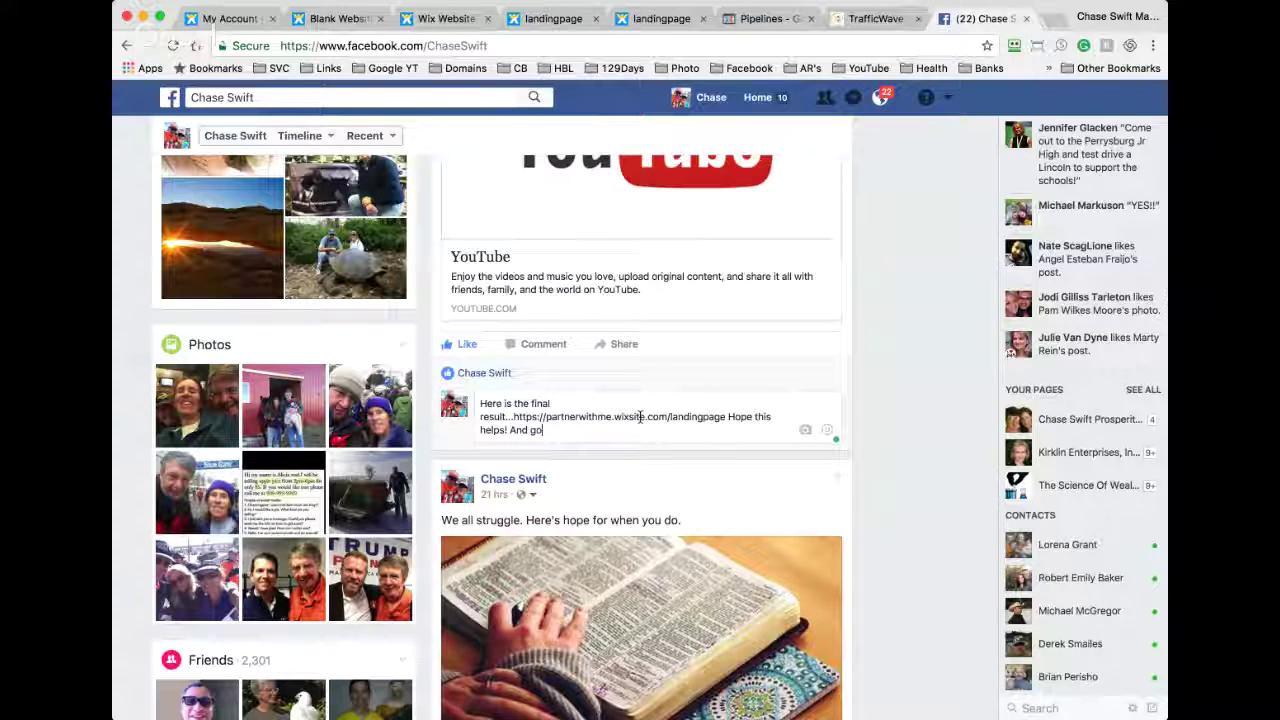
type(" to Wix")
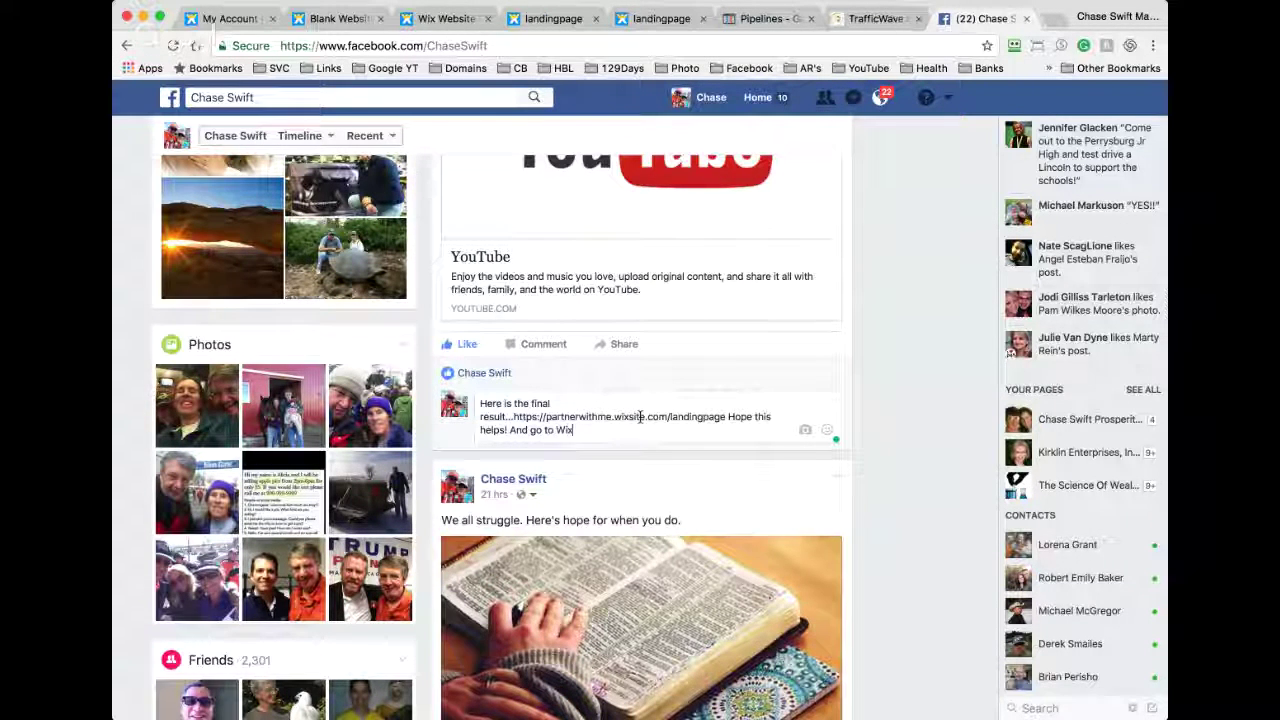
type(".com to g")
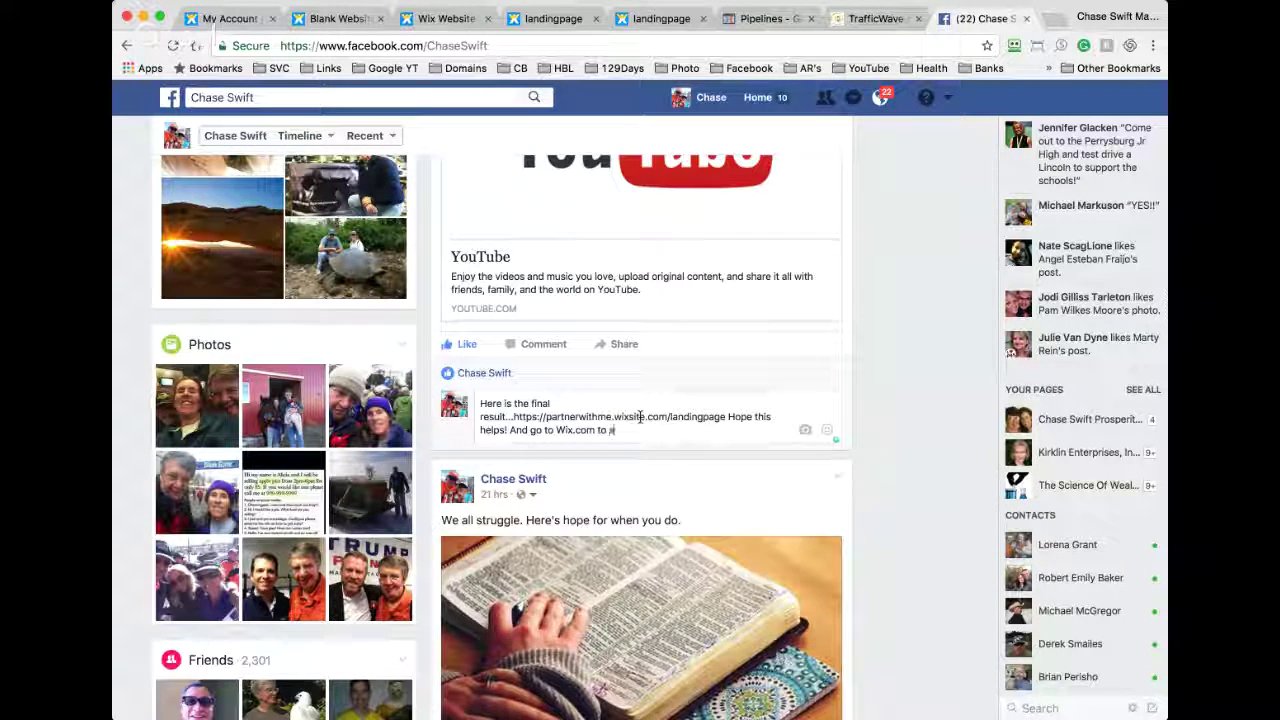
type("tart y")
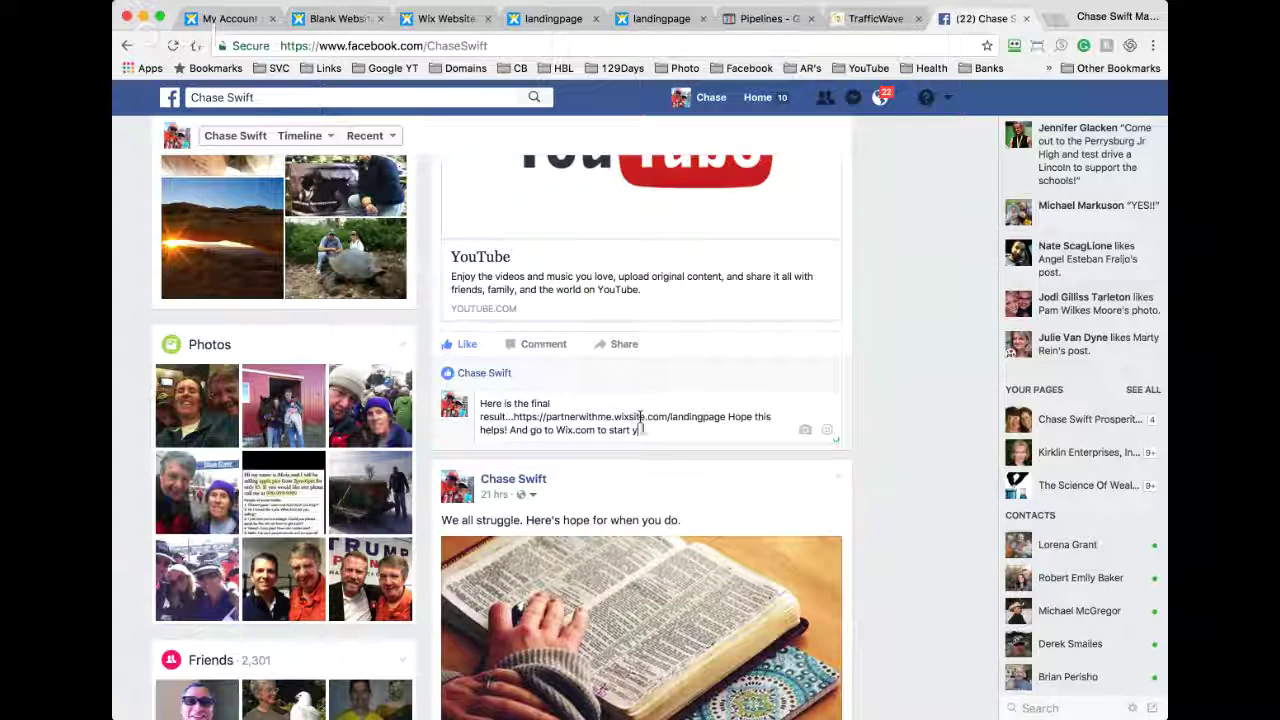
type("our free ac")
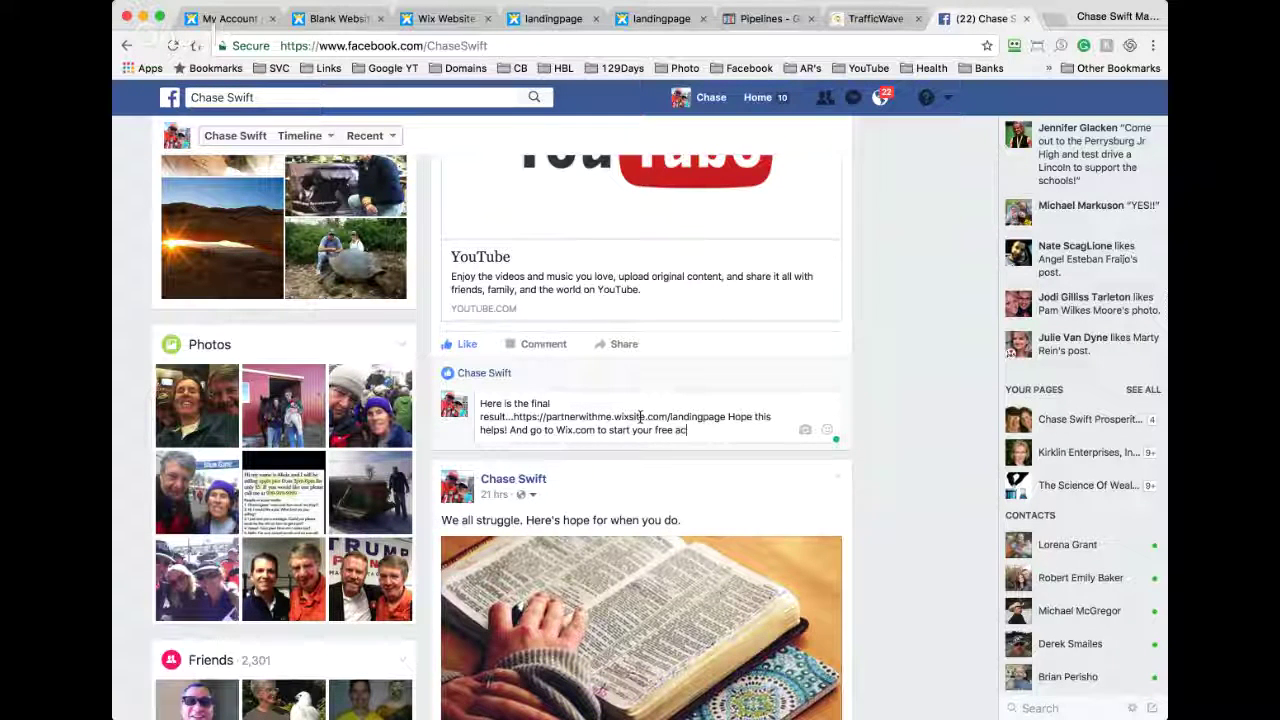
type("count")
Step: Correct the typo in 'account', post the comment, and remove its link preview
key("BackSpace")
key("BackSpace")
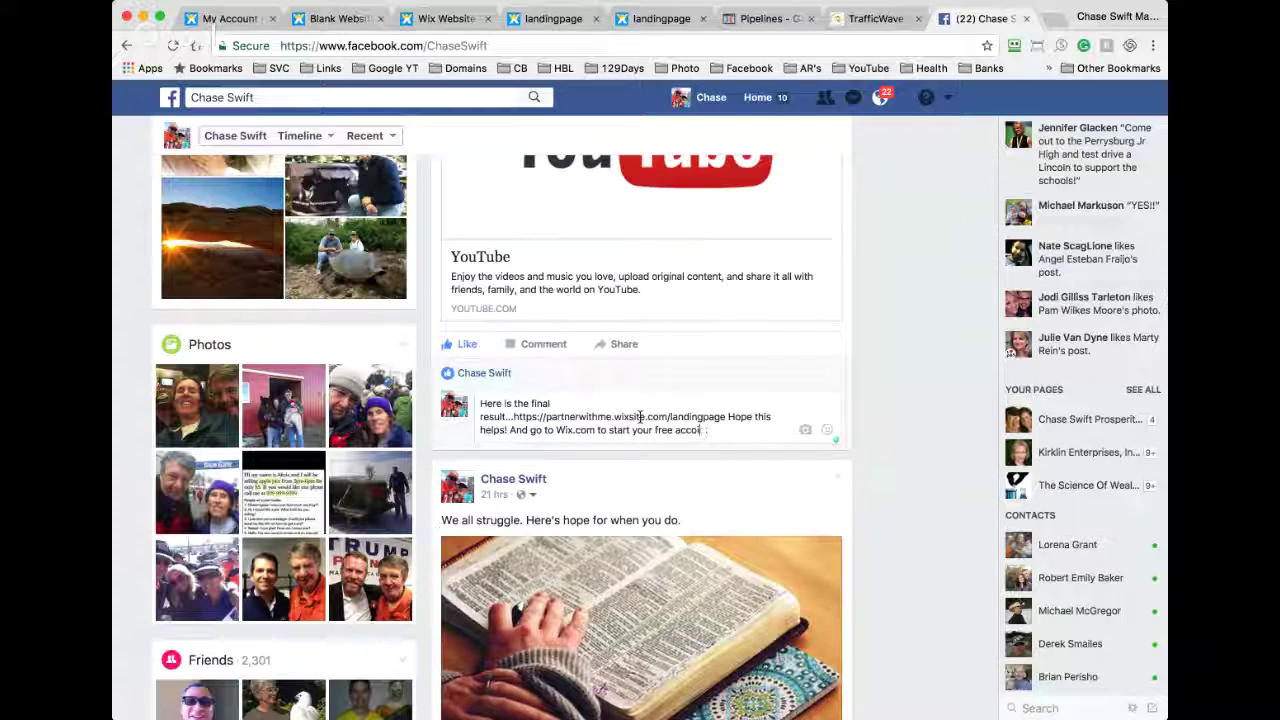
type("ount.")
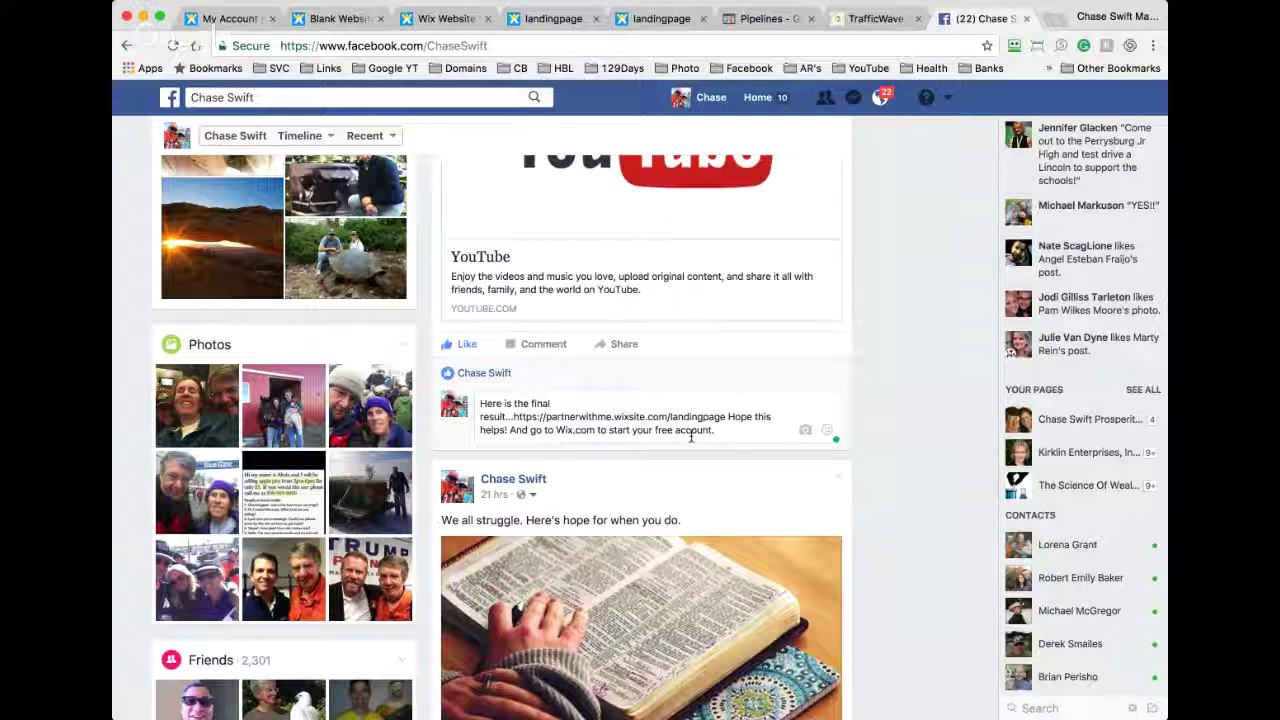
key("Return")
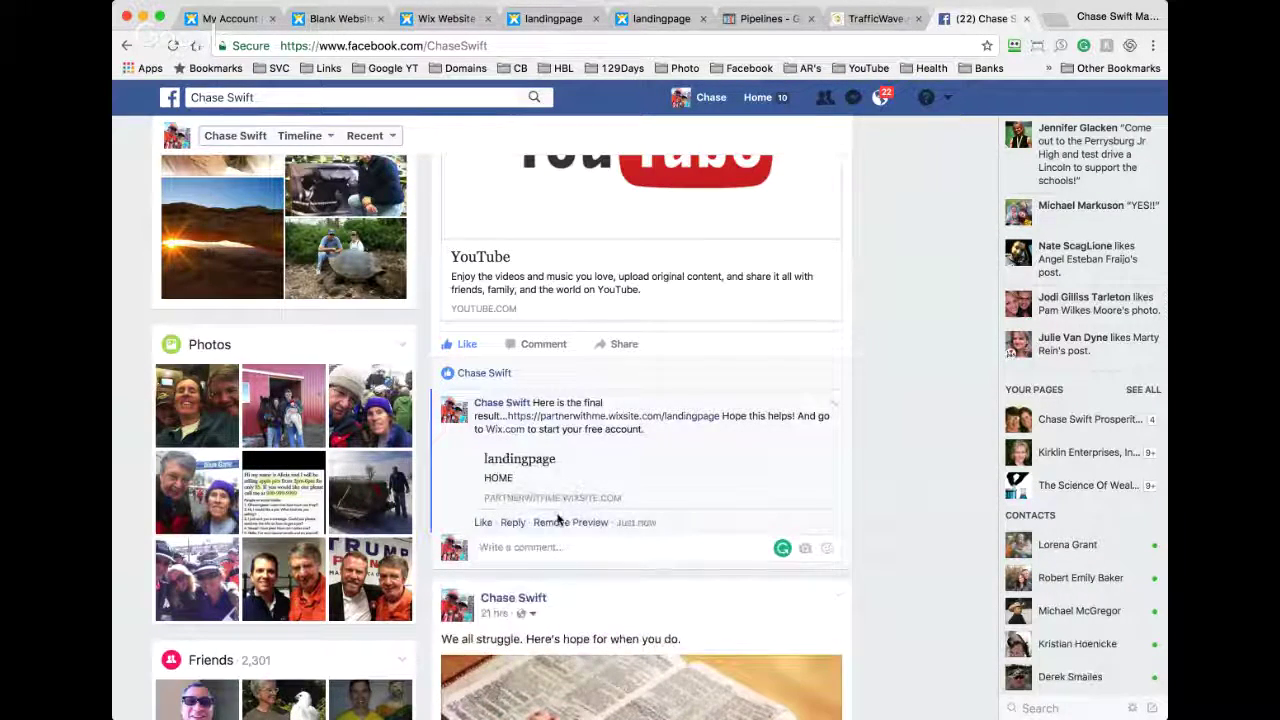
left_click(565, 522)
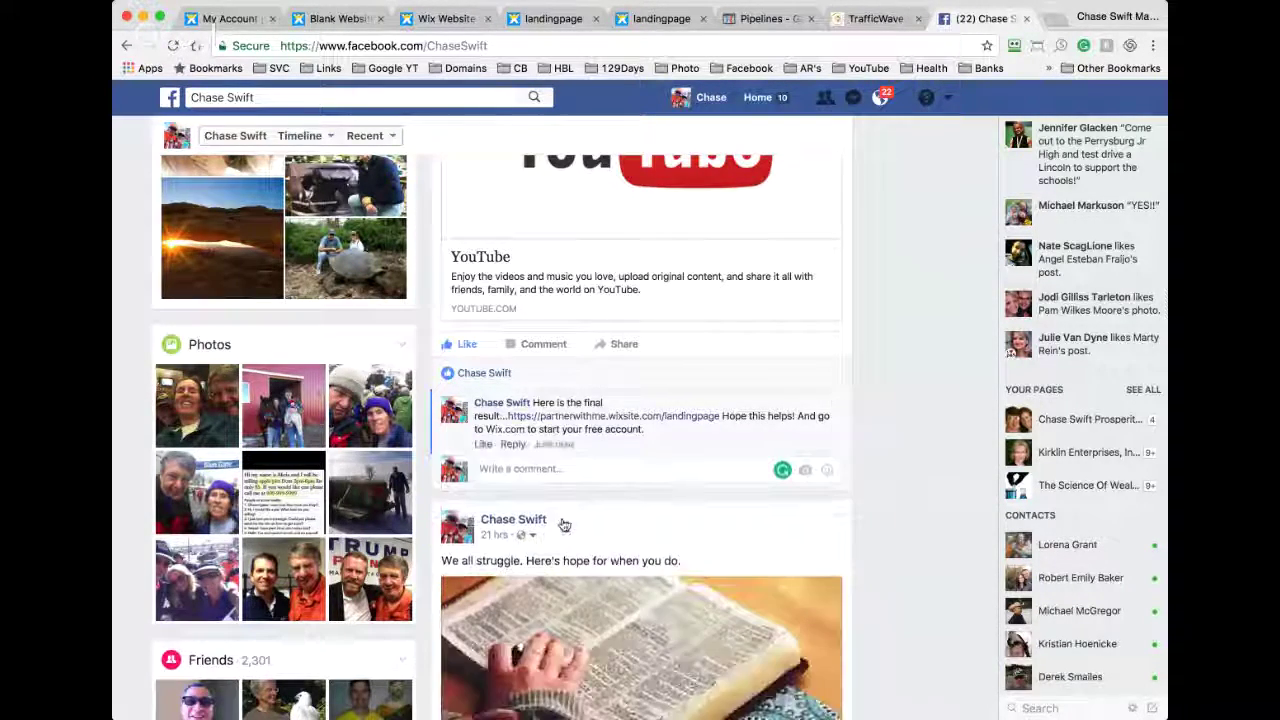
scroll(562, 525, "up", 10)
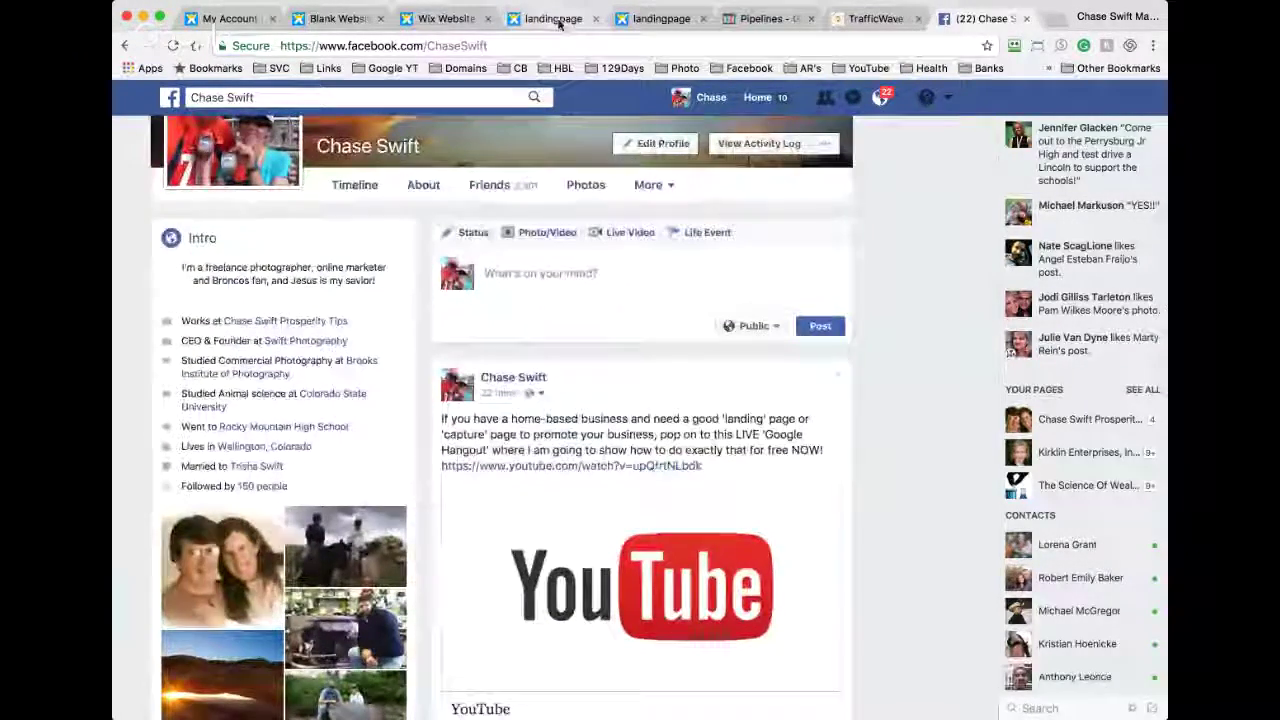
Step: Delete the Learn More Here button and move the form to X 350, Y 464, centered under the video
left_click(556, 19)
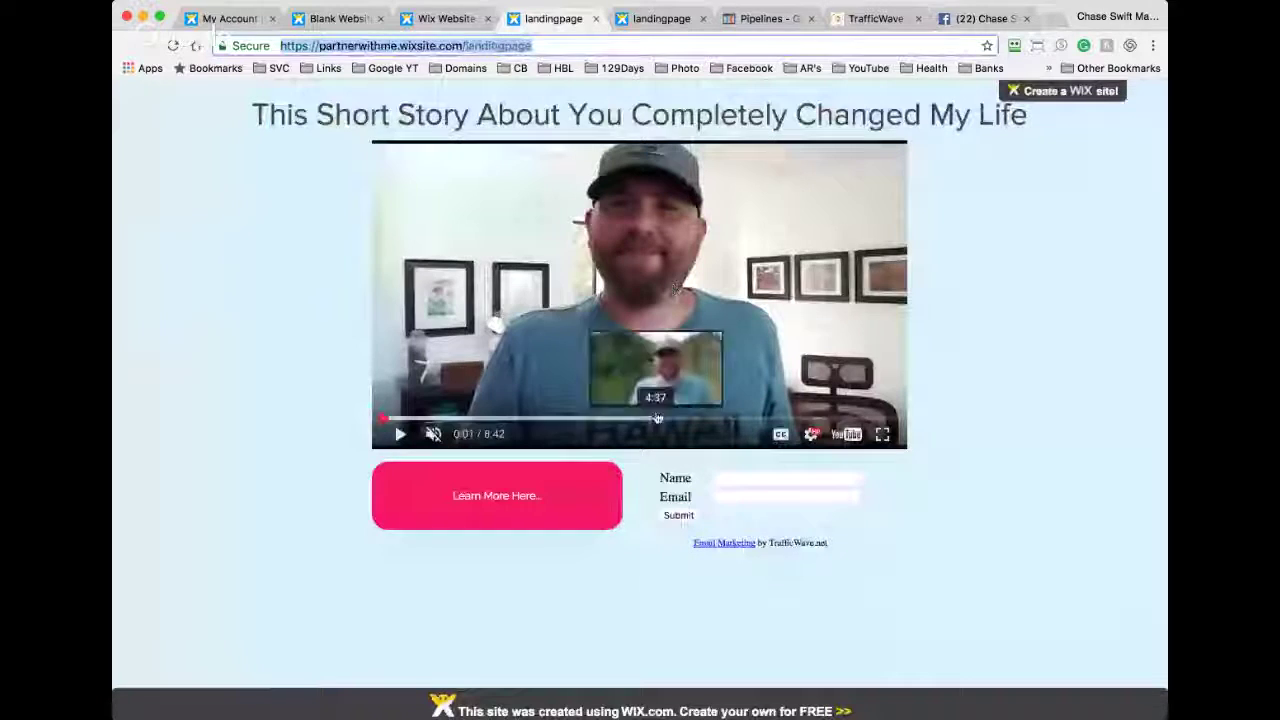
left_click(445, 18)
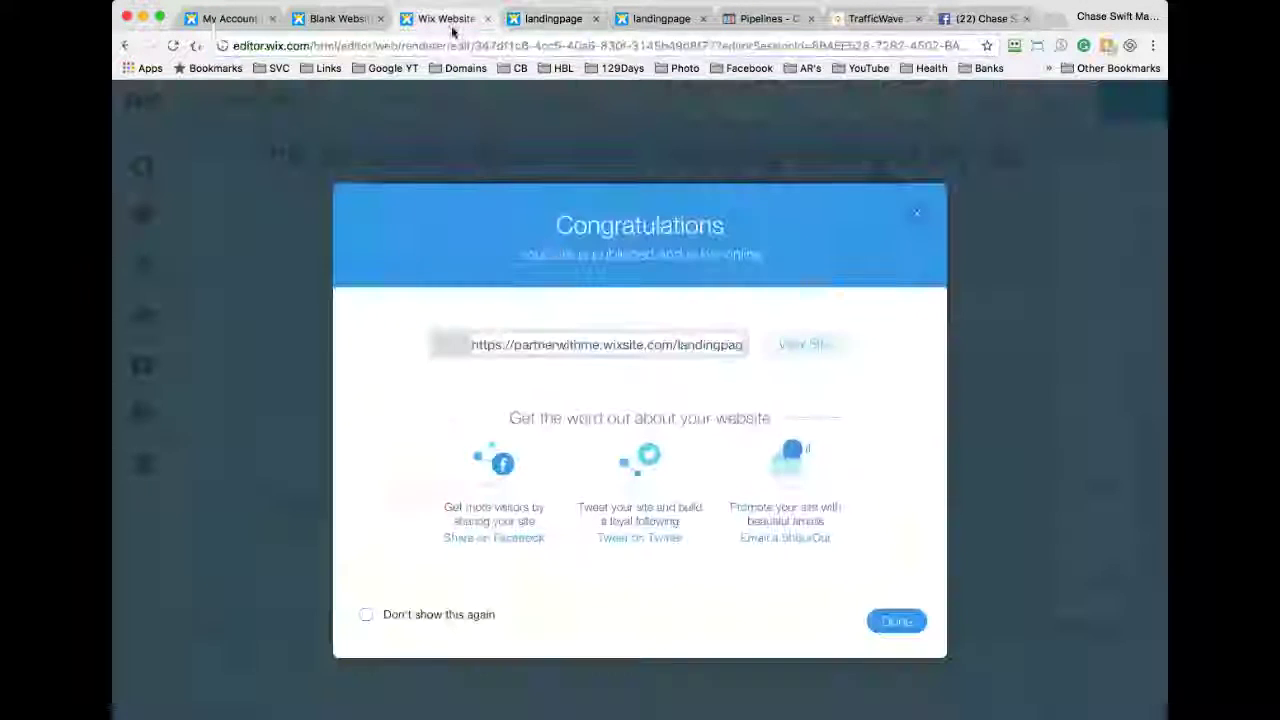
left_click(915, 213)
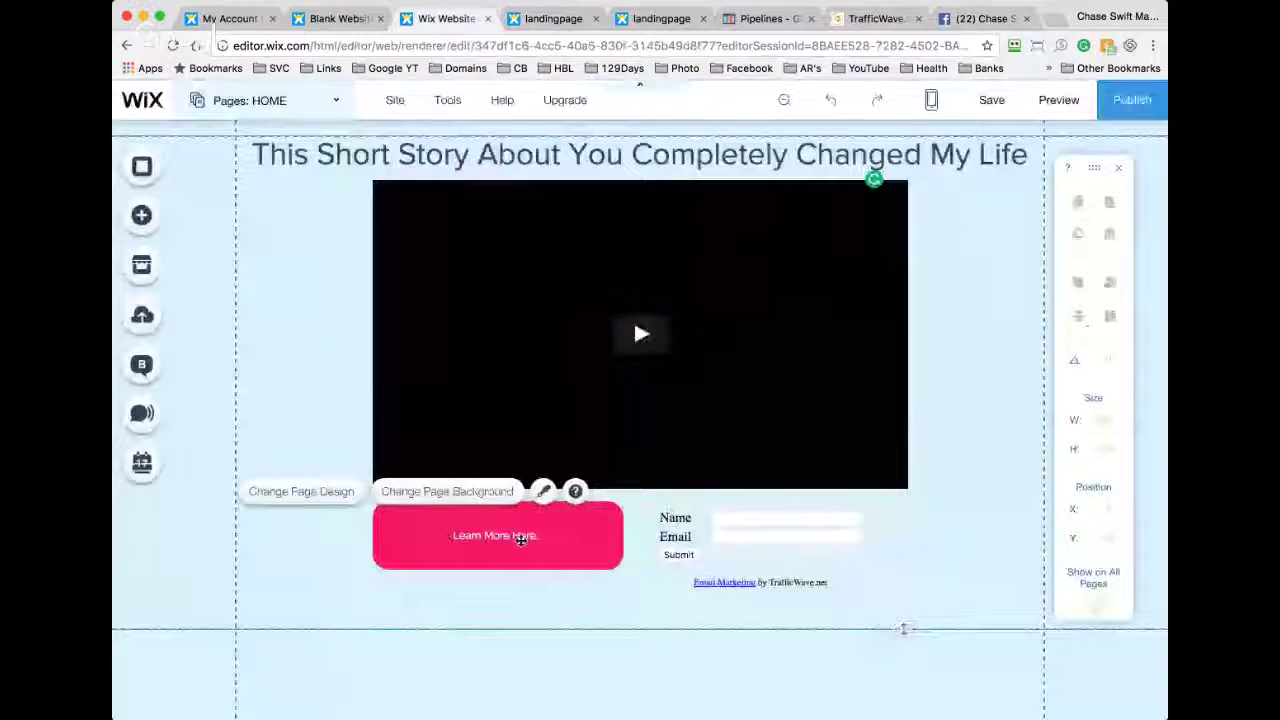
left_click(569, 534)
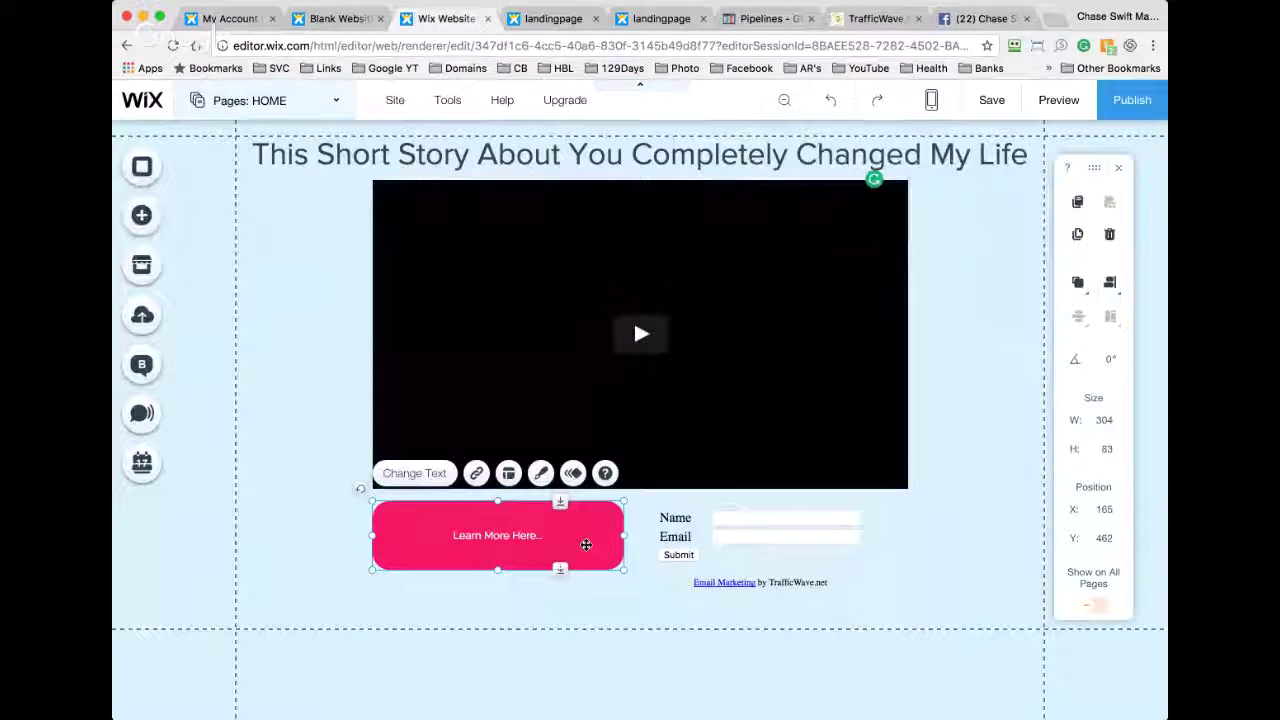
key("Delete")
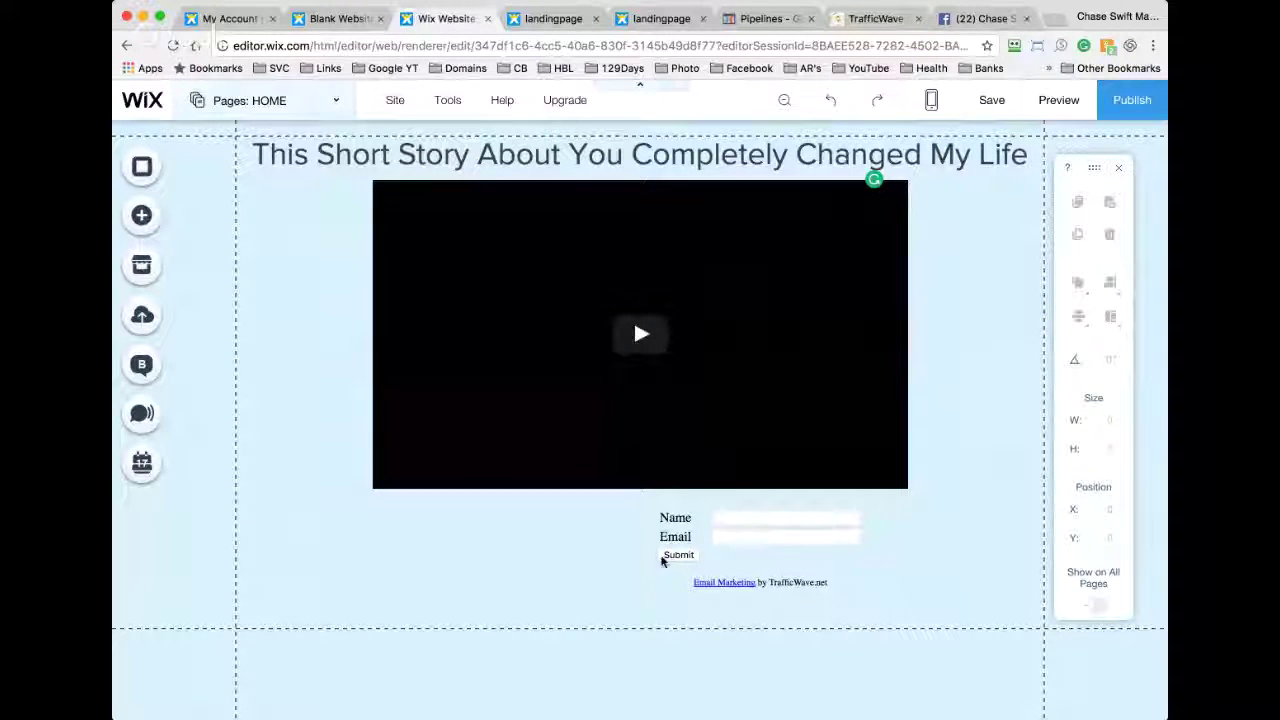
left_click_drag(655, 523, 551, 522)
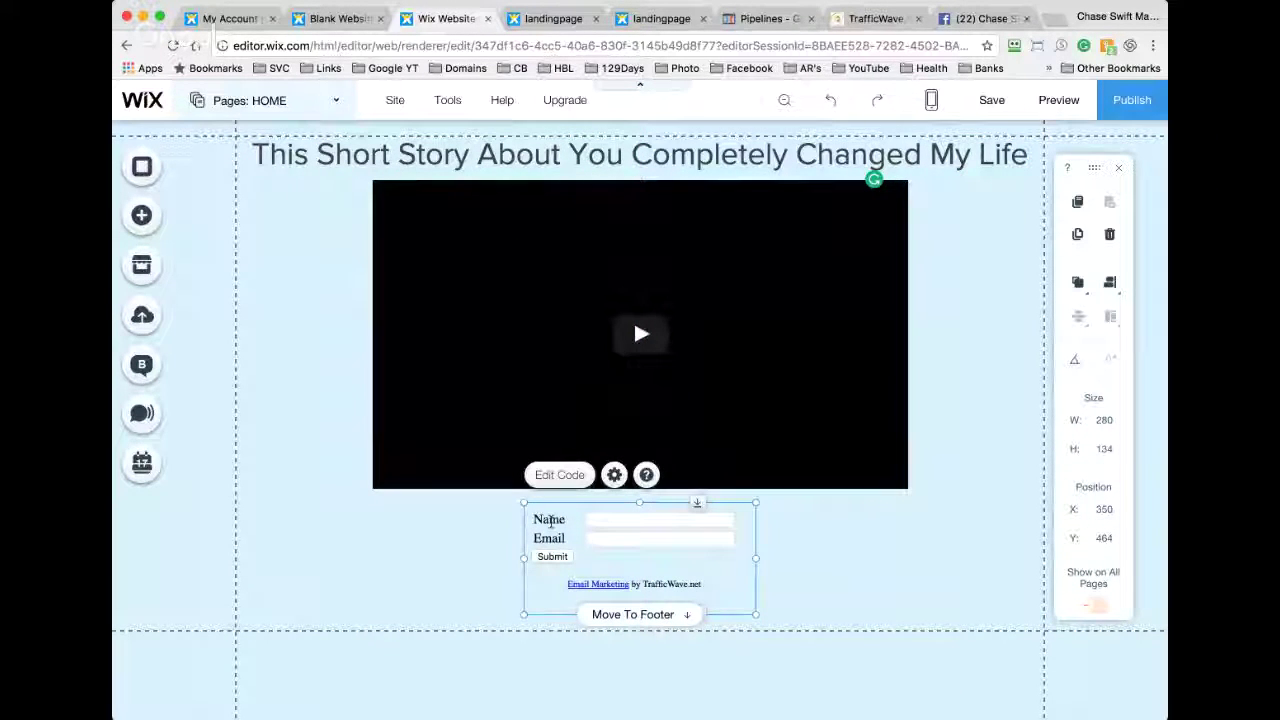